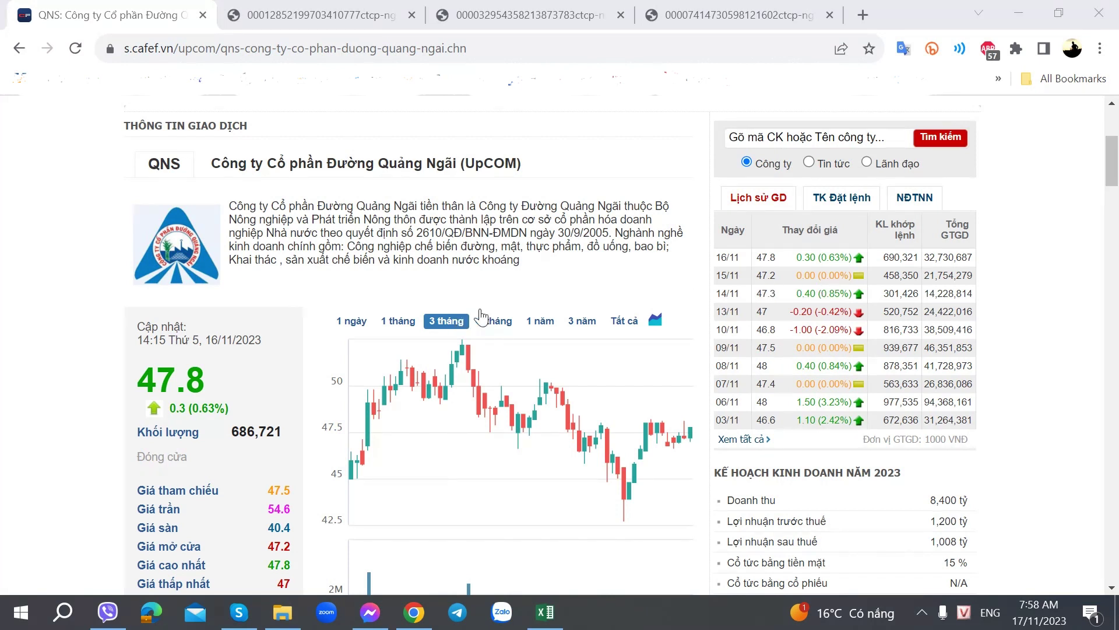
# Step: Show the 1-day QNS price chart and open the full trading history at the Khớp lệnh theo phiên view
pyautogui.click(351, 324)
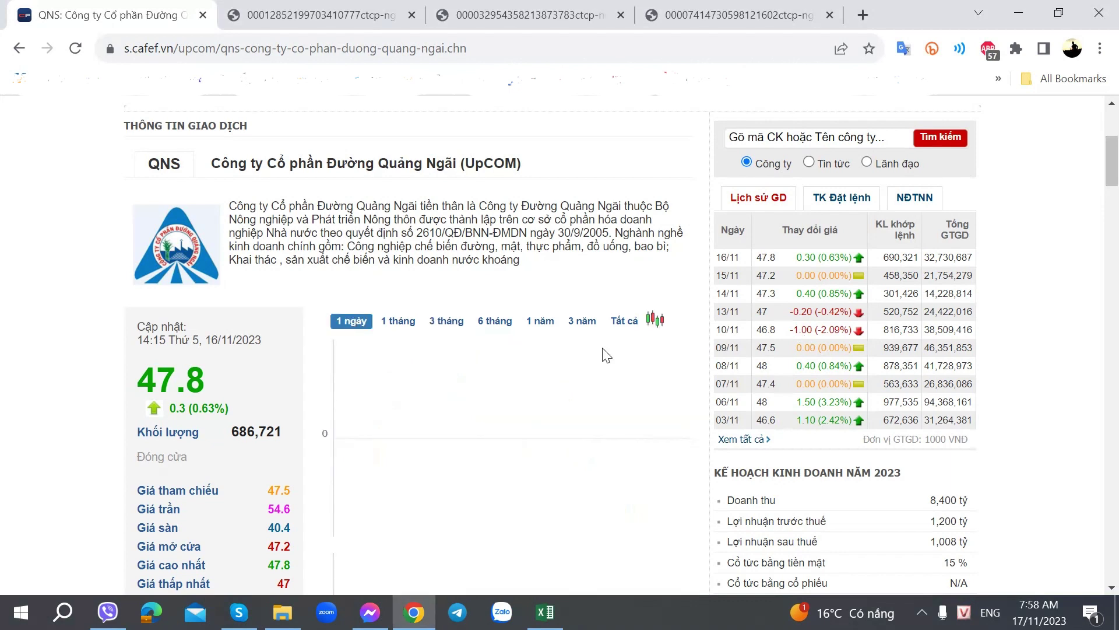
pyautogui.scroll(-1, 589, 354)
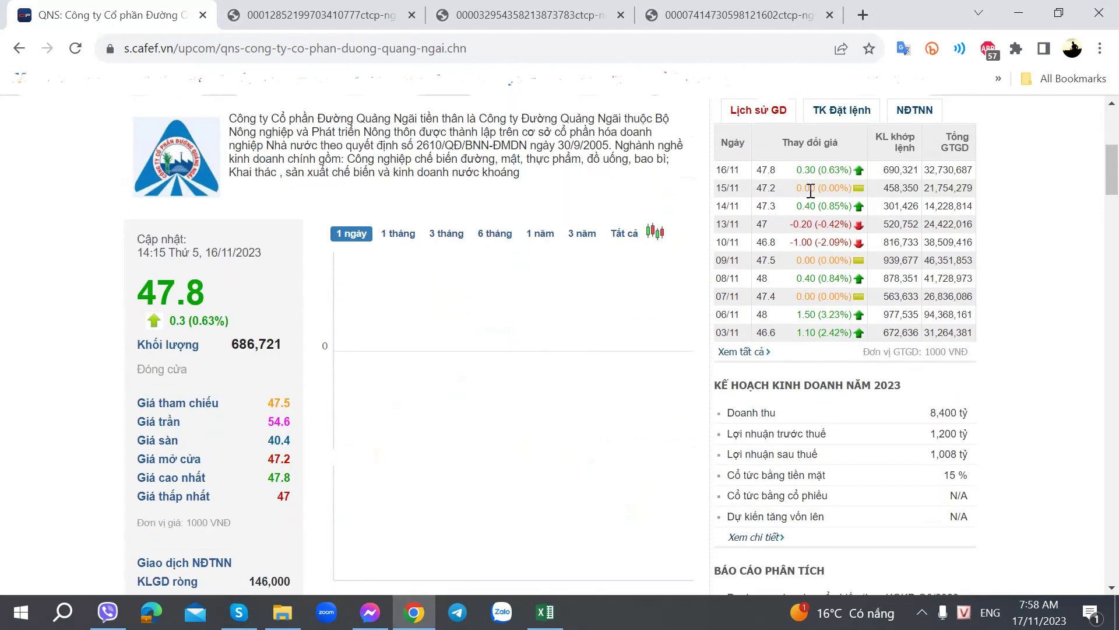
pyautogui.click(749, 350)
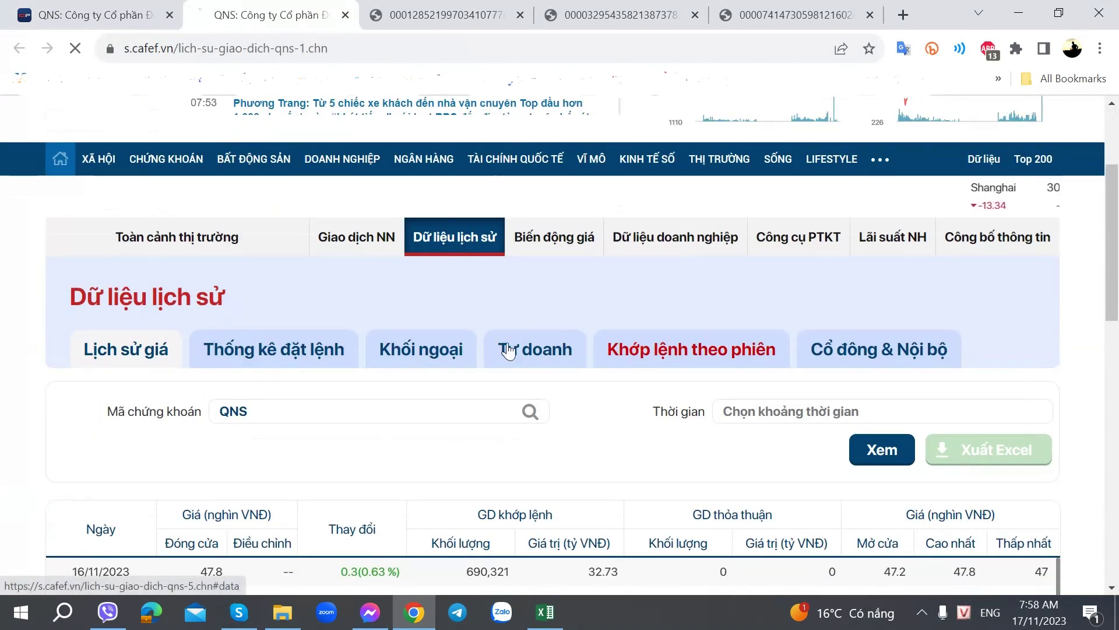
pyautogui.click(509, 350)
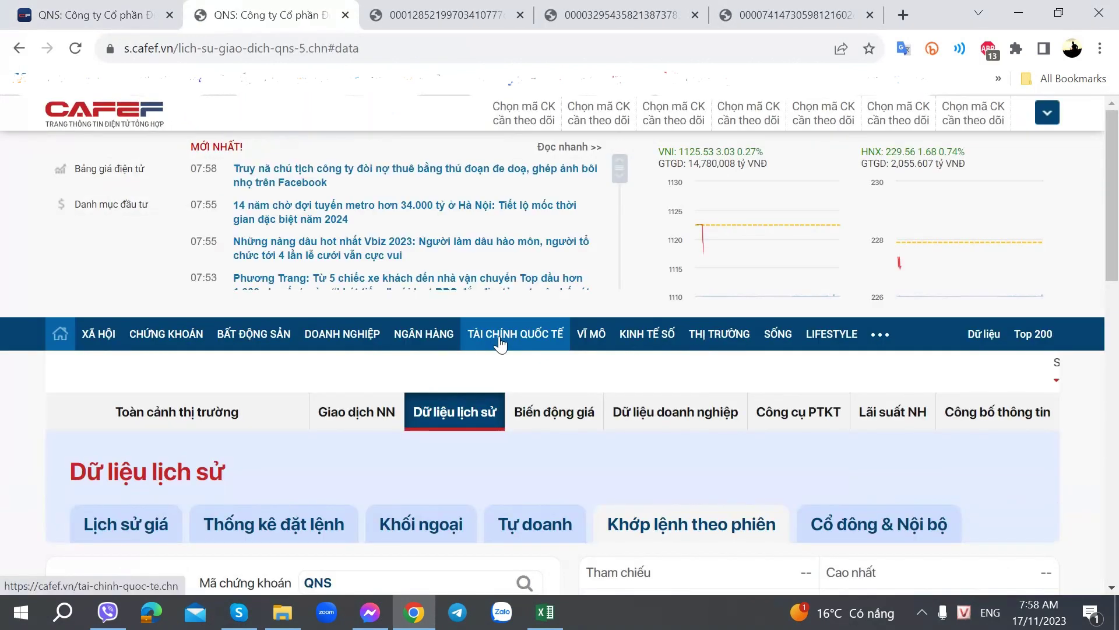
# Step: Examine the price and volume charts and the matched-order tables for the 16/11/2023 QNS session
pyautogui.scroll(-3, 530, 337)
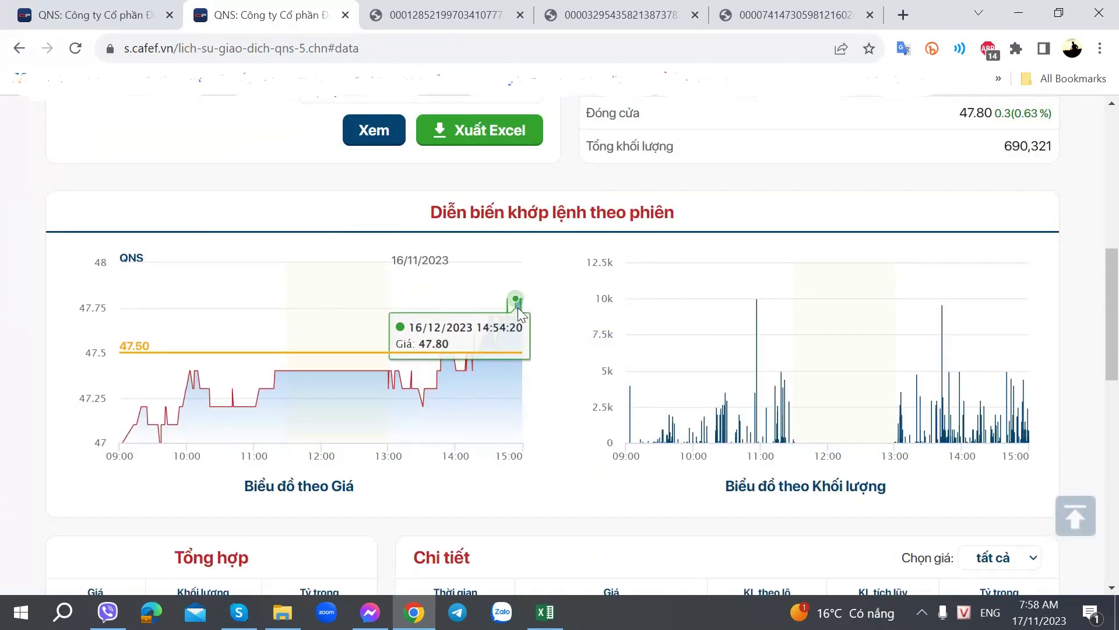
pyautogui.scroll(-4, 570, 371)
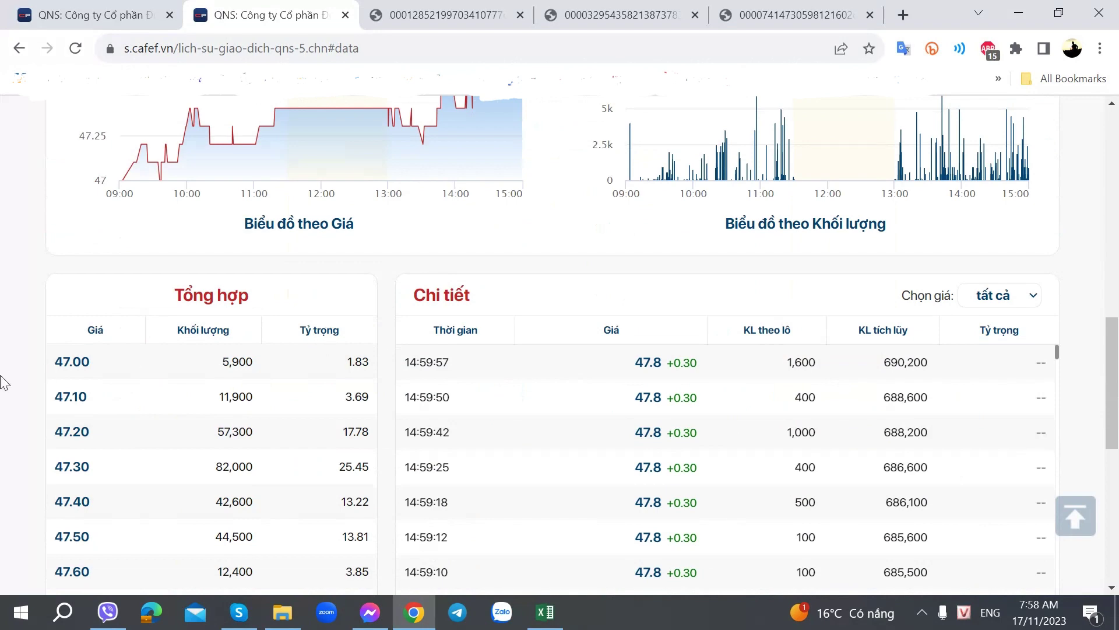
pyautogui.scroll(5, 50, 380)
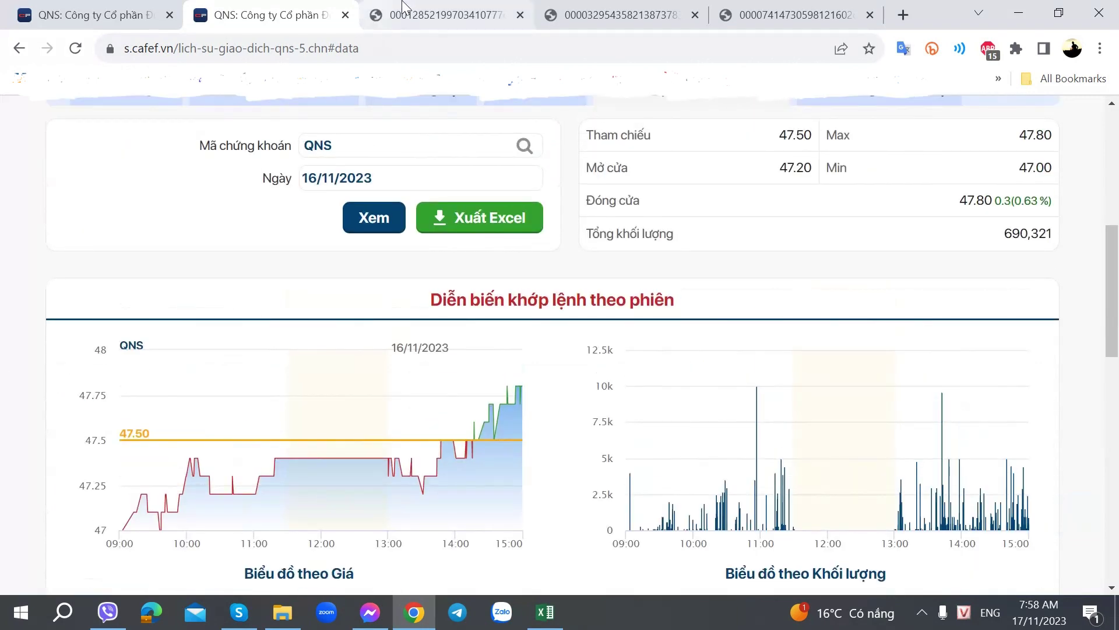
# Step: Check the nine-month segment results in the financial report PDF and return to the QNS company overview page
pyautogui.click(422, 3)
pyautogui.click(266, 15)
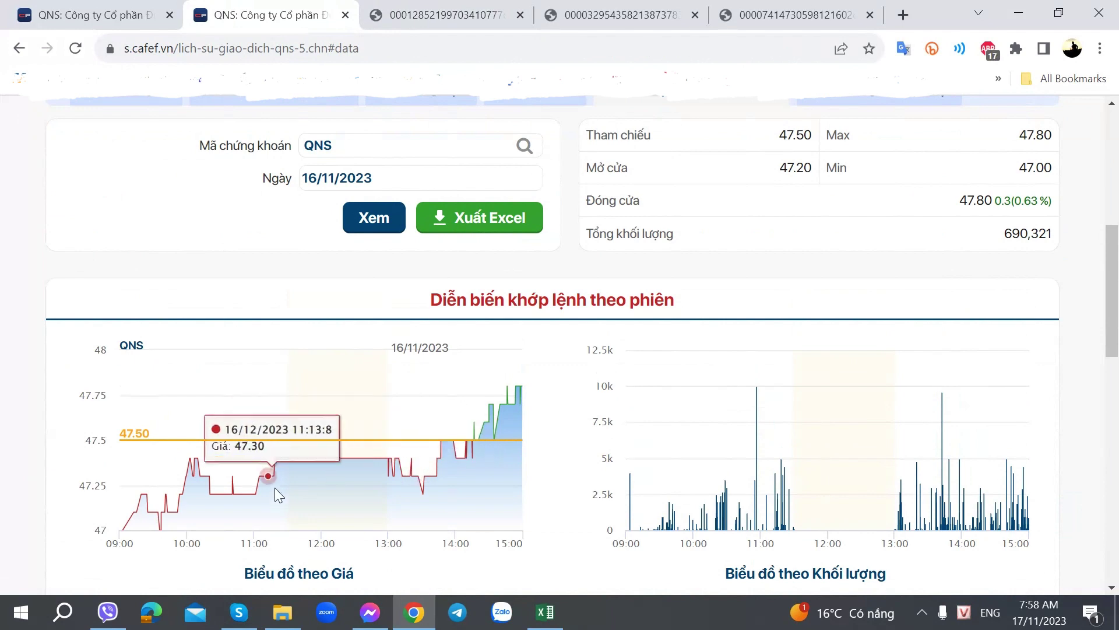
pyautogui.click(503, 16)
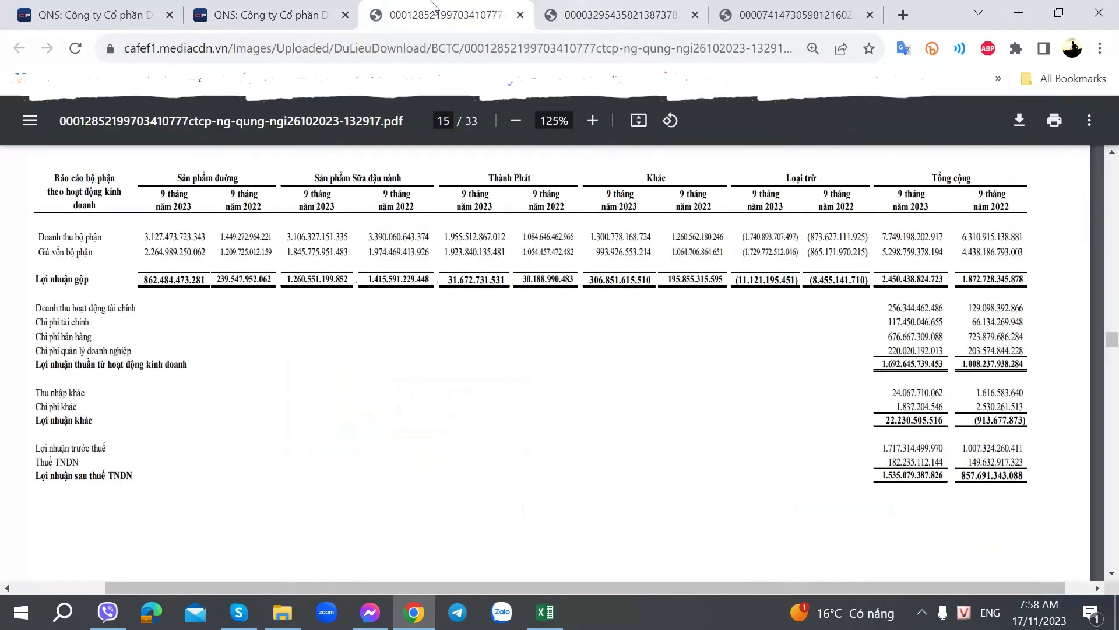
pyautogui.click(93, 14)
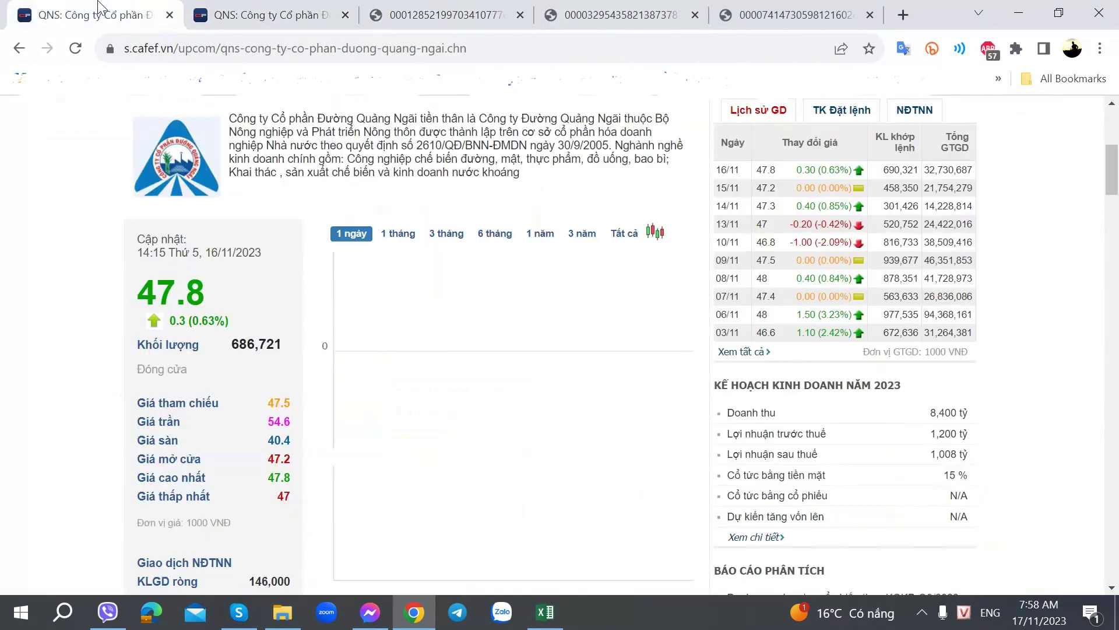
# Step: Switch to the QNS workbook in Excel and look through the sugar business notes on the QNS sheet
pyautogui.click(551, 610)
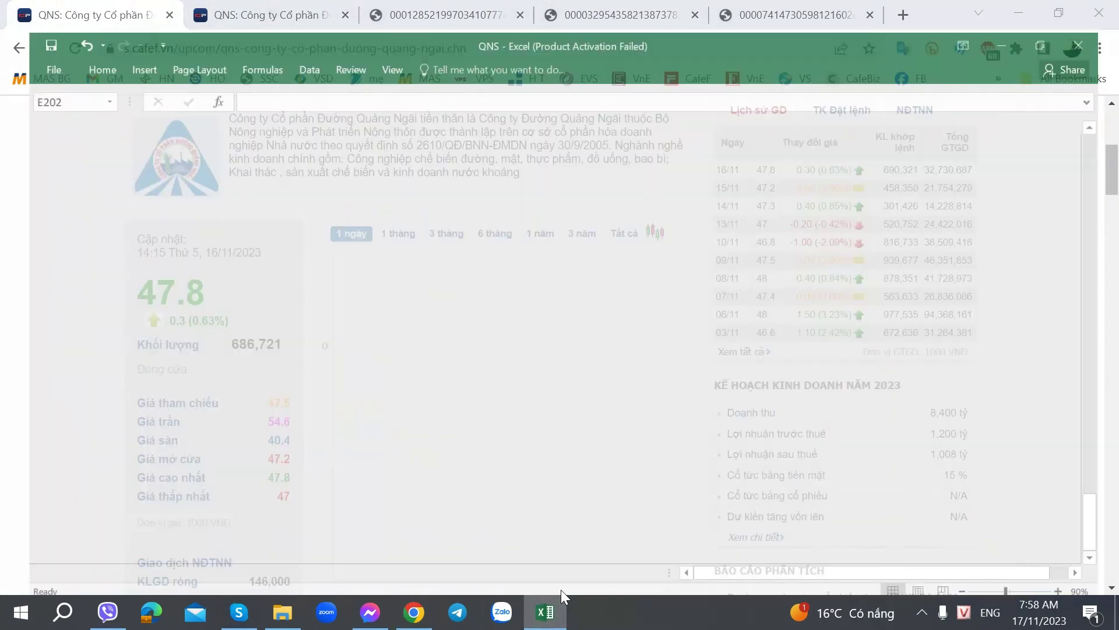
pyautogui.scroll(6, 361, 420)
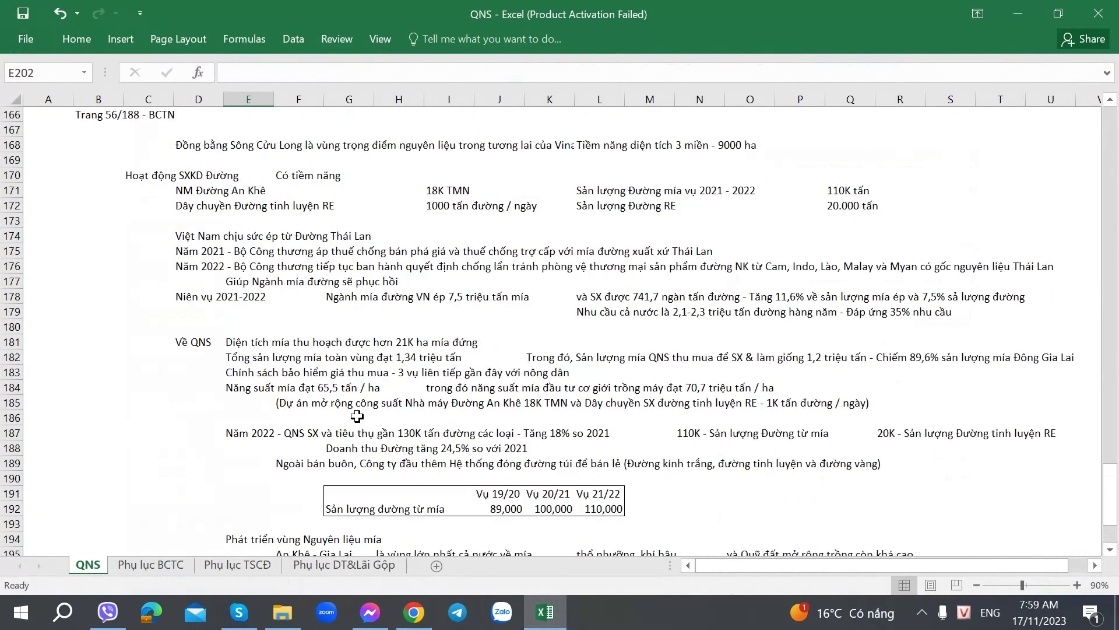
pyautogui.scroll(-7, 349, 412)
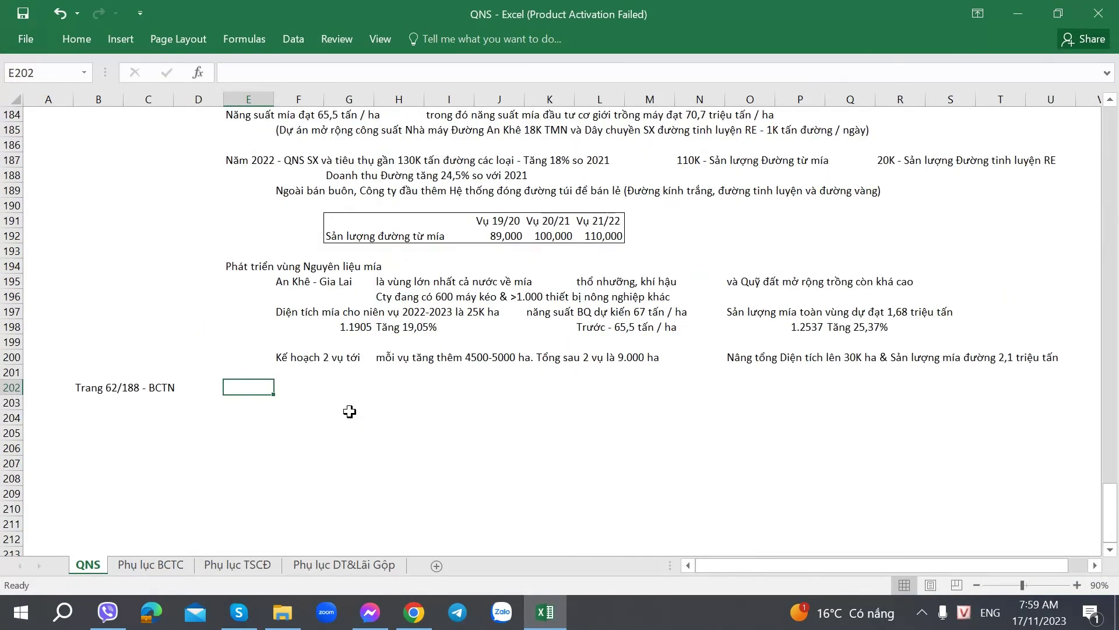
pyautogui.scroll(7, 350, 411)
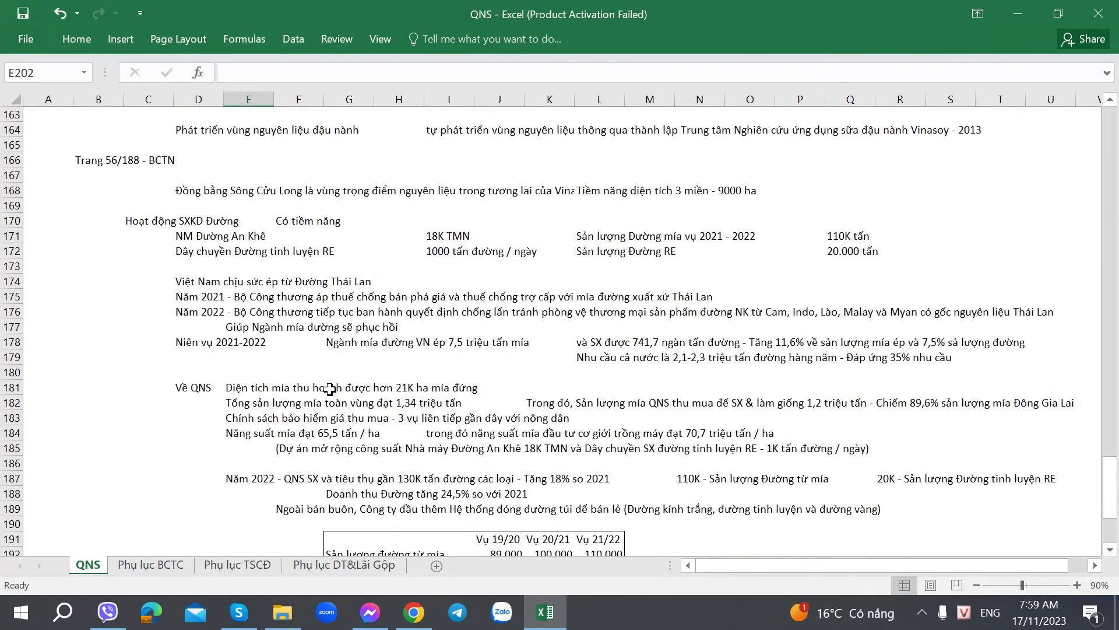
pyautogui.scroll(-5, 330, 389)
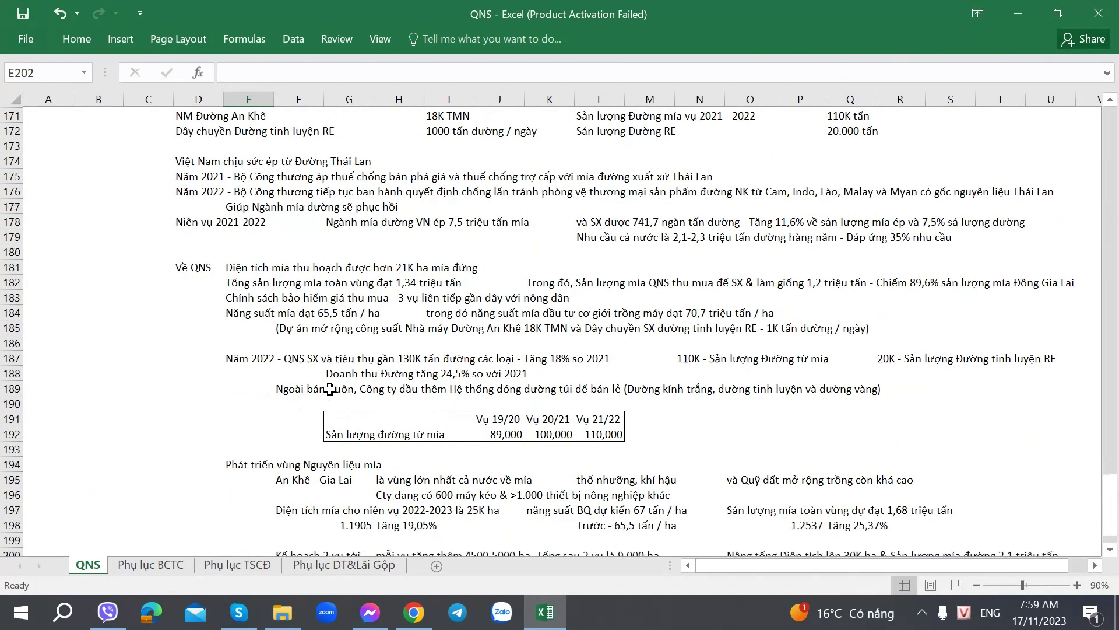
pyautogui.scroll(3, 330, 389)
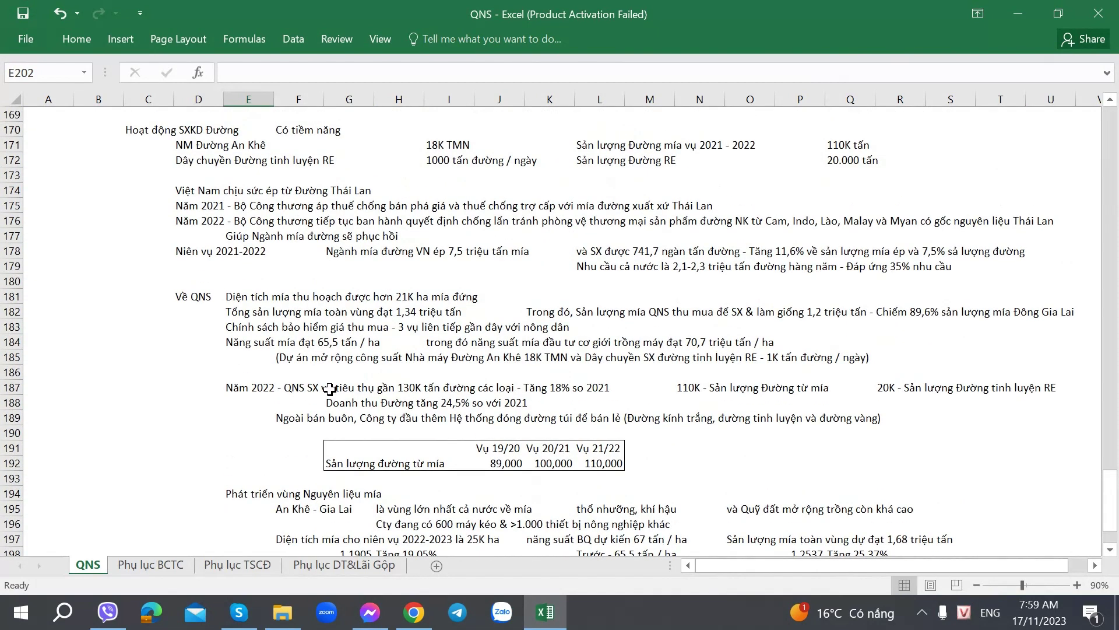
# Step: Examine the 2021-2022 sugar industry notes in rows 178 and 179 on crushed cane, sugar production and national demand
pyautogui.click(409, 267)
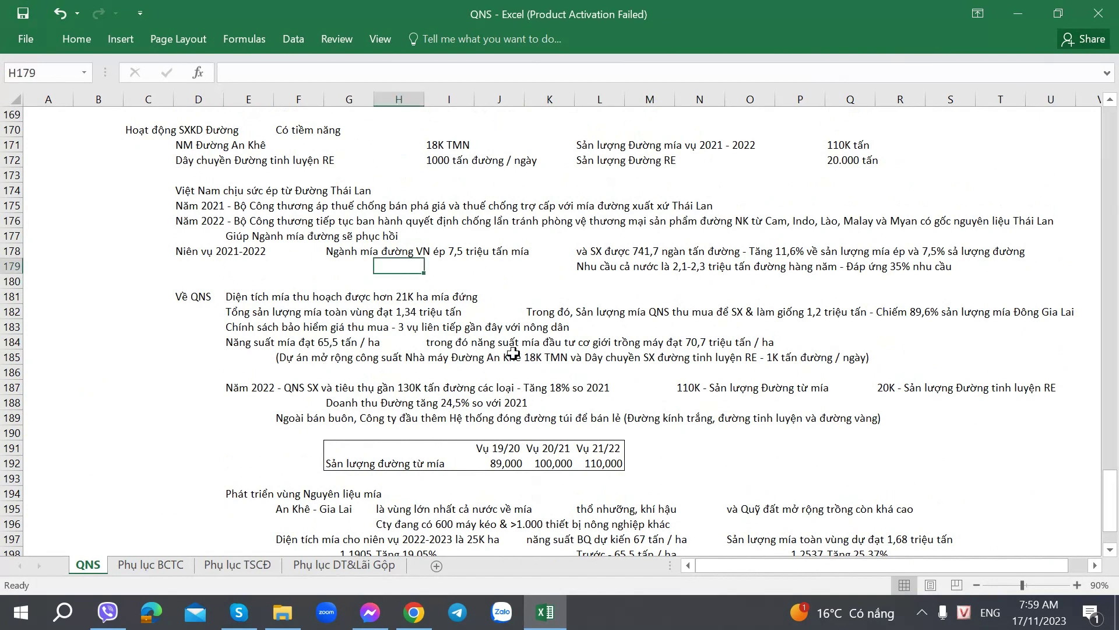
pyautogui.click(855, 268)
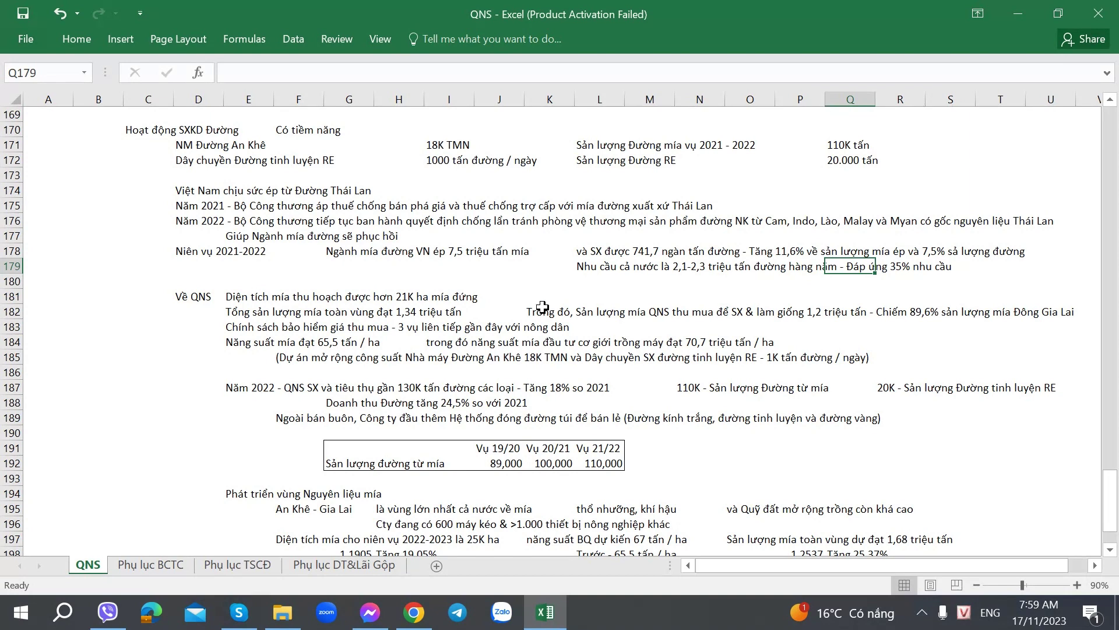
pyautogui.click(450, 252)
pyautogui.click(647, 252)
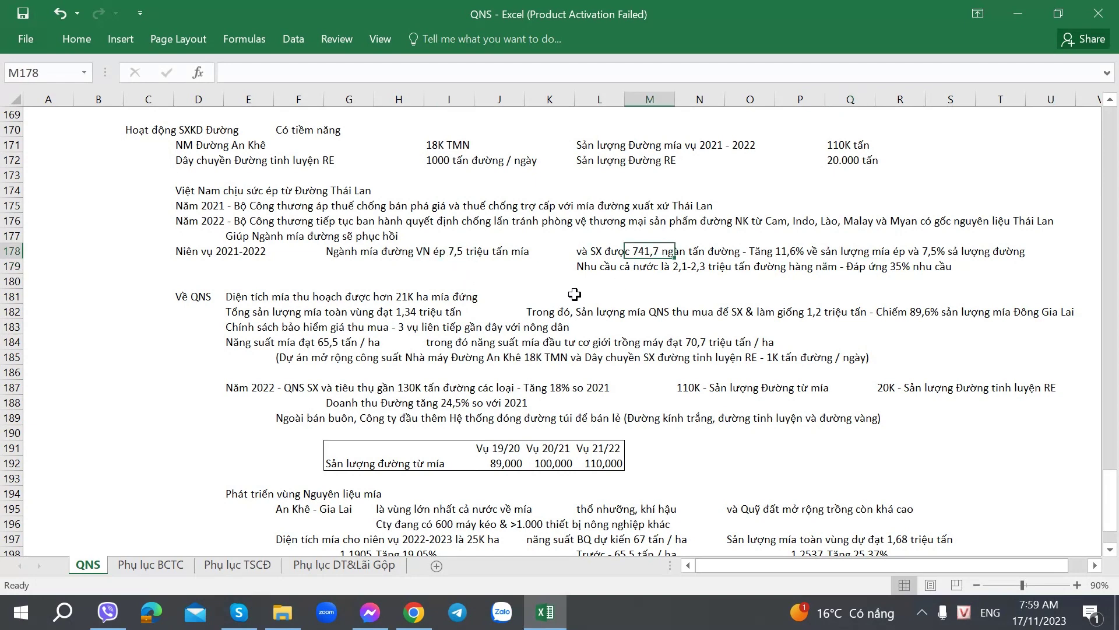
pyautogui.click(539, 295)
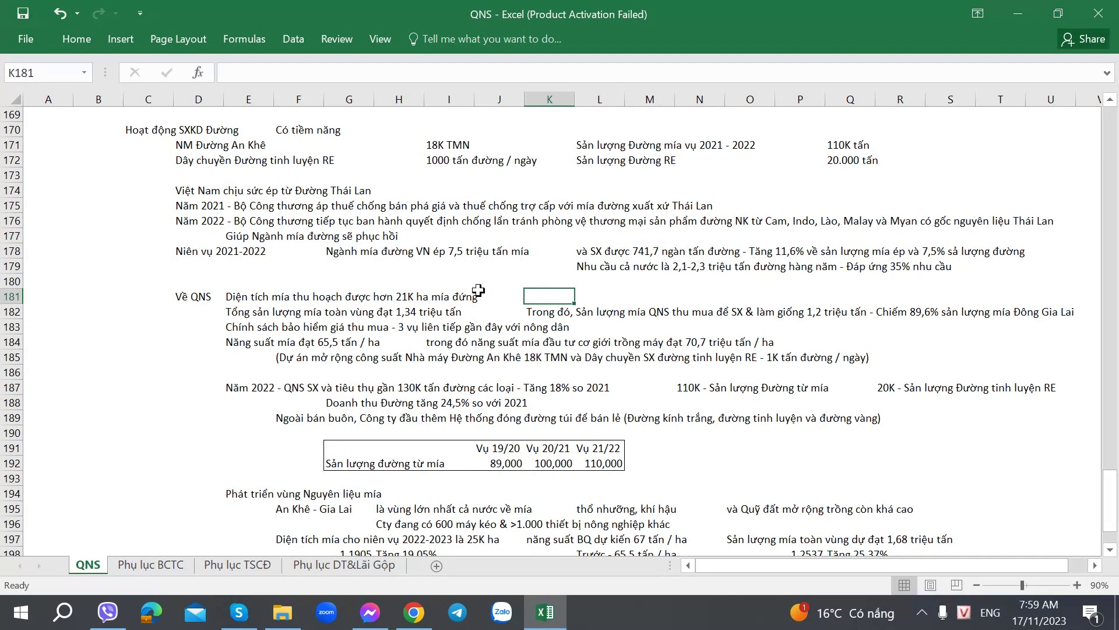
pyautogui.click(601, 253)
pyautogui.click(604, 292)
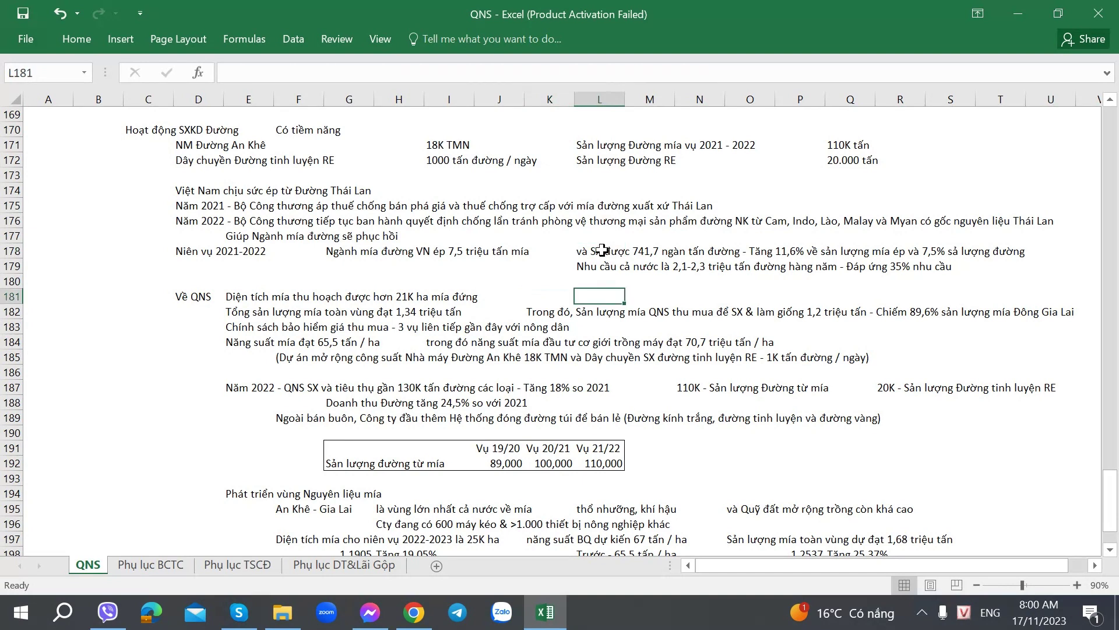
pyautogui.click(603, 250)
pyautogui.click(576, 297)
# Step: Check the 2022 QNS output notes in row 187 for cane sugar and RE refined sugar
pyautogui.click(679, 389)
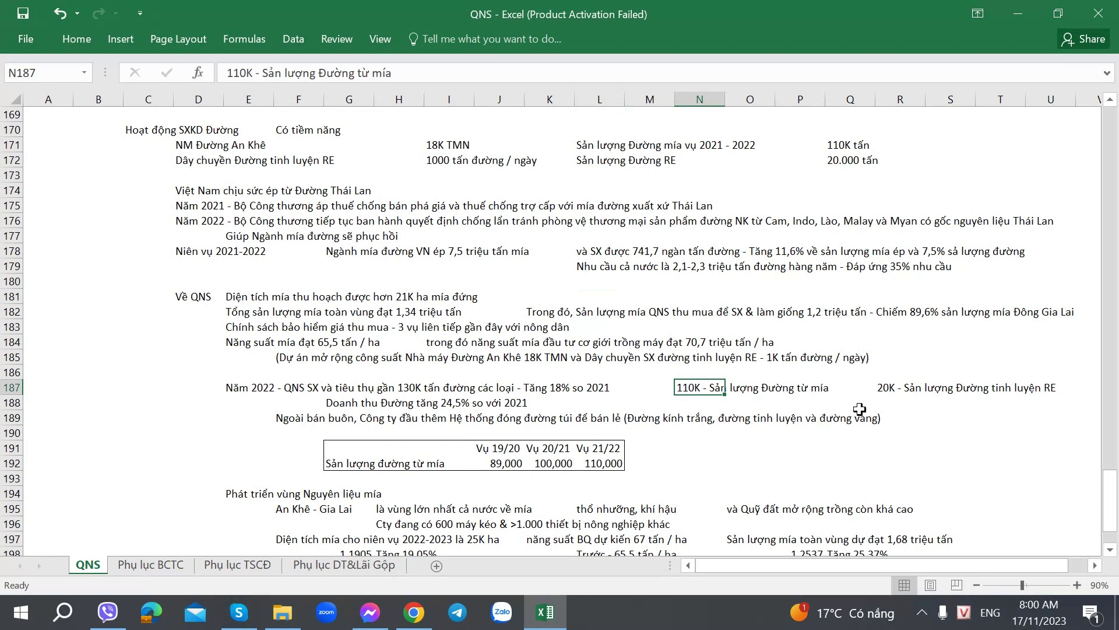
pyautogui.click(881, 390)
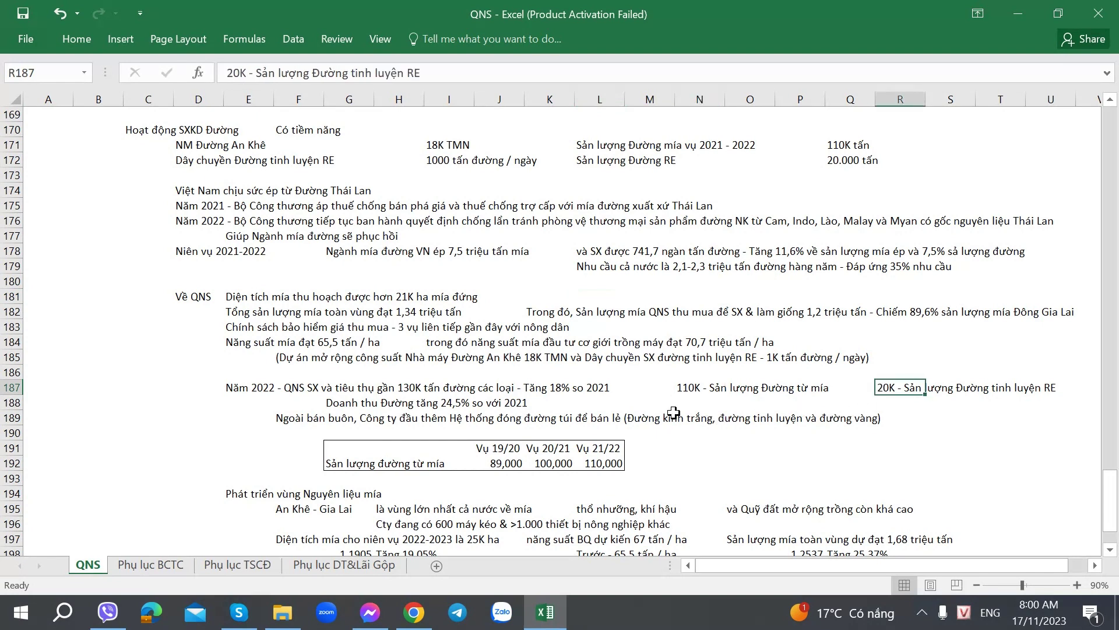
pyautogui.scroll(-2, 668, 415)
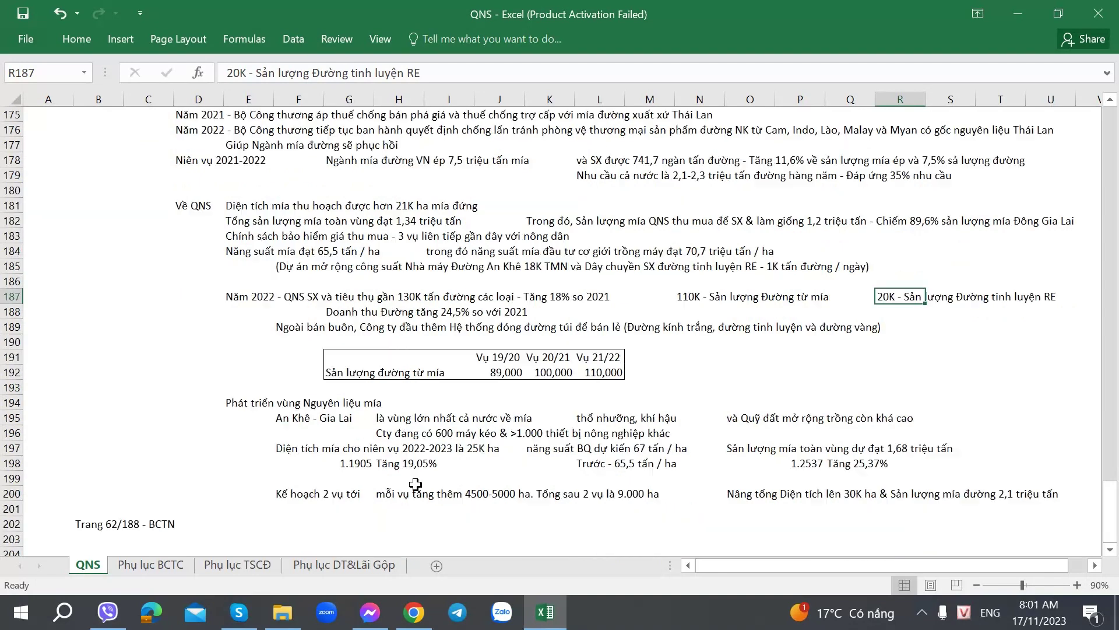
pyautogui.click(213, 345)
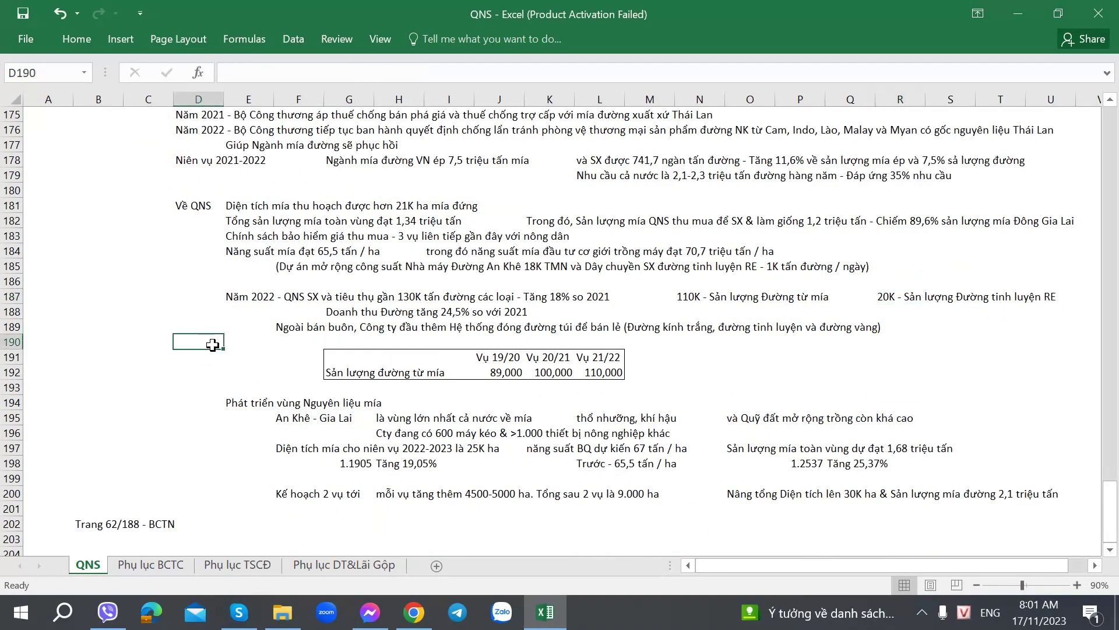
# Step: Compare the harvested cane area and total output in rows 181 and 182 with the 2022-2023 forecasts and expansion plan
pyautogui.click(244, 210)
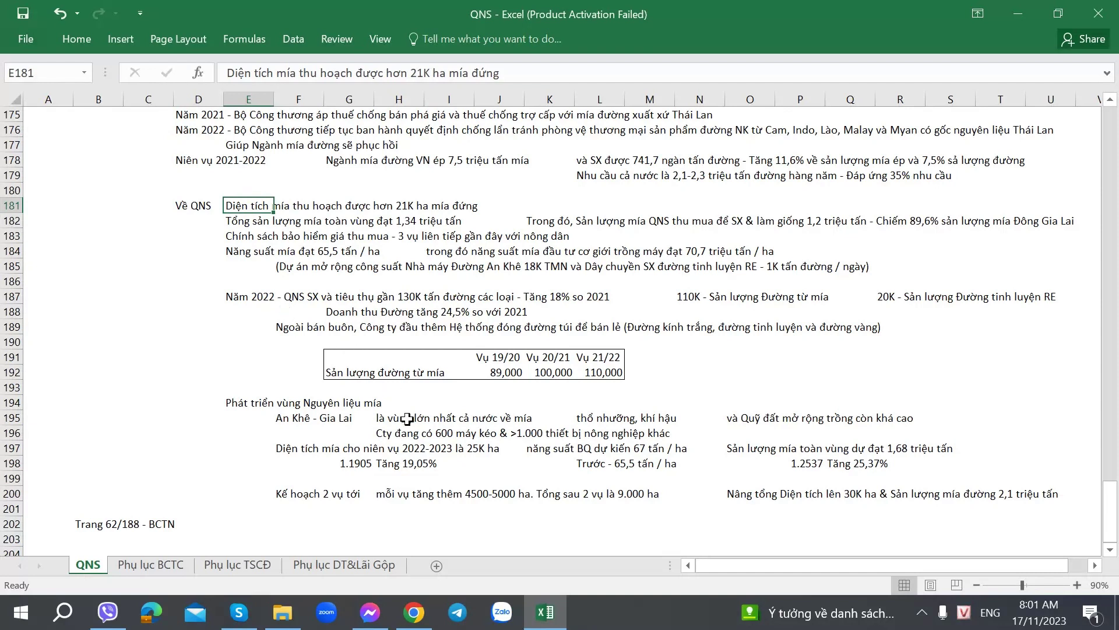
pyautogui.click(290, 450)
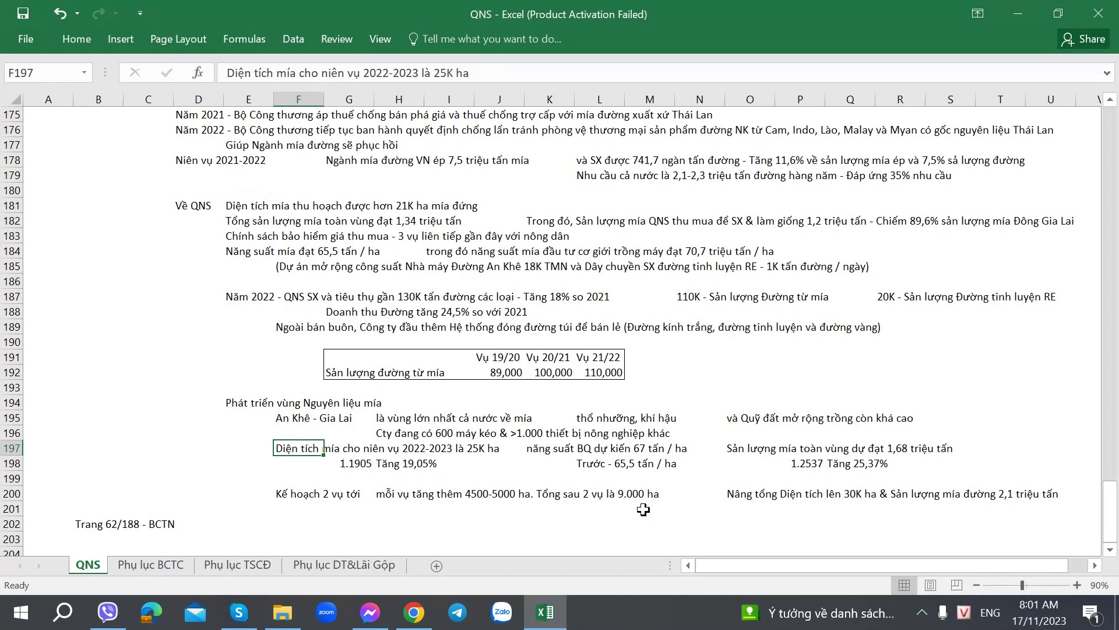
pyautogui.click(752, 497)
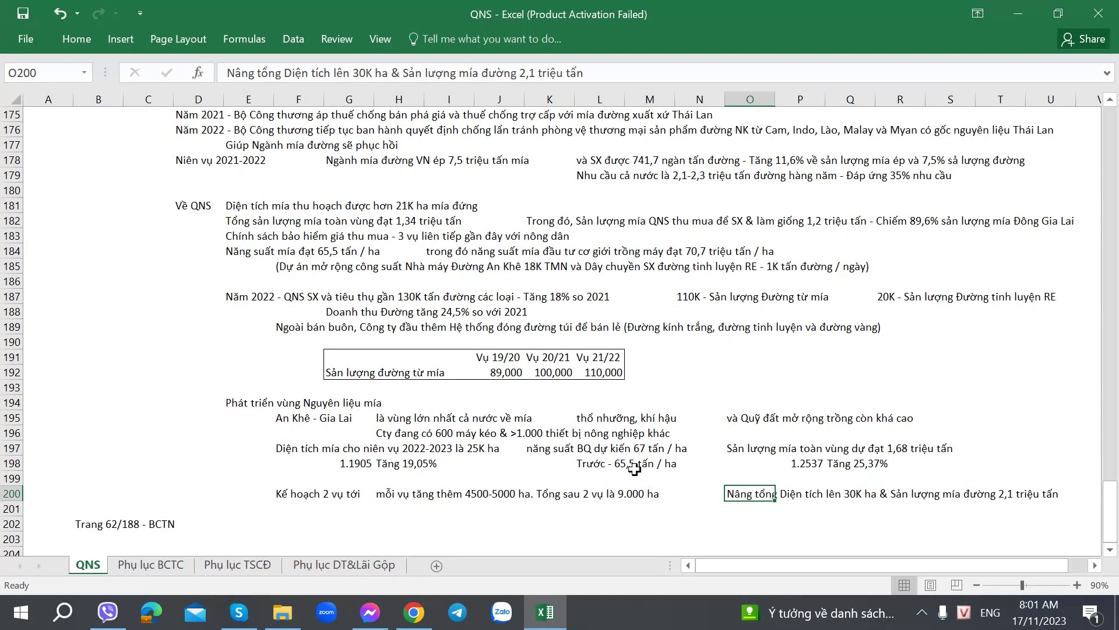
pyautogui.click(405, 223)
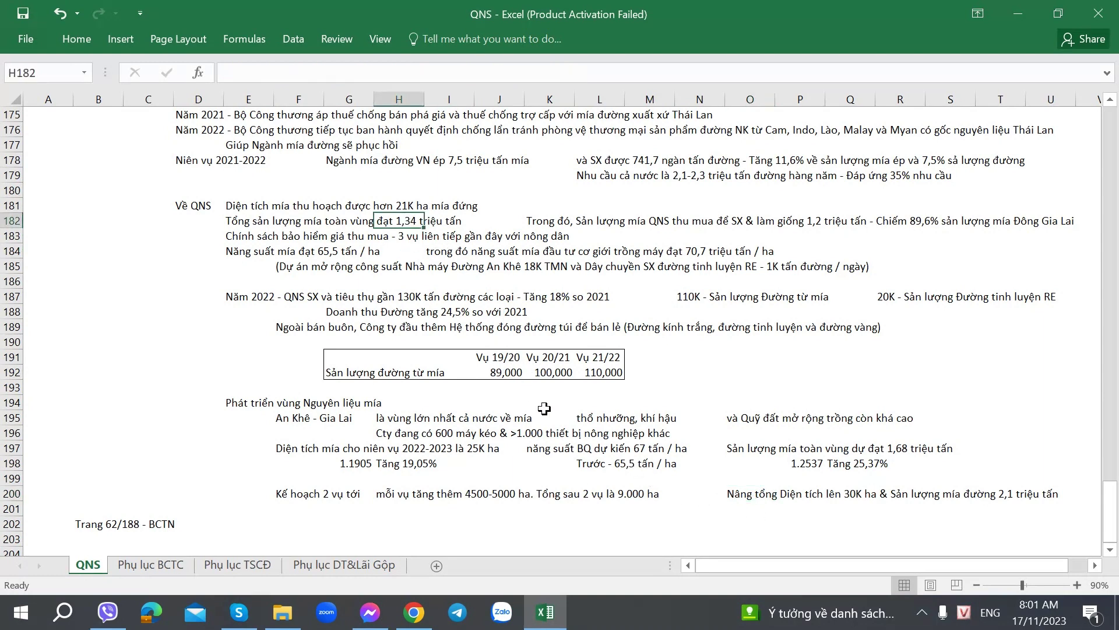
pyautogui.click(574, 438)
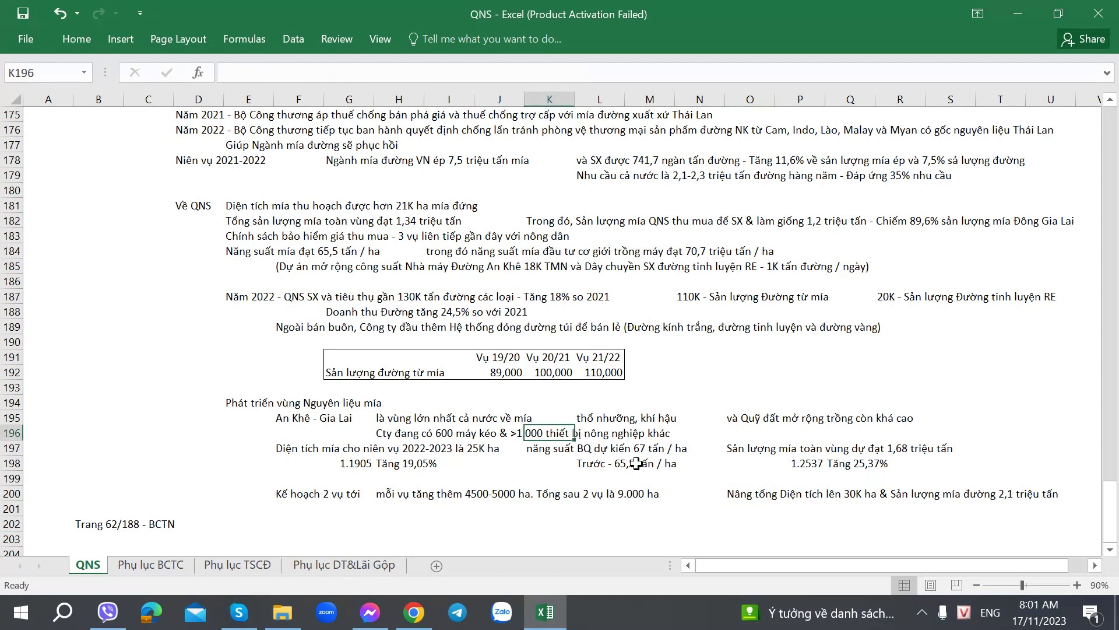
pyautogui.click(735, 453)
pyautogui.click(710, 479)
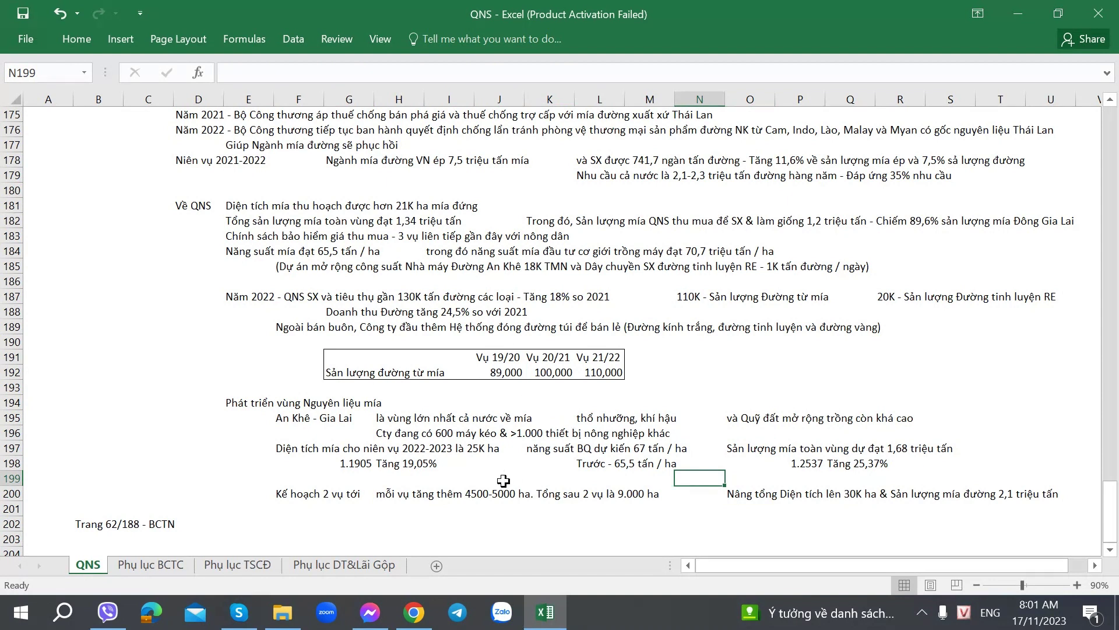
# Step: Review the raw-material area notes in rows 194 to 198 on cane area, average yield and farm machinery
pyautogui.click(452, 454)
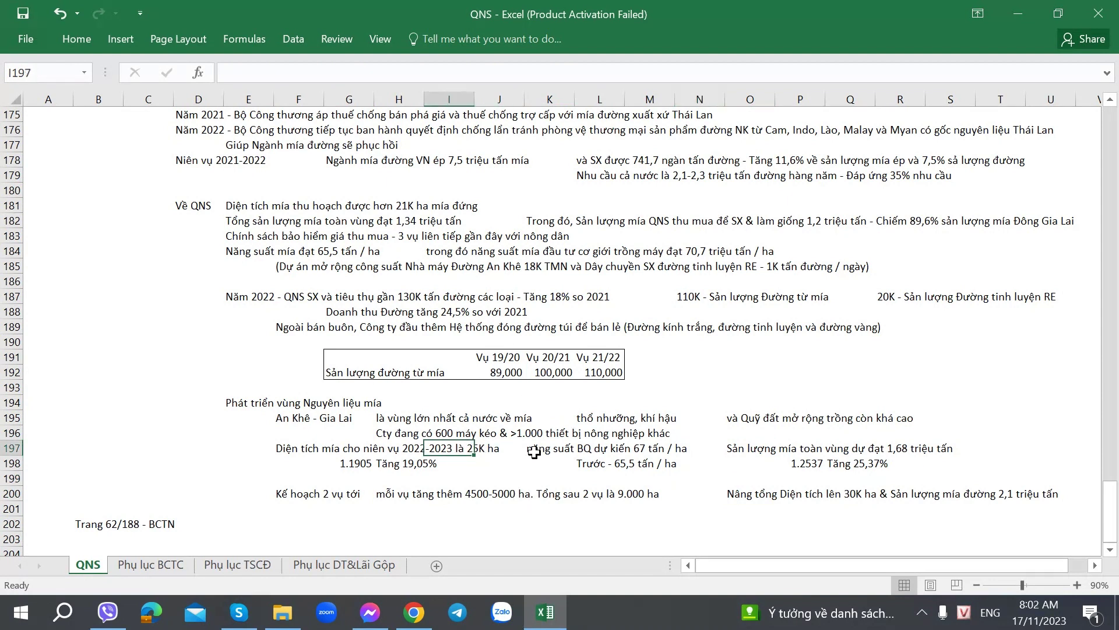
pyautogui.click(534, 452)
pyautogui.click(583, 465)
pyautogui.click(541, 464)
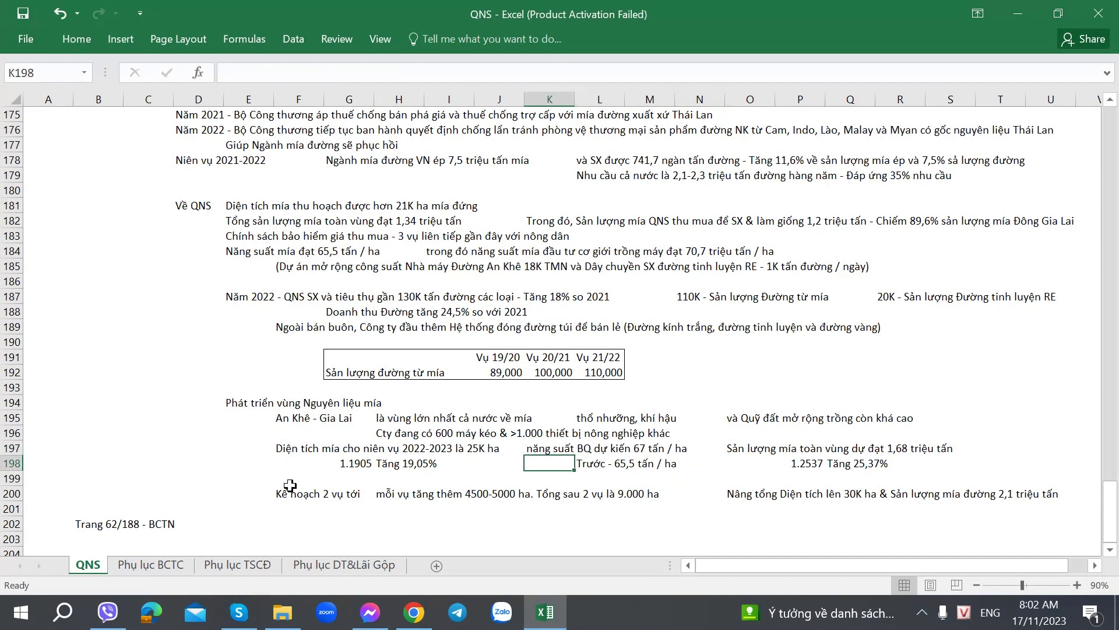
pyautogui.click(453, 436)
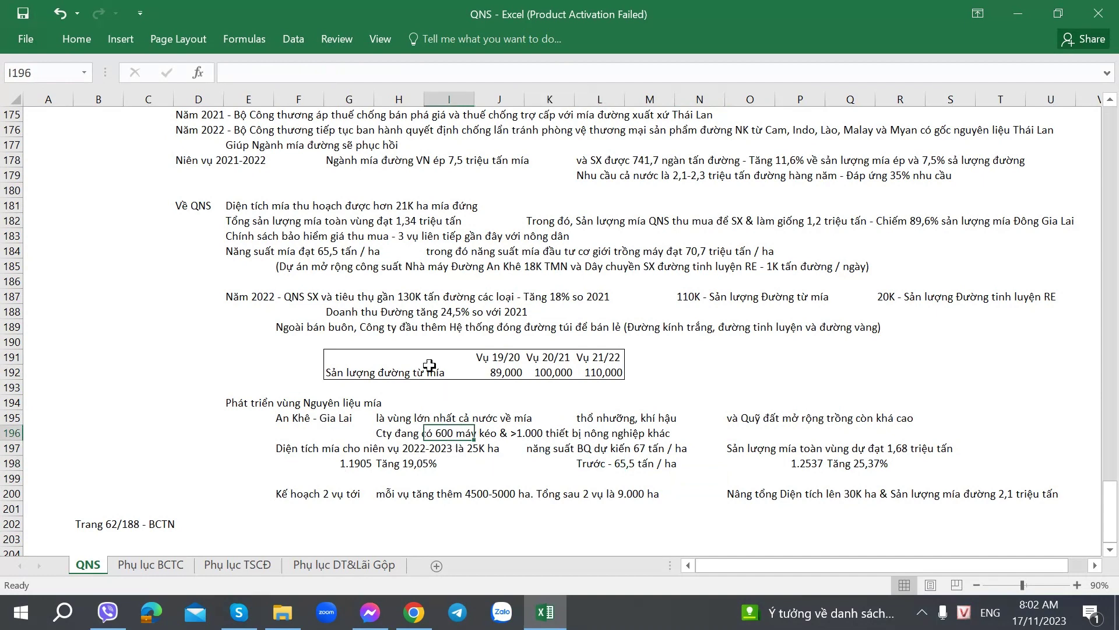
pyautogui.click(417, 346)
pyautogui.click(408, 402)
pyautogui.click(699, 448)
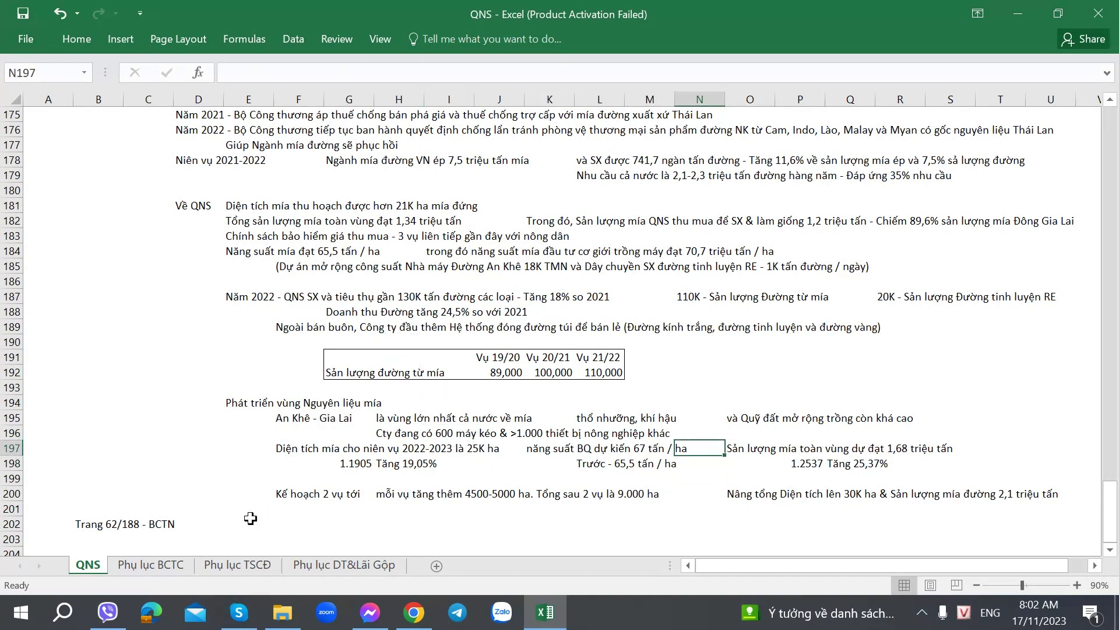
# Step: Open the Phụ lục TSCĐ sheet and review the 2013 column of fixed-asset cost, depreciation and remaining value
pyautogui.scroll(-1, 266, 504)
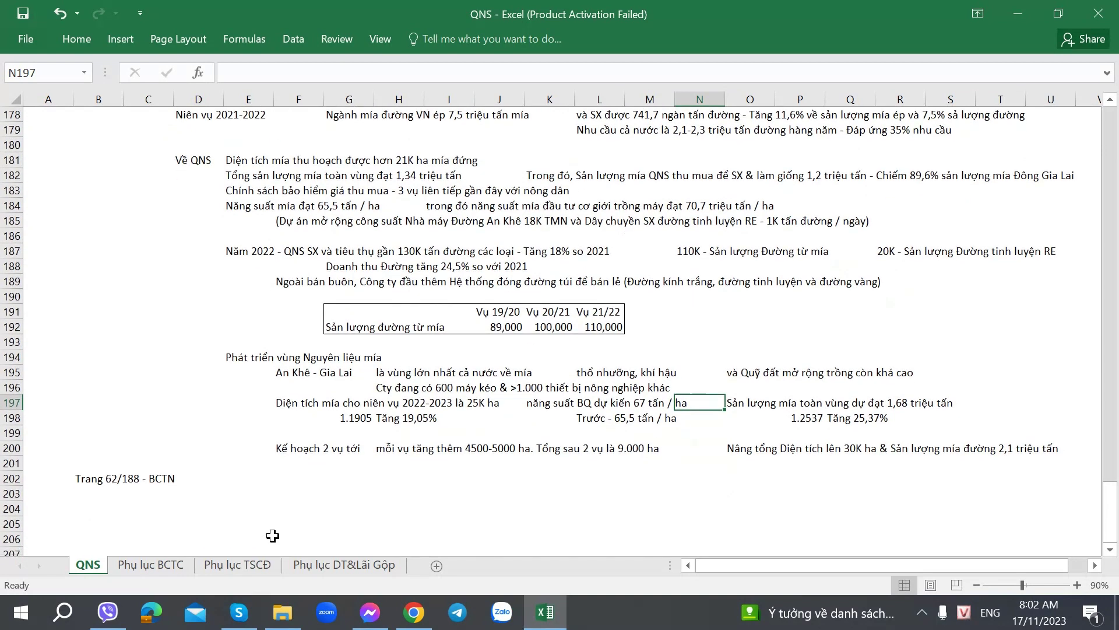
pyautogui.click(238, 570)
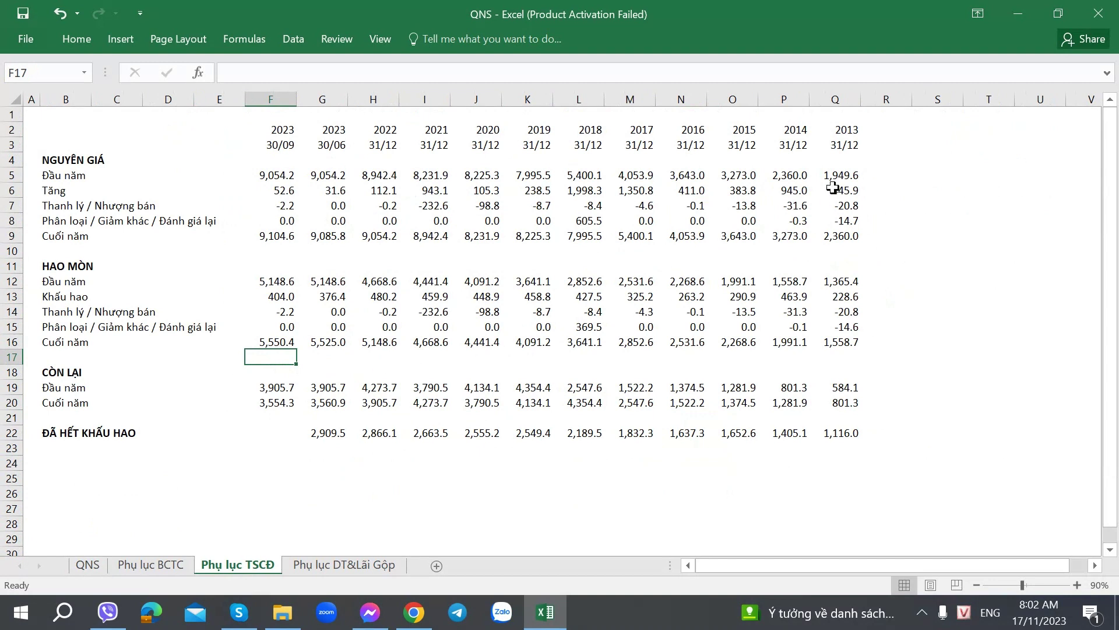
pyautogui.moveTo(838, 144); pyautogui.dragTo(840, 446)
pyautogui.click(760, 466)
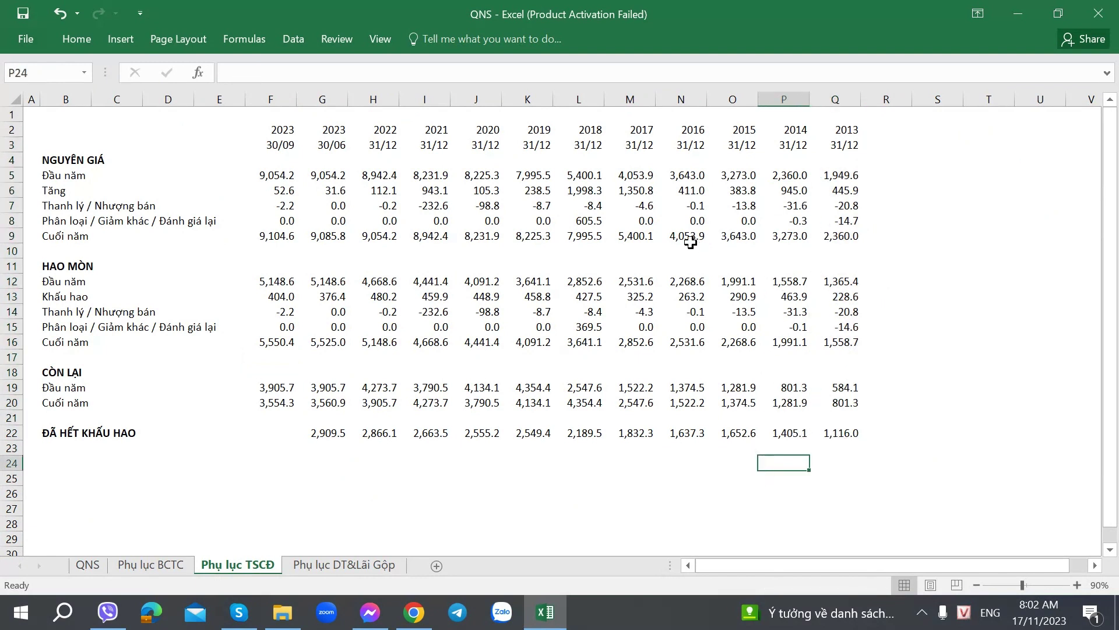
# Step: Compare the yearly fixed-asset additions in the Tăng row from 2018 back to 2014
pyautogui.click(596, 195)
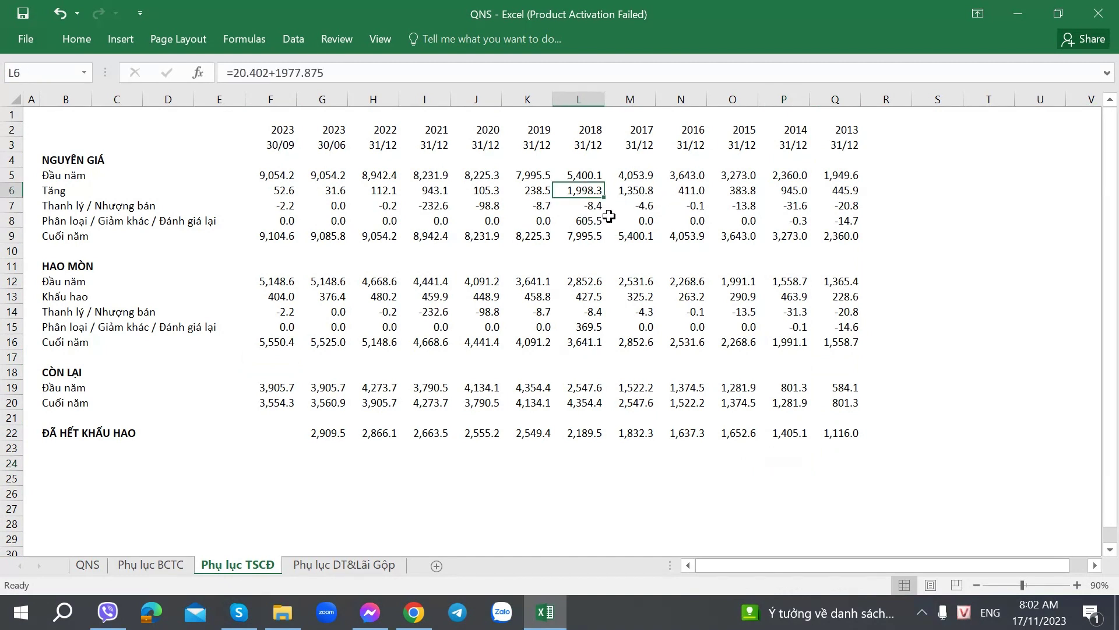
pyautogui.click(633, 195)
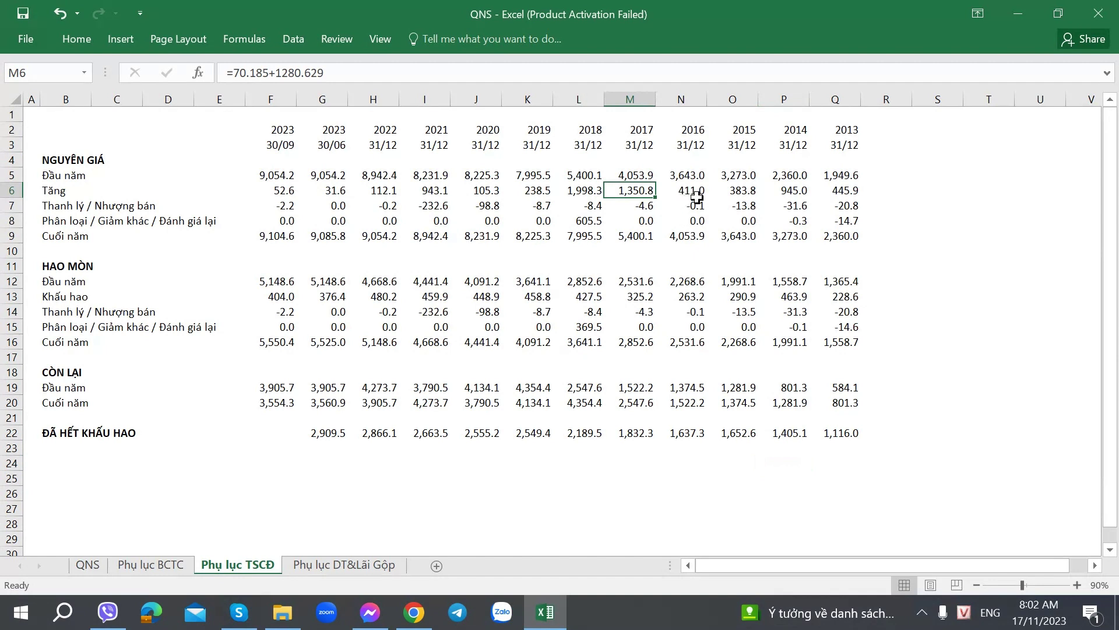
pyautogui.click(692, 194)
pyautogui.click(731, 196)
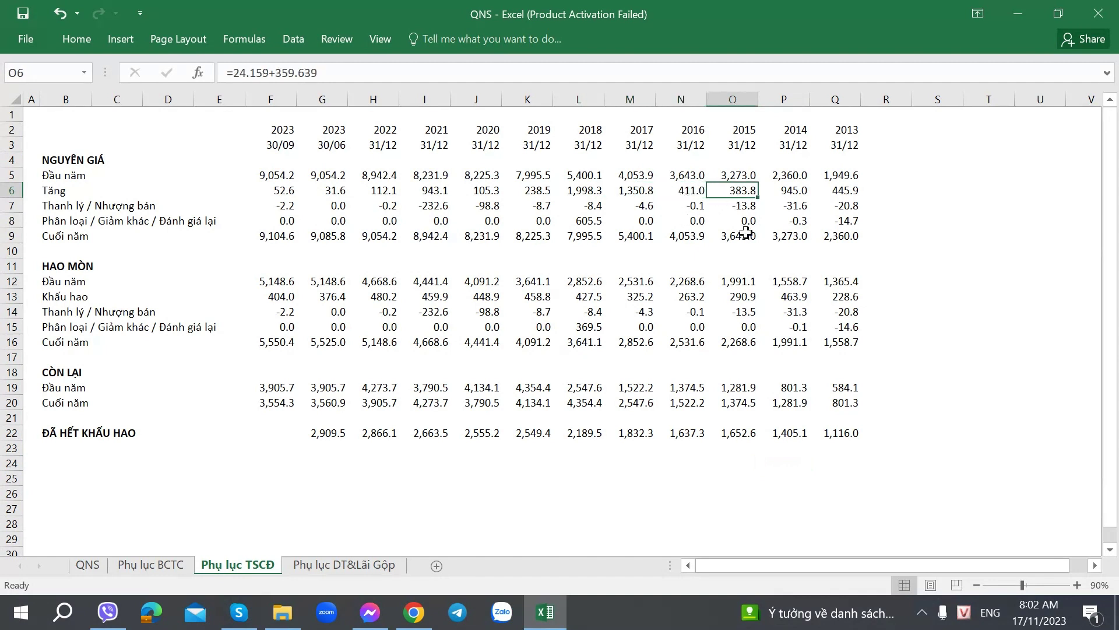
pyautogui.click(784, 205)
pyautogui.click(785, 190)
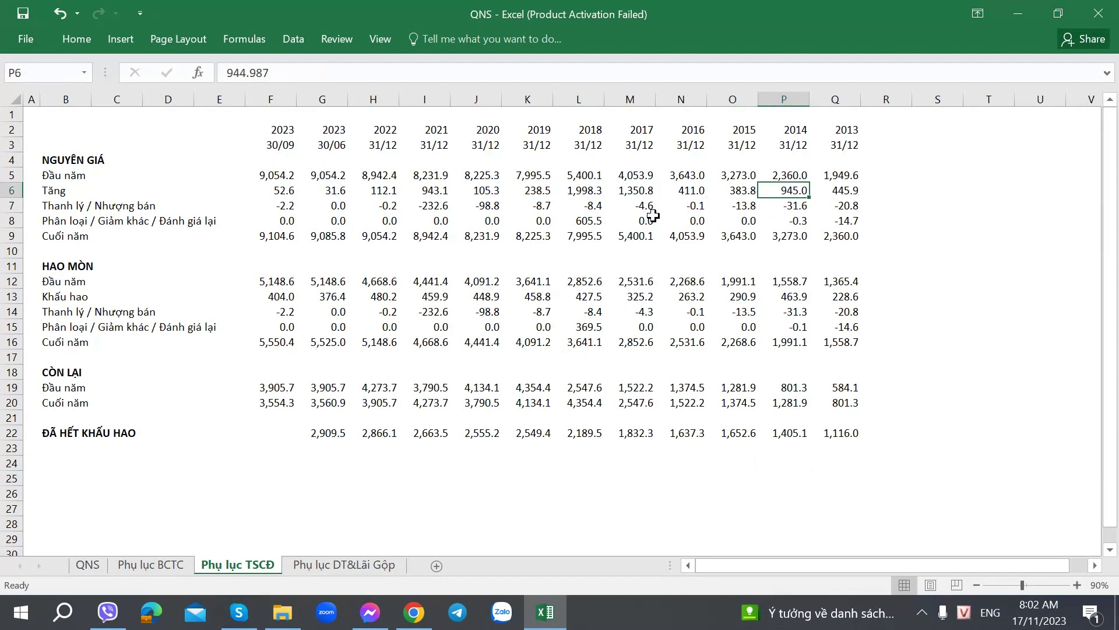
# Step: Check the fixed-asset additions in the Tăng row for 2019 to 2022 and the two 2023 periods
pyautogui.click(481, 190)
pyautogui.click(516, 190)
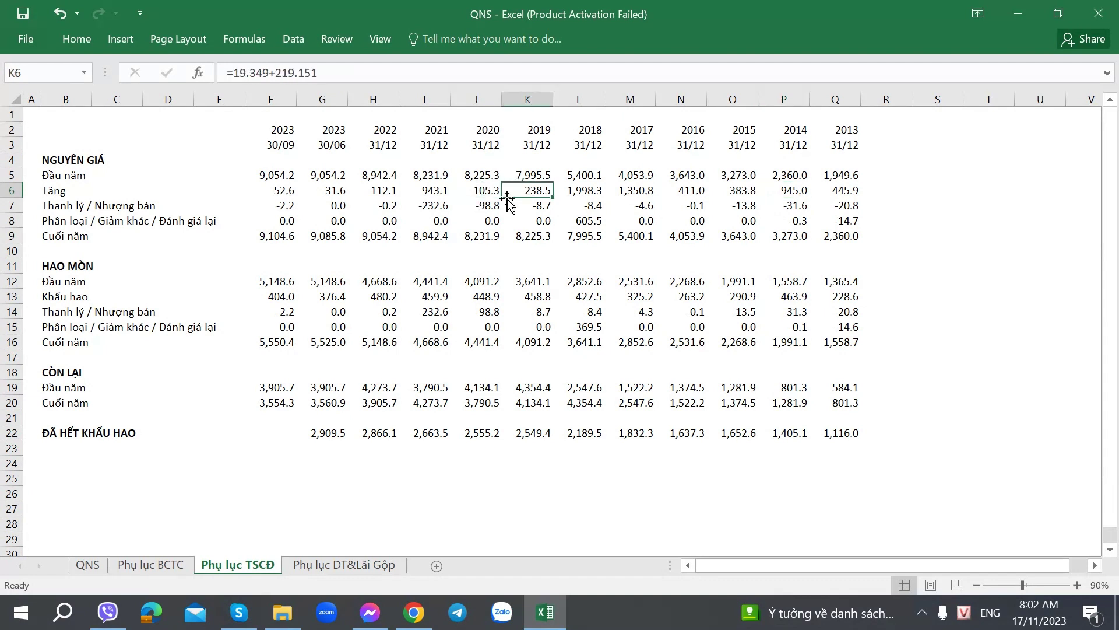
pyautogui.click(430, 194)
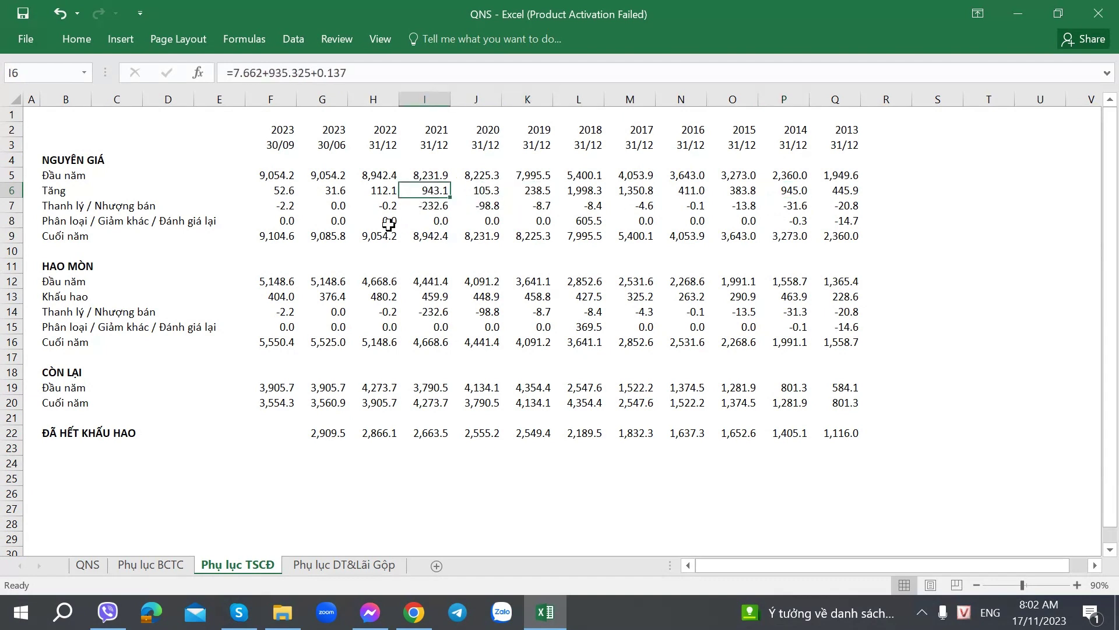
pyautogui.moveTo(381, 190); pyautogui.dragTo(262, 190)
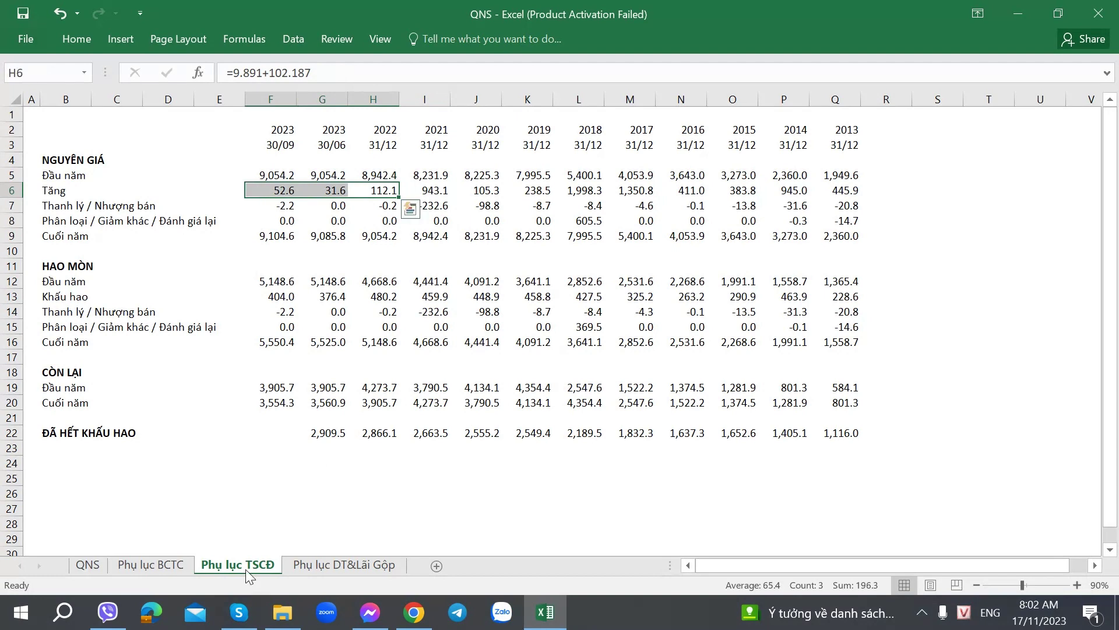
# Step: Return to the QNS sheet and examine the soy milk capacity and 2022 consumption notes in row 155
pyautogui.click(90, 567)
pyautogui.scroll(11, 233, 411)
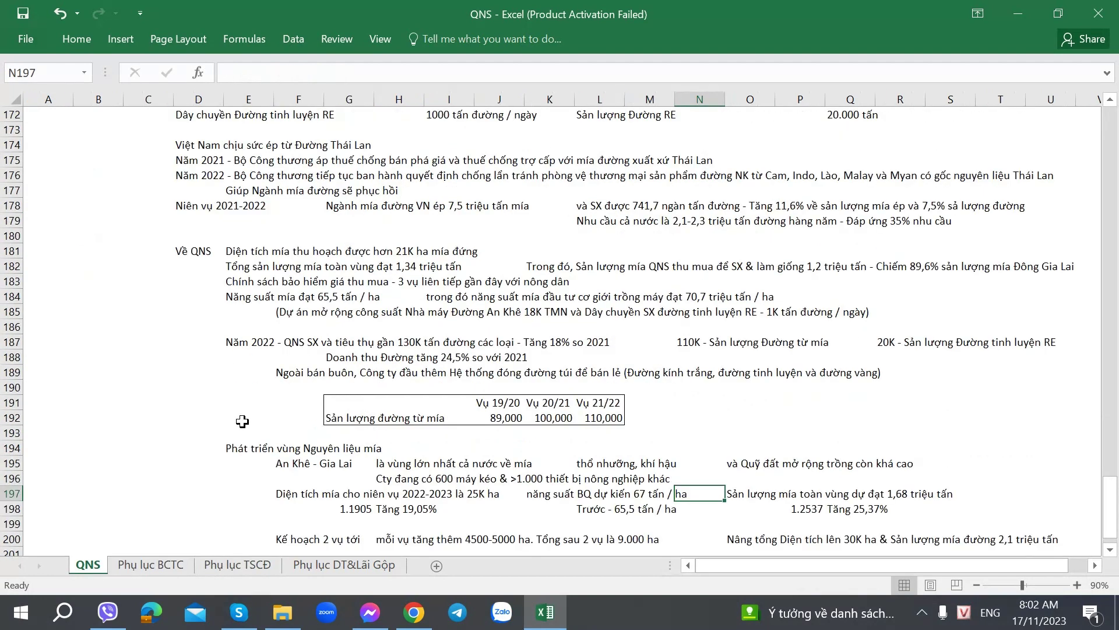
pyautogui.scroll(1, 227, 407)
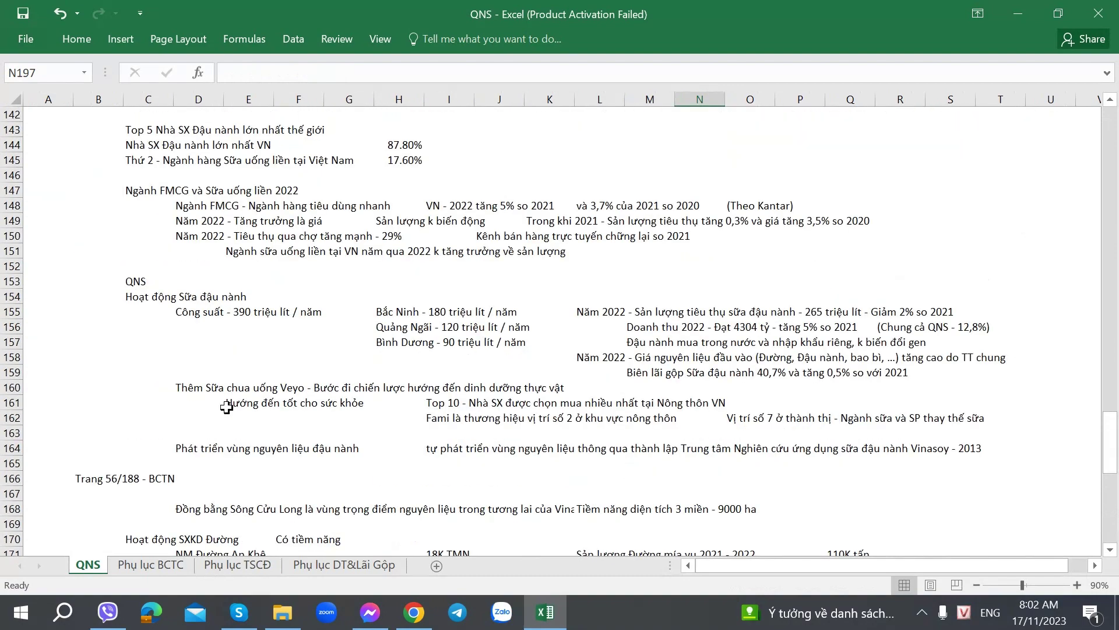
pyautogui.scroll(8, 227, 408)
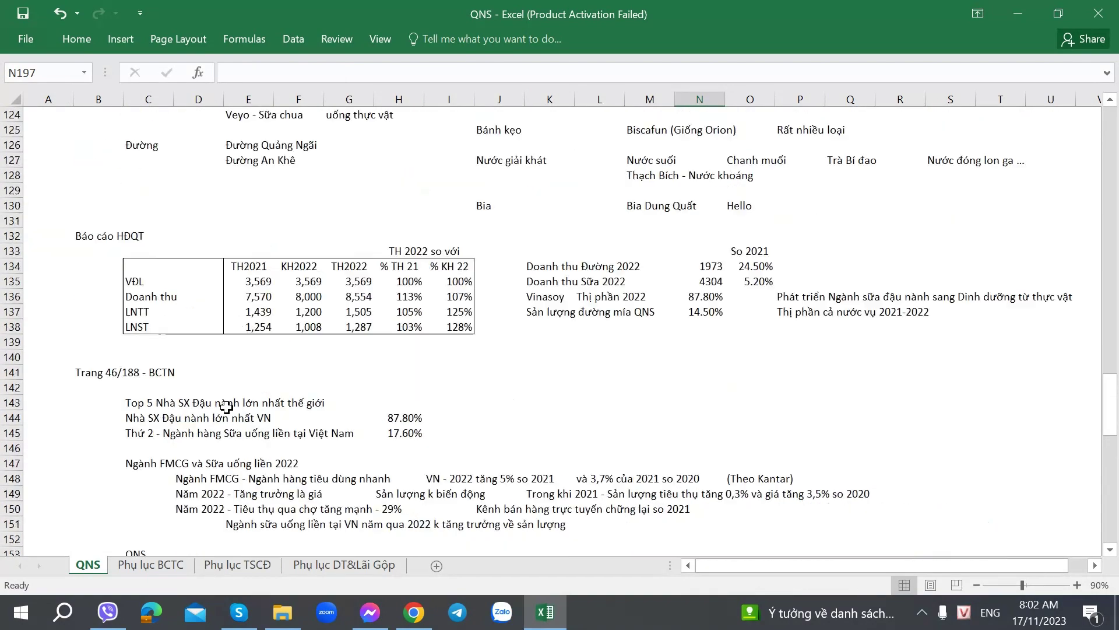
pyautogui.scroll(2, 227, 408)
pyautogui.scroll(-10, 227, 408)
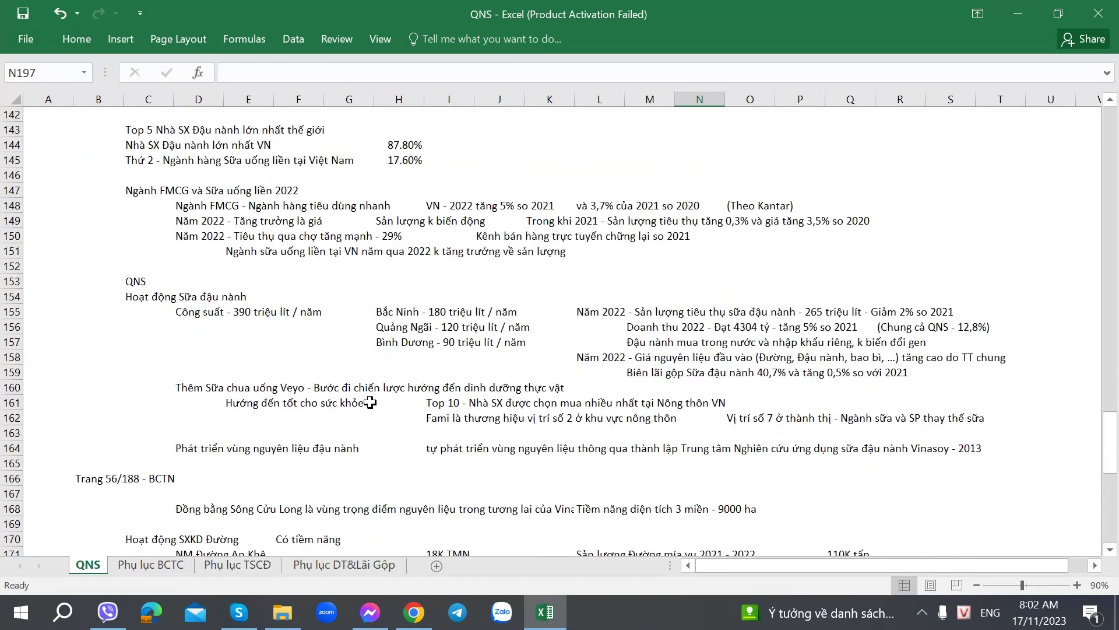
pyautogui.click(197, 312)
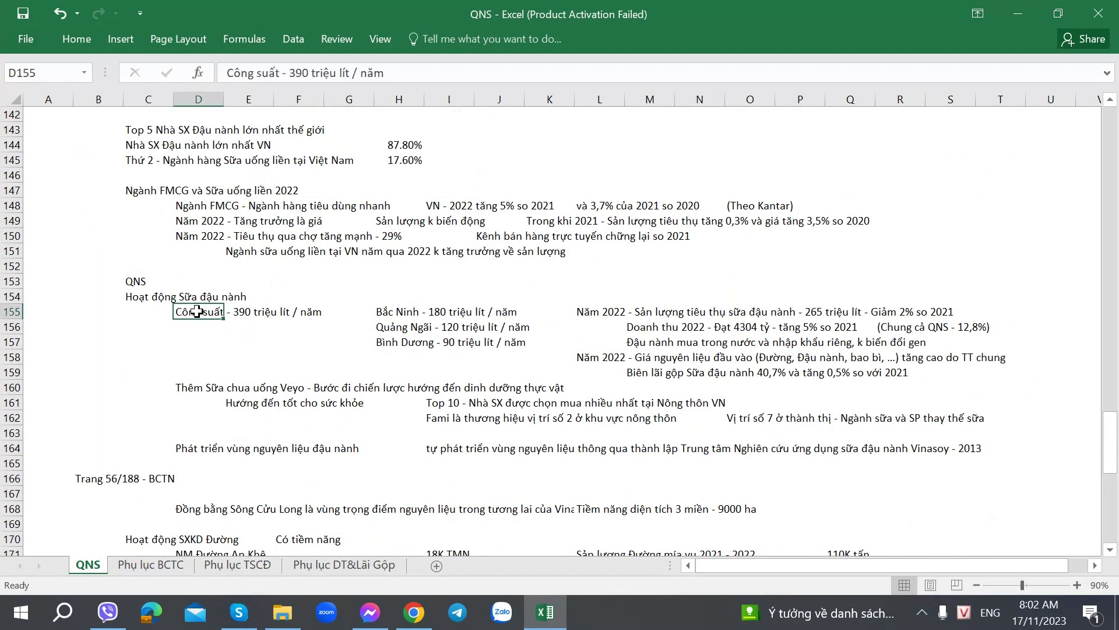
pyautogui.click(601, 315)
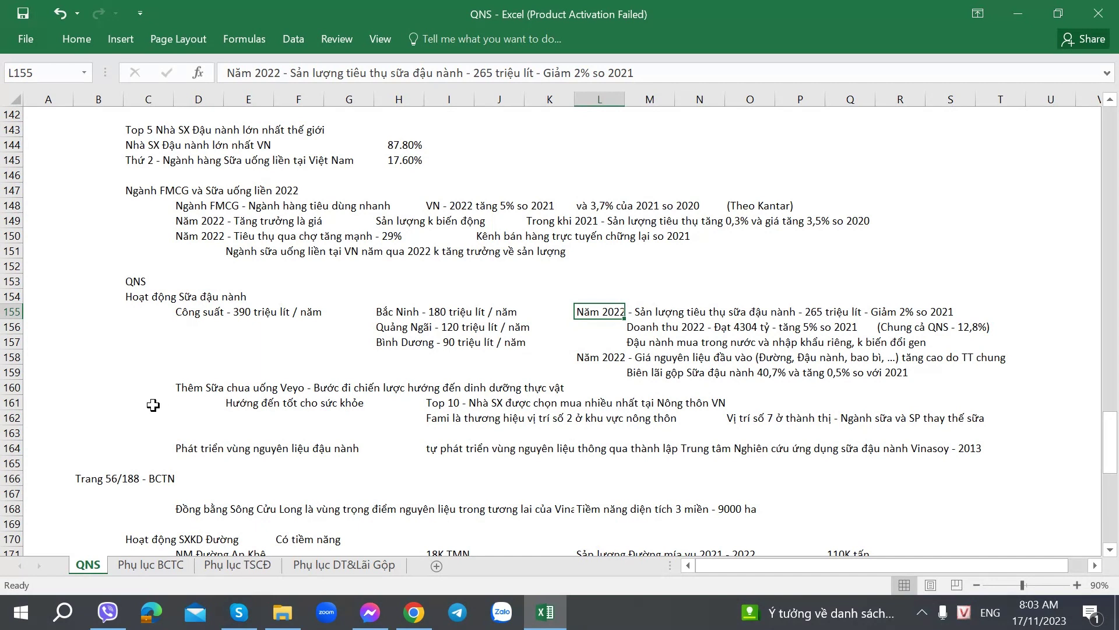
# Step: Review the note in row 151 on the volume growth of Vietnam's ready-to-drink milk industry in 2022
pyautogui.click(253, 249)
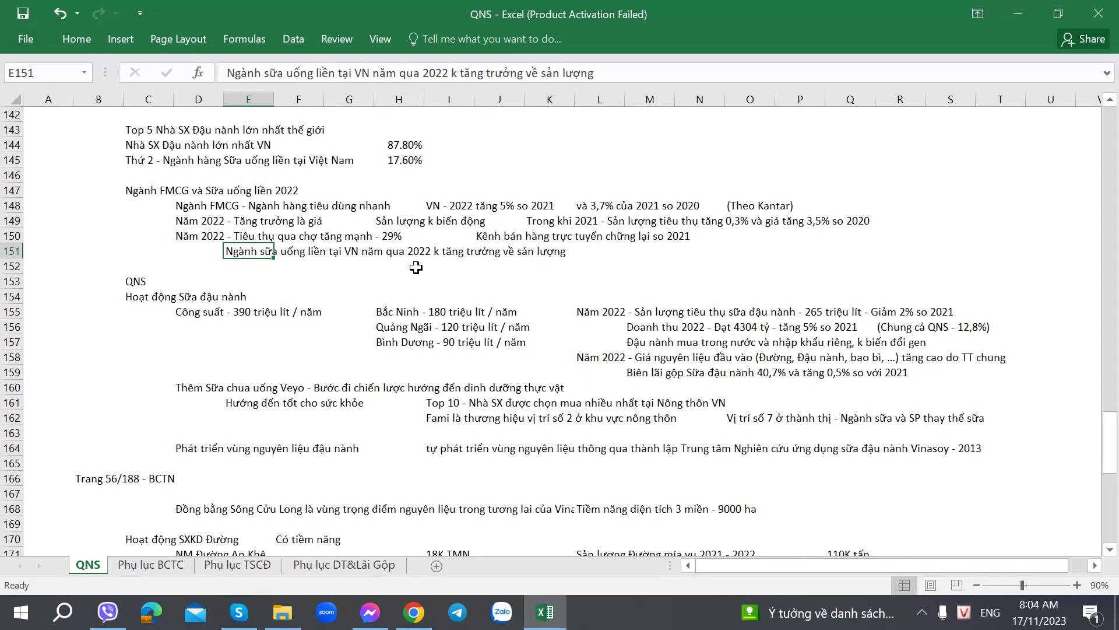
pyautogui.click(671, 251)
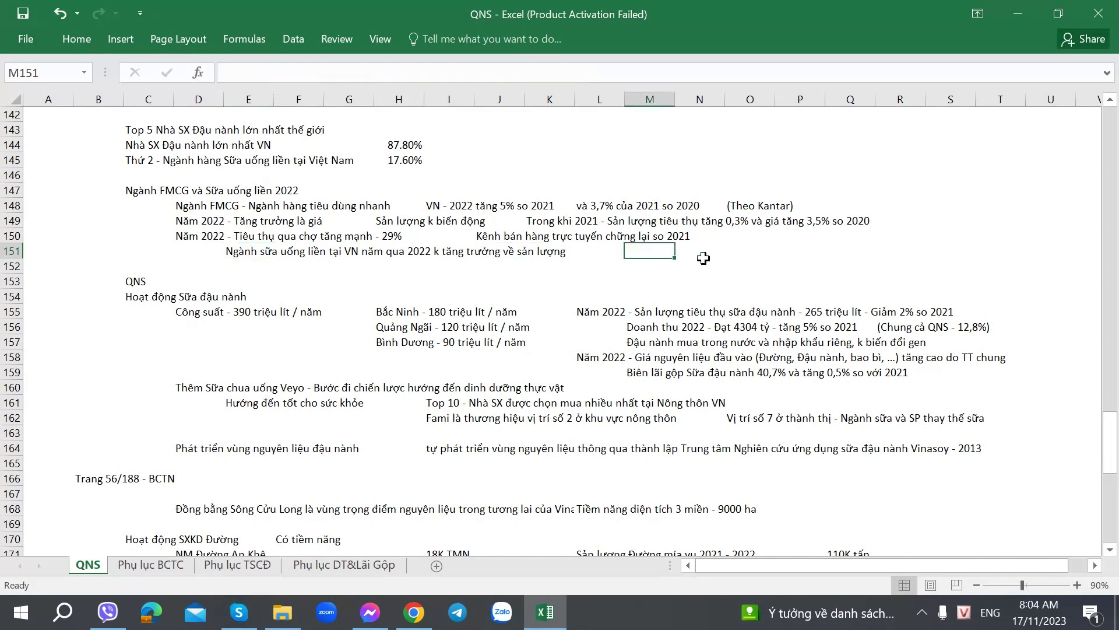
pyautogui.click(721, 249)
pyautogui.click(646, 252)
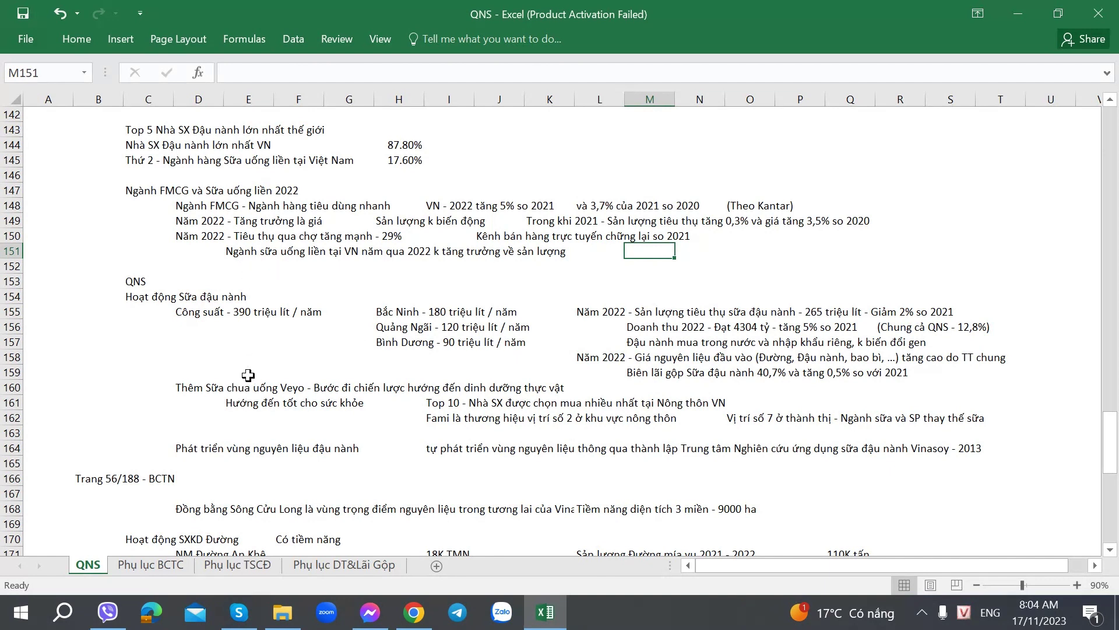
# Step: Check the soybean sourcing note in row 157 of the soy milk section
pyautogui.click(244, 358)
pyautogui.click(201, 357)
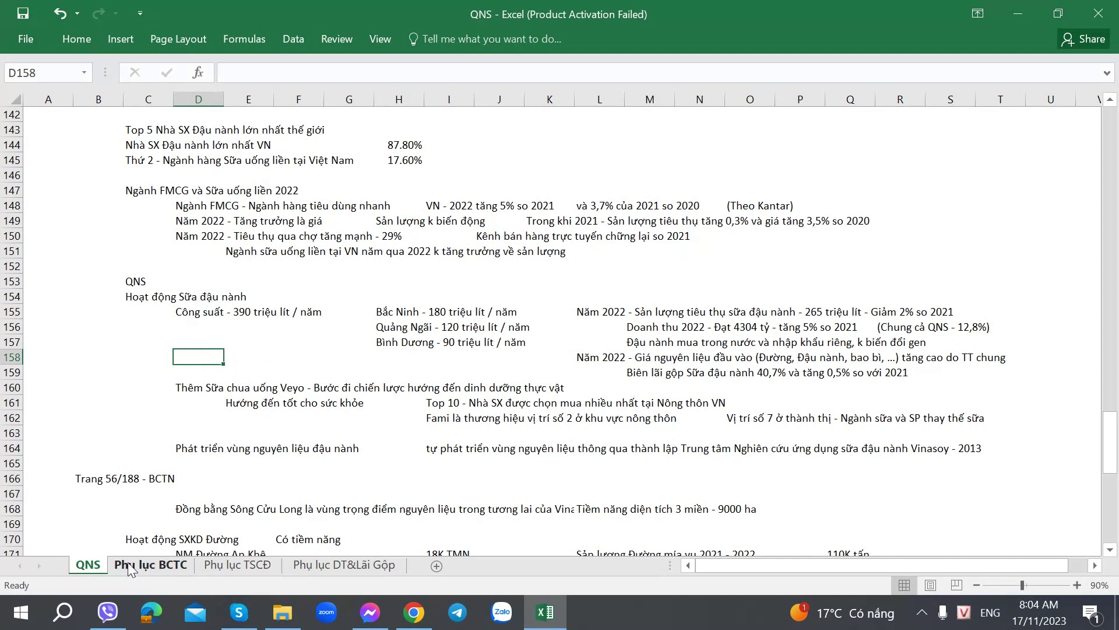
pyautogui.click(620, 344)
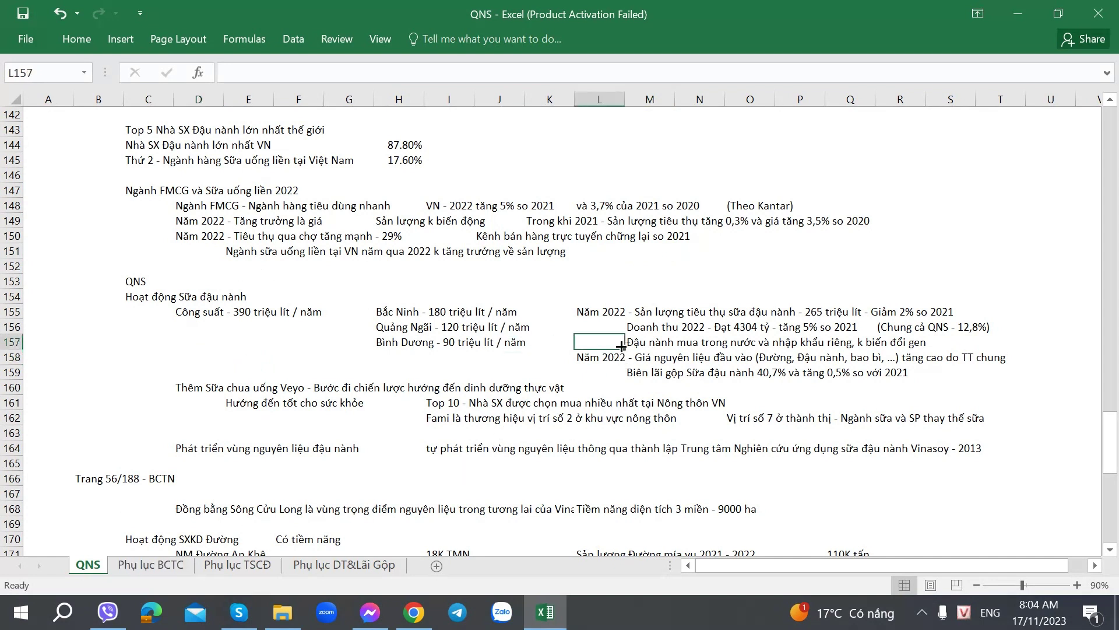
pyautogui.click(679, 344)
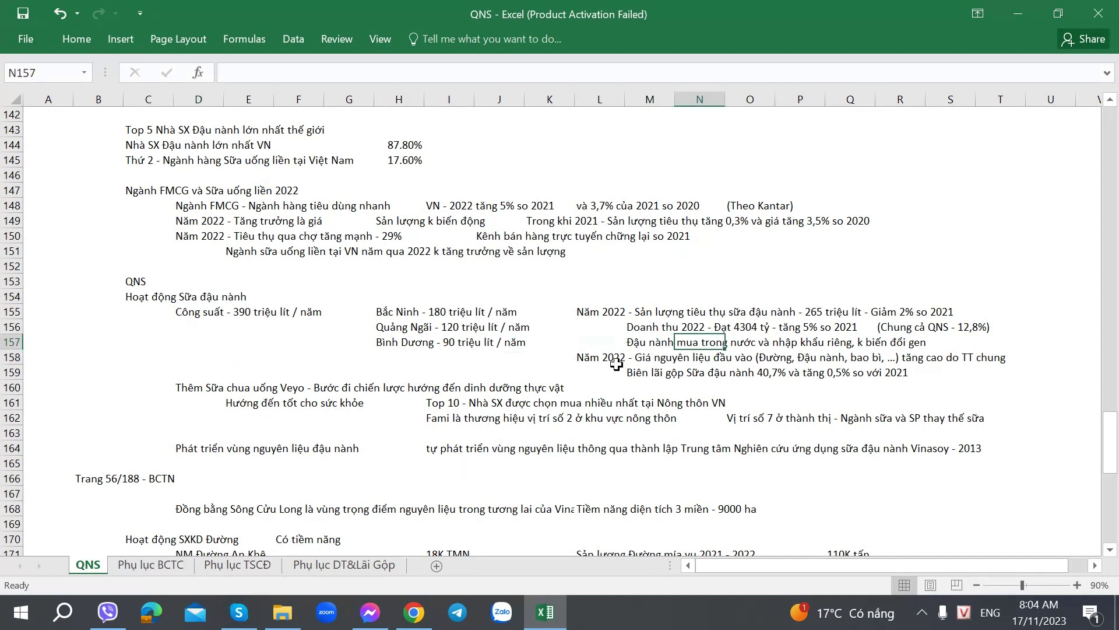
# Step: Open the Phụ lục DT&Lãi Gộp sheet and compare the 2021 revenue shares of sugar, soy milk and other products
pyautogui.click(243, 565)
pyautogui.click(345, 569)
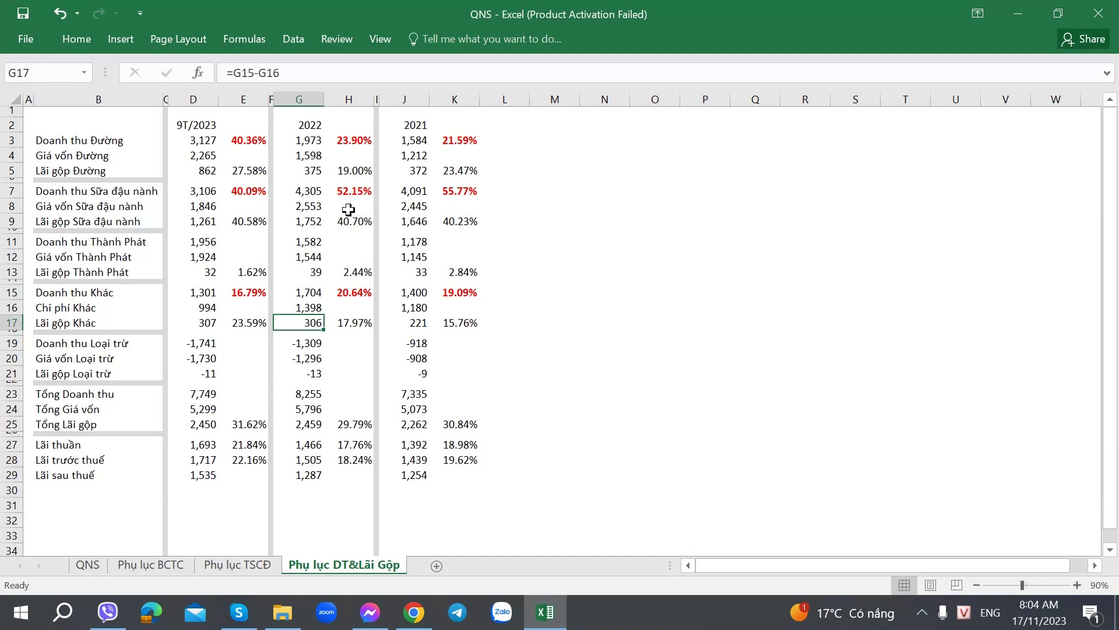
pyautogui.click(470, 142)
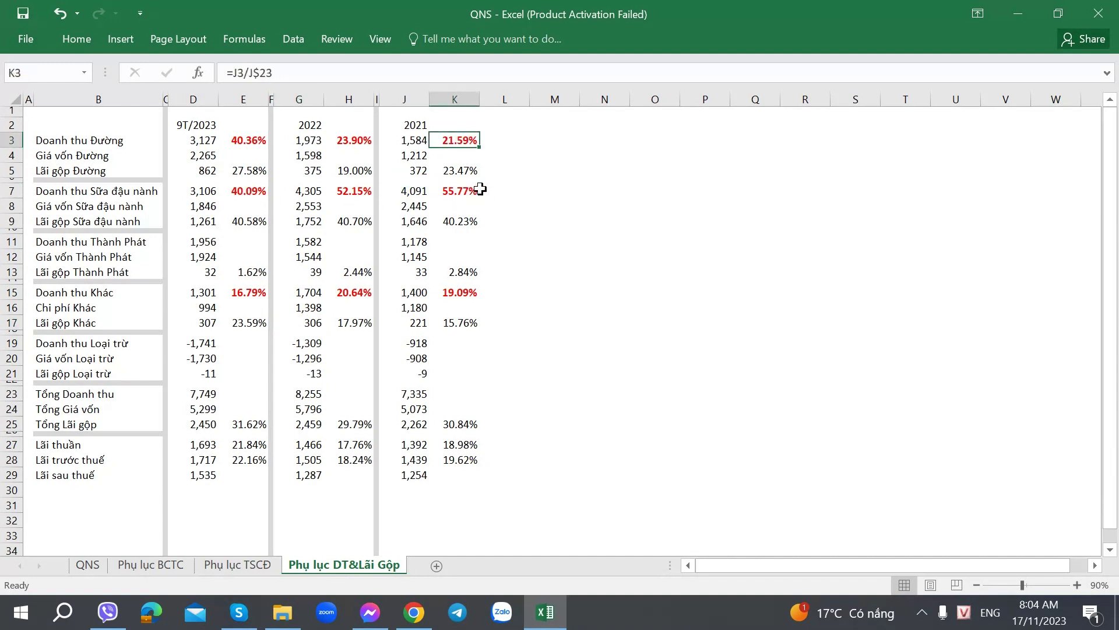
pyautogui.click(474, 192)
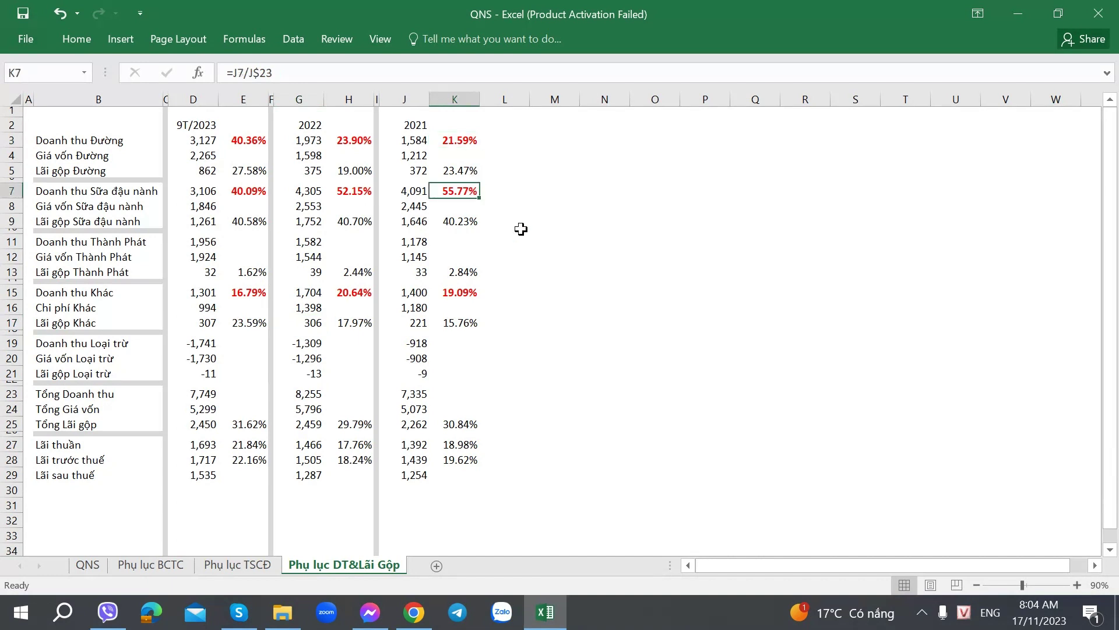
pyautogui.click(466, 293)
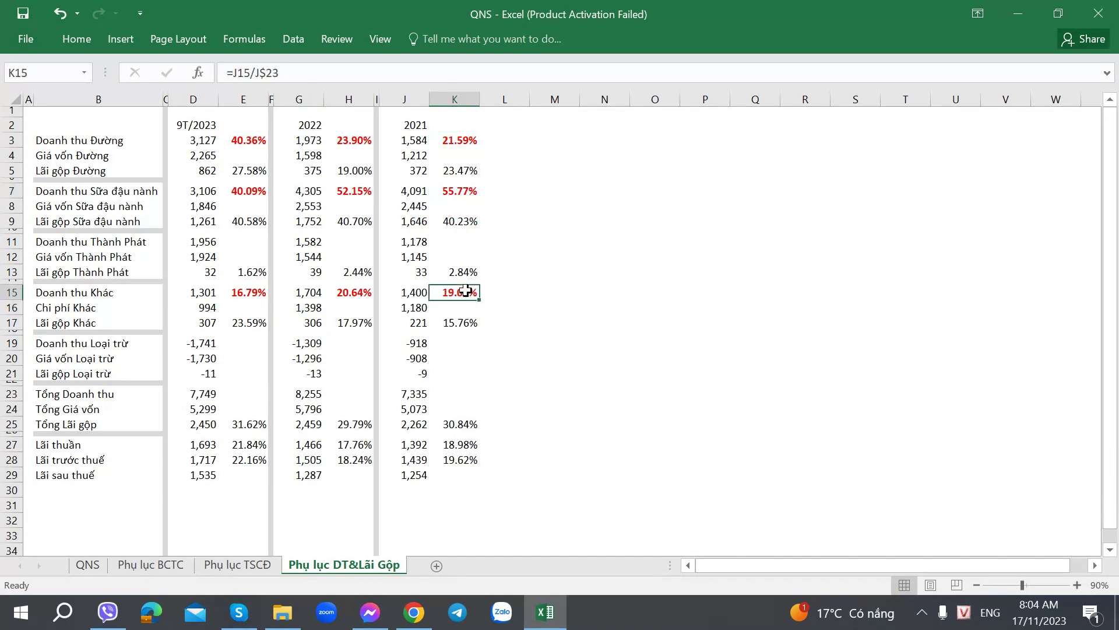
pyautogui.click(470, 239)
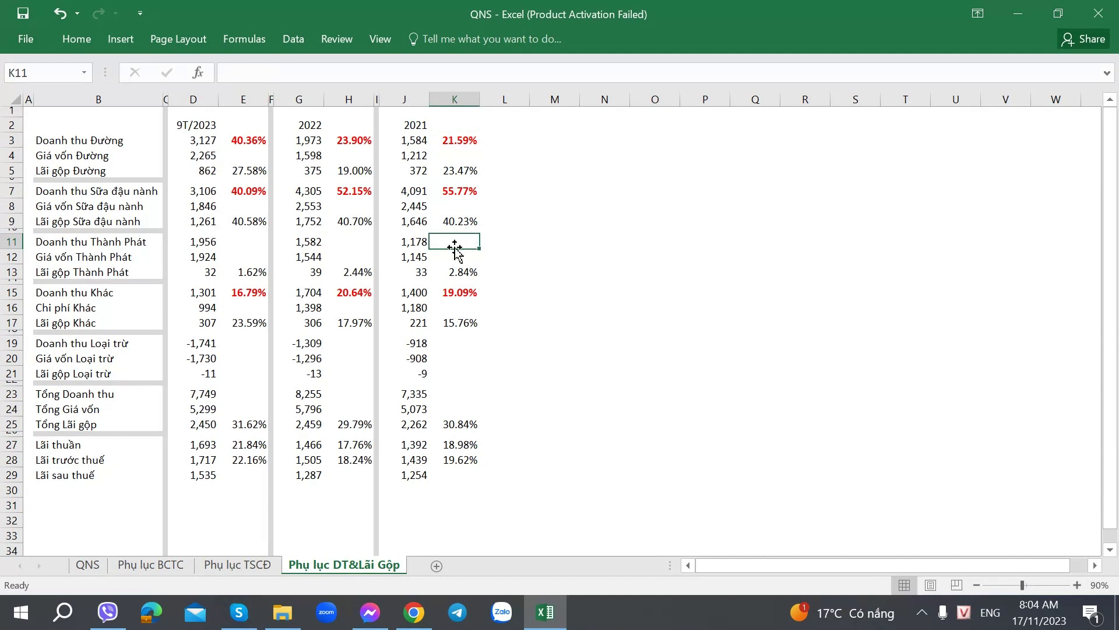
# Step: Compare the soy milk gross margins in row 9 across 2021, 2022 and 9T/2023, after checking the 2021 sugar margin
pyautogui.click(457, 174)
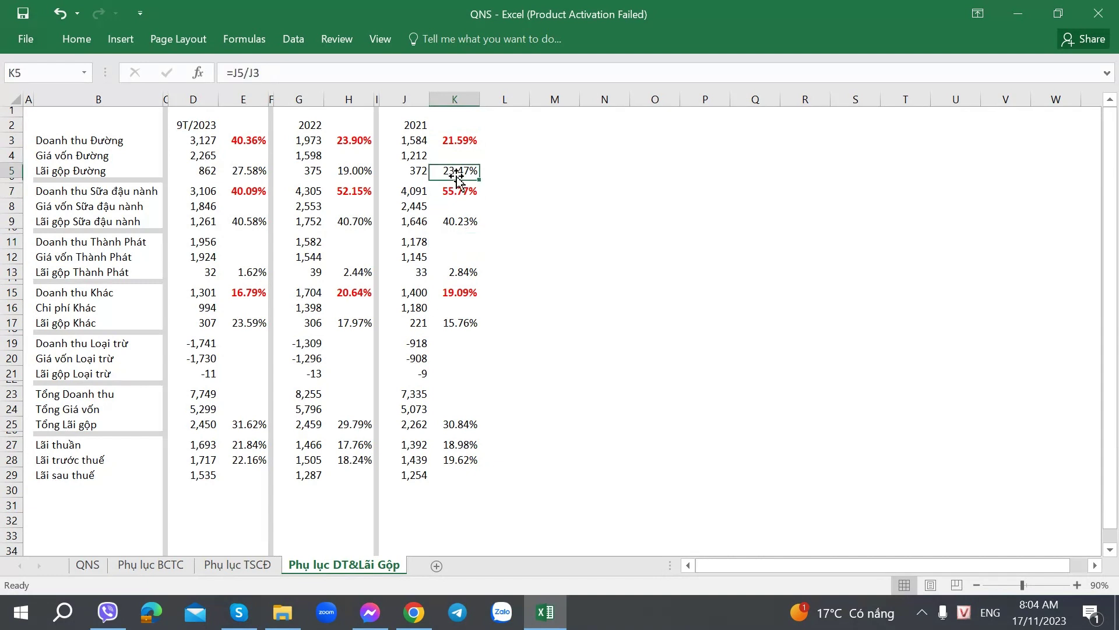
pyautogui.click(458, 220)
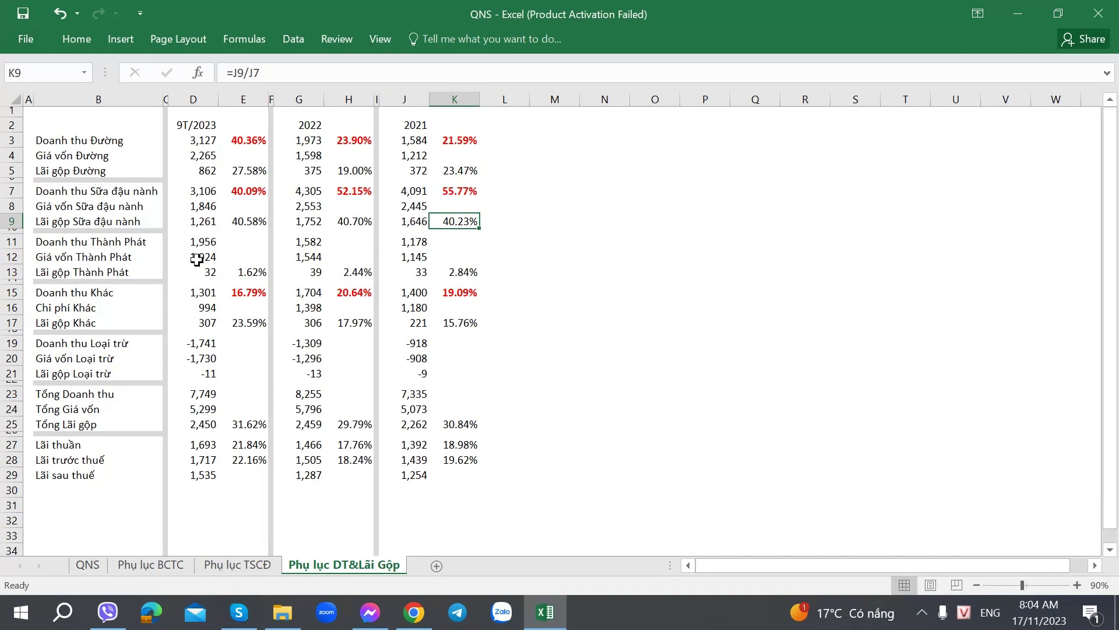
pyautogui.click(364, 222)
pyautogui.click(264, 222)
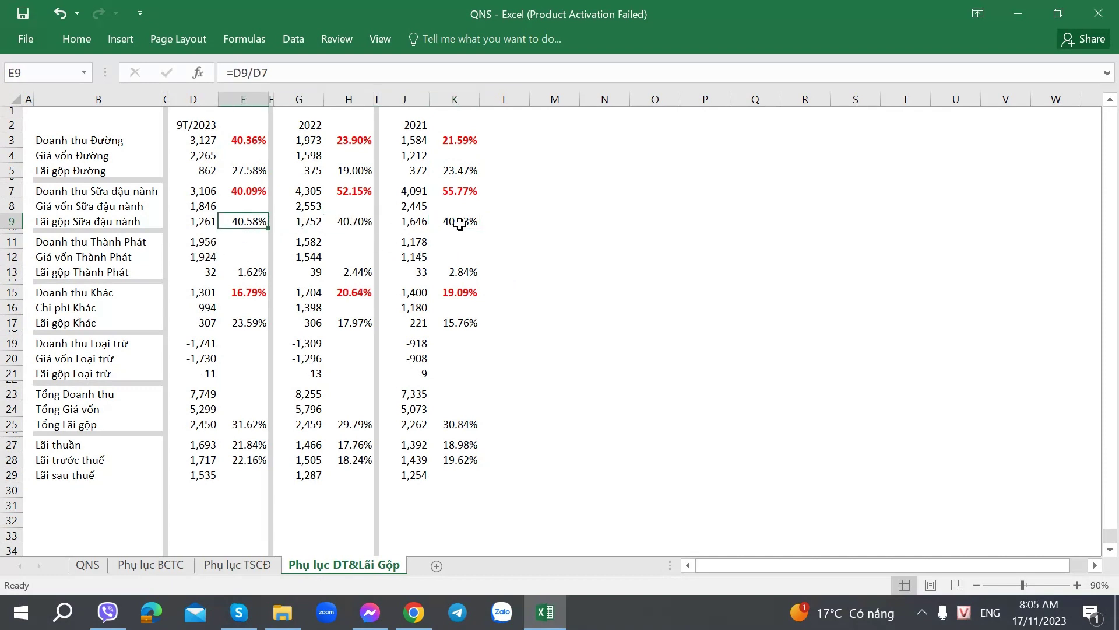
pyautogui.click(460, 223)
pyautogui.click(357, 222)
pyautogui.click(272, 222)
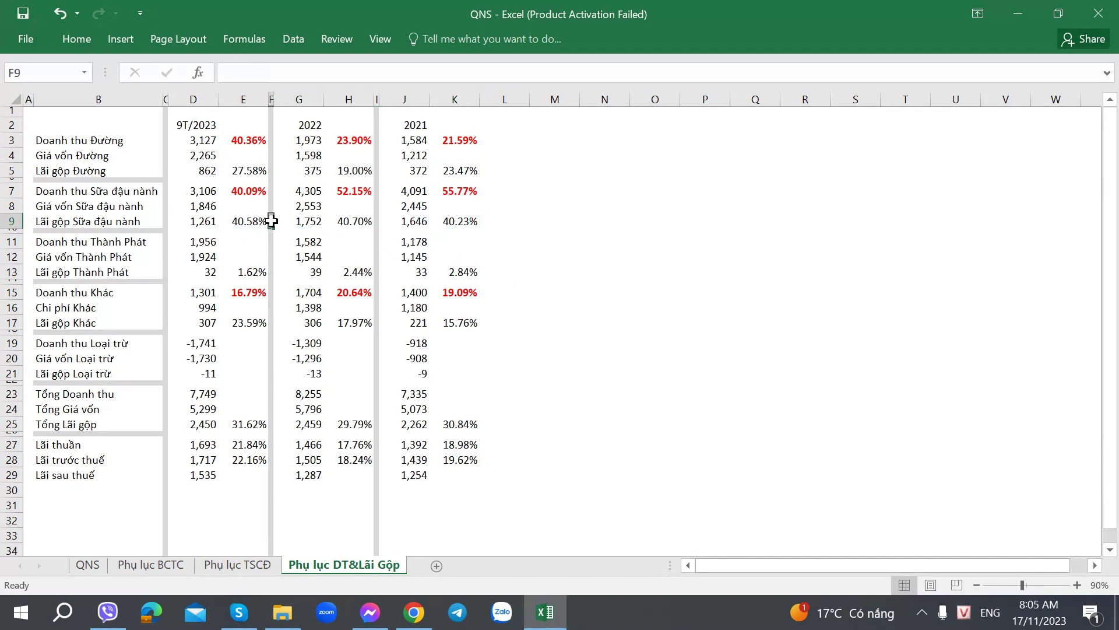
pyautogui.click(252, 223)
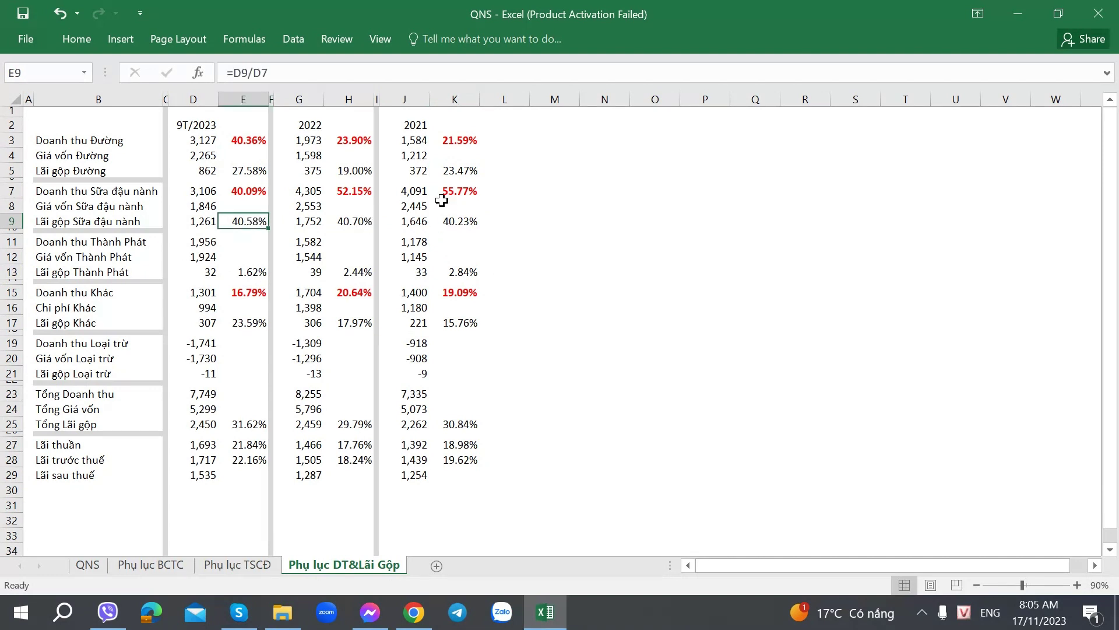
# Step: Compare the sugar gross margins in row 5 across 2021, 2022 and 9T/2023
pyautogui.click(460, 171)
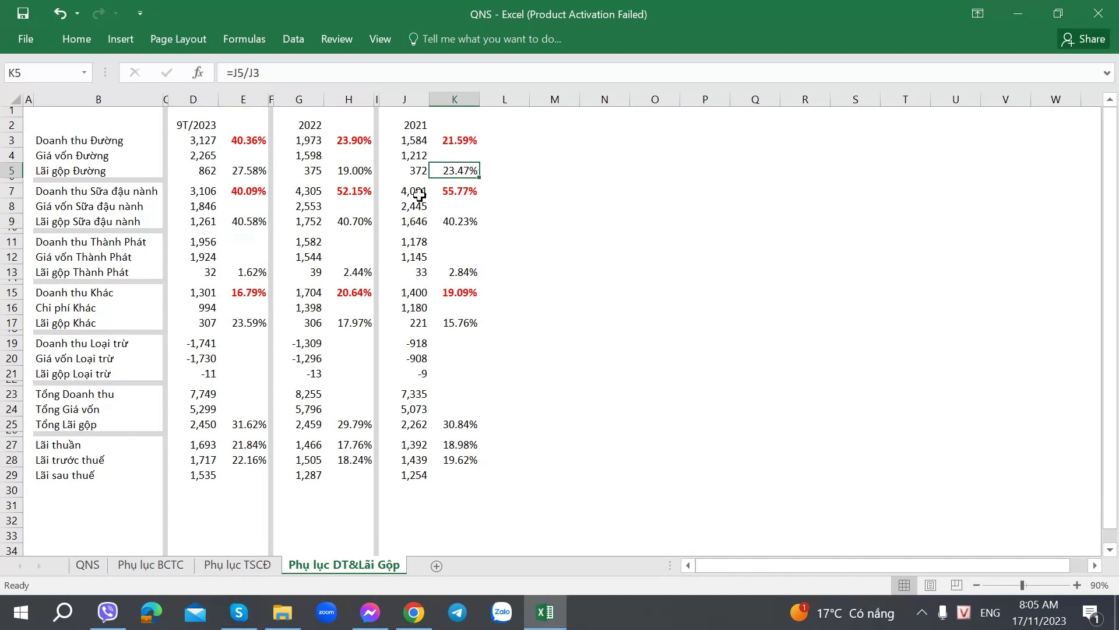
pyautogui.click(354, 173)
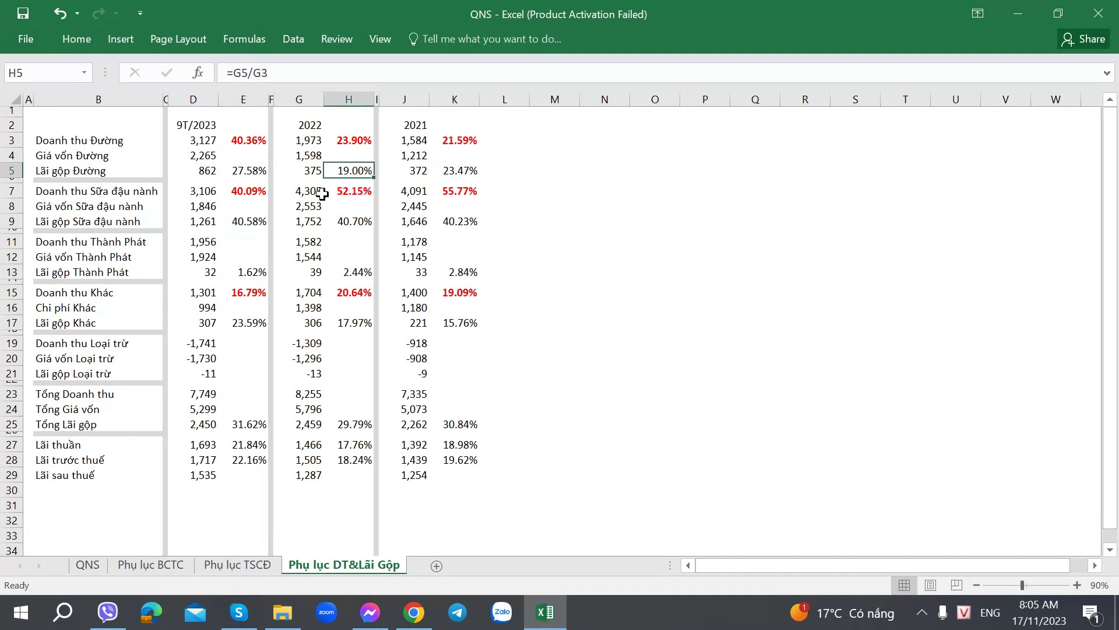
pyautogui.click(257, 171)
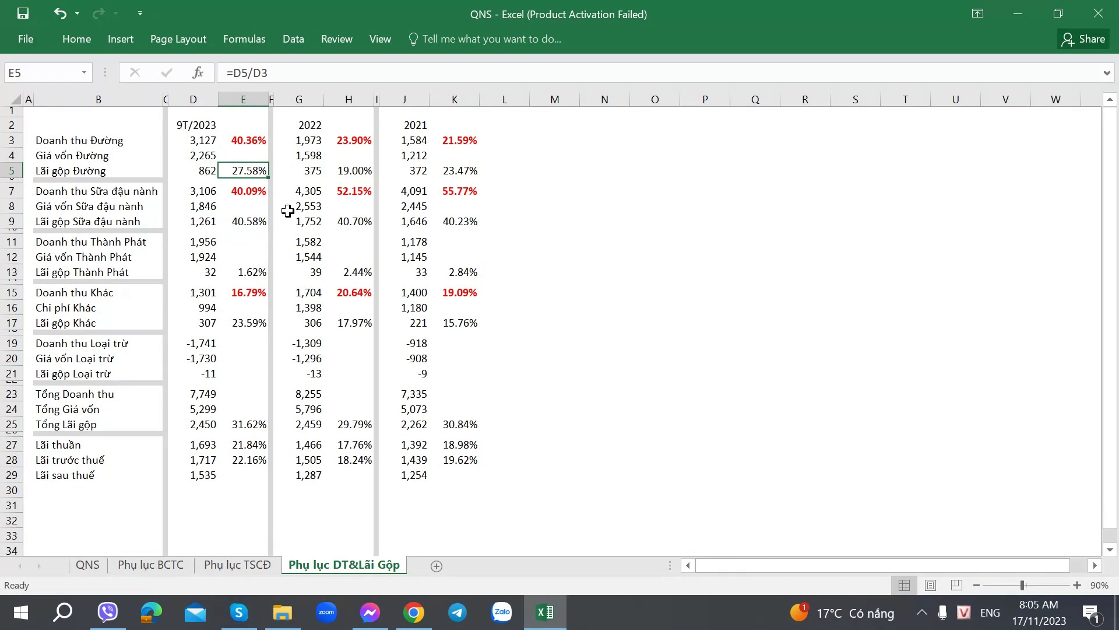
# Step: Compare the sugar revenue shares in row 3 between 2021 and 9T/2023, checking the 9T/2023 sugar revenue and gross margin
pyautogui.click(208, 142)
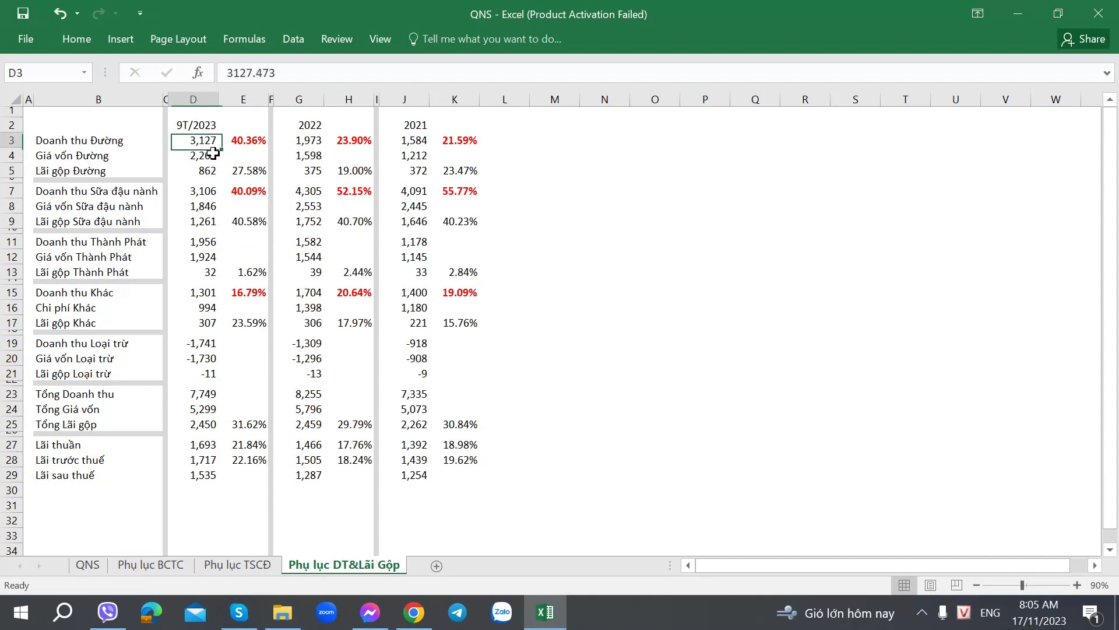
pyautogui.click(229, 169)
pyautogui.click(450, 143)
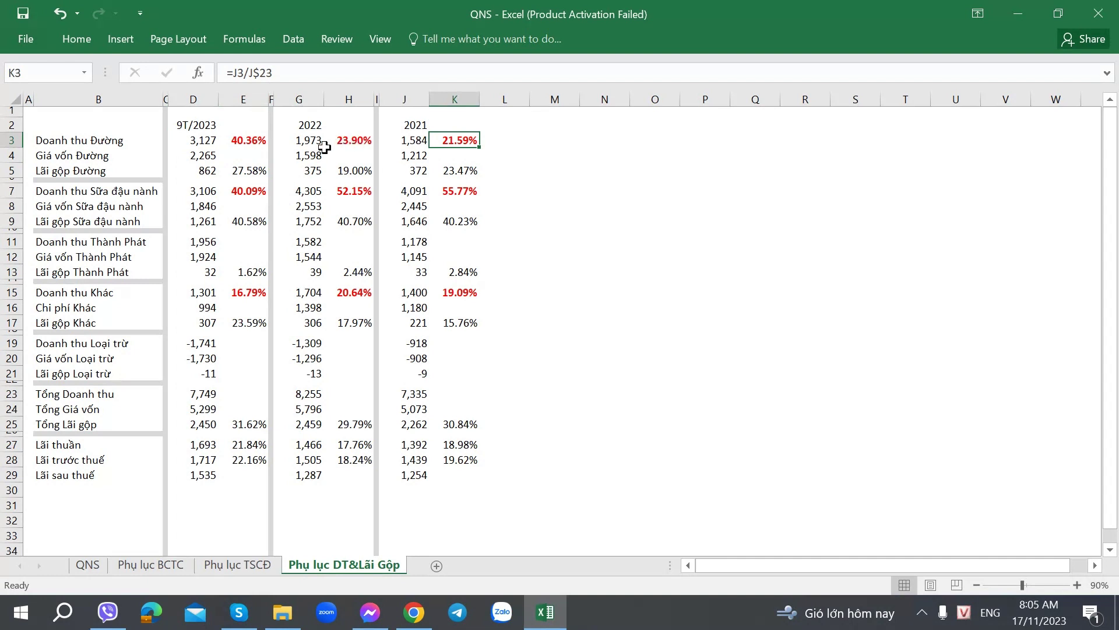
pyautogui.click(253, 142)
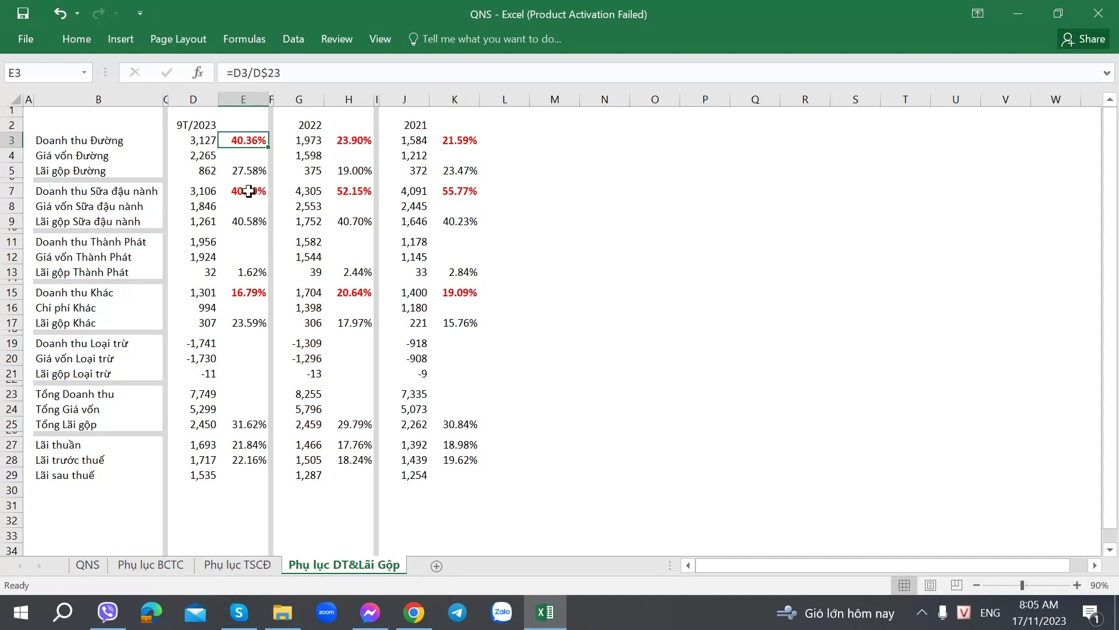
# Step: Compare soy milk revenue and its revenue share in row 7 across 9T/2023, 2022 and 2021, including the 9T/2023 gross margin
pyautogui.click(202, 194)
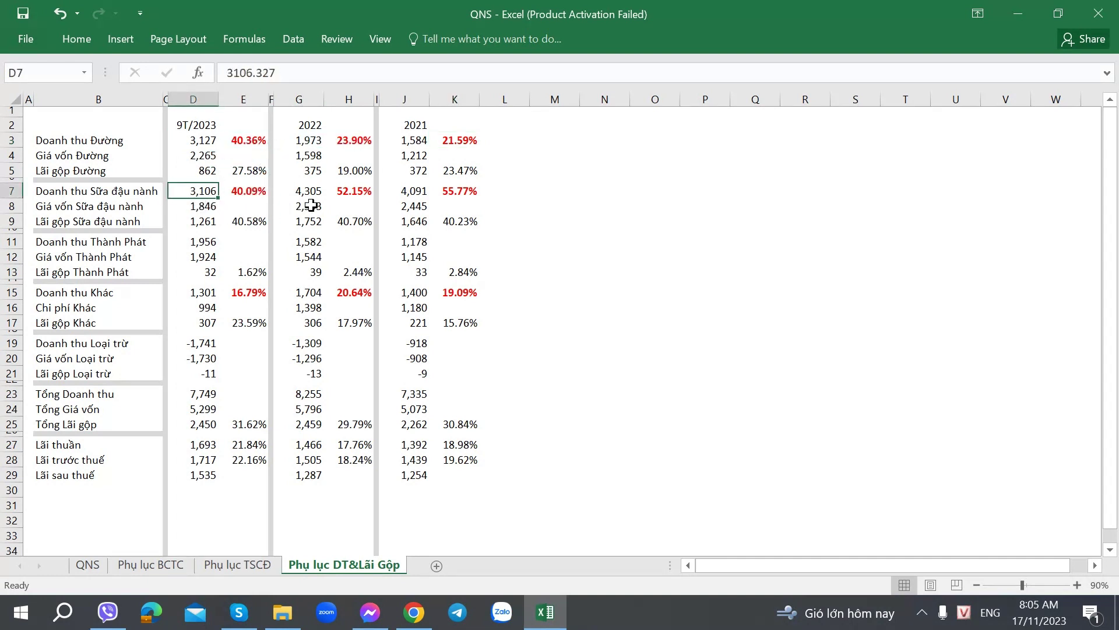
pyautogui.click(312, 194)
pyautogui.click(211, 196)
pyautogui.click(448, 194)
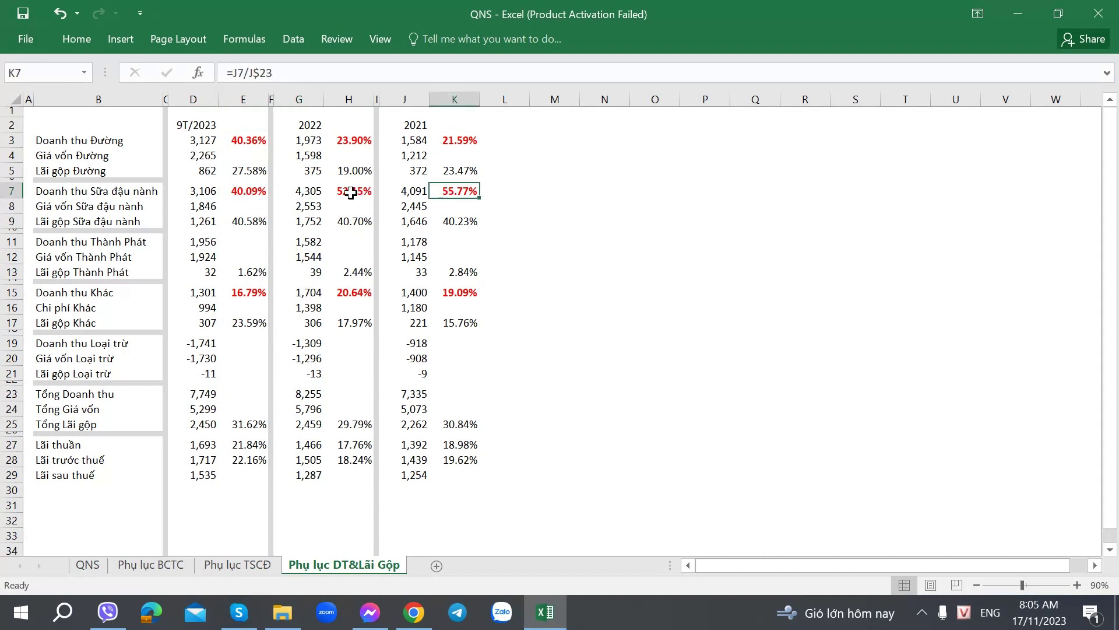
pyautogui.click(240, 222)
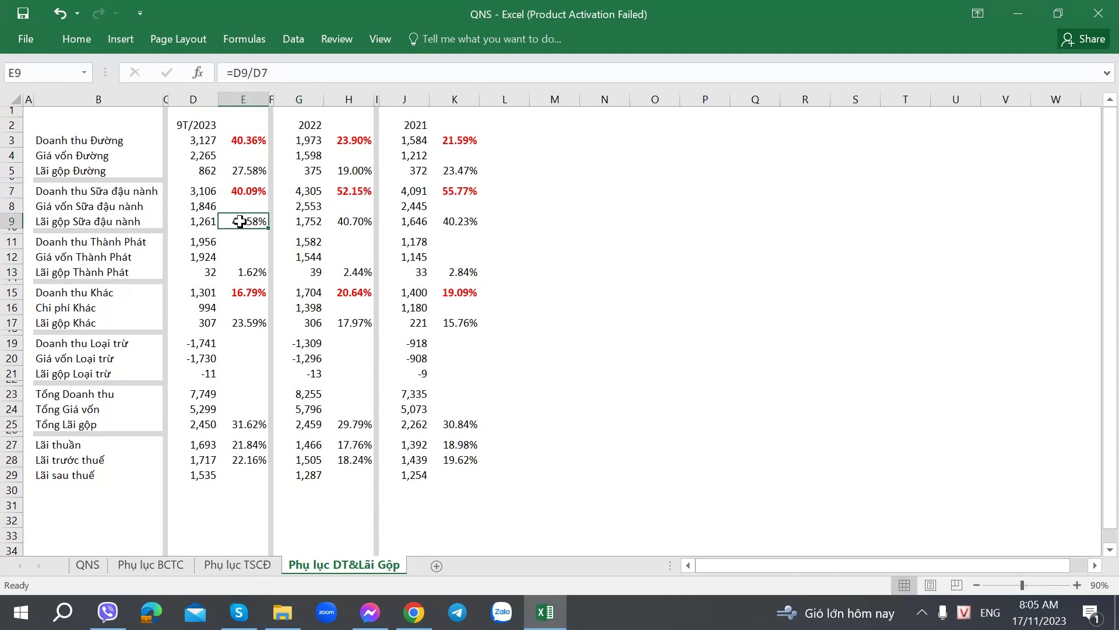
pyautogui.click(243, 194)
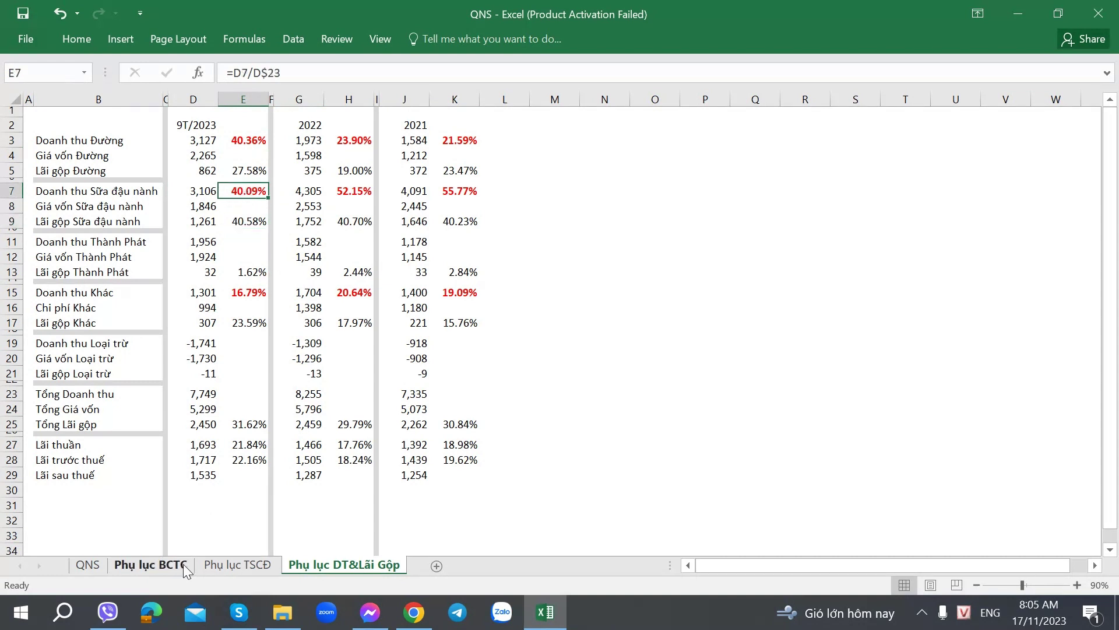
# Step: Open the Phụ lục TSCĐ sheet and trace the fully depreciated assets in row 22 from 2013 to 30/06/2023
pyautogui.click(217, 565)
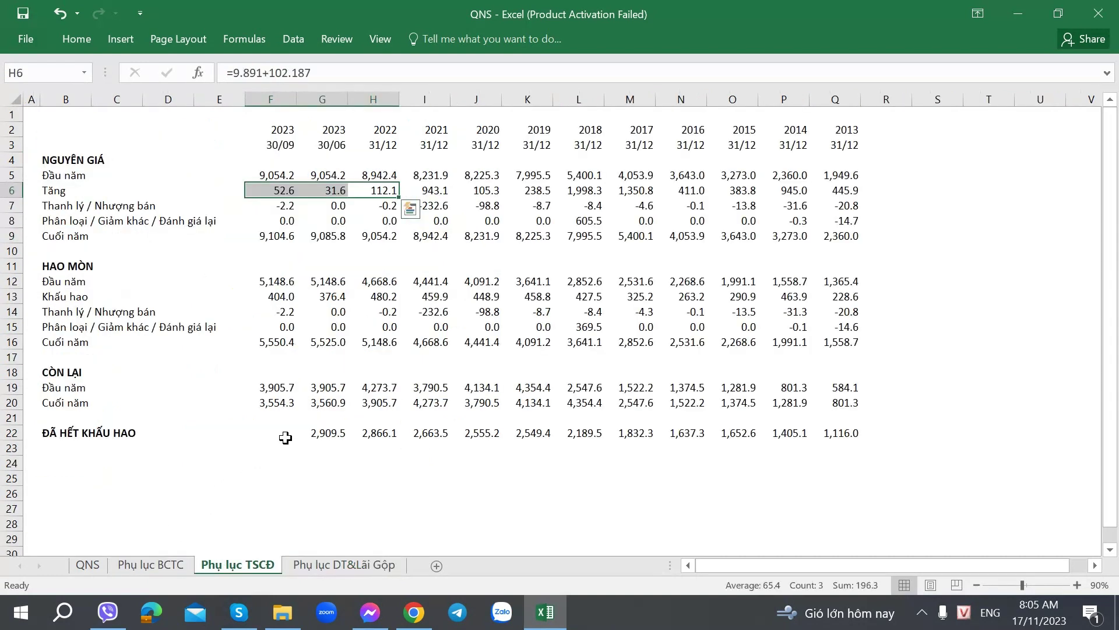
pyautogui.click(320, 433)
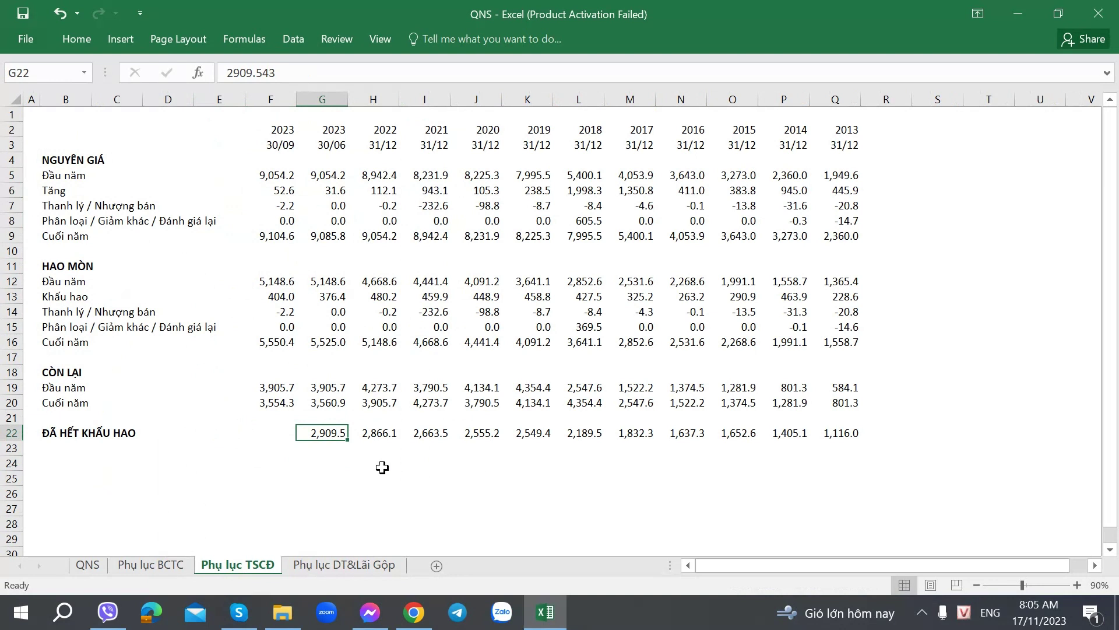
pyautogui.click(822, 432)
pyautogui.click(325, 436)
pyautogui.click(384, 434)
pyautogui.click(431, 434)
pyautogui.click(636, 434)
pyautogui.click(688, 435)
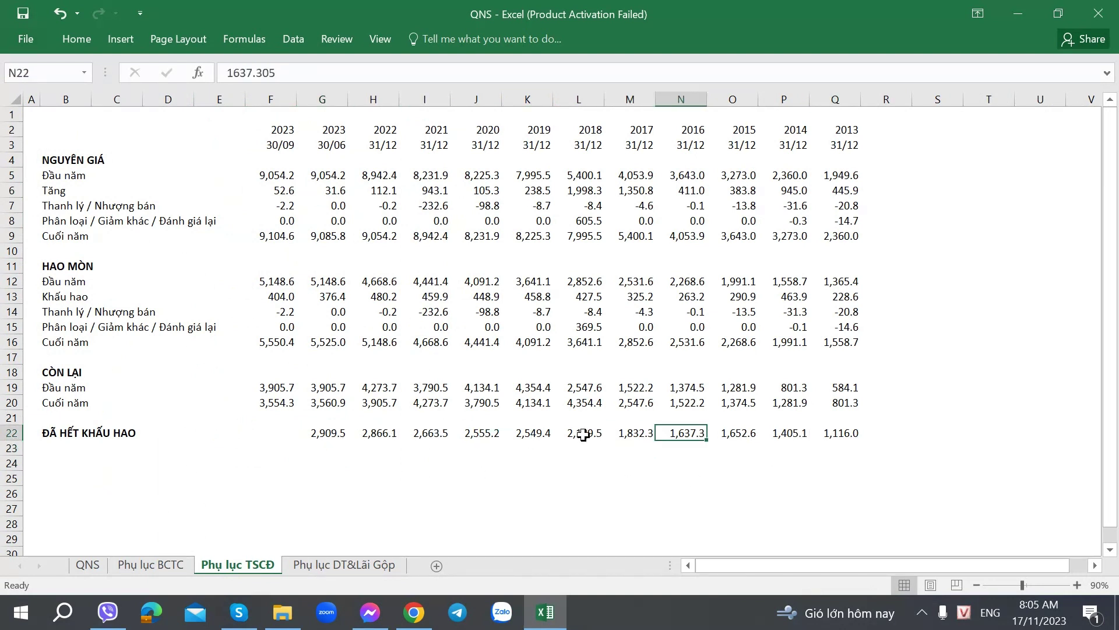
pyautogui.click(583, 435)
pyautogui.click(704, 438)
pyautogui.click(335, 431)
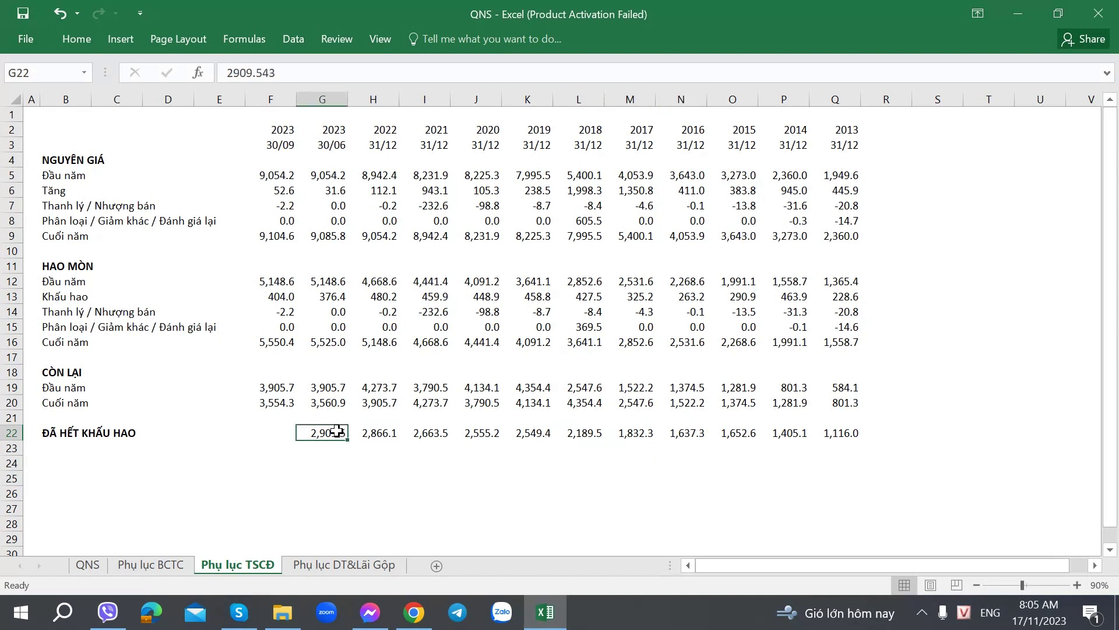
# Step: Compare the 2023 closing net book values in row 20 with the fully depreciated assets in G22
pyautogui.click(322, 404)
pyautogui.click(269, 405)
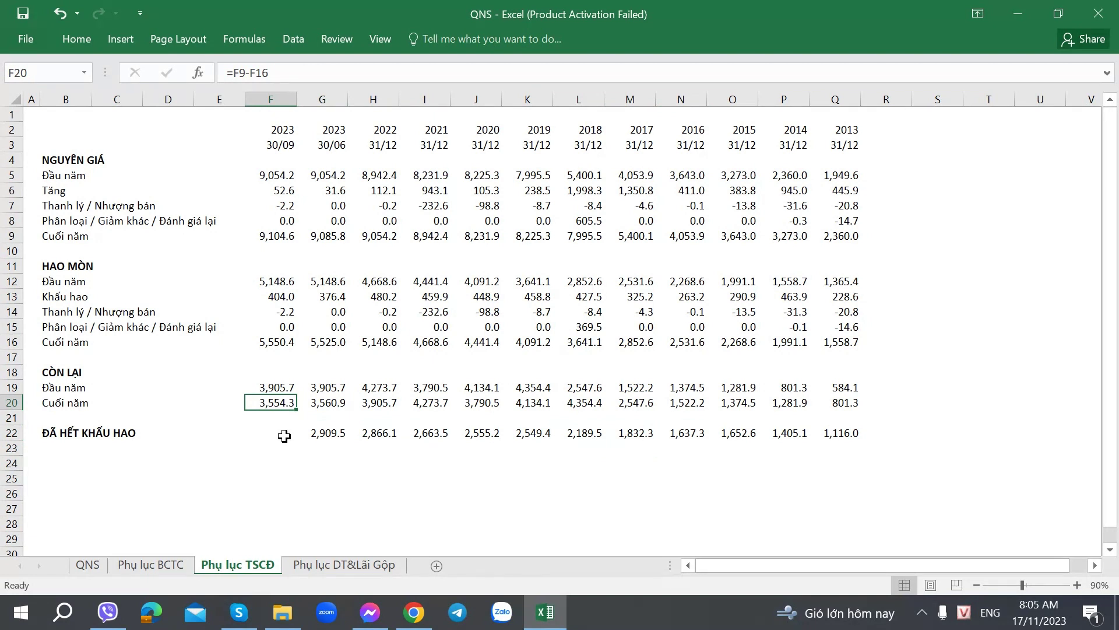
pyautogui.click(330, 433)
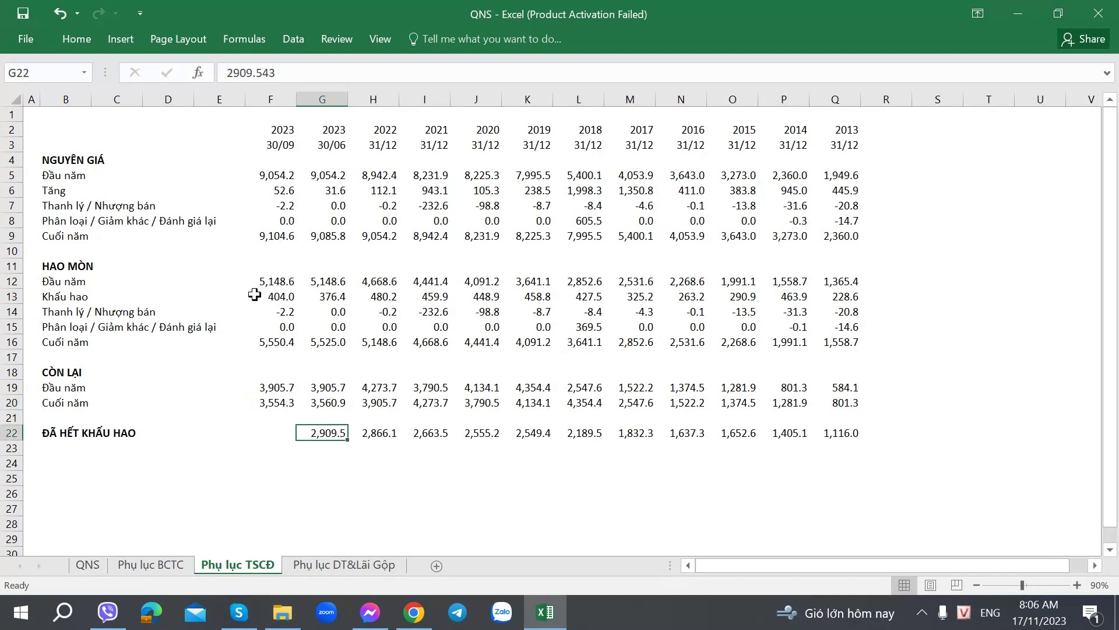
# Step: Compare the closing original cost at 30/09/2023 in F9 with the fully depreciated assets in G22
pyautogui.click(283, 238)
pyautogui.click(318, 432)
pyautogui.click(272, 234)
pyautogui.click(325, 431)
pyautogui.click(271, 259)
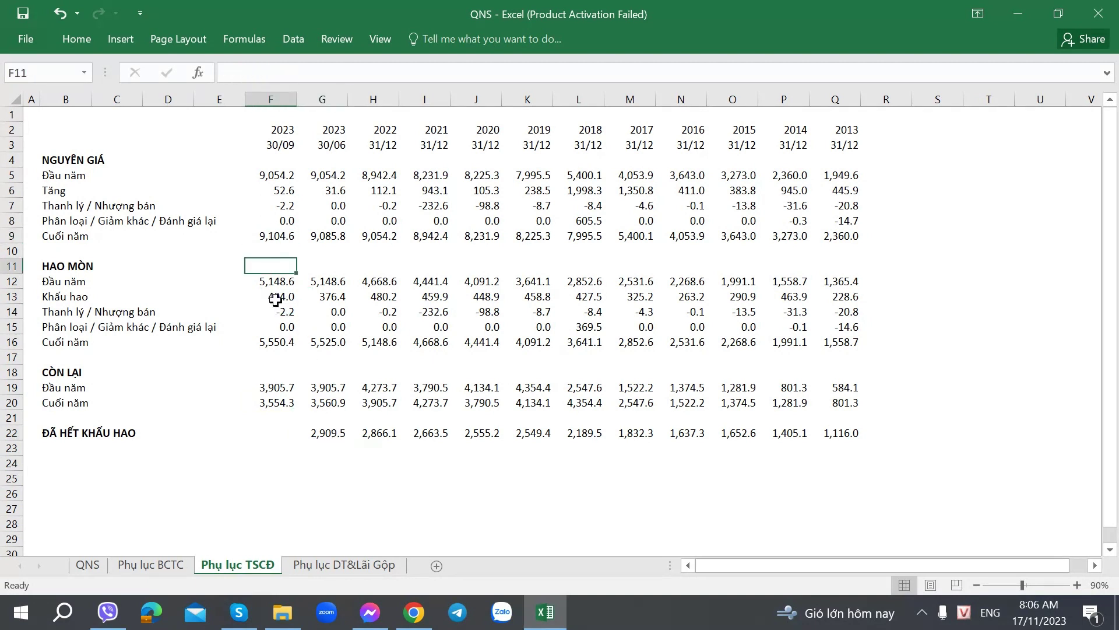
pyautogui.click(332, 435)
pyautogui.press('Return')
pyautogui.click(322, 432)
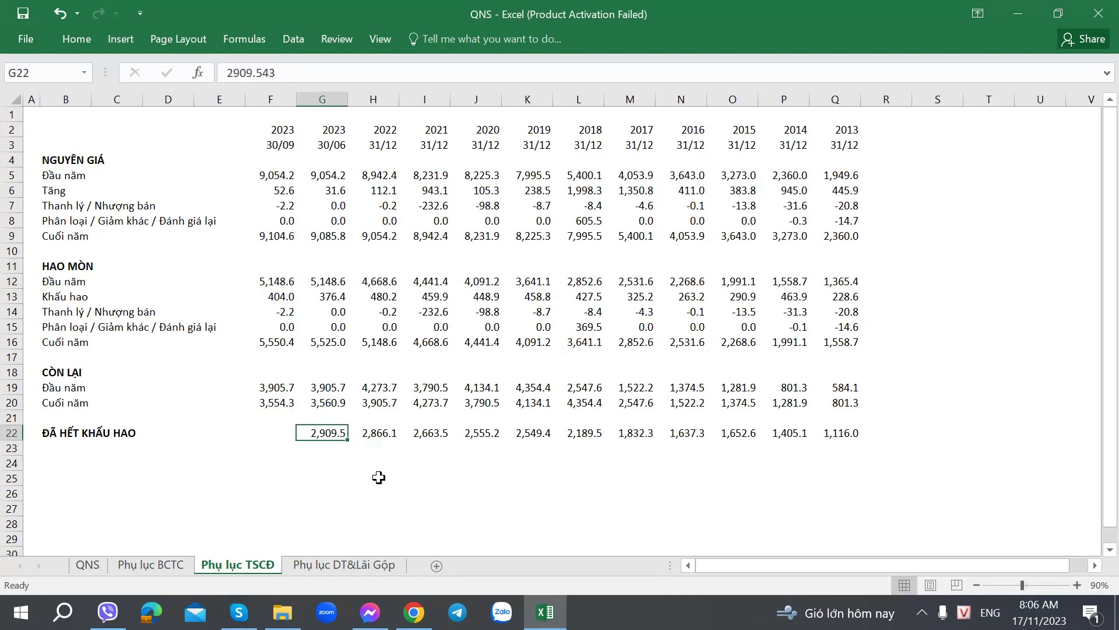
# Step: Check the 30/09/2023 original cost in F9 against the remaining value in F20 and the fully depreciated assets in G22
pyautogui.click(276, 250)
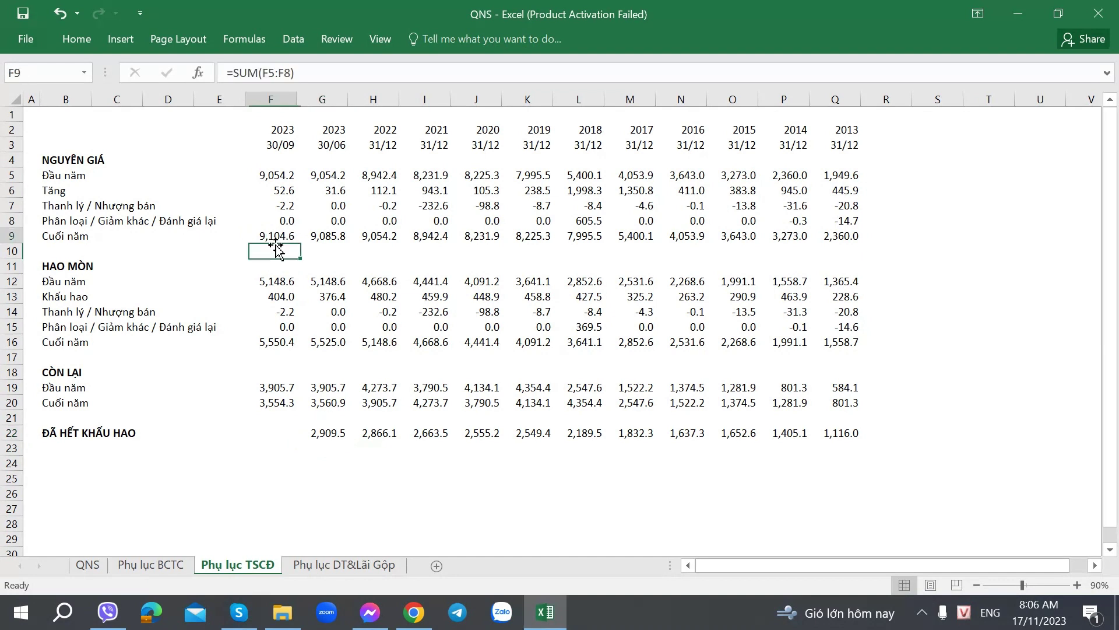
pyautogui.click(274, 402)
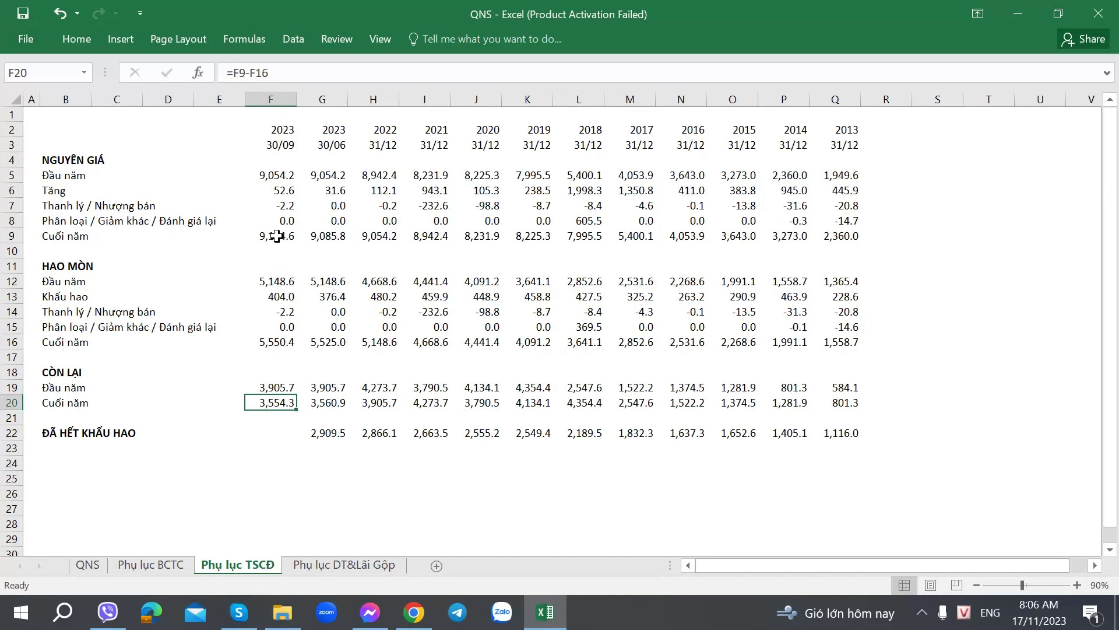
pyautogui.click(328, 432)
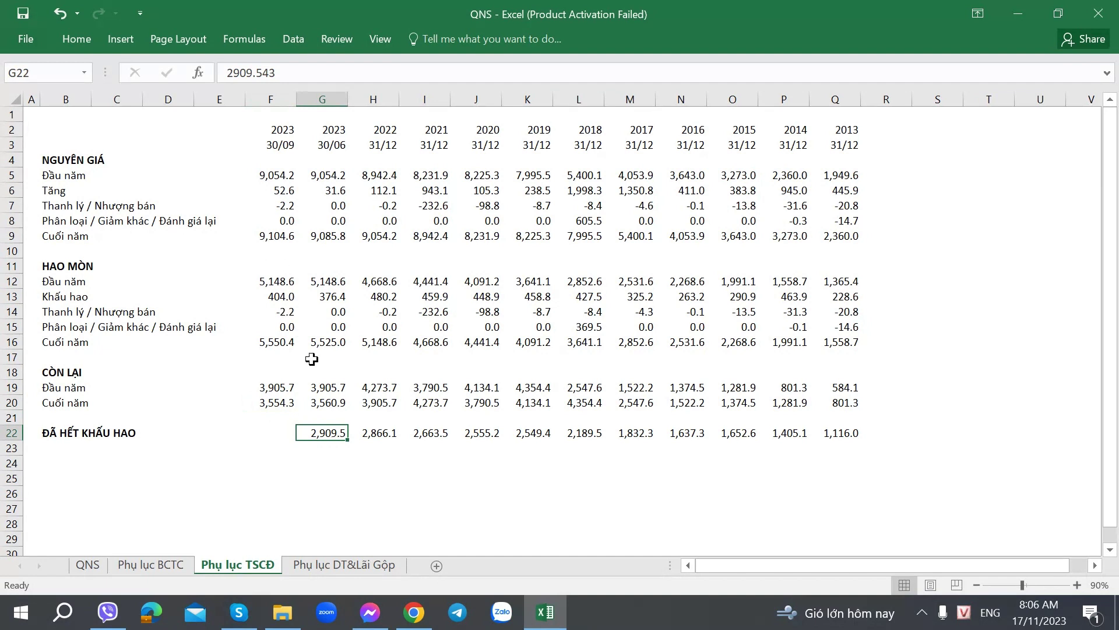
pyautogui.click(274, 407)
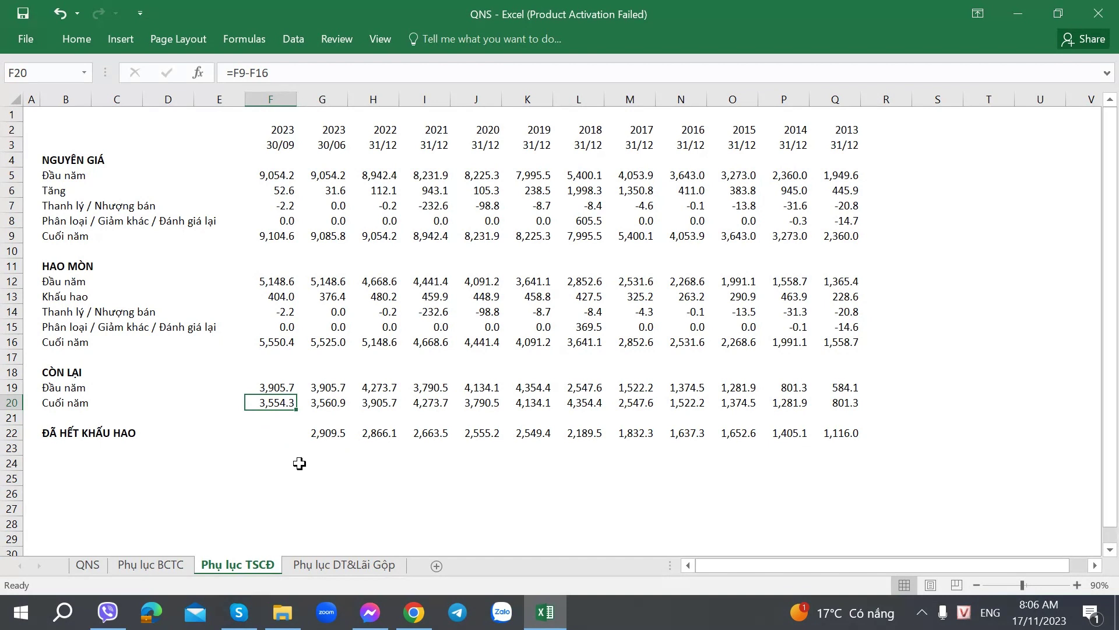
pyautogui.click(395, 353)
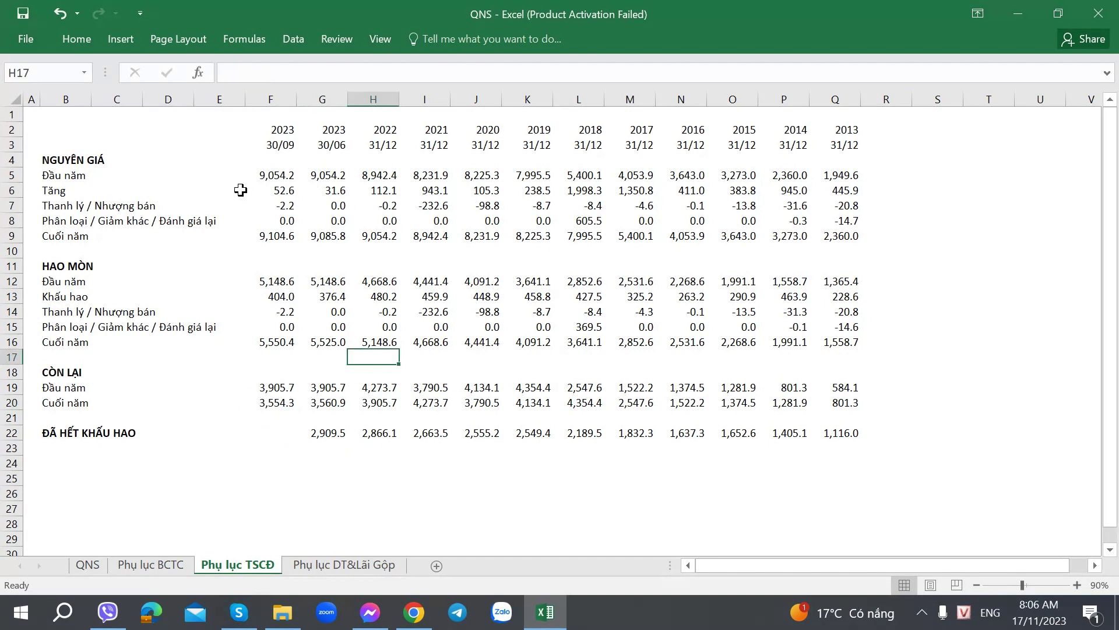
# Step: Return to the QNS sheet and consult page 62 of QNS_22CN_BCTN.pdf in Chrome
pyautogui.click(86, 565)
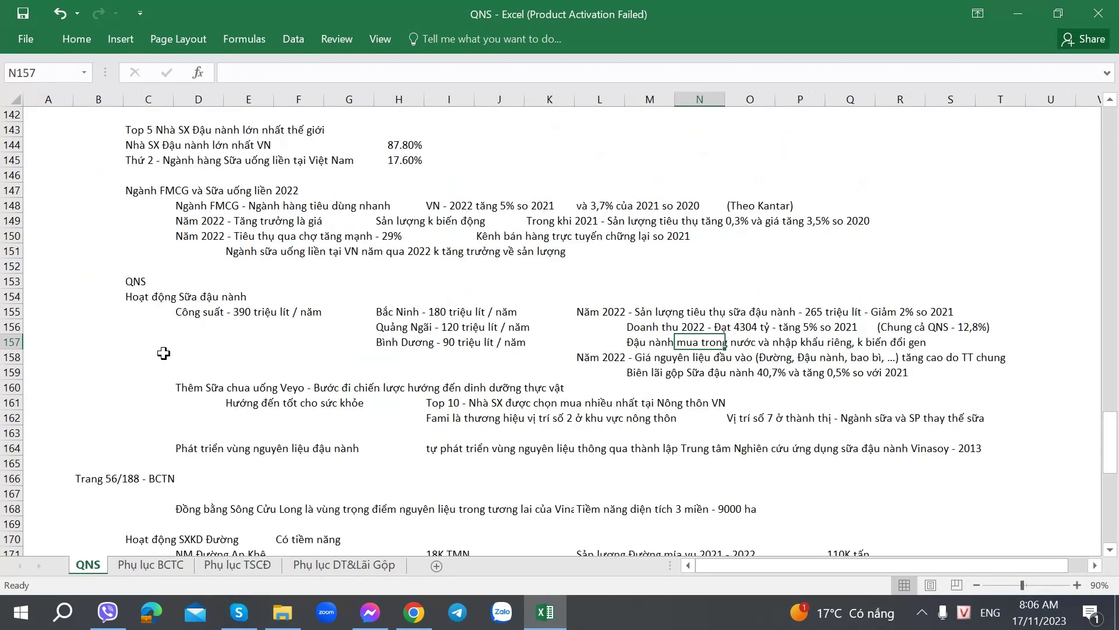
pyautogui.hotkey('alt', 'Tab')
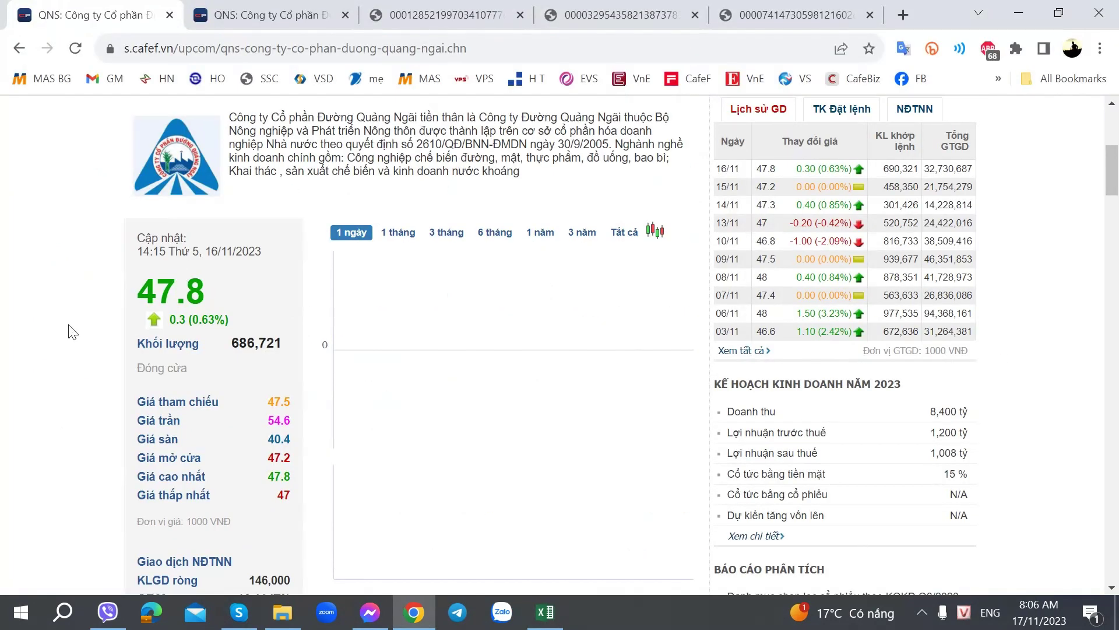
pyautogui.scroll(-2, 73, 331)
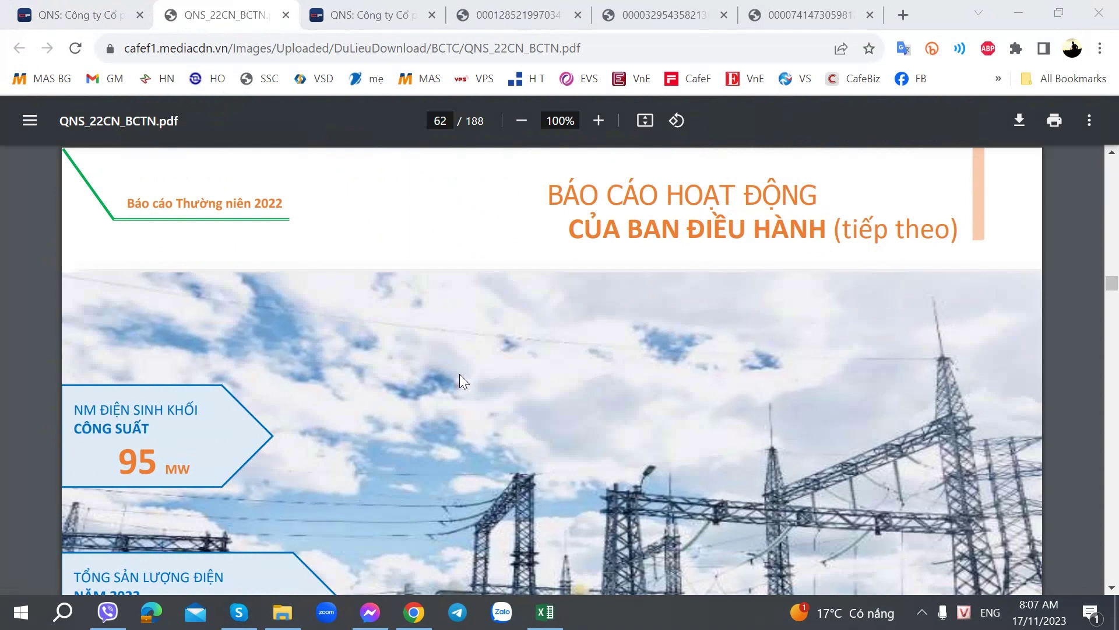
pyautogui.hotkey('alt', 'Tab')
# Step: Copy the heading "Hoạt động Sữa đậu nành" from C154 into C204, below the "Trang 62/188 - BCTN" note
pyautogui.scroll(3, 232, 325)
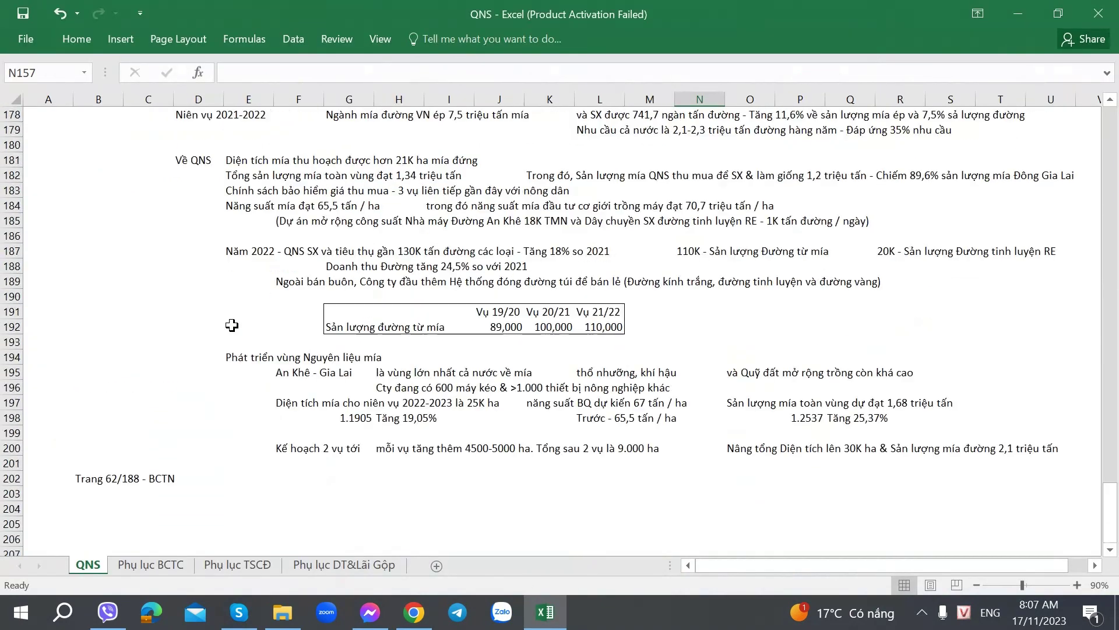
pyautogui.scroll(2, 232, 325)
pyautogui.click(177, 250)
pyautogui.scroll(5, 175, 237)
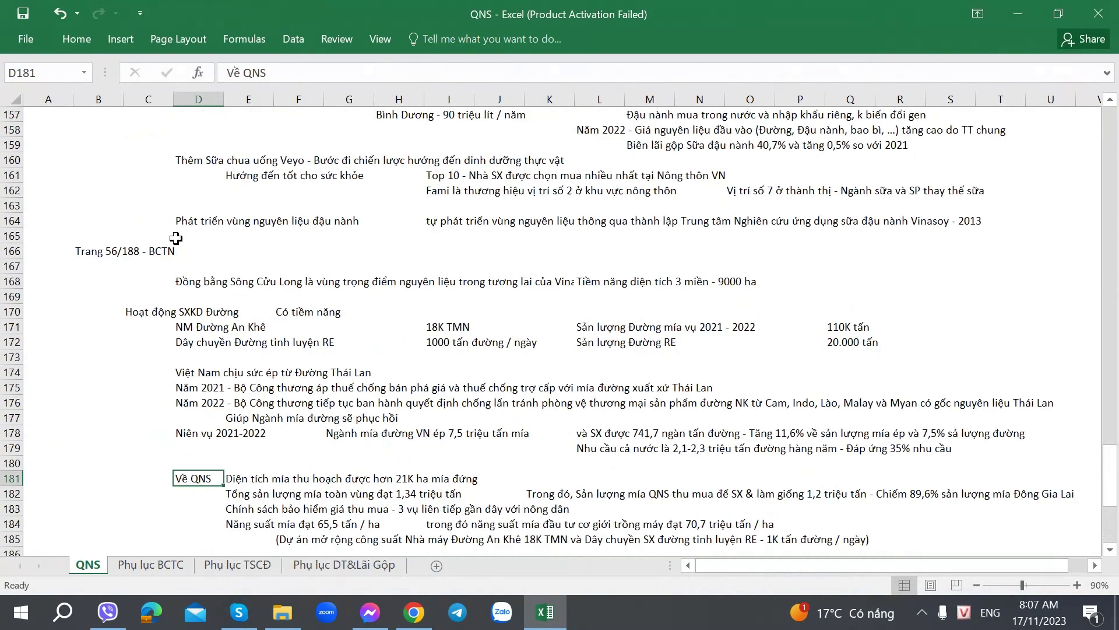
pyautogui.click(158, 310)
pyautogui.scroll(3, 157, 309)
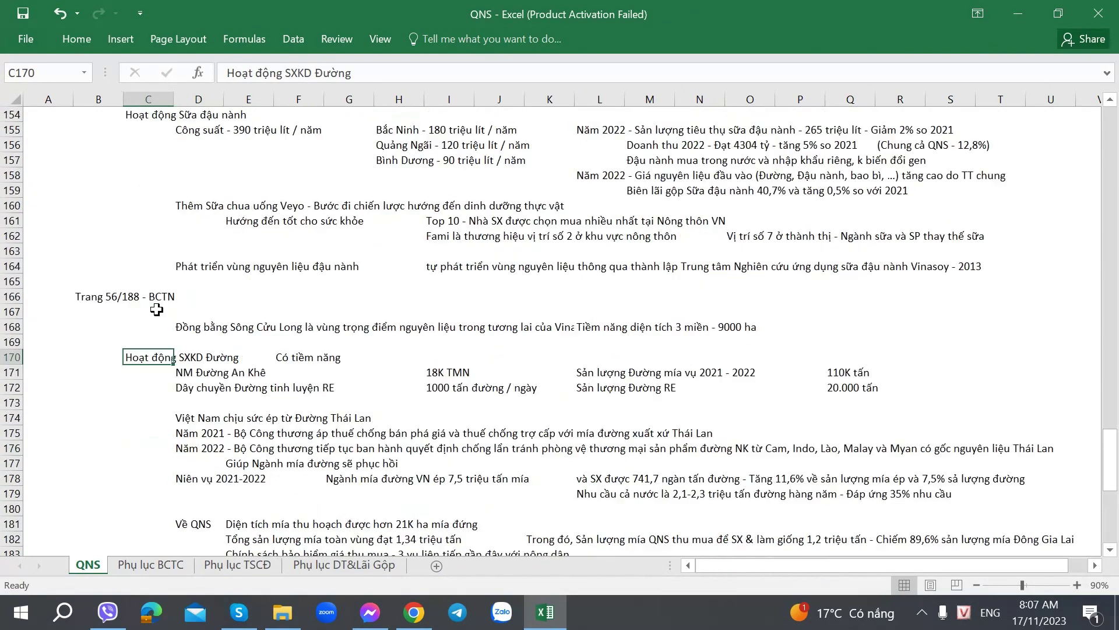
pyautogui.click(142, 206)
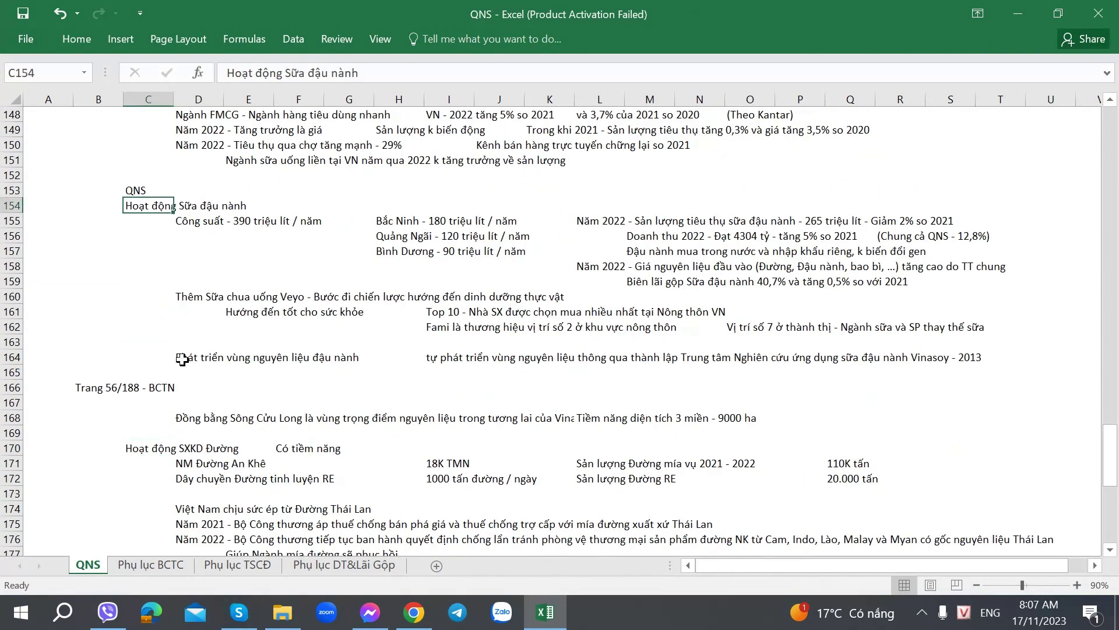
pyautogui.hotkey('ctrl', 'c')
pyautogui.scroll(-14, 153, 362)
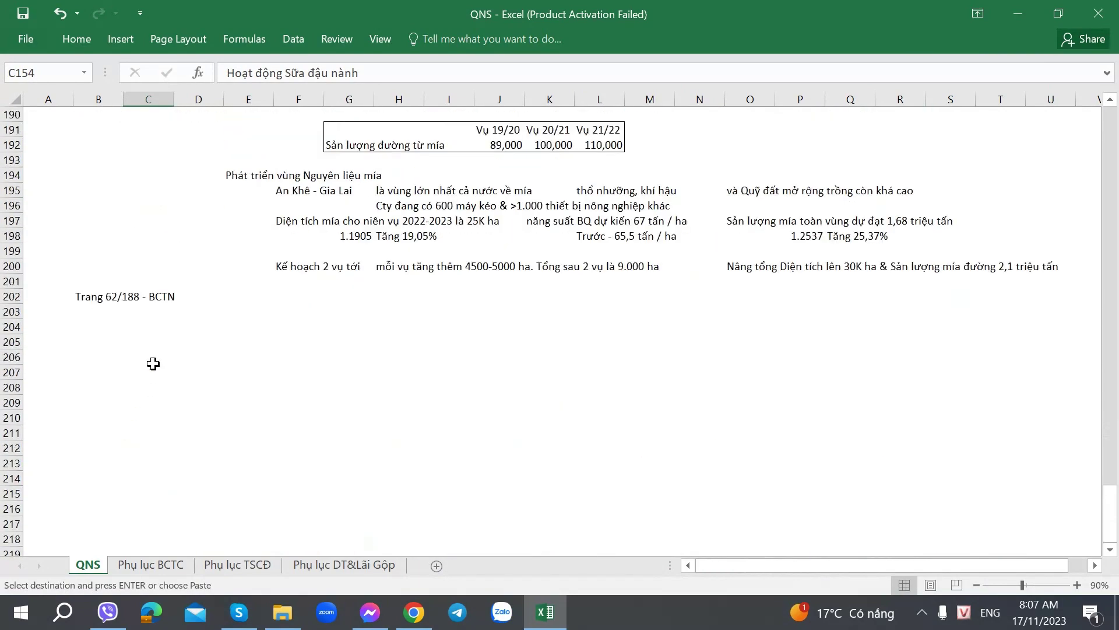
pyautogui.click(165, 325)
pyautogui.hotkey('ctrl', 'v')
pyautogui.scroll(6, 176, 346)
pyautogui.scroll(-9, 175, 346)
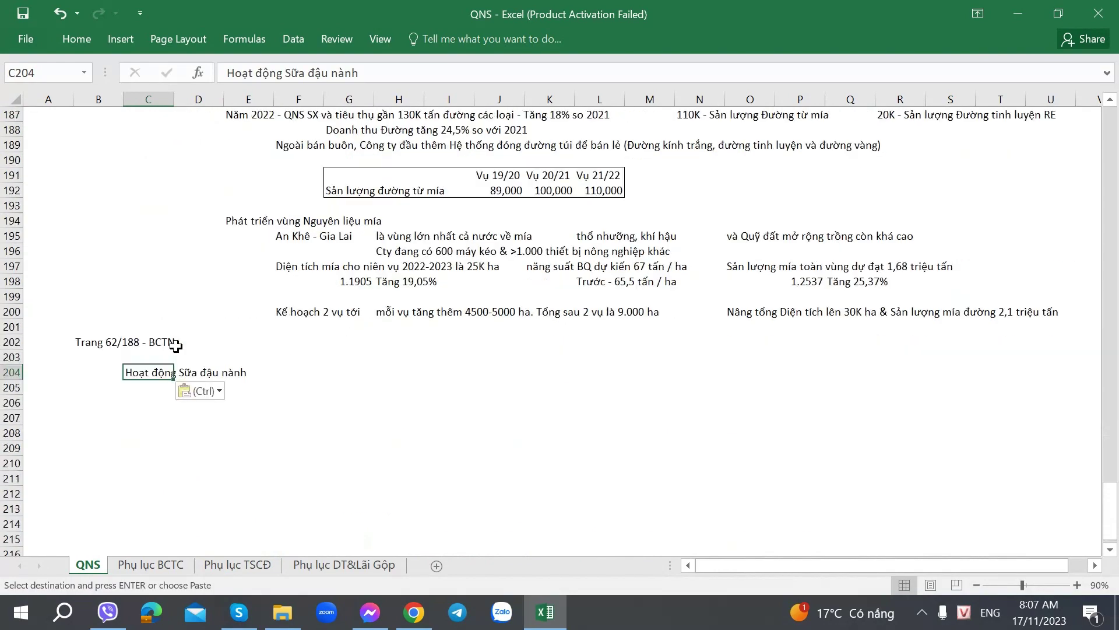
# Step: Switch to the annual report PDF in Chrome and read the 2022 electricity output on page 62
pyautogui.hotkey('alt', 'Tab')
pyautogui.scroll(-5, 297, 370)
pyautogui.scroll(-4, 297, 371)
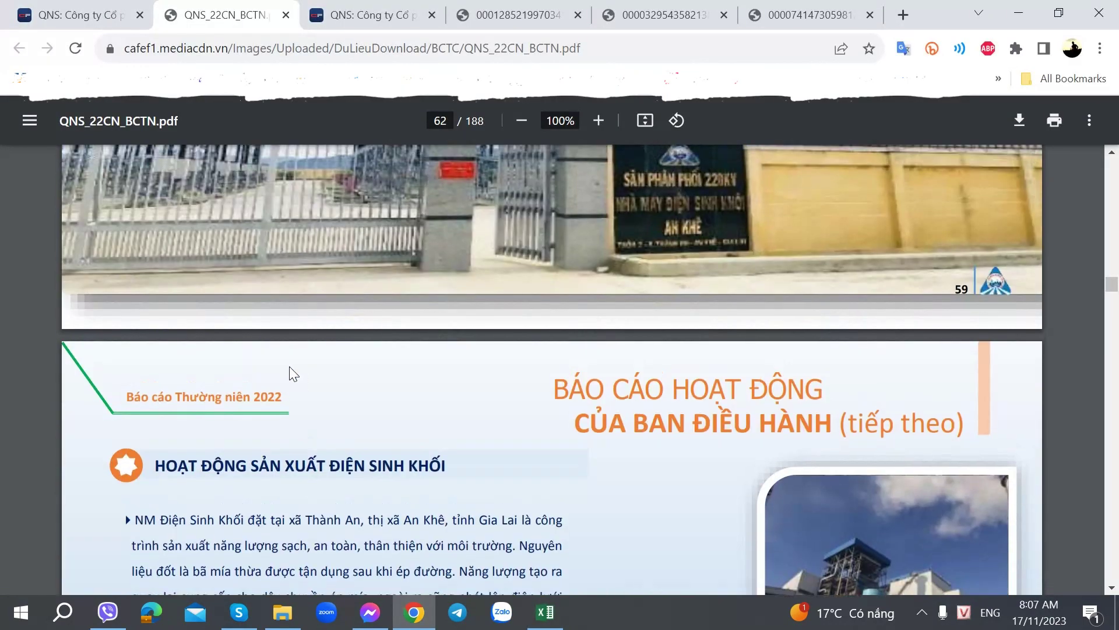
pyautogui.scroll(3, 290, 366)
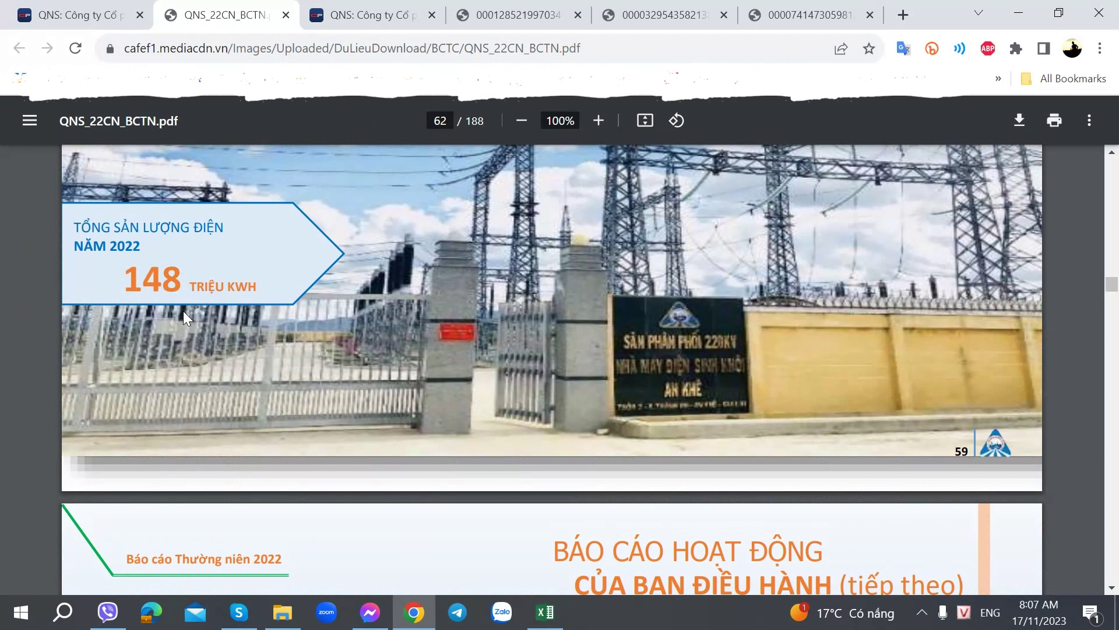
# Step: Switch back to Excel and change the copied heading in C204 to "Hoạt động Điện"
pyautogui.hotkey('alt', 'Tab')
pyautogui.press('F2')
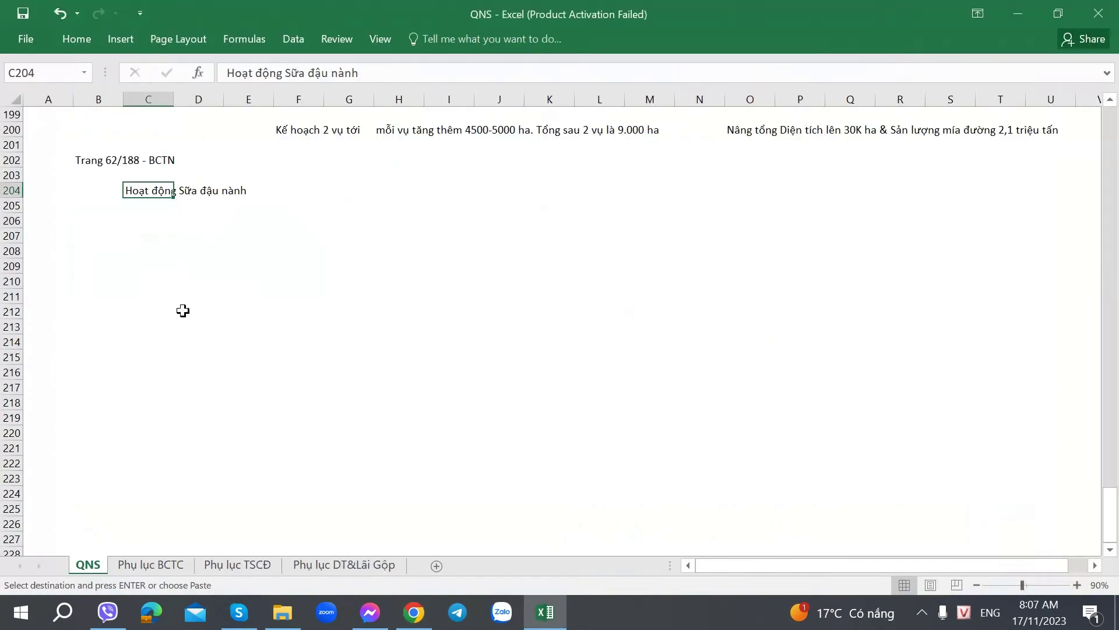
pyautogui.hotkey('ctrl', 'shift', 'Left')
pyautogui.hotkey('ctrl', 'shift', 'Left')
pyautogui.hotkey('ctrl', 'shift', 'Left')
pyautogui.write('D')
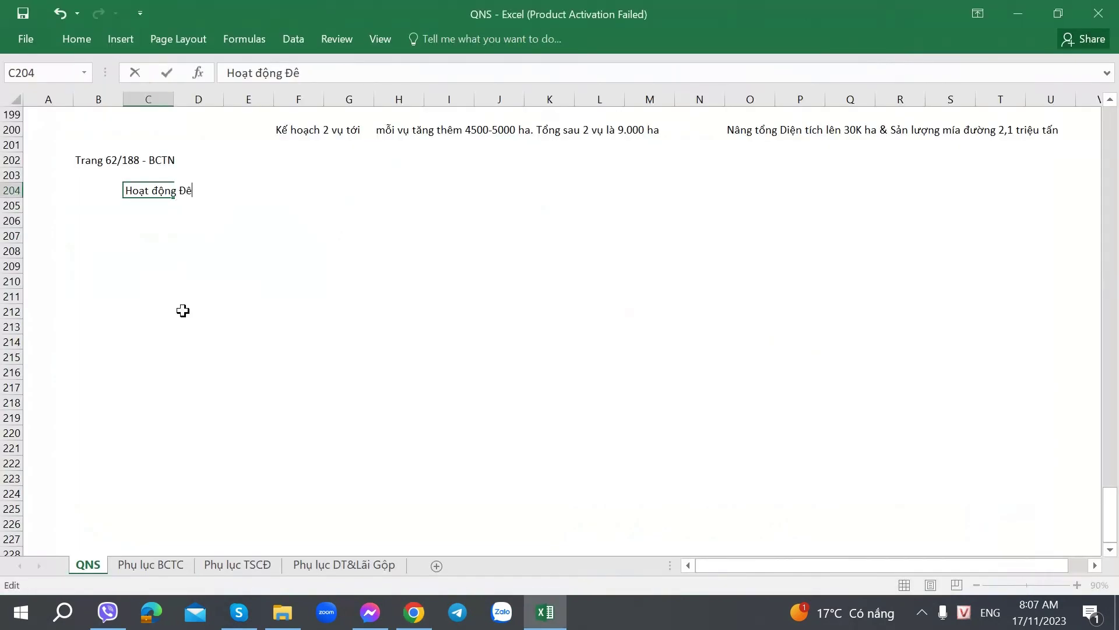
pyautogui.press('Return')
# Step: Enter "Năm 2022" in E205 under the electricity heading, after rechecking the annual report
pyautogui.press('Right')
pyautogui.press('Right')
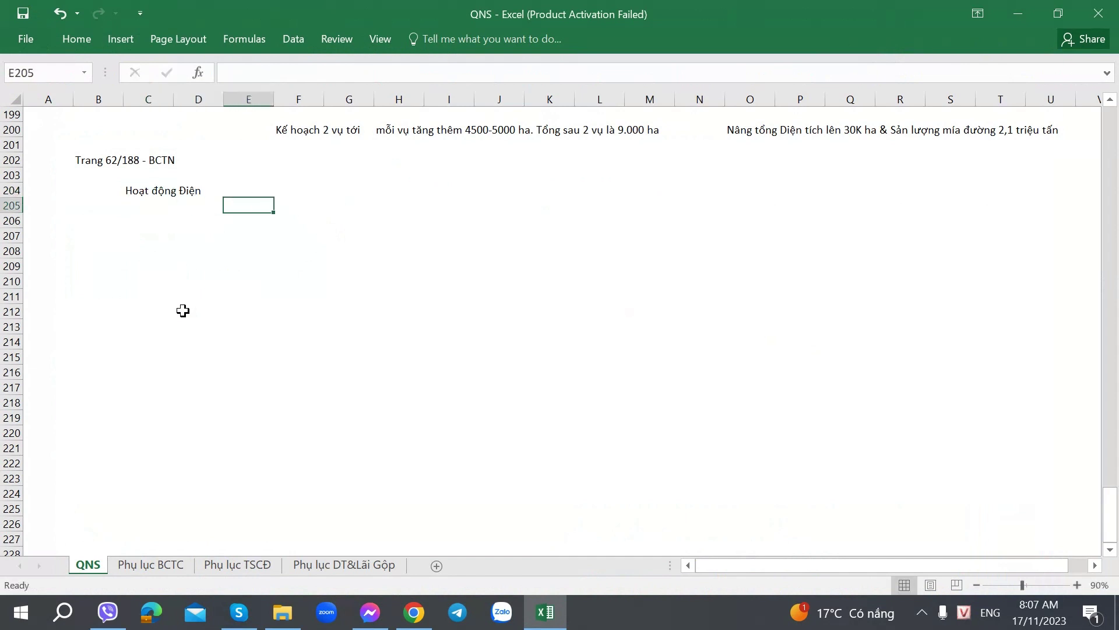
pyautogui.hotkey('alt', 'Tab')
pyautogui.hotkey('alt', 'Tab')
pyautogui.write('Năm 2022')
pyautogui.press('Right')
pyautogui.press('Right')
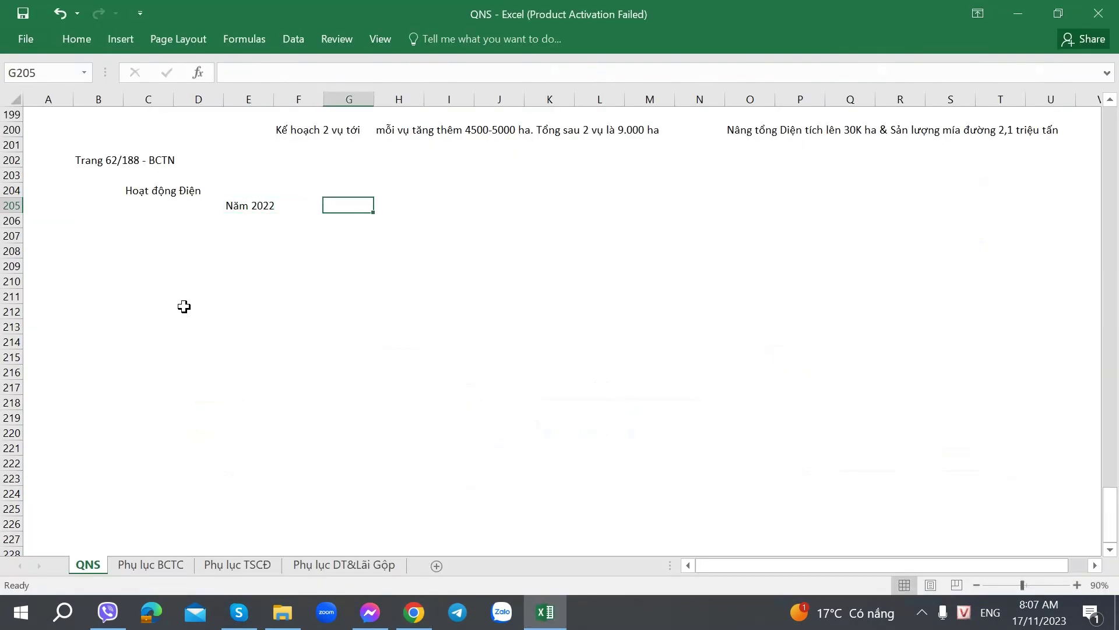
# Step: Enter 148 in G205 as the 2022 electricity output, rechecking the figure in the annual report
pyautogui.hotkey('alt', 'Tab')
pyautogui.hotkey('alt', 'Tab')
pyautogui.write('149')
pyautogui.press('Right')
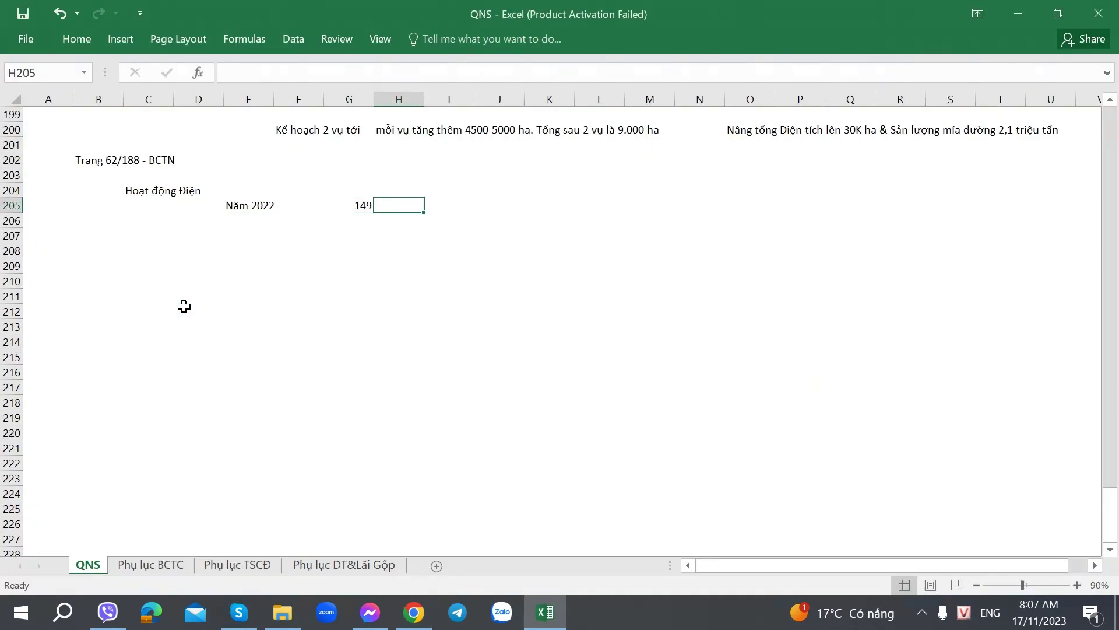
pyautogui.write('tr')
pyautogui.press('Left')
pyautogui.write('1')
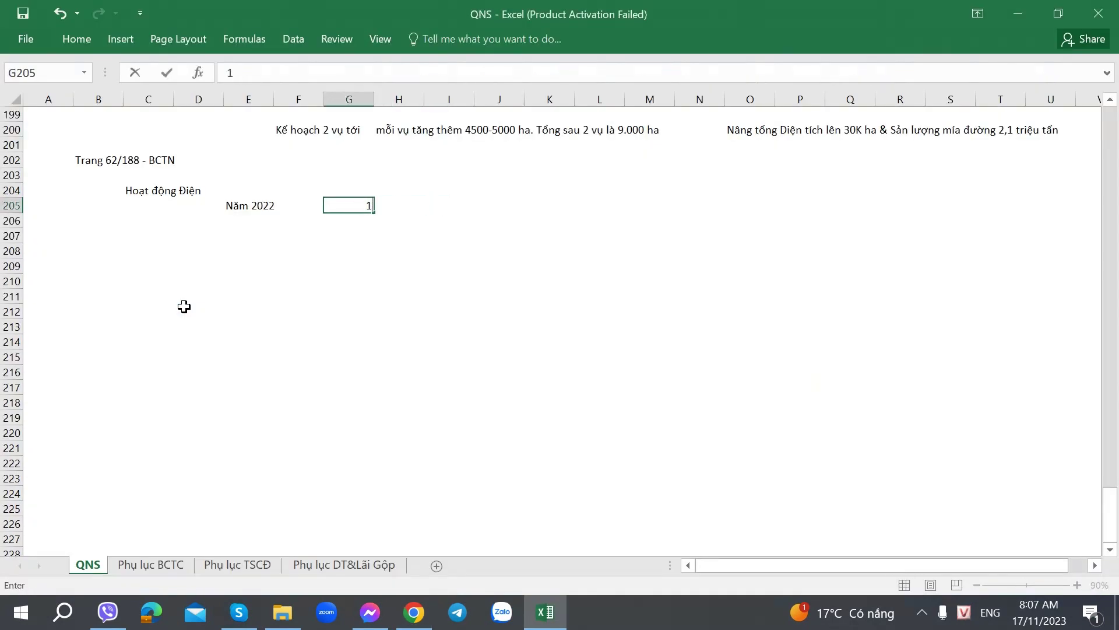
pyautogui.write('48 tri')
pyautogui.press('BackSpace')
pyautogui.press('BackSpace')
pyautogui.press('BackSpace')
pyautogui.press('BackSpace')
pyautogui.press('Right')
# Step: Add the unit "triệu Kwh" in H205 beside the output figure, after checking the unit in the annual report
pyautogui.hotkey('alt', 'Tab')
pyautogui.hotkey('alt', 'Tab')
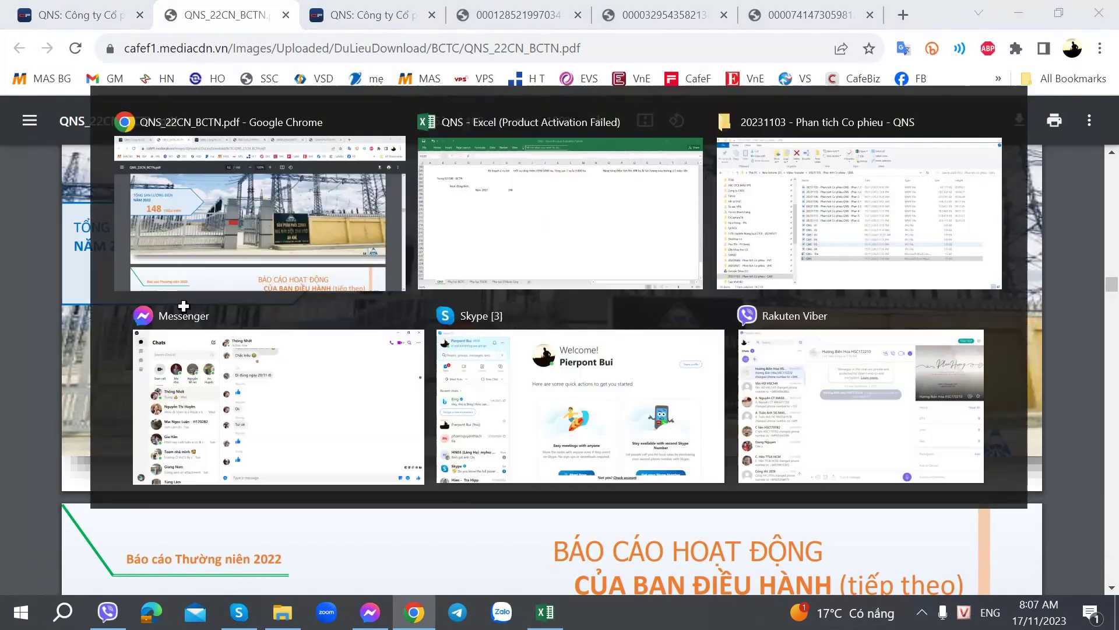
pyautogui.write('triệu Kww')
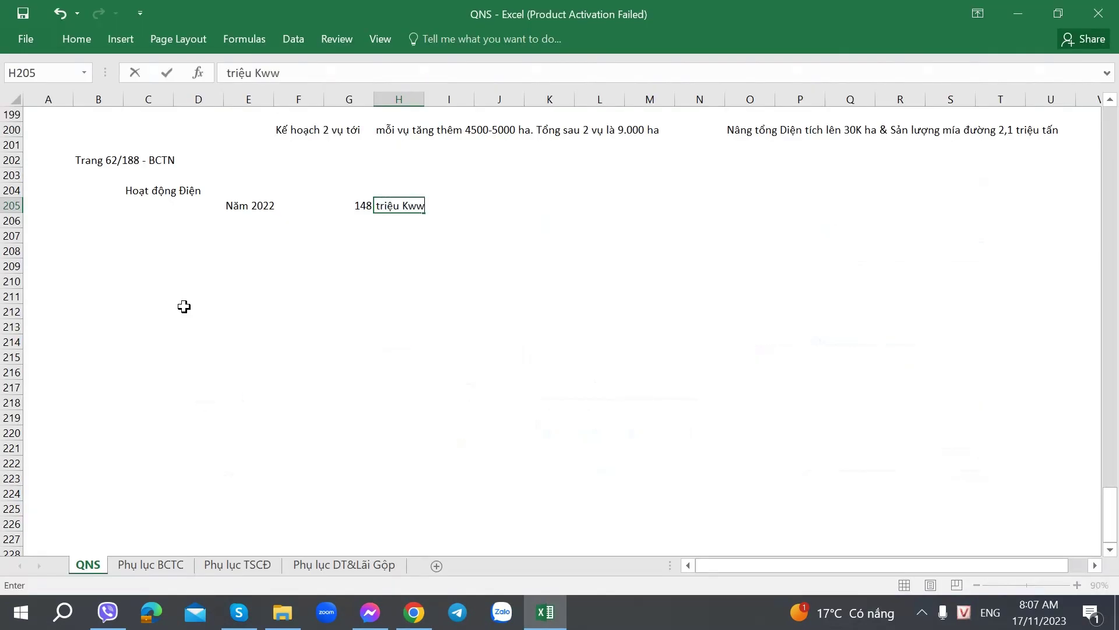
pyautogui.press('BackSpace')
pyautogui.press('BackSpace')
pyautogui.write('WW')
pyautogui.press('BackSpace')
pyautogui.press('BackSpace')
pyautogui.write('wh')
pyautogui.press('Right')
pyautogui.press('Right')
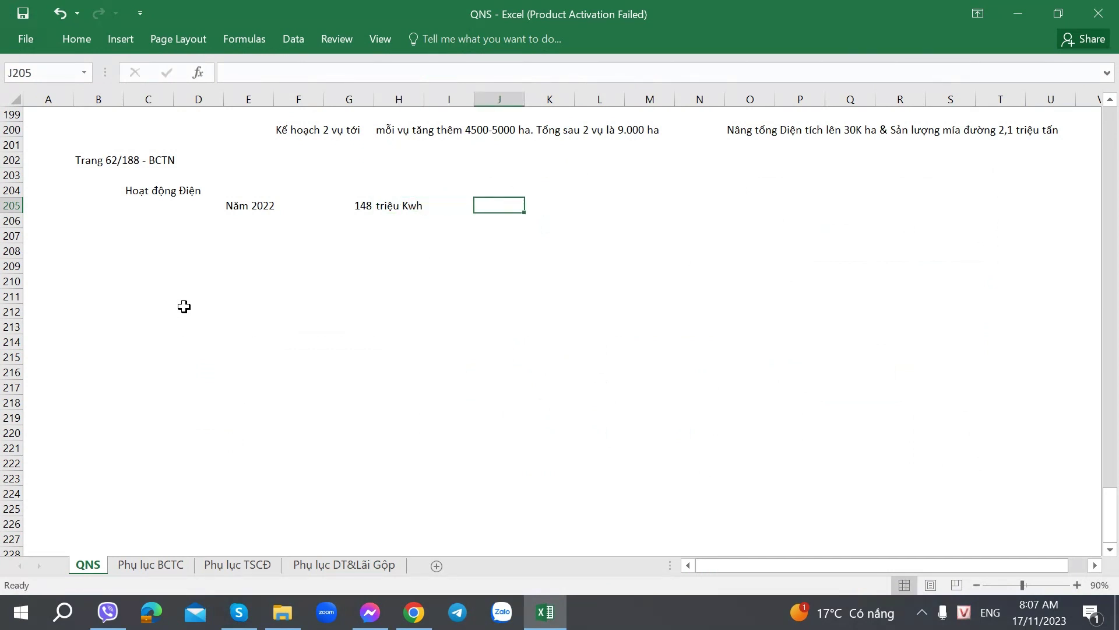
# Step: Enter the coal power comparison label "QTP - HND - Điện Than" in J205
pyautogui.write('QTP ')
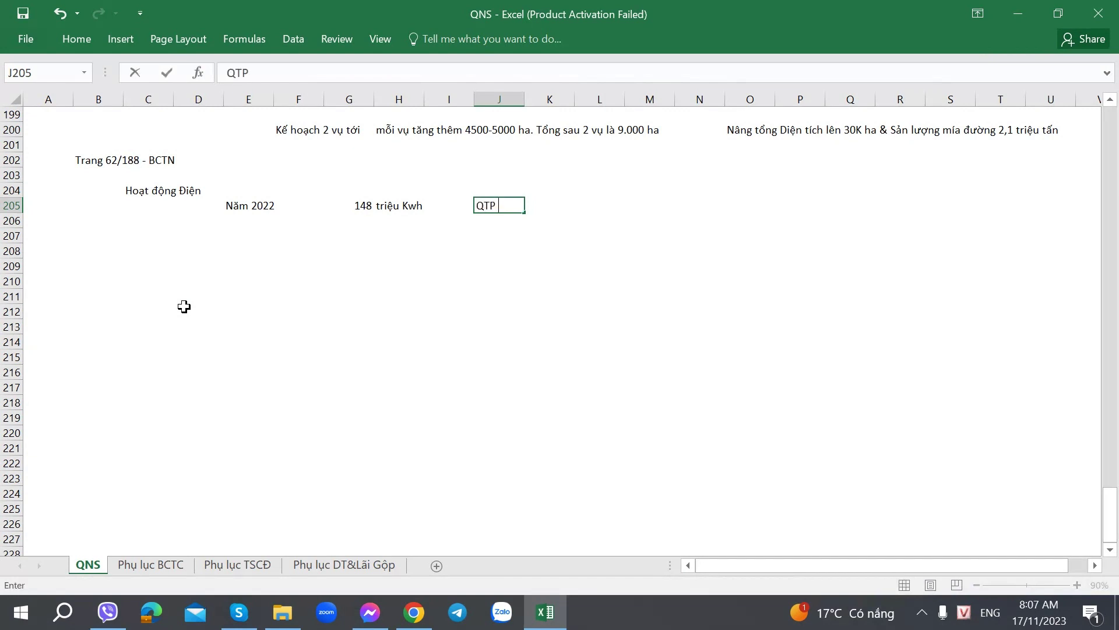
pyautogui.write('- HNX')
pyautogui.press('BackSpace')
pyautogui.write('D - Điện th')
pyautogui.press('BackSpace')
pyautogui.press('BackSpace')
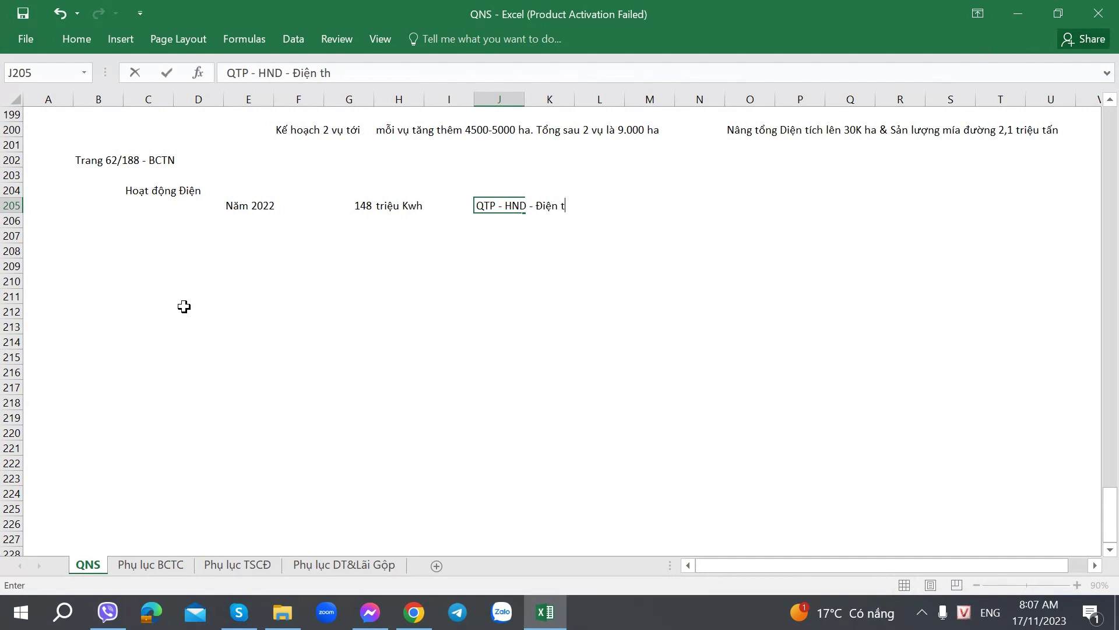
pyautogui.write('Than')
pyautogui.press('Right')
pyautogui.press('Right')
pyautogui.press('Right')
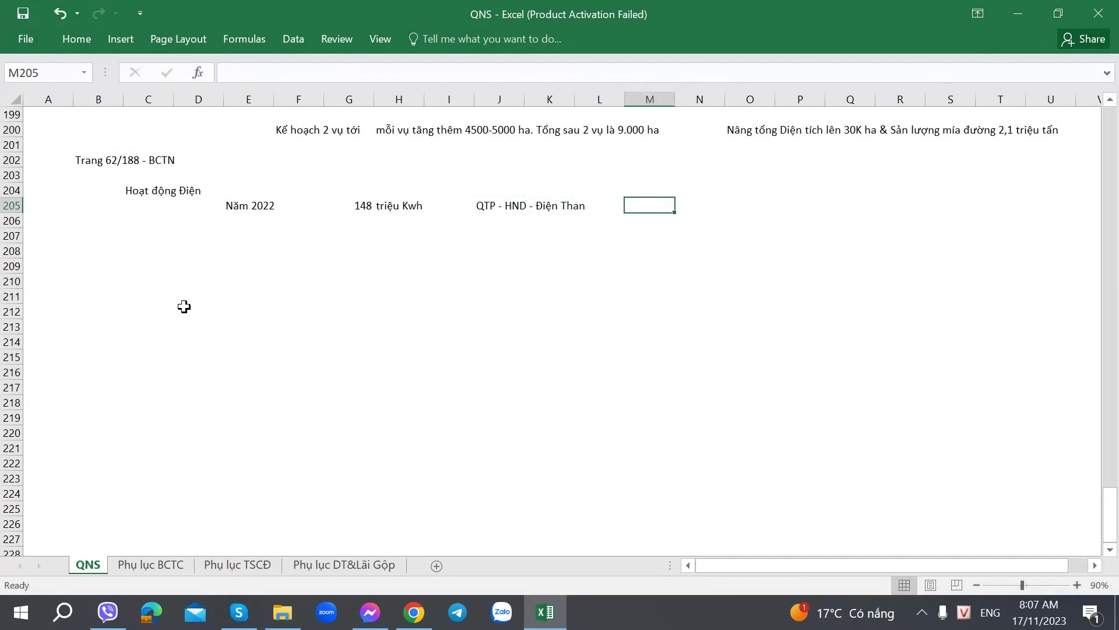
# Step: Enter "1200 MW" in M205 and "Sản lượng 6-7 tỷ Kwh" in O205 for the coal power companies
pyautogui.write('1200 MW')
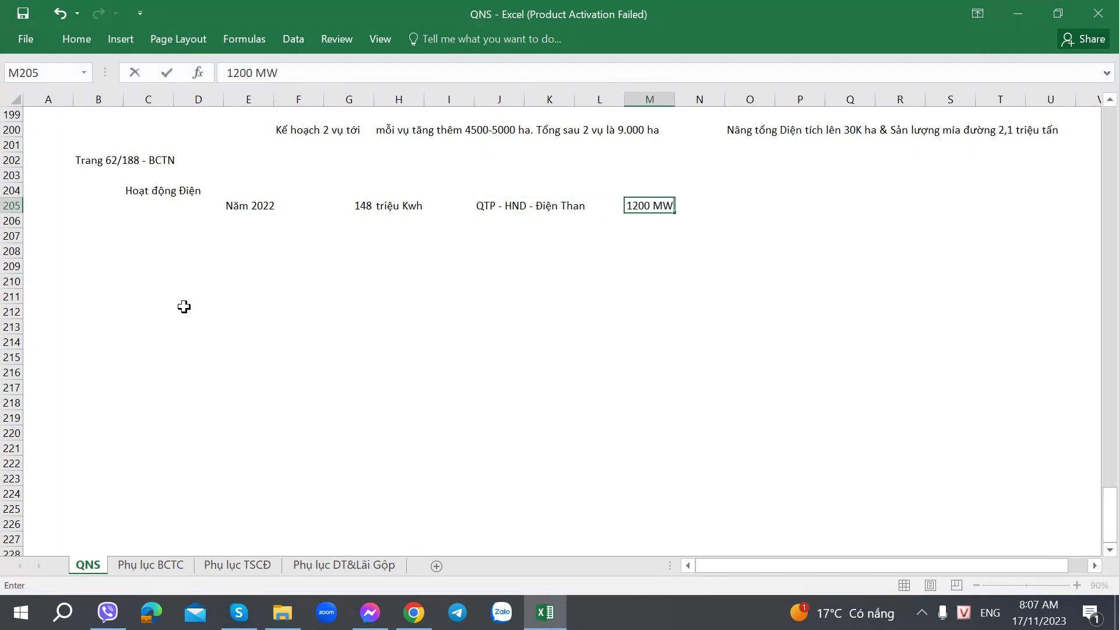
pyautogui.press('Right')
pyautogui.press('Right')
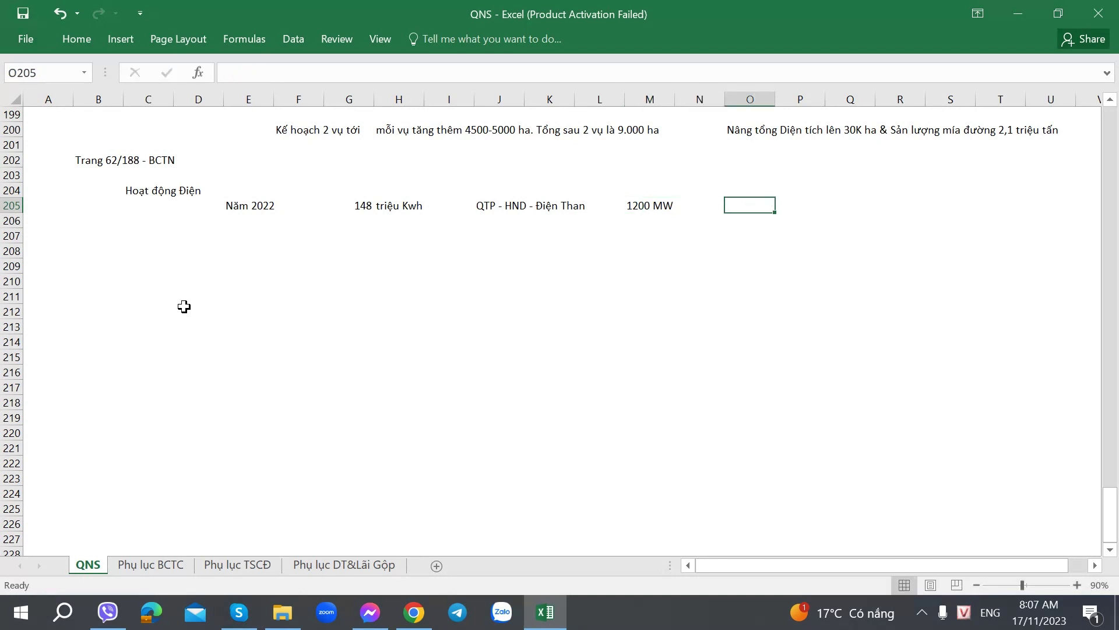
pyautogui.write('Sản')
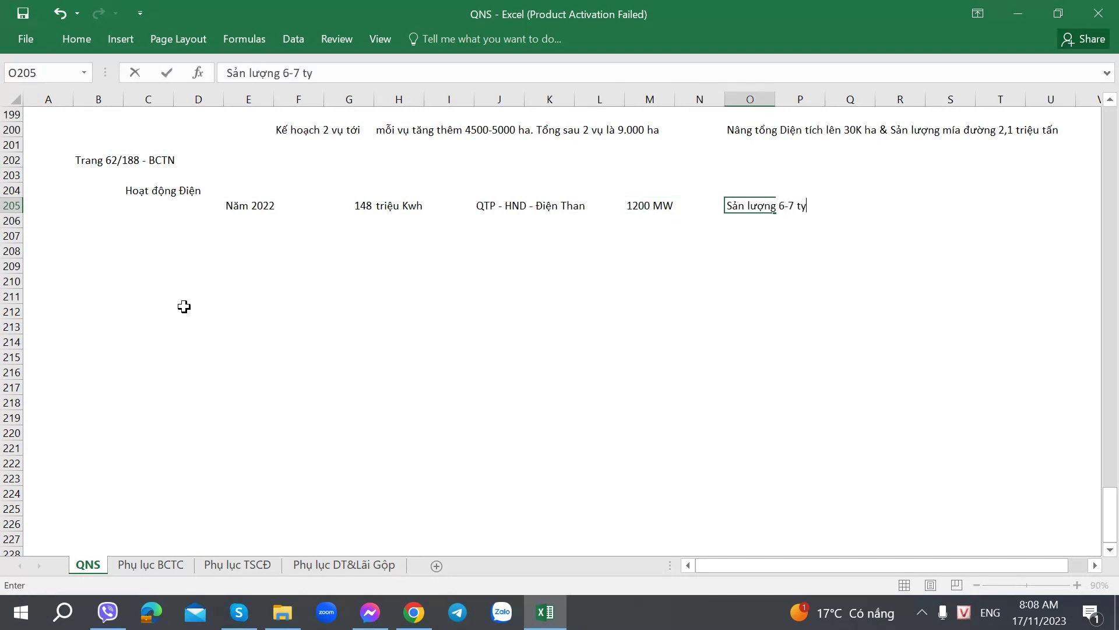
pyautogui.write('lượng 6-7 tỷ trồ')
pyautogui.press('BackSpace')
pyautogui.press('BackSpace')
pyautogui.press('Tab')
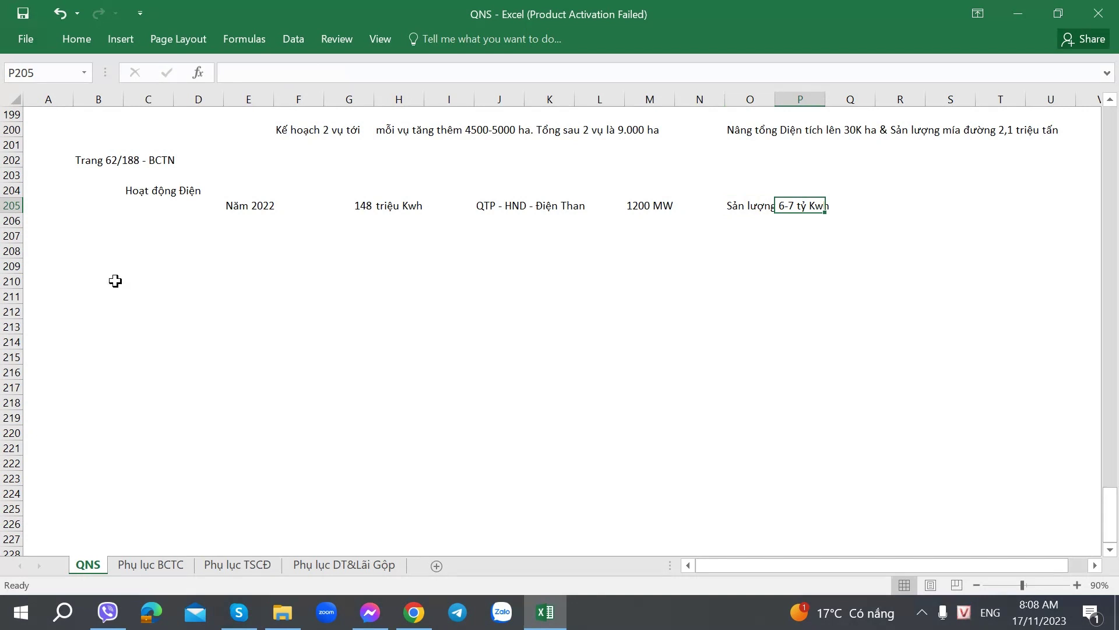
# Step: Enter the note "Nhà máy nhỏ" in G206 below the 2022 output figure
pyautogui.click(380, 196)
pyautogui.click(365, 209)
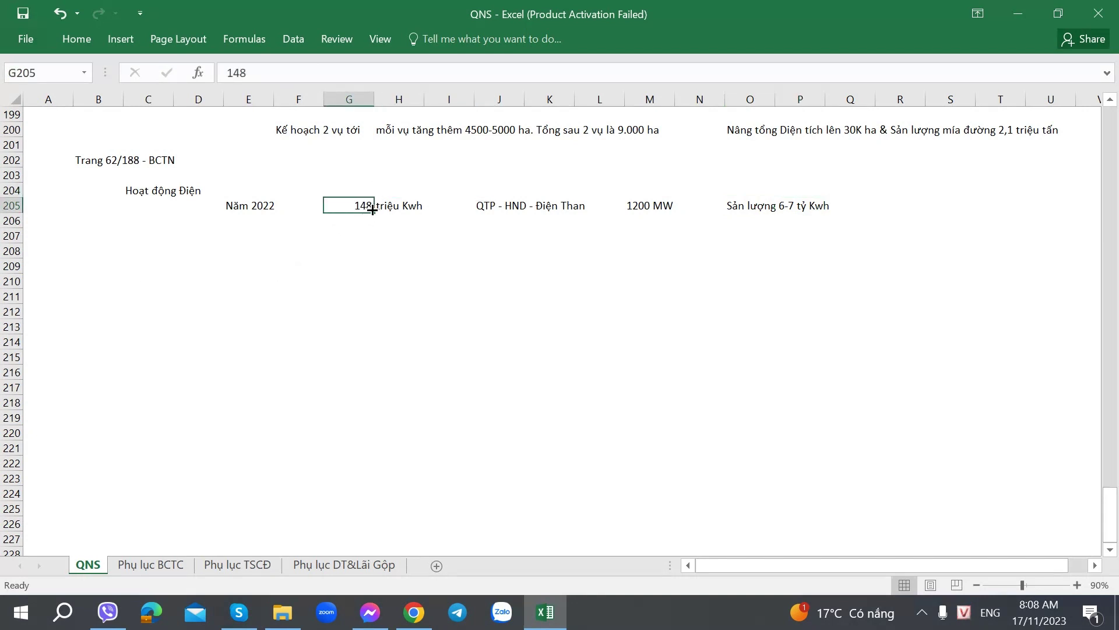
pyautogui.click(369, 225)
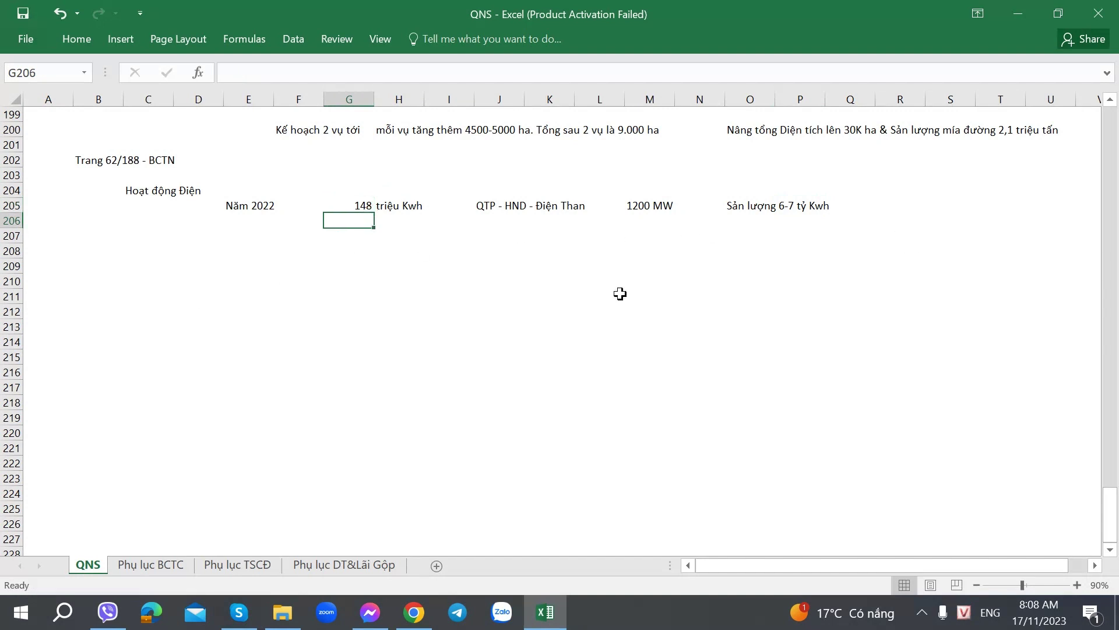
pyautogui.write('Nhà ma')
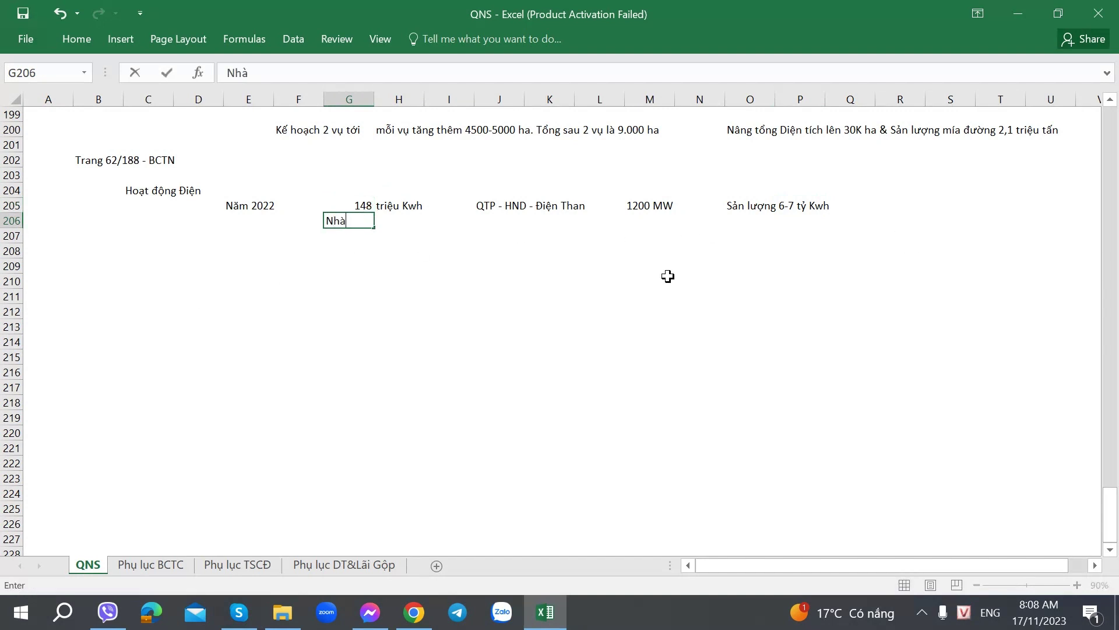
pyautogui.press('Return')
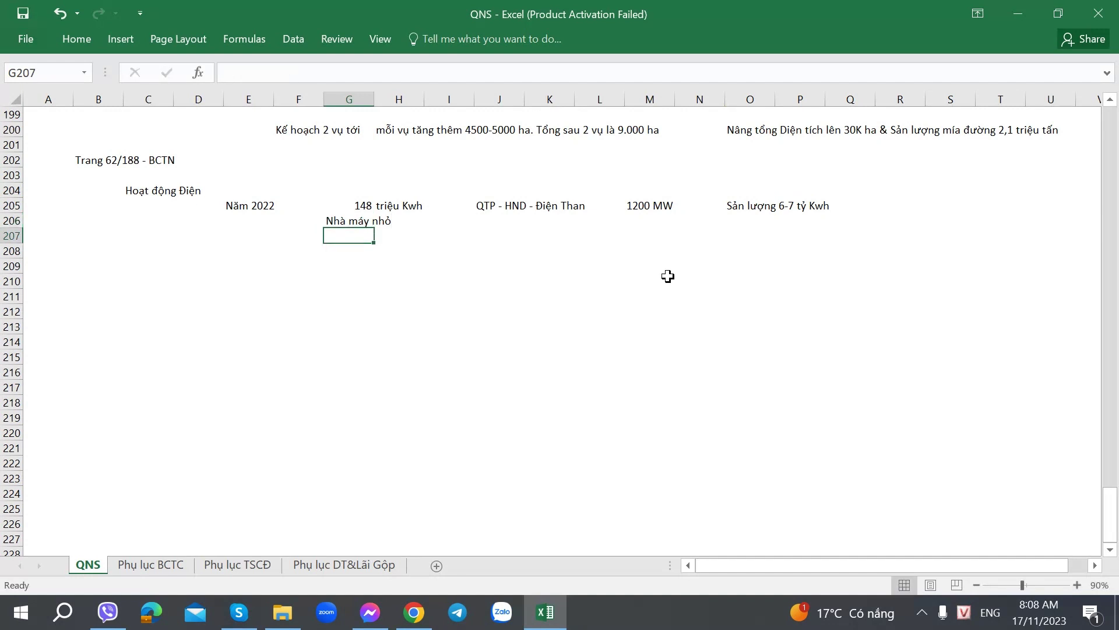
pyautogui.press('Right')
pyautogui.press('Right')
# Step: Compare QNS's 2022 electricity output with the coal power companies' capacity and output in row 205
pyautogui.click(671, 272)
pyautogui.click(649, 209)
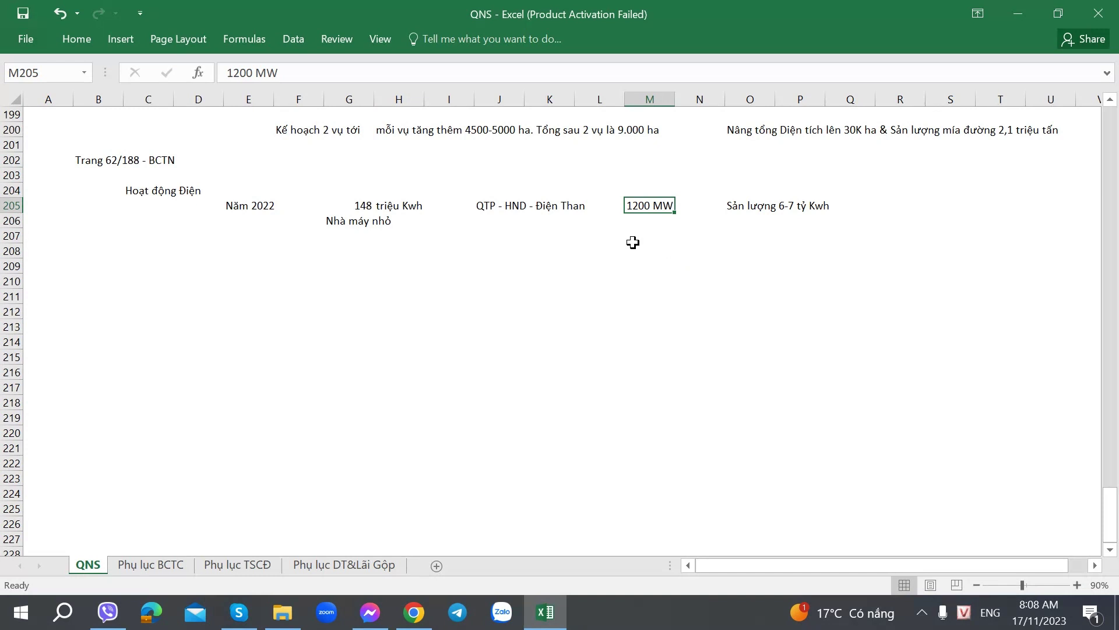
pyautogui.click(679, 237)
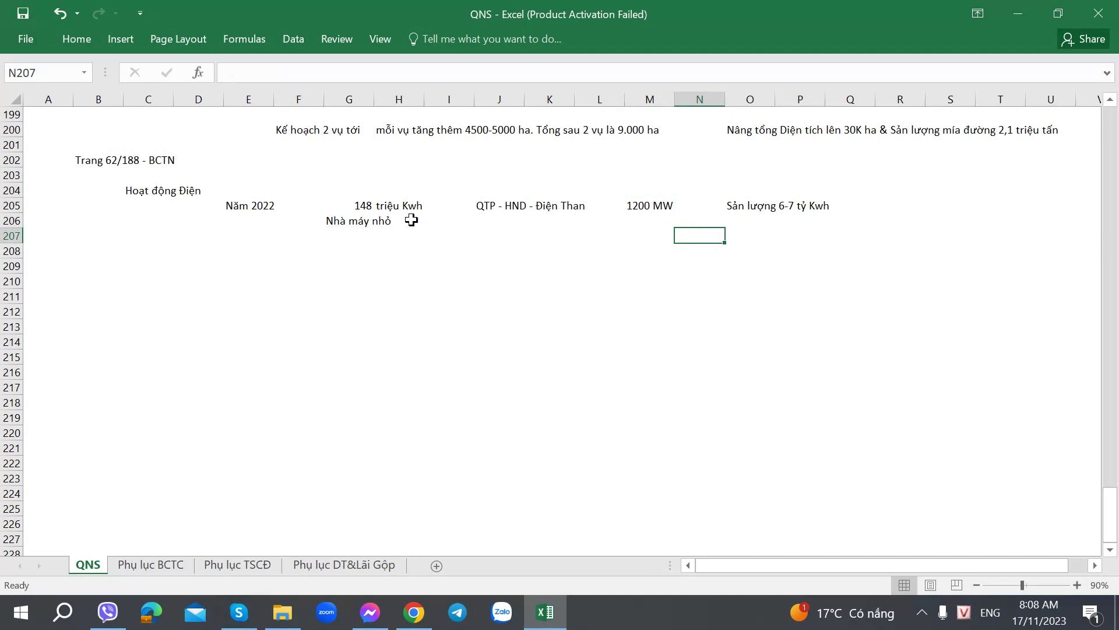
pyautogui.click(395, 208)
pyautogui.click(365, 205)
pyautogui.moveTo(784, 193); pyautogui.dragTo(764, 206)
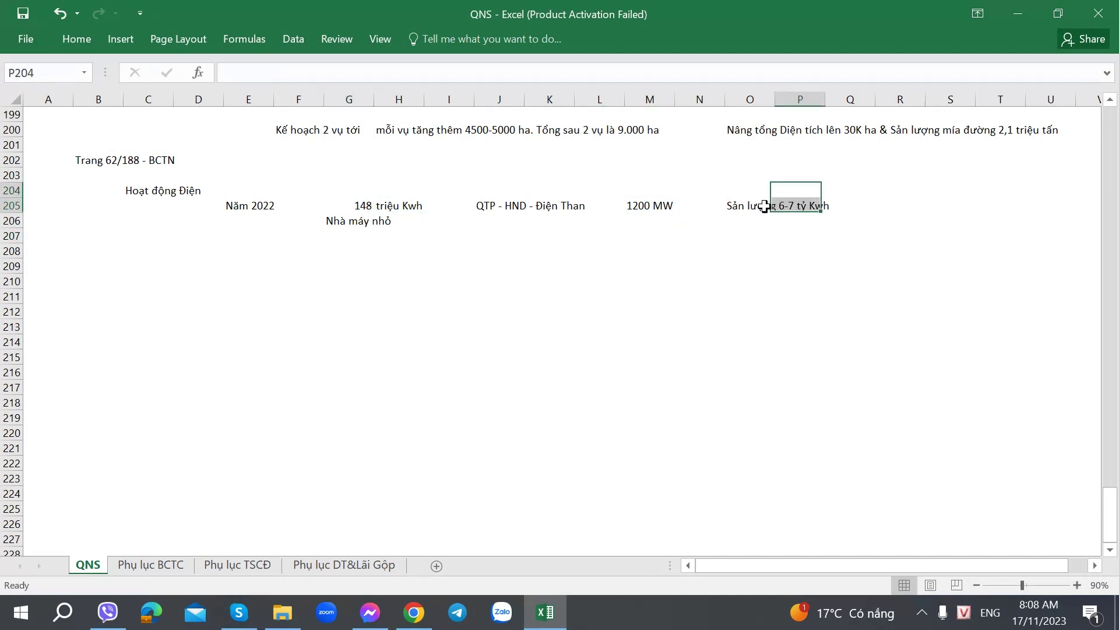
pyautogui.click(659, 208)
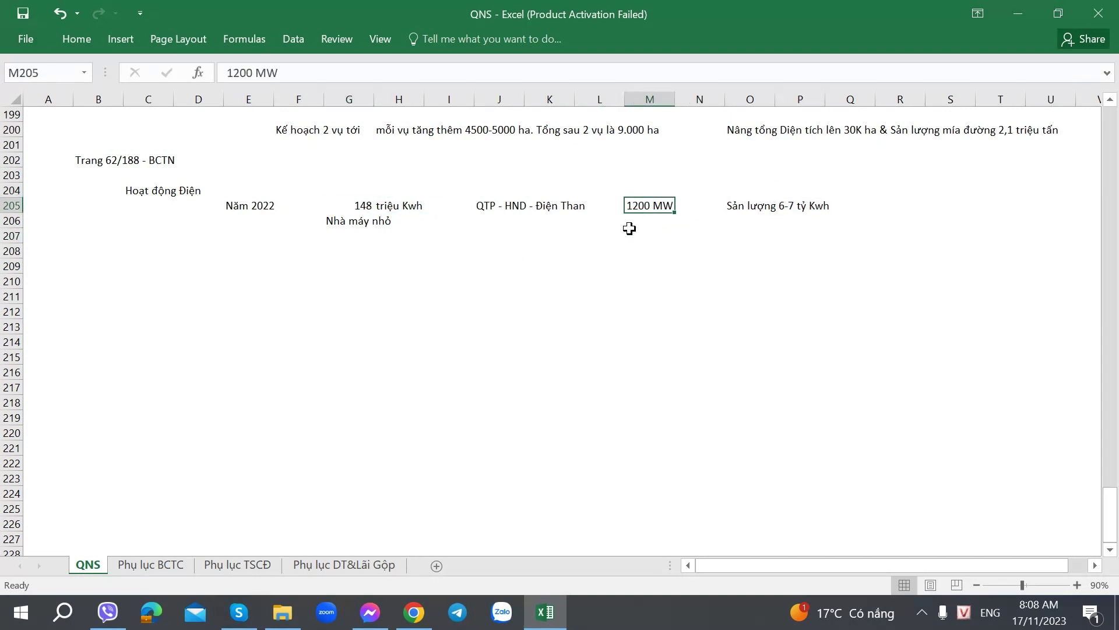
pyautogui.click(631, 231)
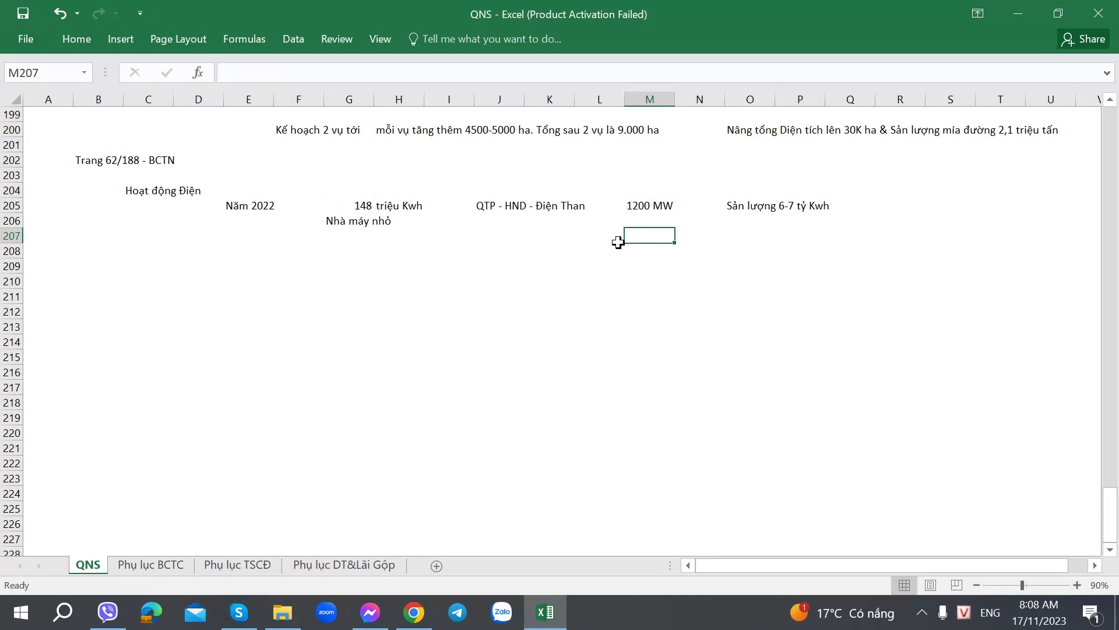
# Step: Switch to the annual report in Chrome and examine the electricity section on pages 62 and 63, returning to Excel
pyautogui.click(350, 236)
pyautogui.hotkey('alt', 'Tab')
pyautogui.scroll(-3, 348, 243)
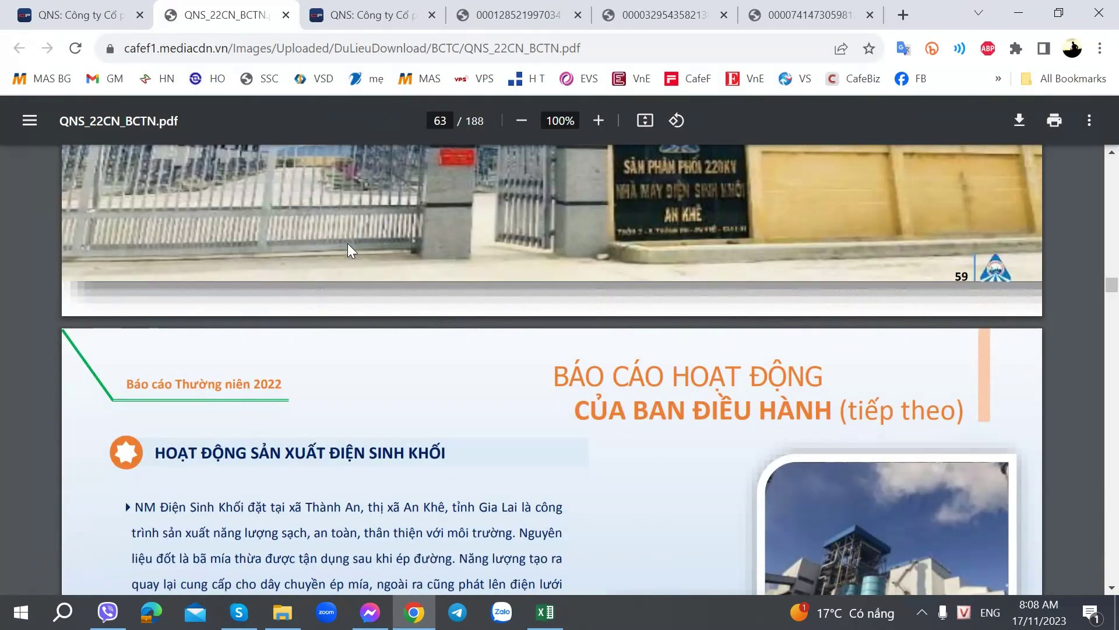
pyautogui.scroll(10, 347, 243)
pyautogui.scroll(-4, 348, 243)
pyautogui.scroll(-1, 348, 250)
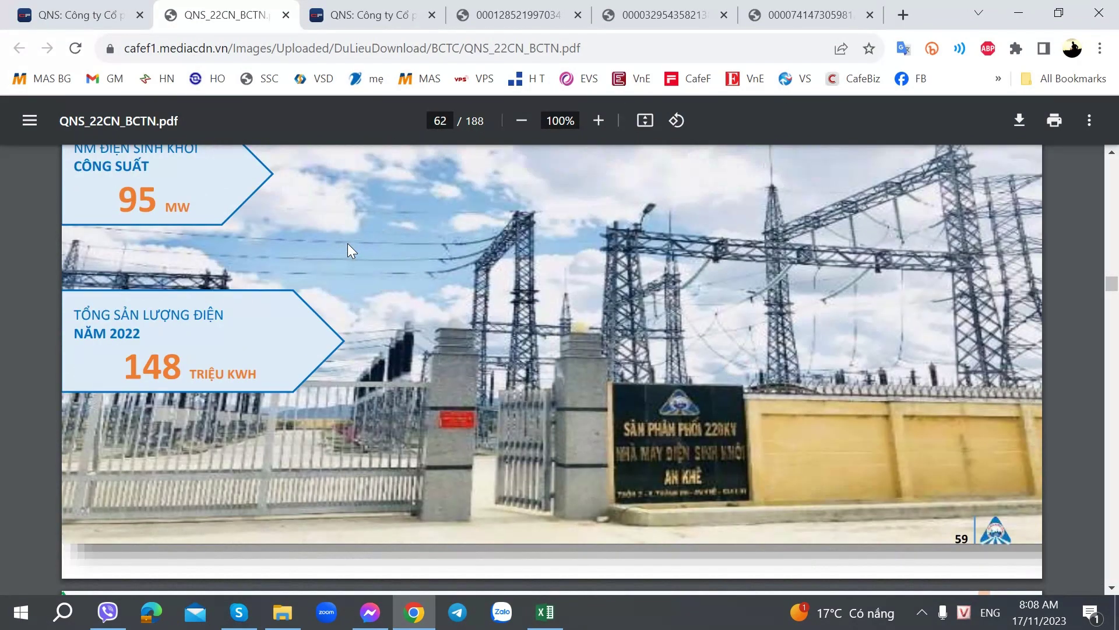
pyautogui.scroll(2, 348, 244)
pyautogui.hotkey('alt', 'Tab')
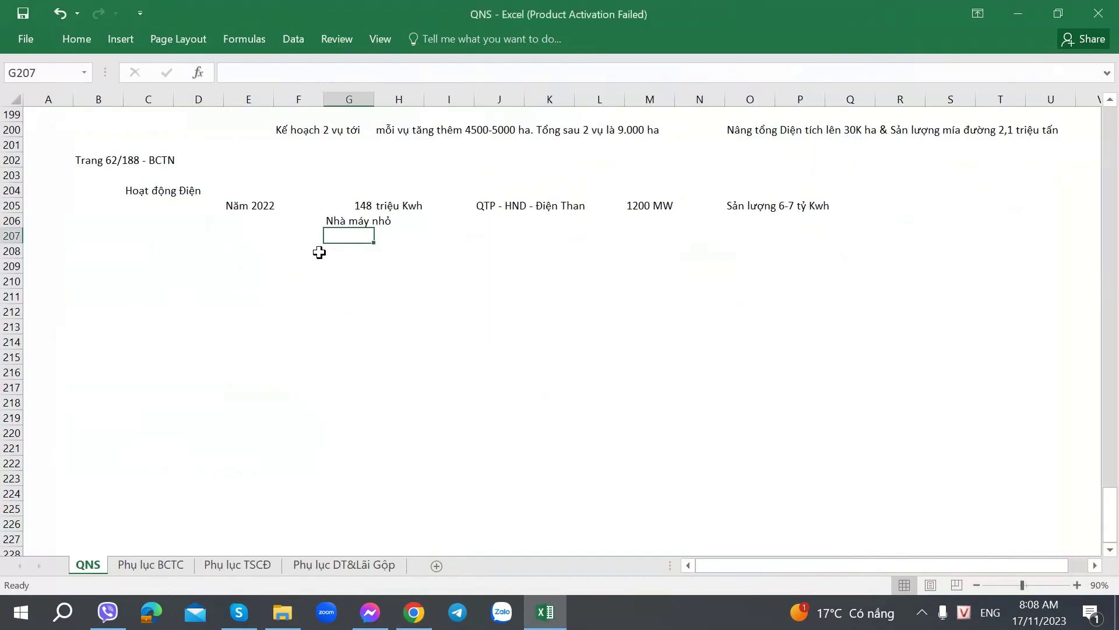
pyautogui.click(252, 190)
pyautogui.hotkey('alt', 'Tab')
pyautogui.hotkey('alt', 'Tab')
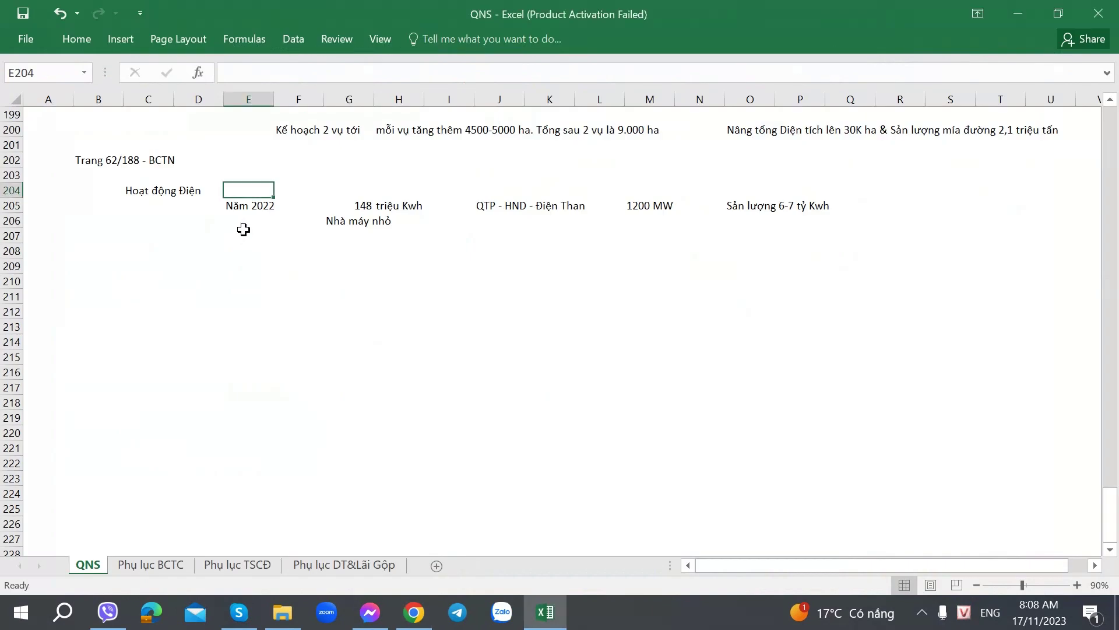
# Step: Extend the note in G206 to "Nhà máy nhỏ - Nhà Điện Sinh khối", checking the plant type in the annual report
pyautogui.click(247, 211)
pyautogui.click(345, 222)
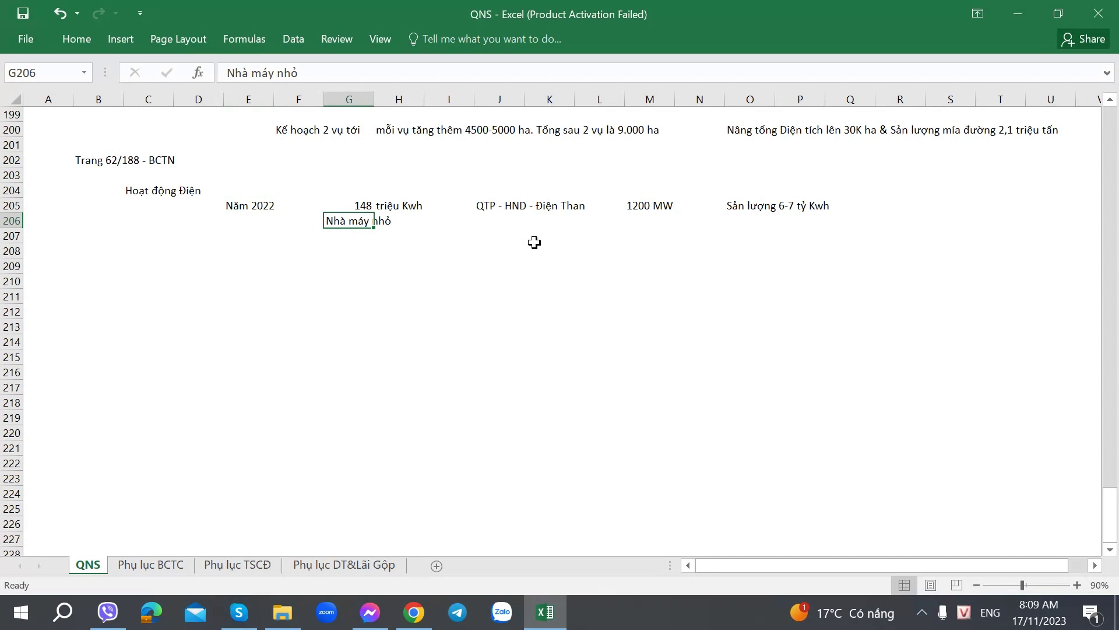
pyautogui.press('F2')
pyautogui.write('-')
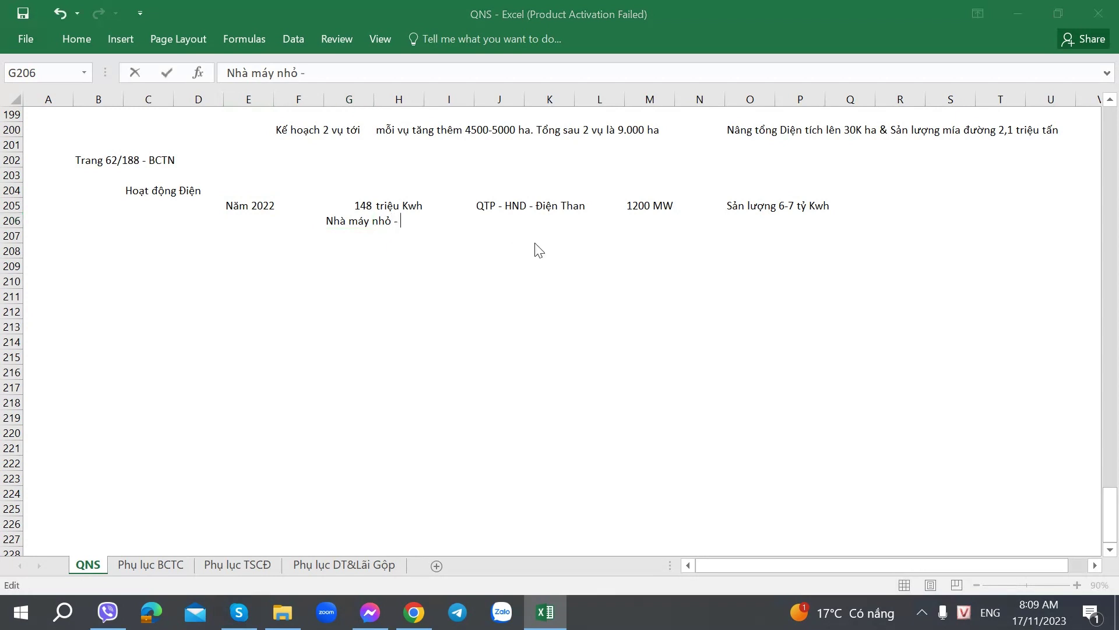
pyautogui.hotkey('alt', 'Tab')
pyautogui.hotkey('alt', 'Tab')
pyautogui.write('Nhà')
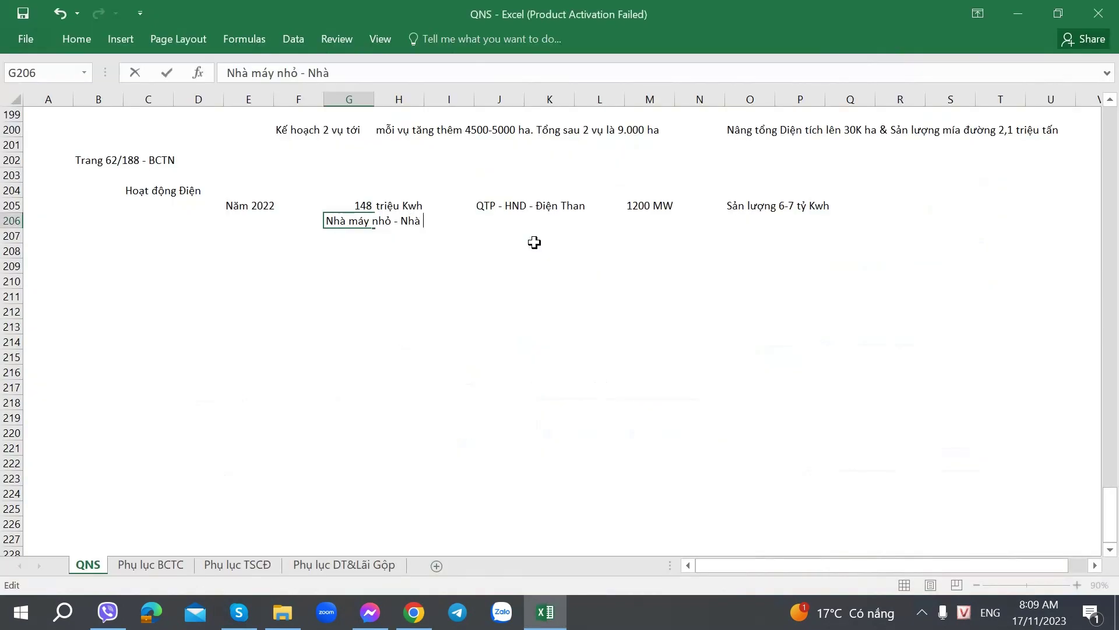
pyautogui.hotkey('alt', 'Tab')
pyautogui.hotkey('alt', 'Tab')
pyautogui.write('Điện Sinh kho')
pyautogui.press('Return')
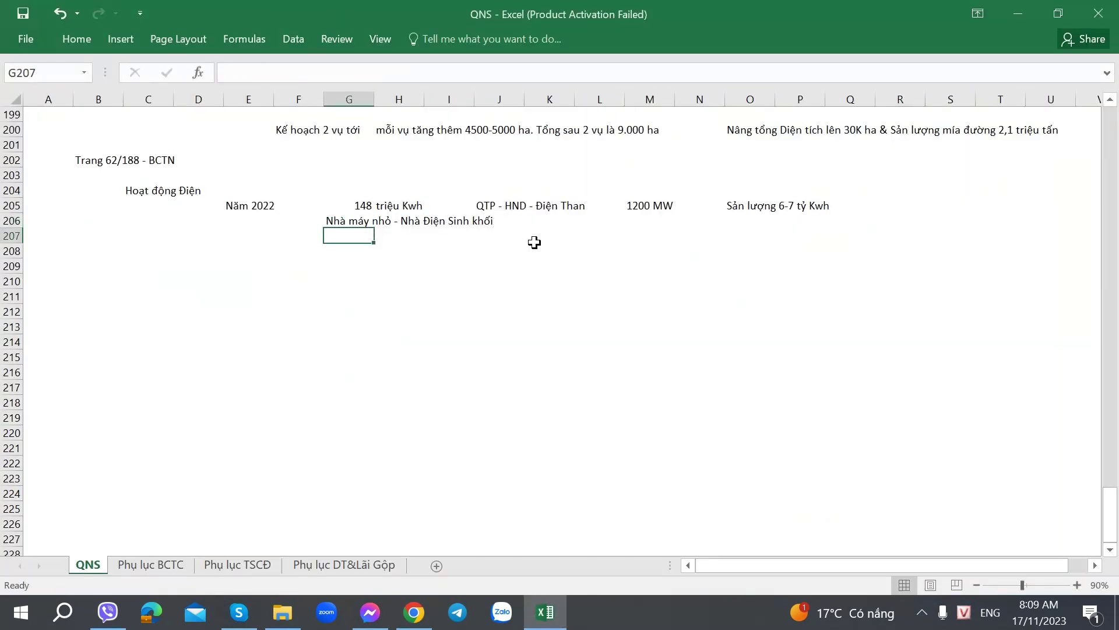
# Step: Examine the biomass plant's capacity and 2022 output on pages 62 and 63 of the annual report in Chrome, returning to Excel
pyautogui.click(240, 236)
pyautogui.hotkey('alt', 'Tab')
pyautogui.scroll(-10, 296, 260)
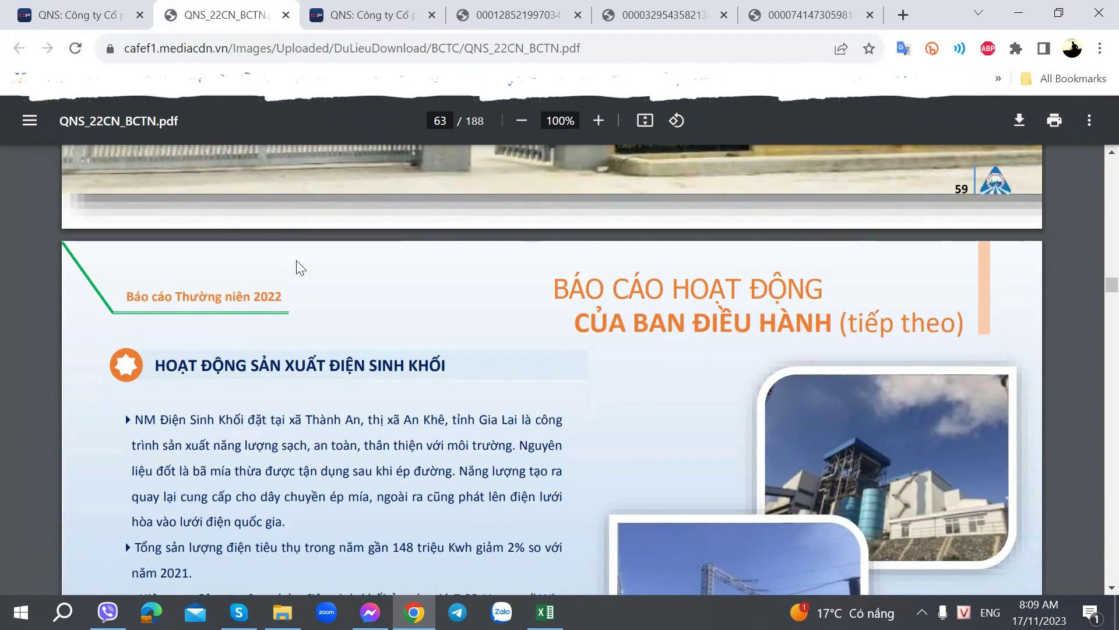
pyautogui.scroll(14, 297, 260)
pyautogui.scroll(-4, 296, 260)
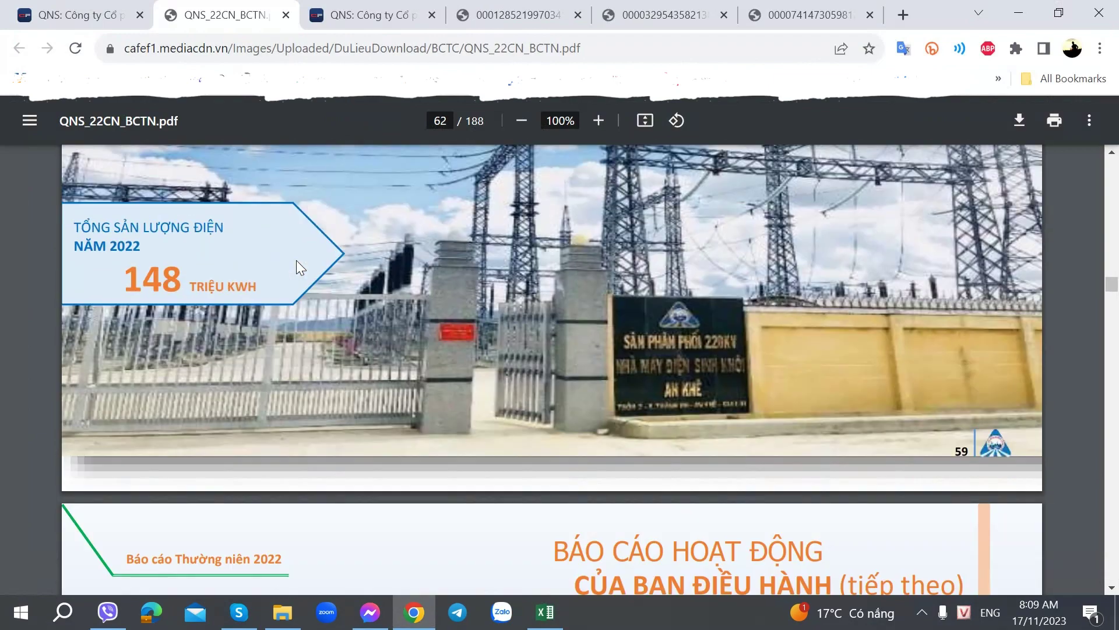
pyautogui.scroll(3, 296, 260)
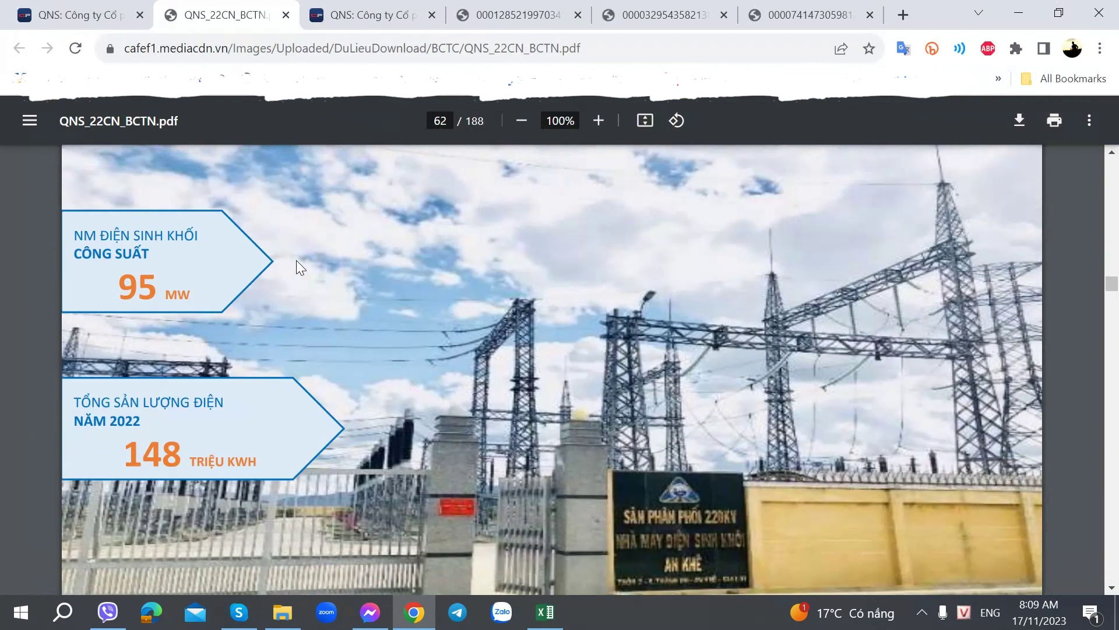
pyautogui.scroll(11, 297, 263)
pyautogui.scroll(-12, 297, 263)
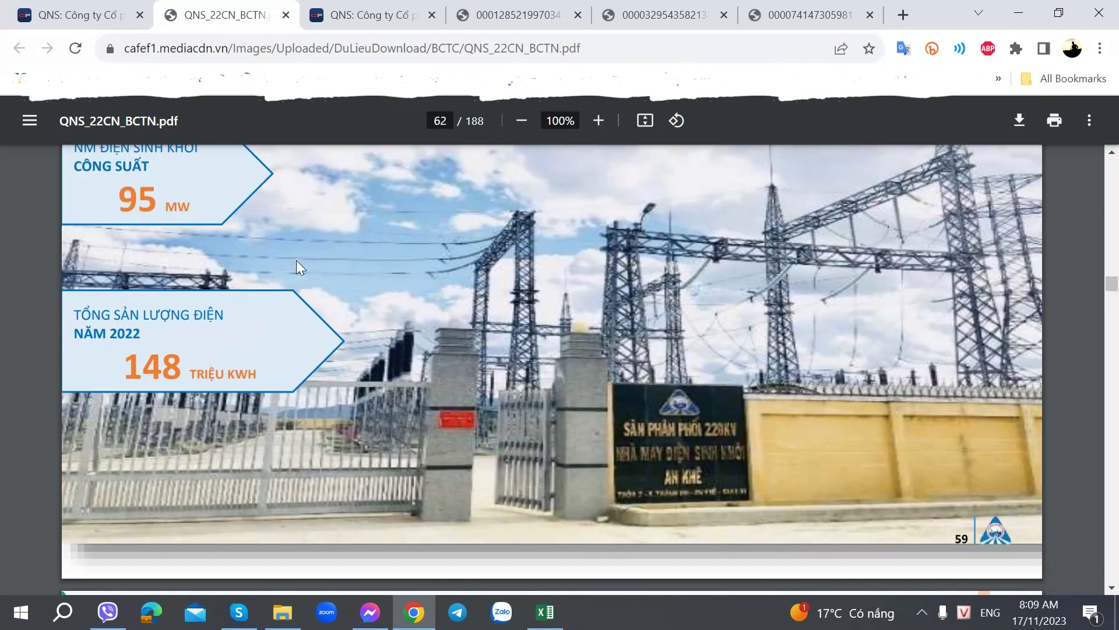
pyautogui.scroll(3, 296, 260)
pyautogui.hotkey('alt', 'Tab')
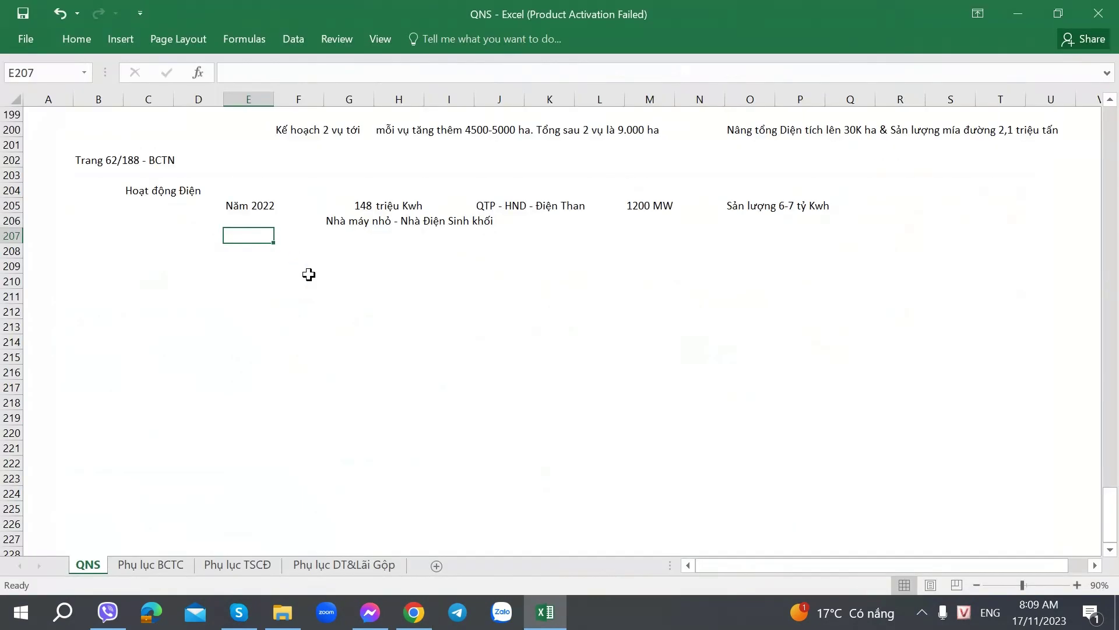
pyautogui.click(251, 221)
pyautogui.hotkey('alt', 'Tab')
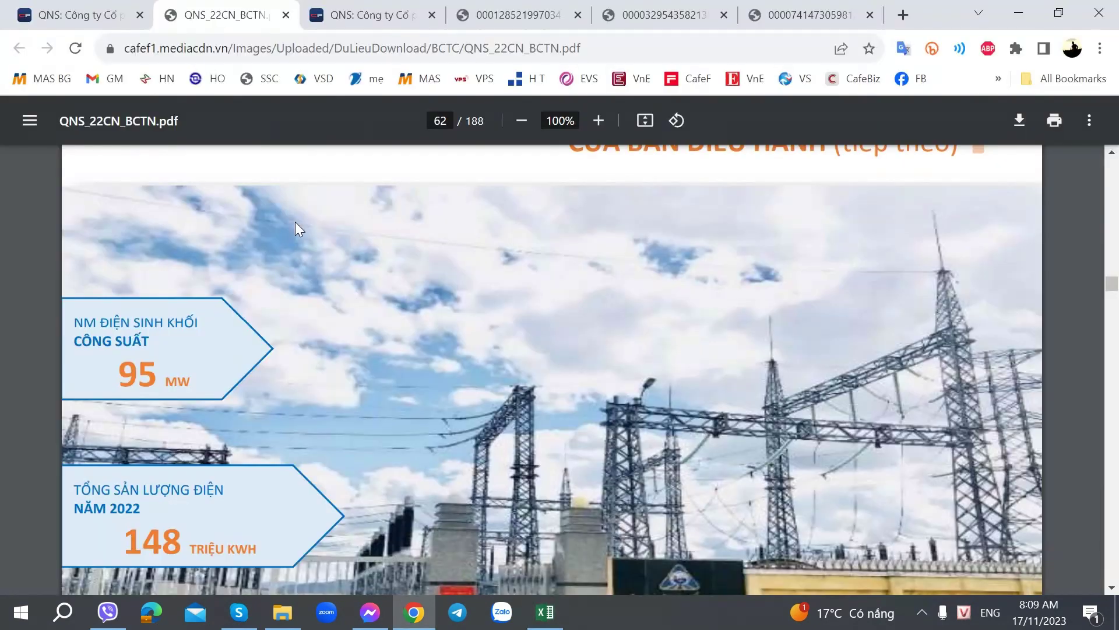
pyautogui.hotkey('alt', 'Tab')
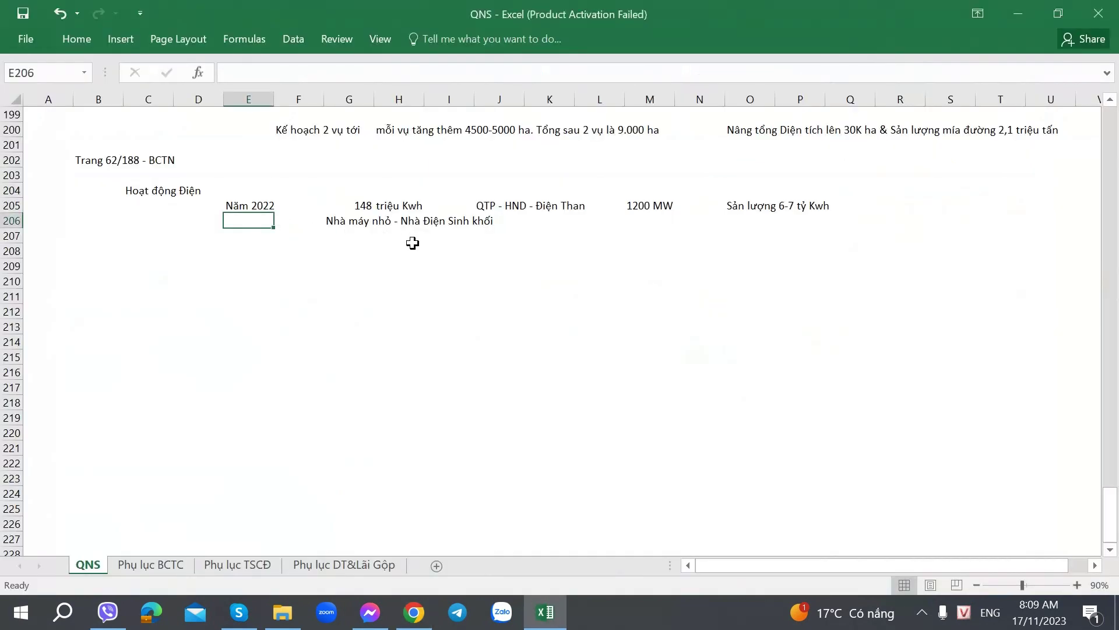
# Step: Move the plant note from G206 to L206 and enter the capacity 95 in G206 with the unit MW in H206
pyautogui.click(344, 220)
pyautogui.moveTo(553, 234); pyautogui.dragTo(582, 223)
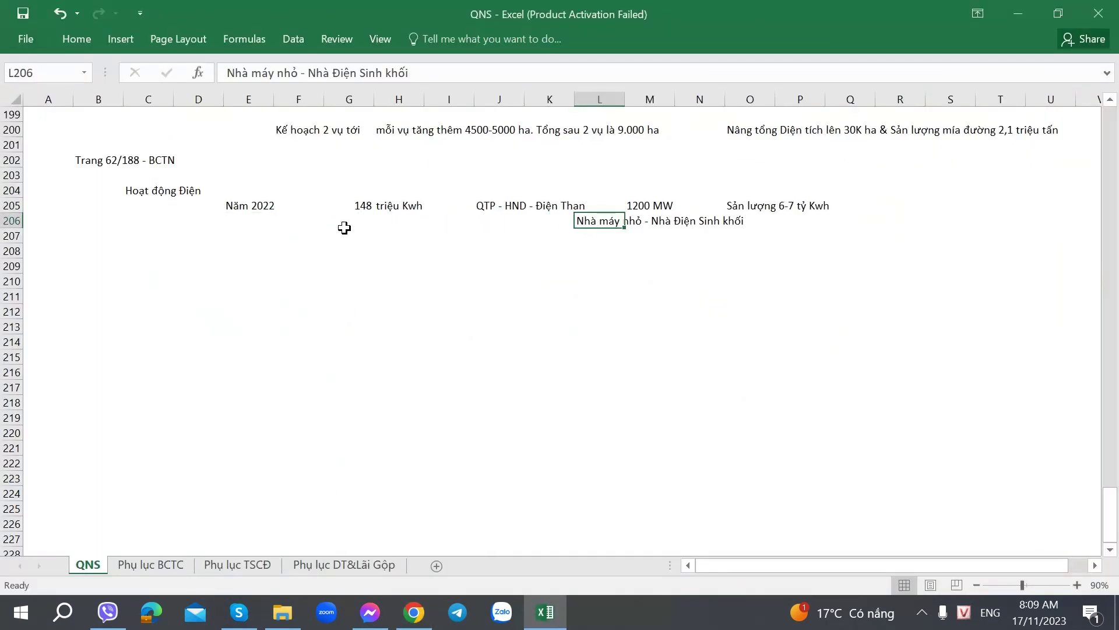
pyautogui.click(362, 221)
pyautogui.hotkey('alt', 'Tab')
pyautogui.hotkey('alt', 'Tab')
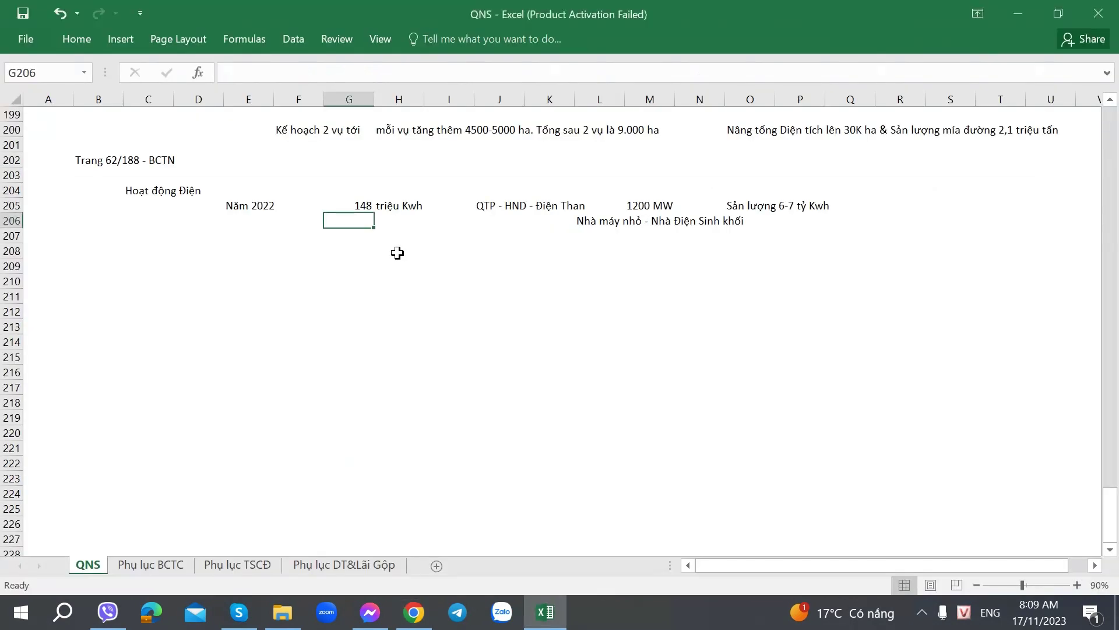
pyautogui.write('95')
pyautogui.press('Tab')
pyautogui.write('MW')
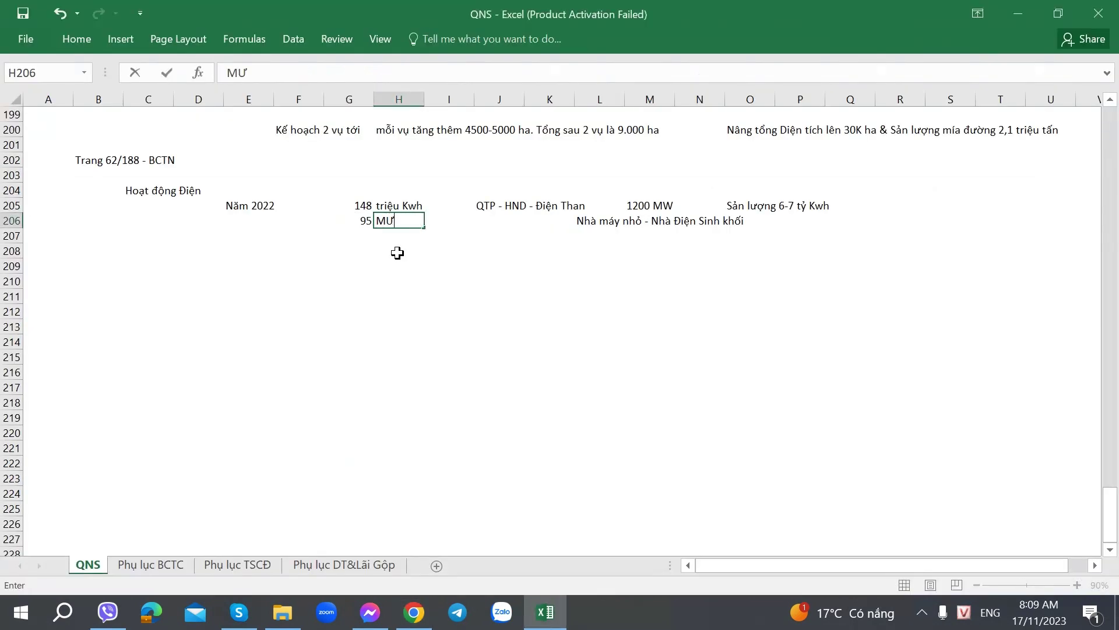
pyautogui.press('Tab')
pyautogui.press('Tab')
pyautogui.press('Tab')
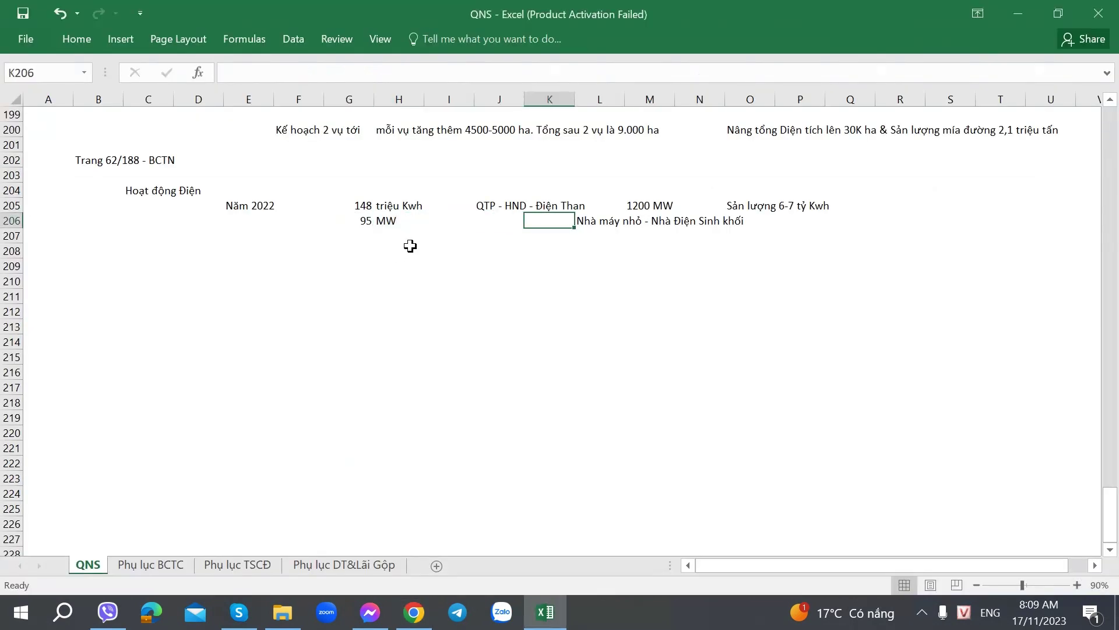
# Step: Move the note "Nhà máy nhỏ - Nhà Điện Sinh khối" from L206 to J206, below the coal power label
pyautogui.click(378, 219)
pyautogui.click(610, 222)
pyautogui.click(368, 224)
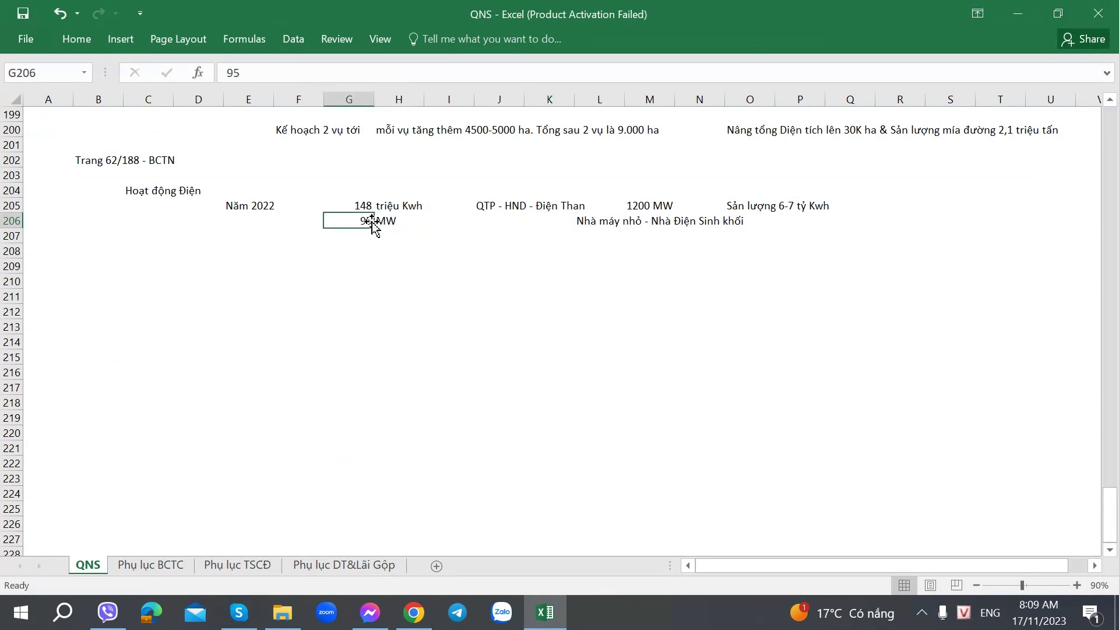
pyautogui.click(615, 220)
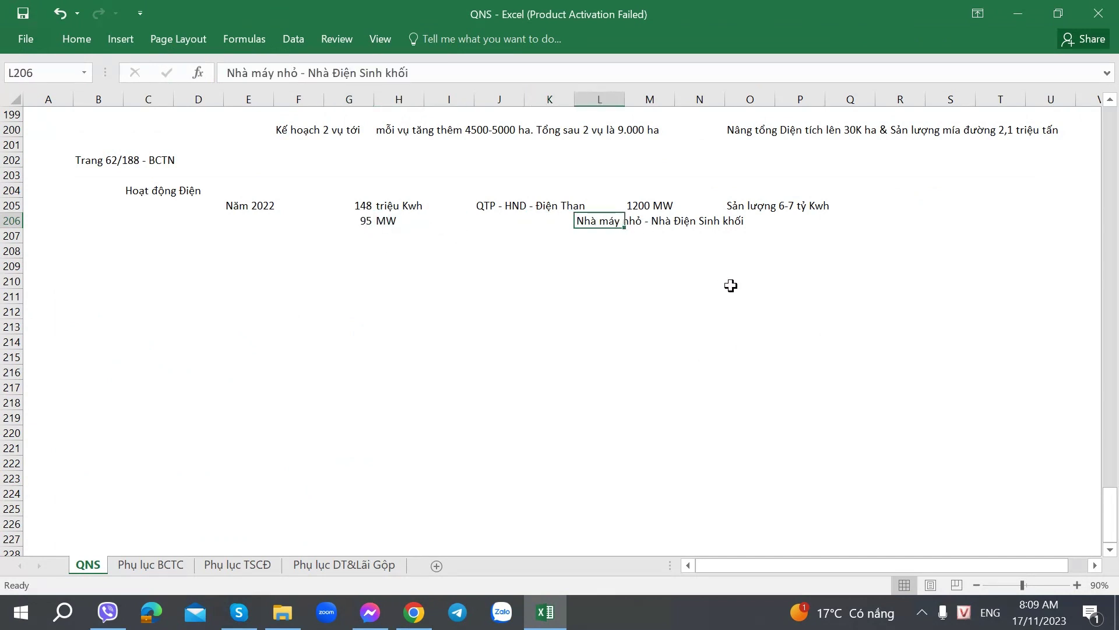
pyautogui.hotkey('ctrl', 'x')
pyautogui.press('Left')
pyautogui.press('Left')
pyautogui.hotkey('ctrl', 'v')
# Step: Check the biomass plant's capacity and total 2022 output on page 62 of the annual report in Chrome, returning to Excel
pyautogui.press('Down')
pyautogui.press('Down')
pyautogui.press('Left')
pyautogui.press('Left')
pyautogui.press('Left')
pyautogui.press('Left')
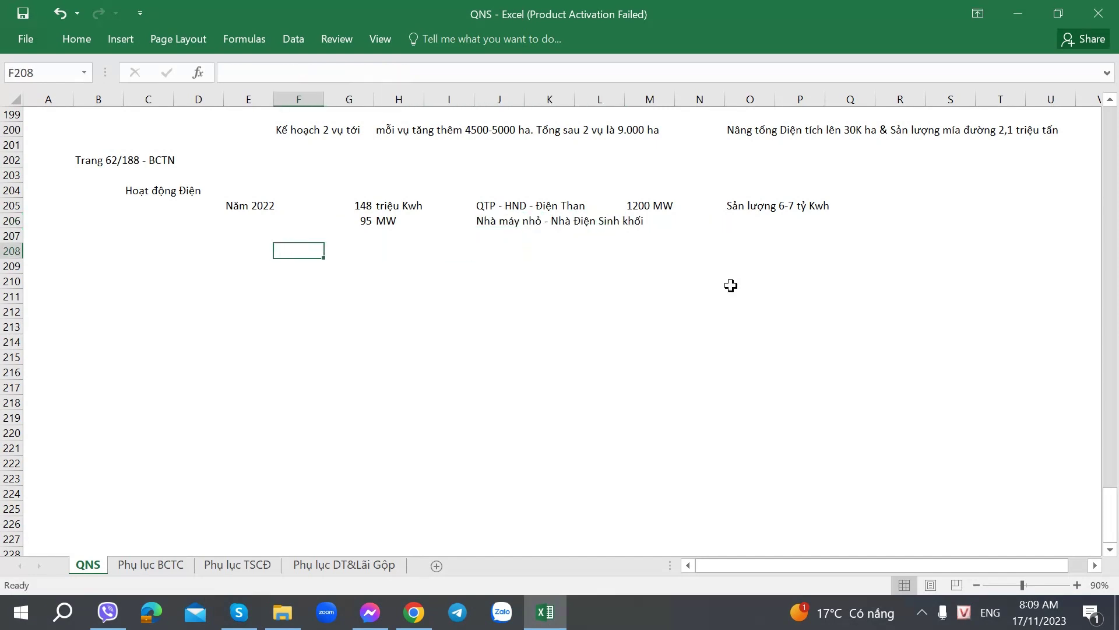
pyautogui.press('Left')
pyautogui.hotkey('alt', 'Tab')
pyautogui.scroll(-4, 688, 300)
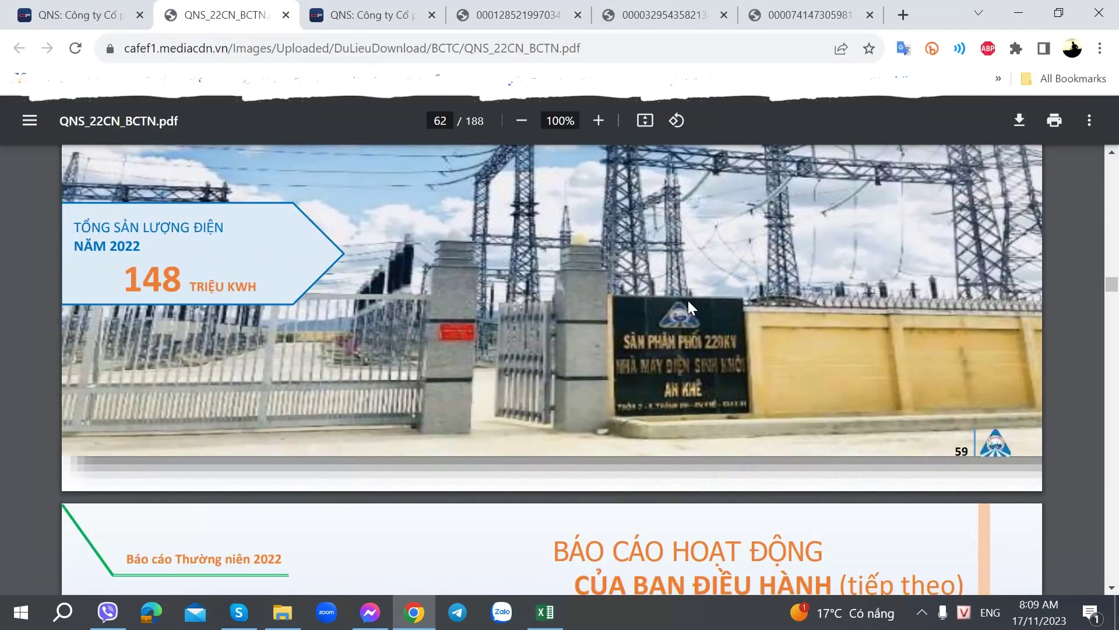
pyautogui.scroll(6, 688, 300)
pyautogui.scroll(-3, 688, 300)
pyautogui.hotkey('alt', 'Tab')
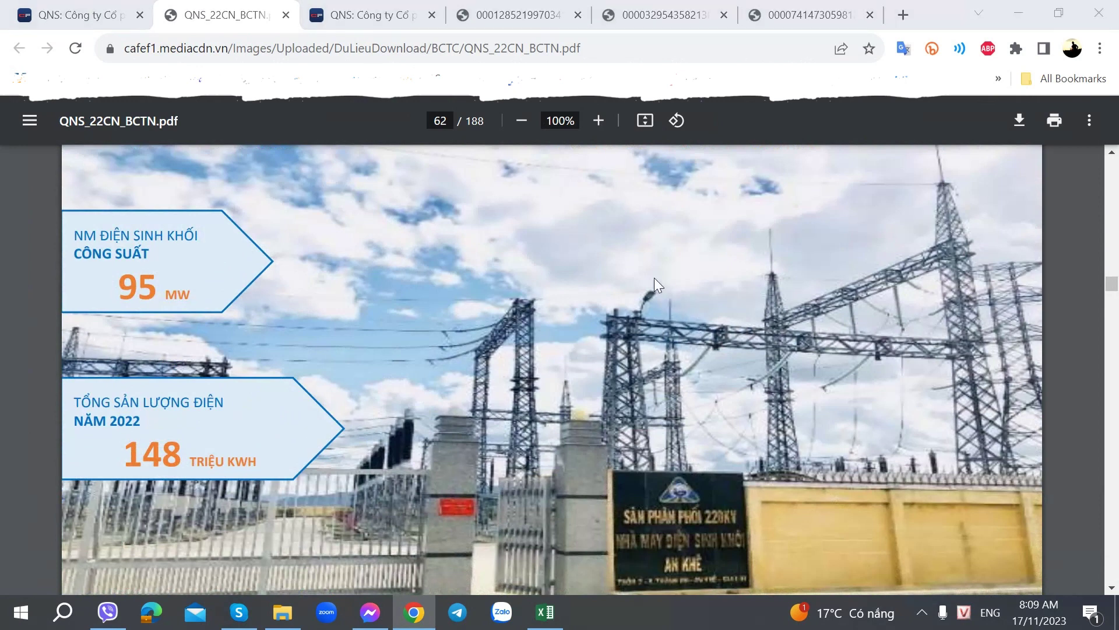
# Step: Compare the coal power companies' capacity in M205 with QNS's biomass plant capacity in G206
pyautogui.click(656, 210)
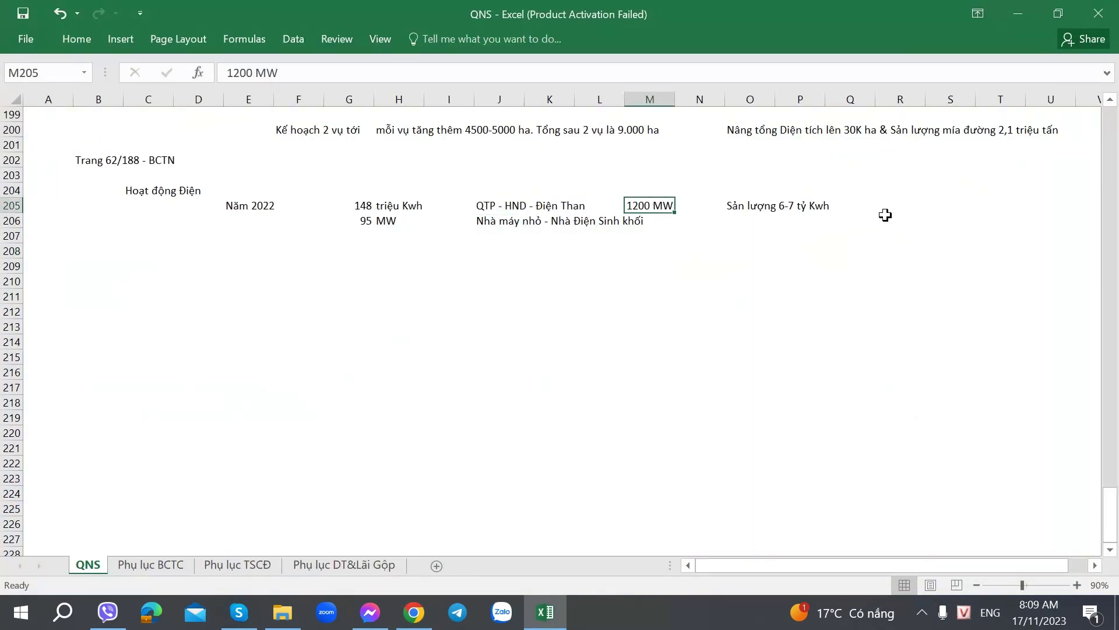
pyautogui.click(892, 211)
pyautogui.write('1')
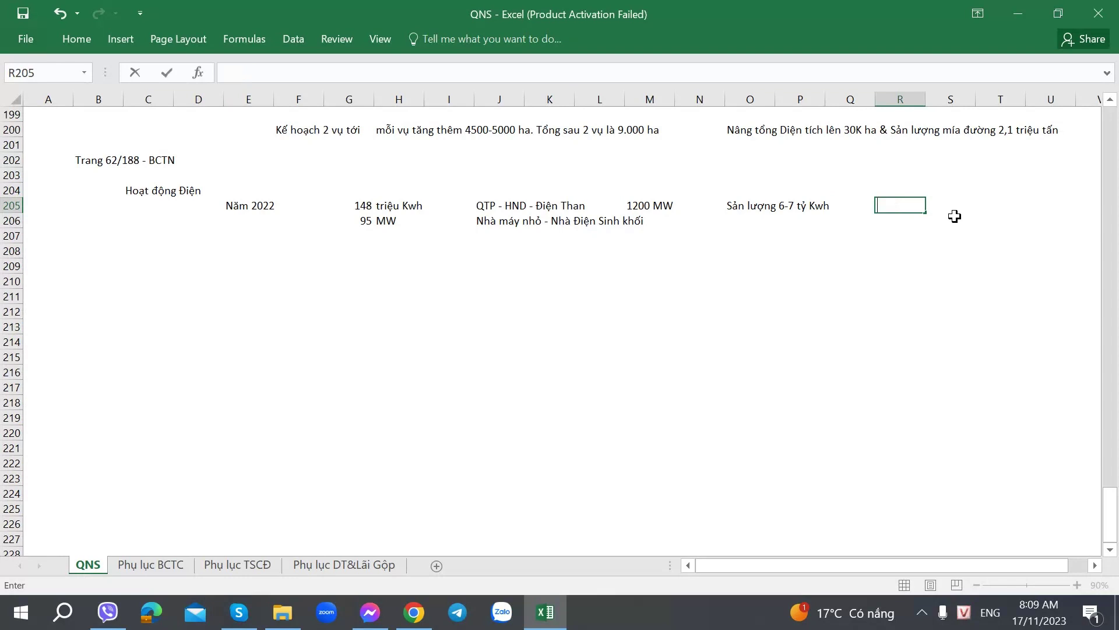
pyautogui.click(647, 245)
pyautogui.click(370, 223)
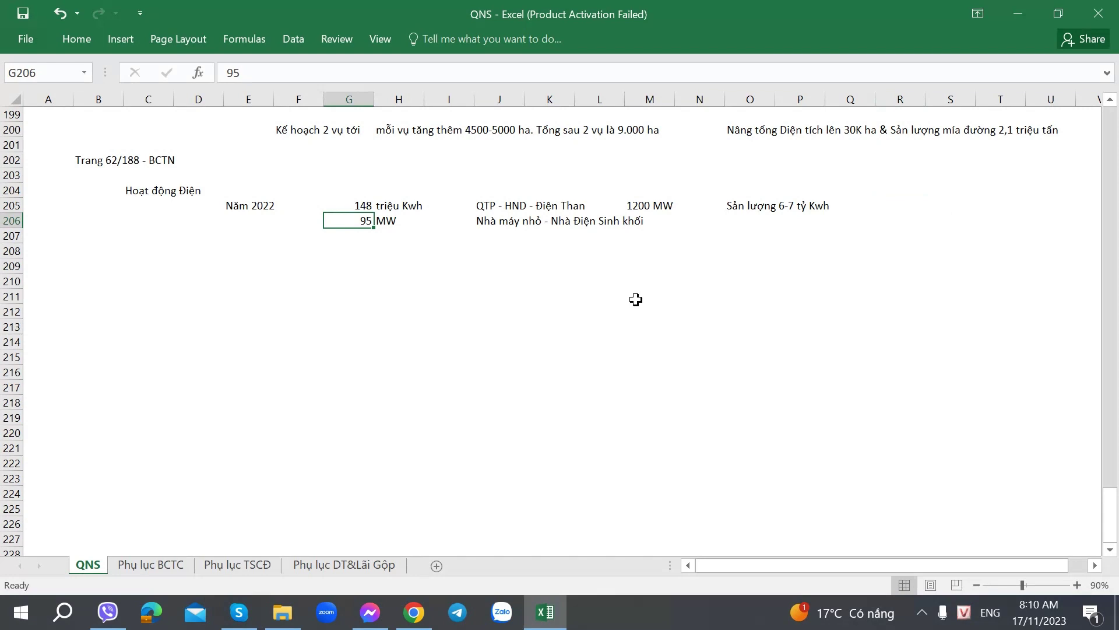
# Step: Read the biomass plant's location and fuel description on page 63 of the annual report in Chrome, returning to Excel
pyautogui.hotkey('alt', 'Tab')
pyautogui.scroll(-5, 503, 304)
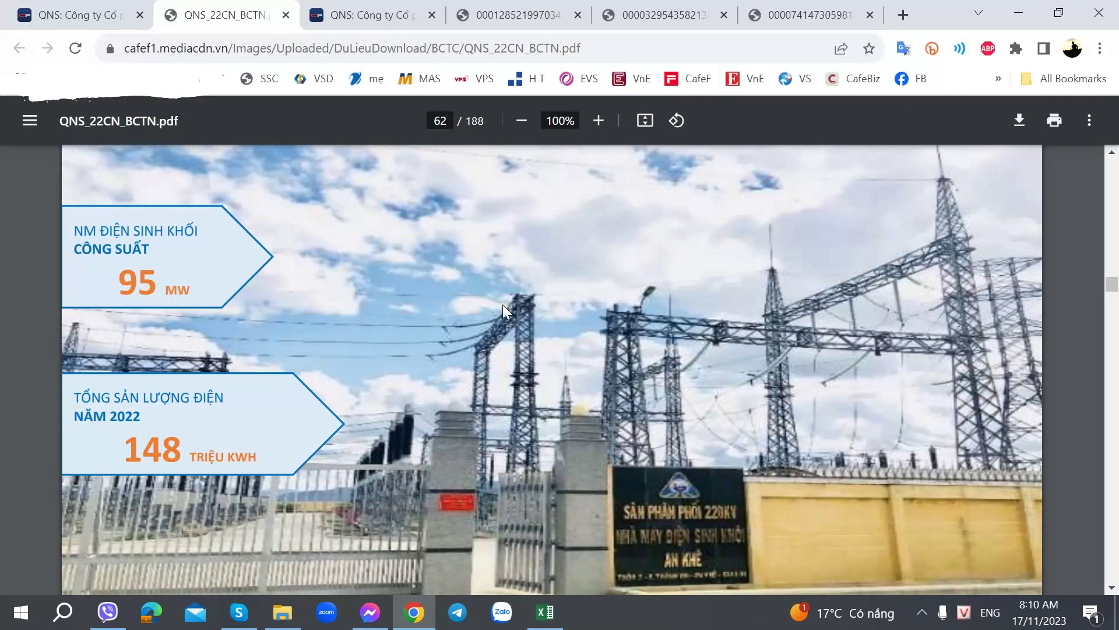
pyautogui.scroll(-3, 503, 305)
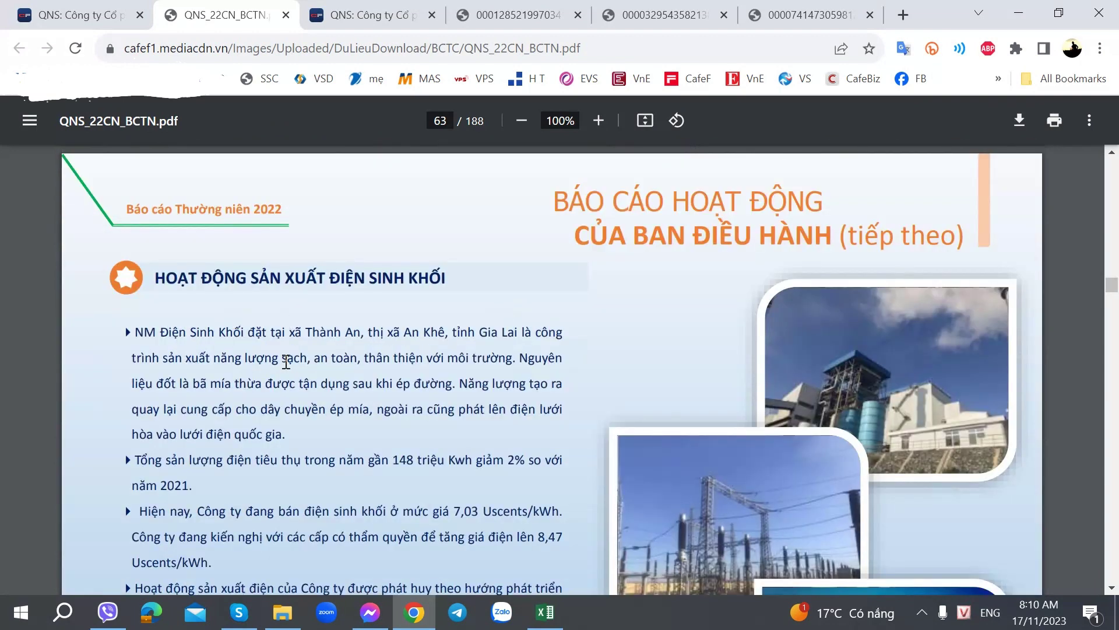
pyautogui.hotkey('alt', 'Tab')
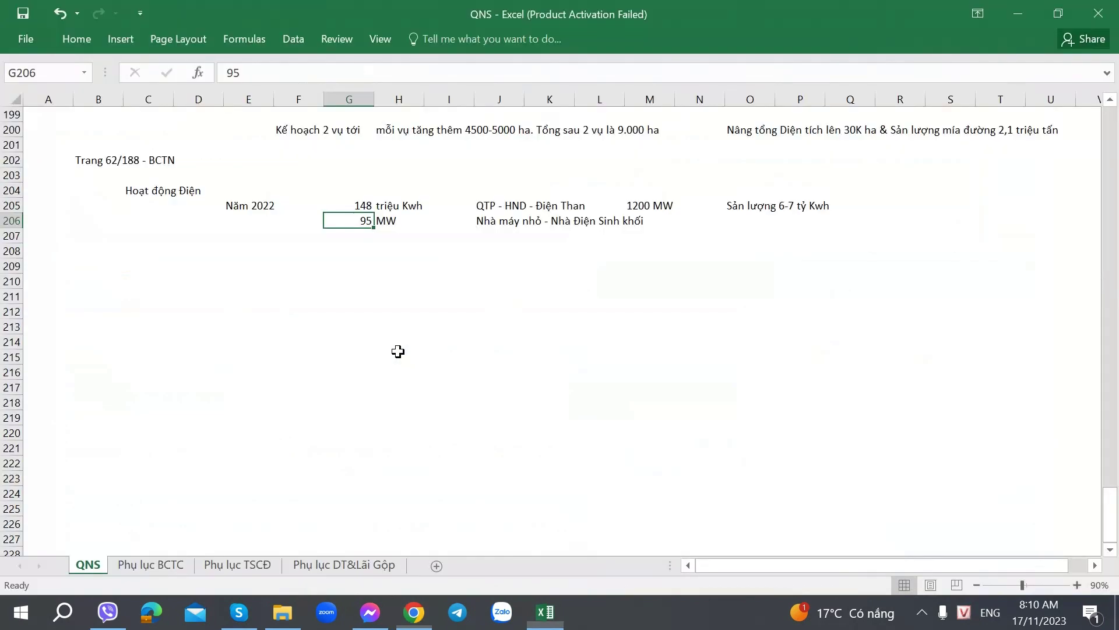
pyautogui.hotkey('alt', 'Tab')
pyautogui.hotkey('alt', 'Tab')
# Step: Enter the note "Nhà máy Điện đặt An Khê - cùng với Nhà máy Điện" in G207 below the capacity figure
pyautogui.click(240, 236)
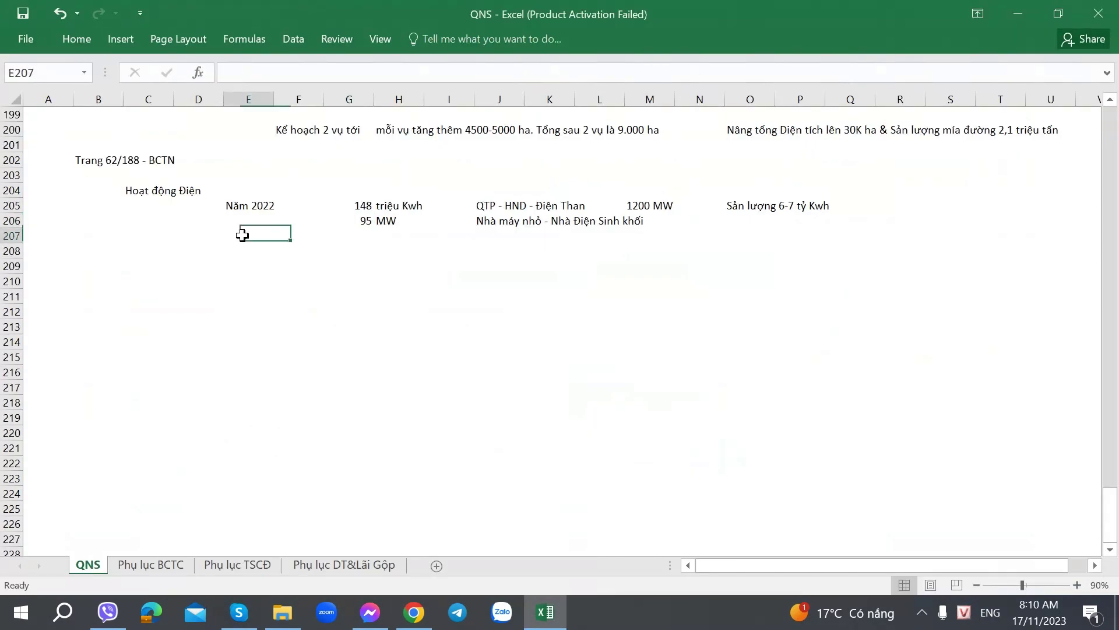
pyautogui.click(353, 239)
pyautogui.write('D')
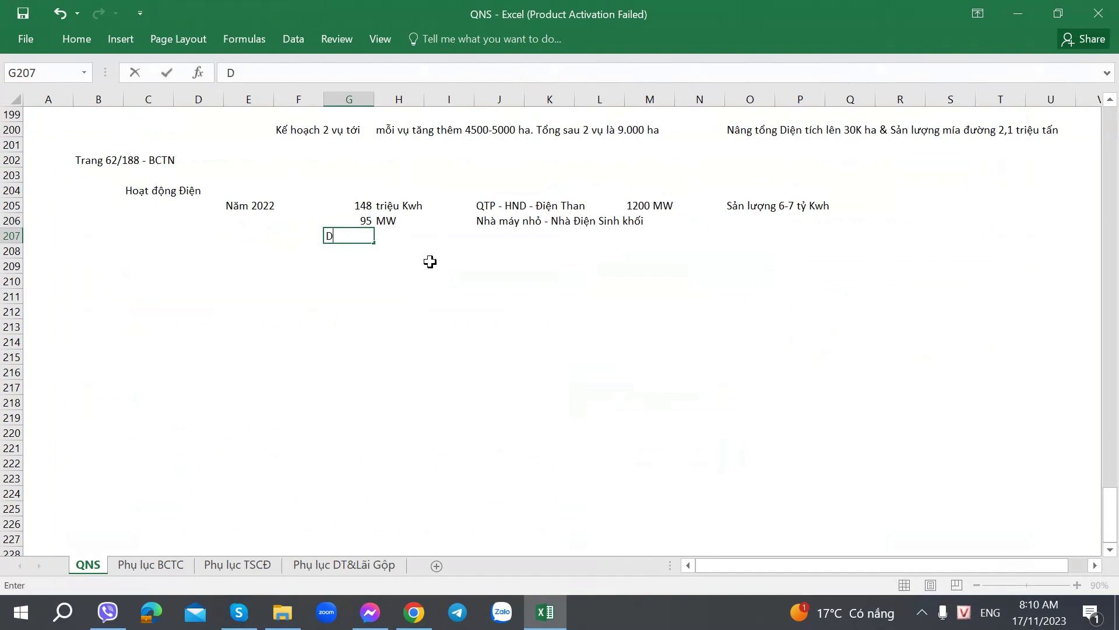
pyautogui.write('ă')
pyautogui.press('BackSpace')
pyautogui.press('BackSpace')
pyautogui.write('Nhà máy D')
pyautogui.write('iện dặt ')
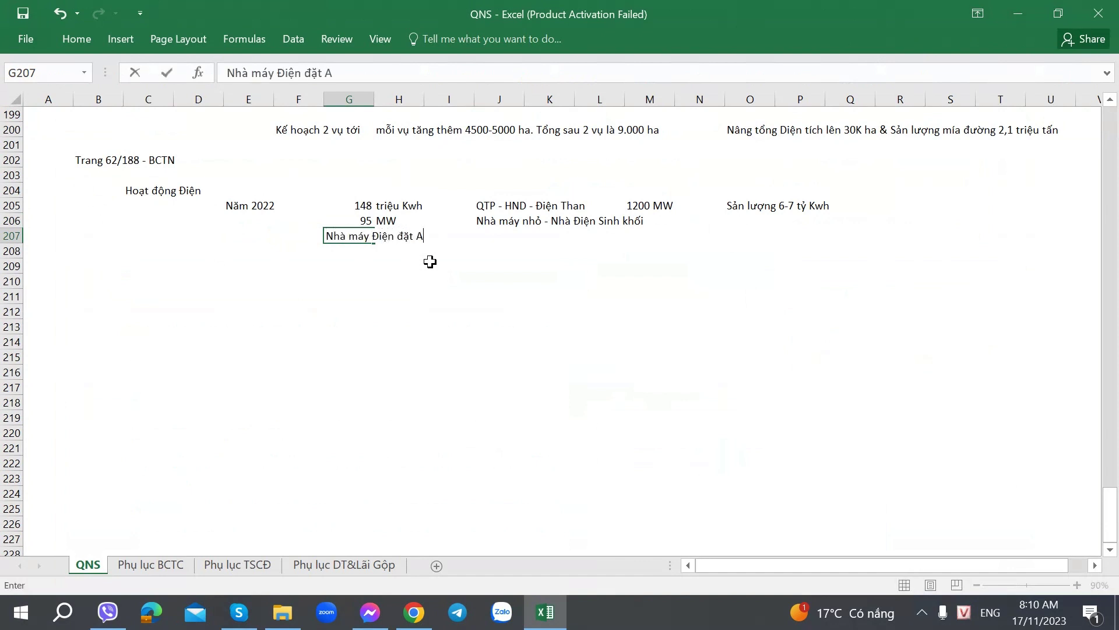
pyautogui.write('An Khê - cung với Nhà m')
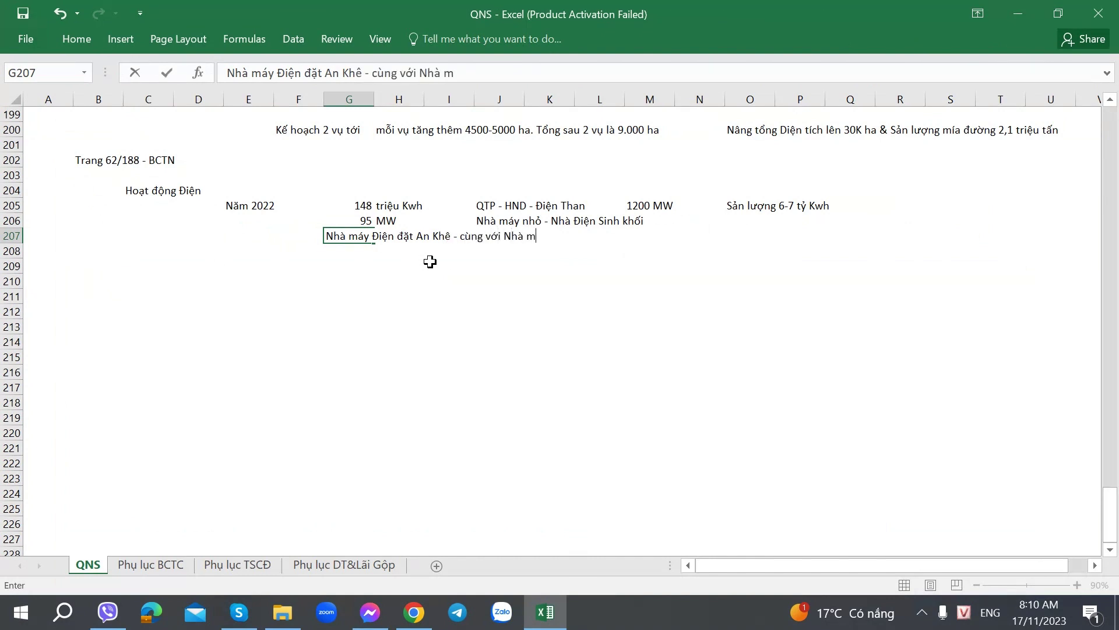
pyautogui.write('áy Điện')
pyautogui.press('Return')
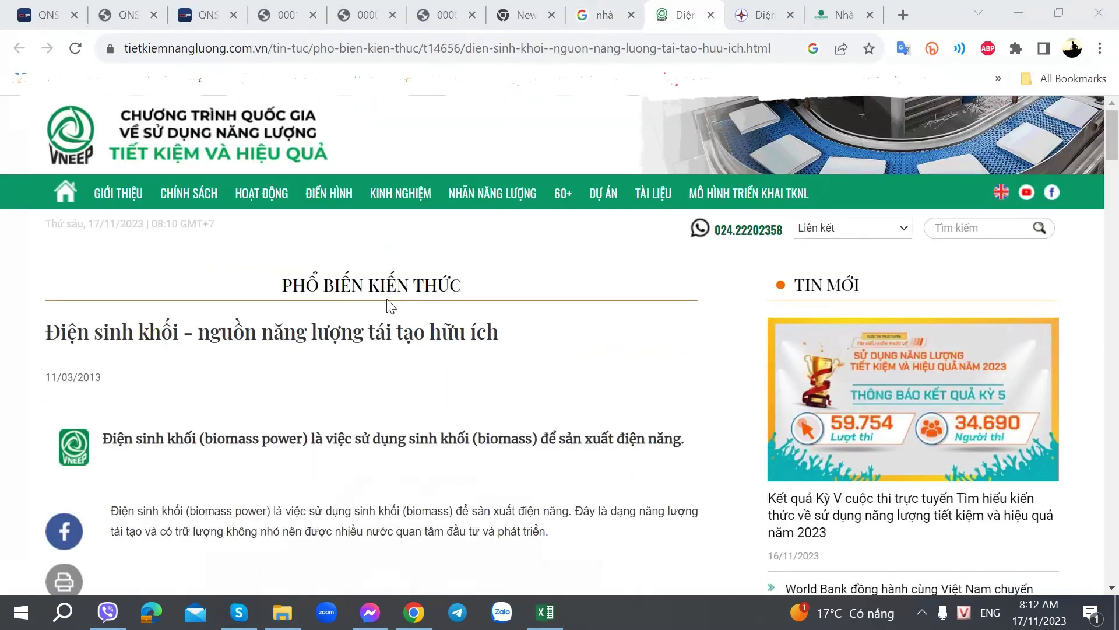
# Step: In Chrome, review the Google results for "nhà máy Điện sinh khối" and read the tietkiemnangluong.com.vn article's introduction to biomass power
pyautogui.click(636, 7)
pyautogui.scroll(2, 530, 180)
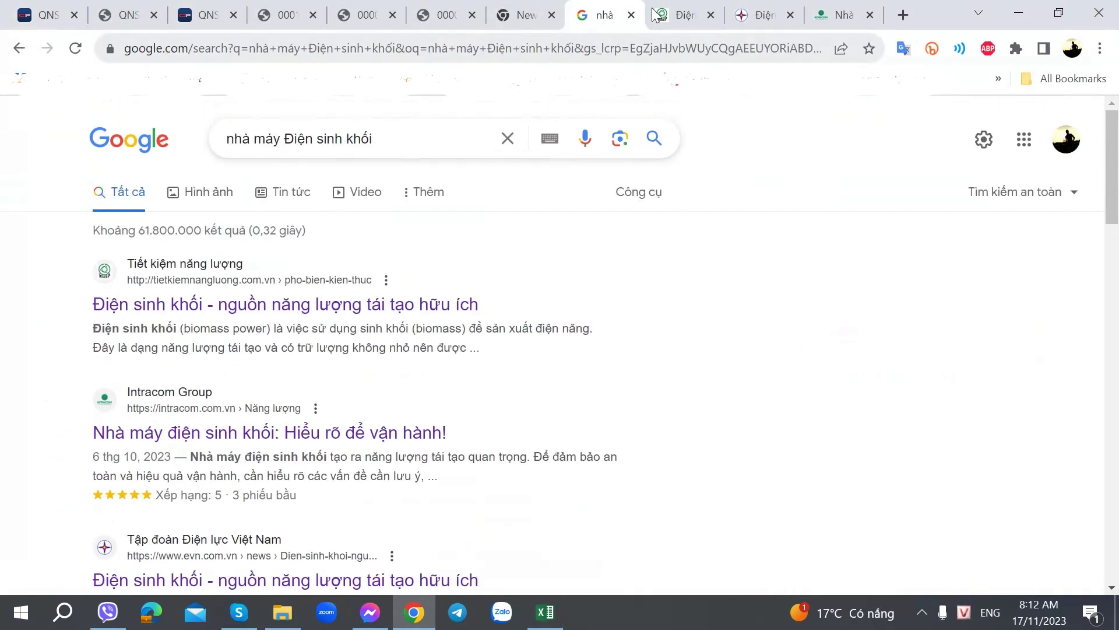
pyautogui.click(655, 14)
pyautogui.scroll(-5, 436, 387)
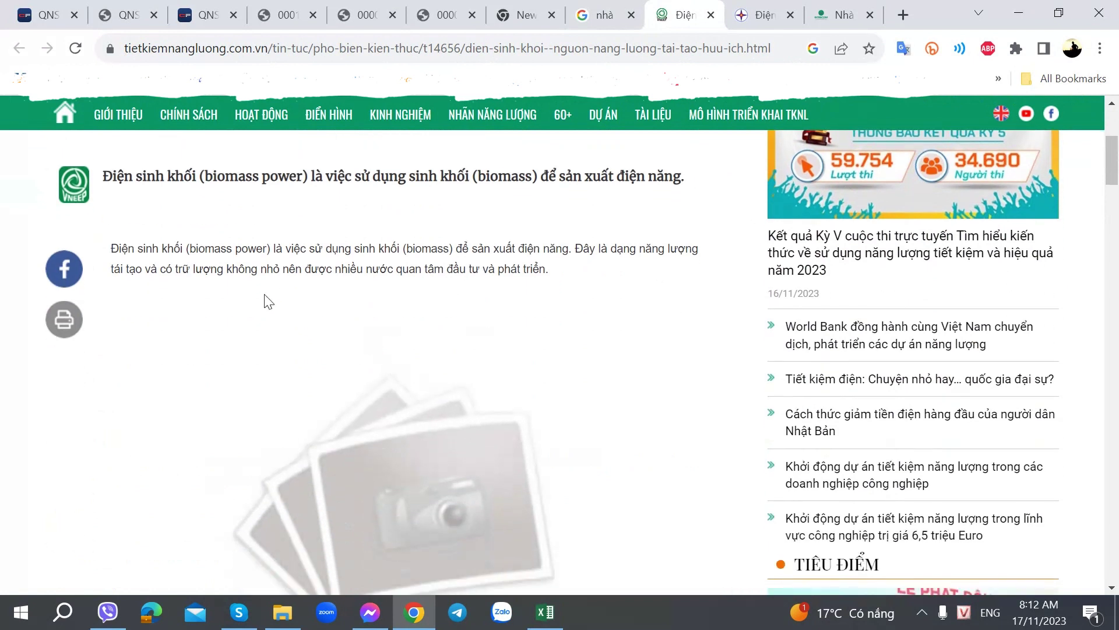
pyautogui.scroll(-10, 457, 315)
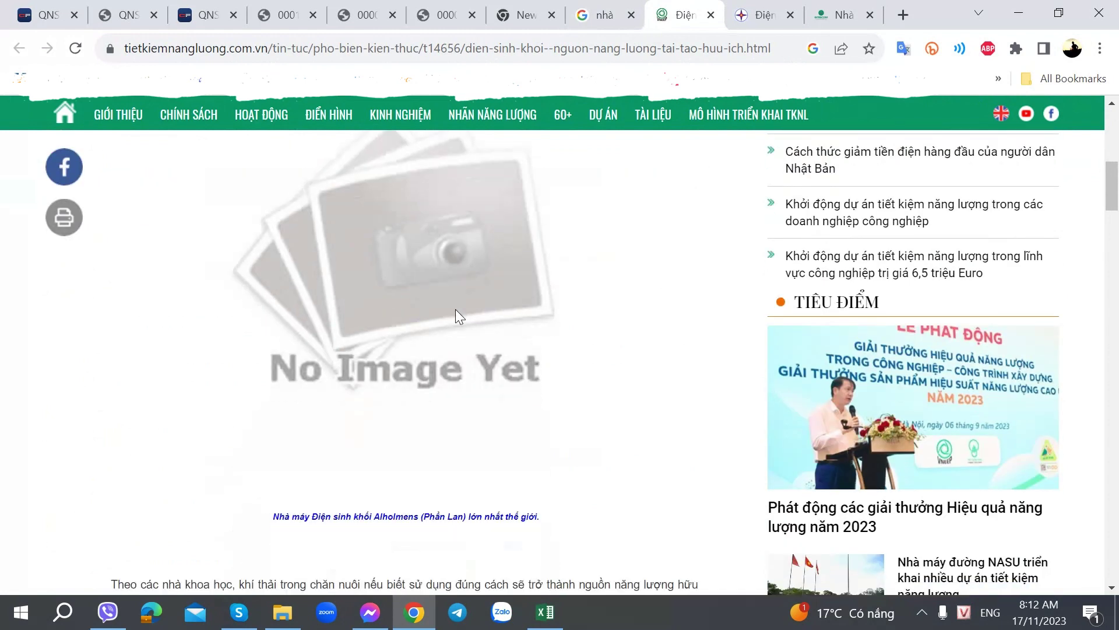
pyautogui.scroll(-1, 456, 315)
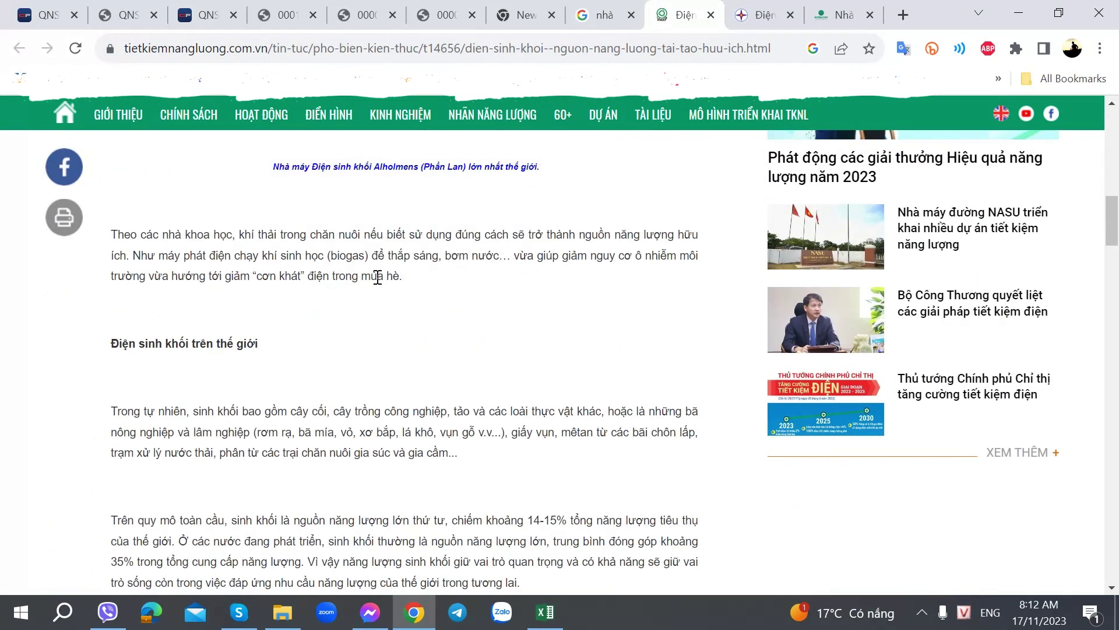
pyautogui.scroll(-1, 312, 324)
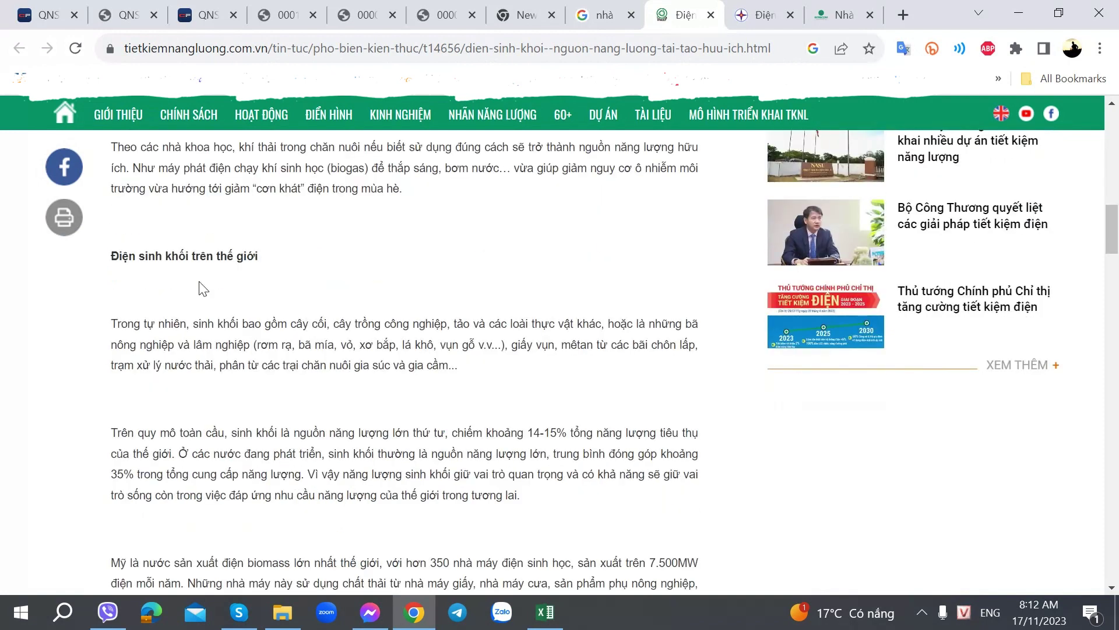
pyautogui.scroll(-2, 244, 285)
pyautogui.scroll(1, 327, 280)
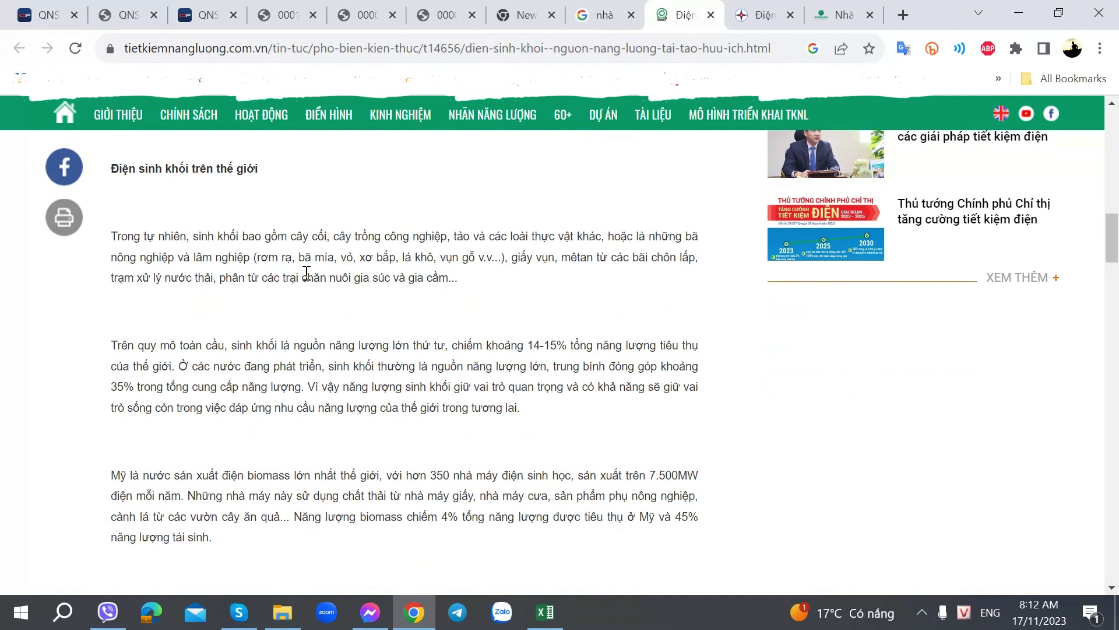
# Step: Examine the article's paragraphs on biomass fuel sources such as bagasse and biomass's share of global energy consumption
pyautogui.moveTo(300, 257); pyautogui.dragTo(332, 258)
pyautogui.click(339, 330)
pyautogui.scroll(-2, 202, 299)
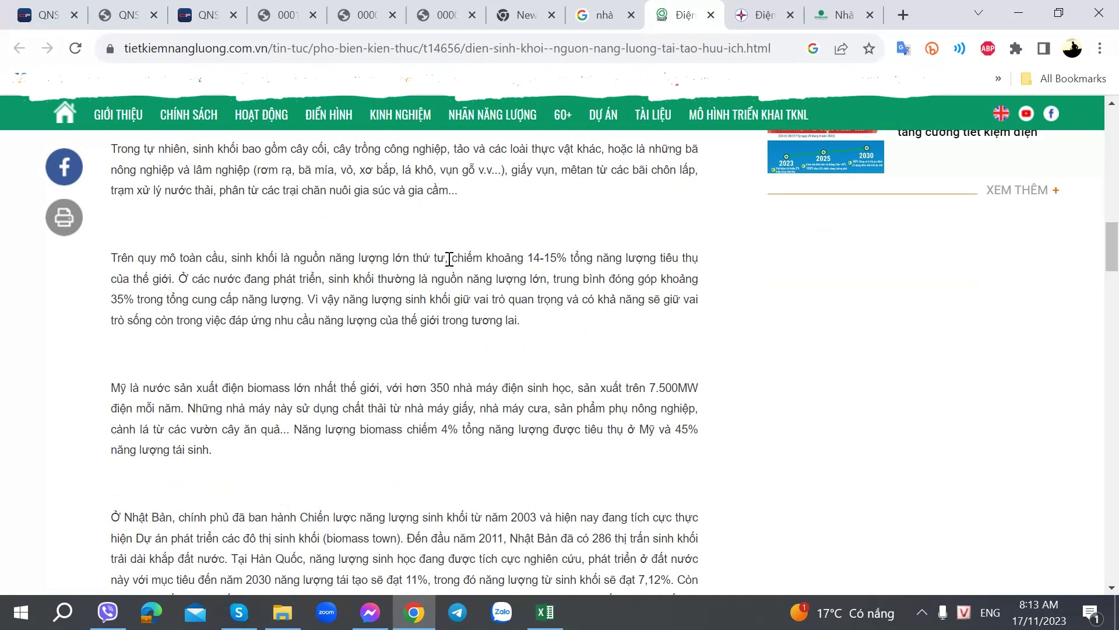
pyautogui.moveTo(452, 257)
pyautogui.mouseDown()
pyautogui.moveTo(466, 257)
pyautogui.moveTo(453, 258)
pyautogui.mouseUp()
pyautogui.scroll(-2, 315, 280)
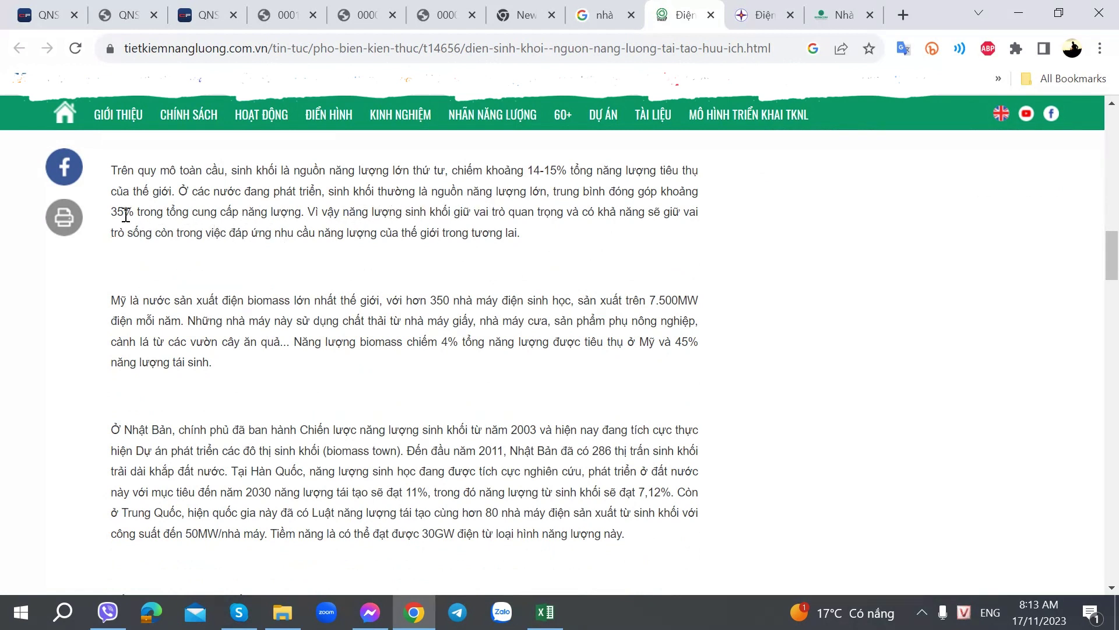
# Step: Examine the article's paragraphs on biomass's energy share in developing countries and biomass power in the US, Japan, South Korea and China
pyautogui.moveTo(118, 211); pyautogui.dragTo(257, 213)
pyautogui.click(270, 236)
pyautogui.moveTo(118, 210); pyautogui.dragTo(229, 214)
pyautogui.click(247, 228)
pyautogui.scroll(-2, 311, 254)
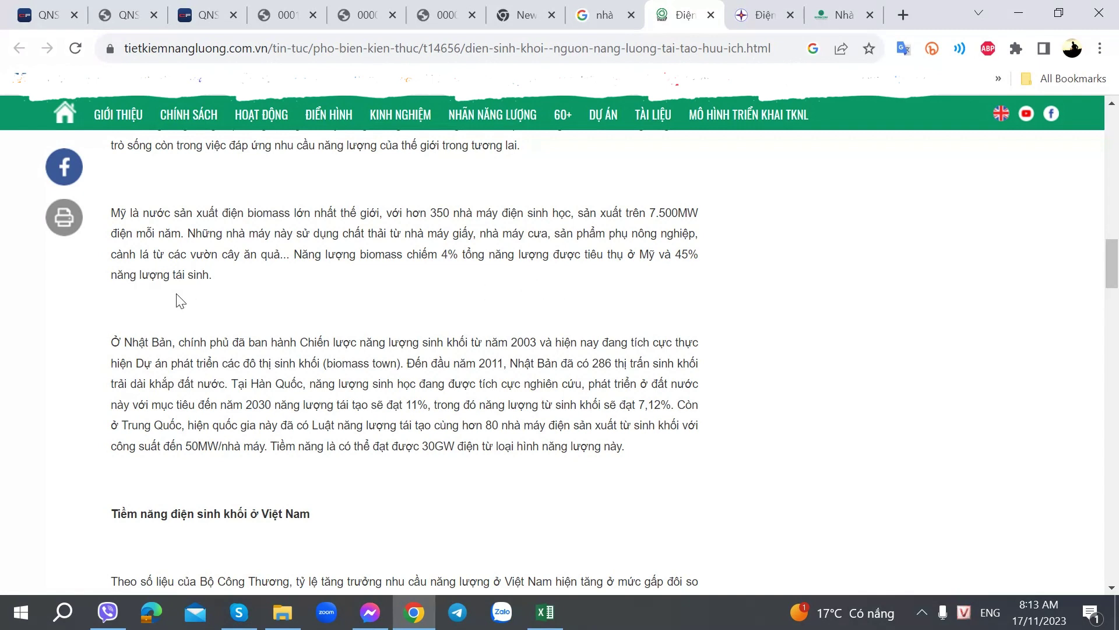
pyautogui.scroll(-2, 177, 299)
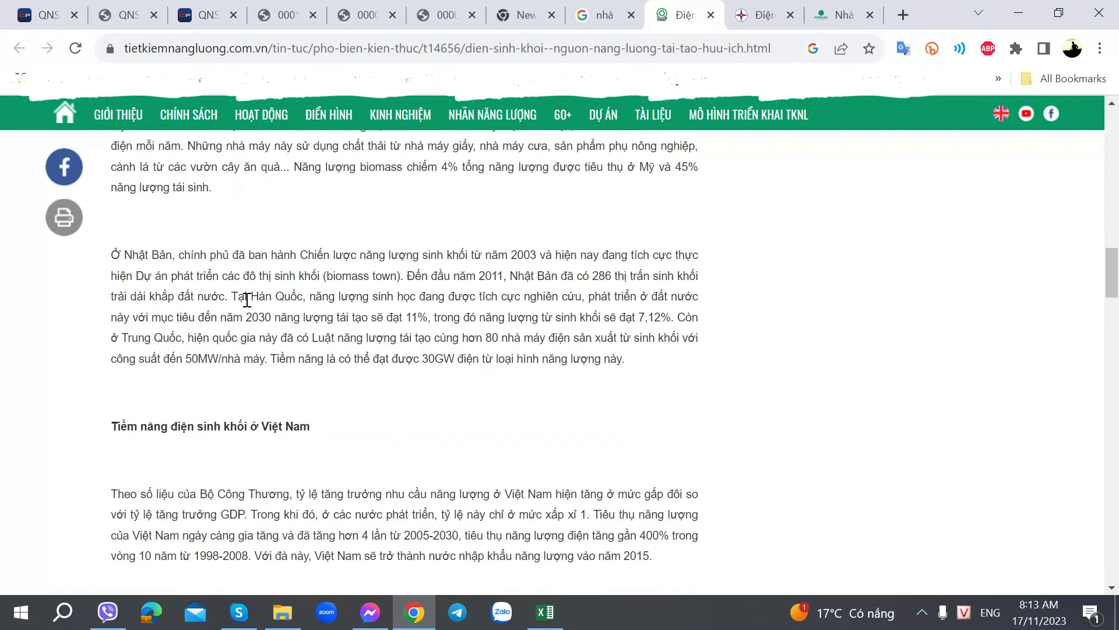
# Step: In Excel, enter the note "Nhà nước ưu tiên" in M207 beside the An Khê plant note
pyautogui.hotkey('alt', 'Tab')
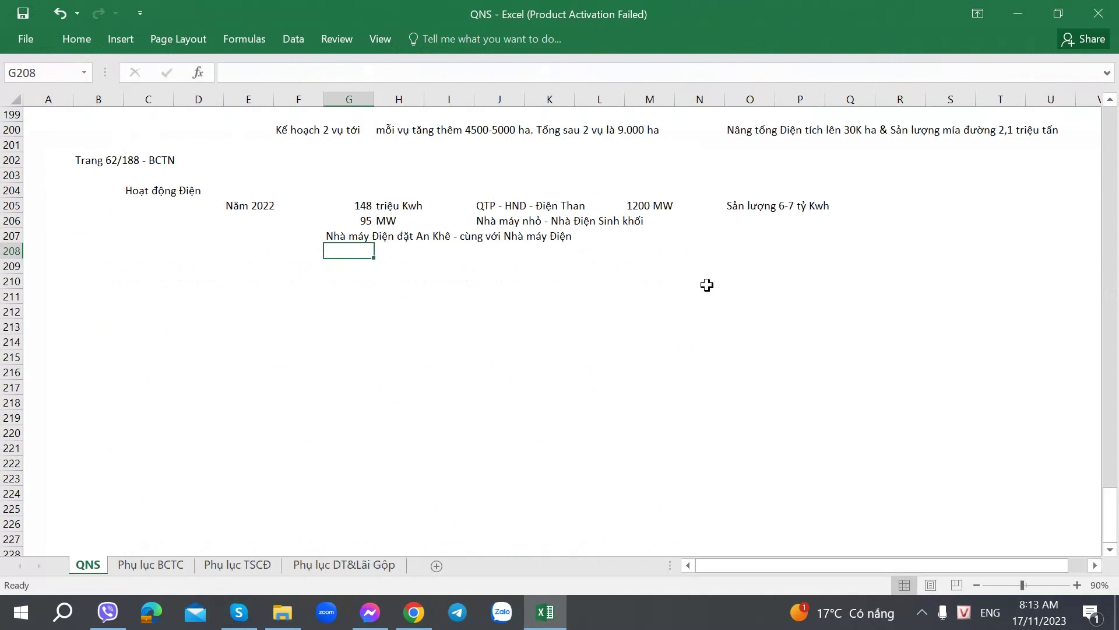
pyautogui.click(669, 240)
pyautogui.write('Nhà n')
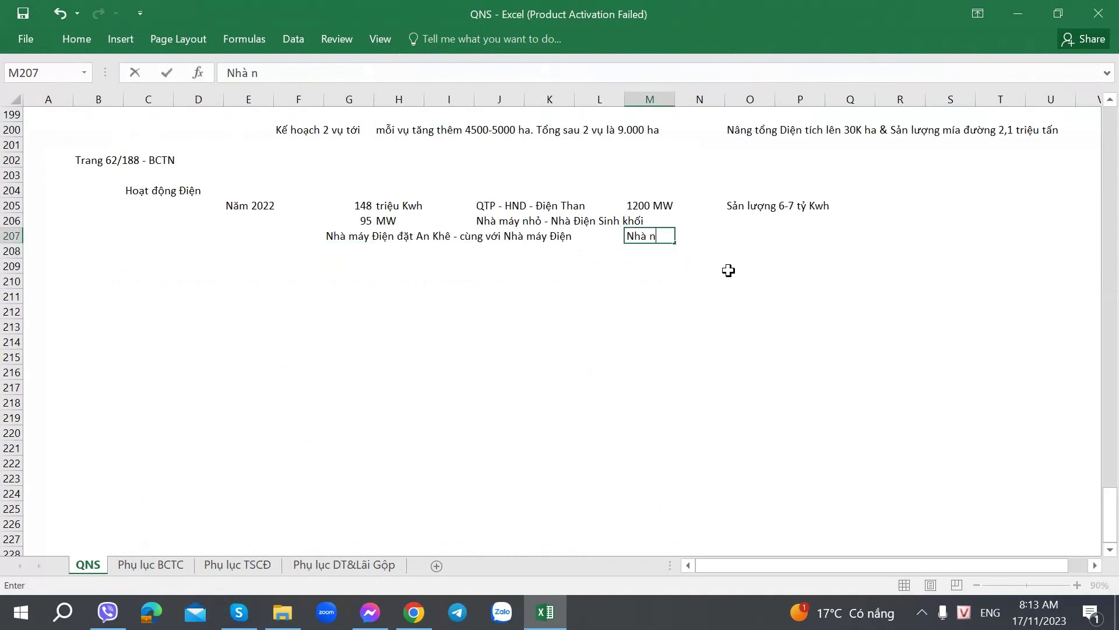
pyautogui.write('ước ưu đãi')
pyautogui.press('Return')
# Step: Return to the Chrome article and read its section on Vietnam's biomass power potential, including agricultural fuel sources such as rice husks and bagasse
pyautogui.hotkey('alt', 'Tab')
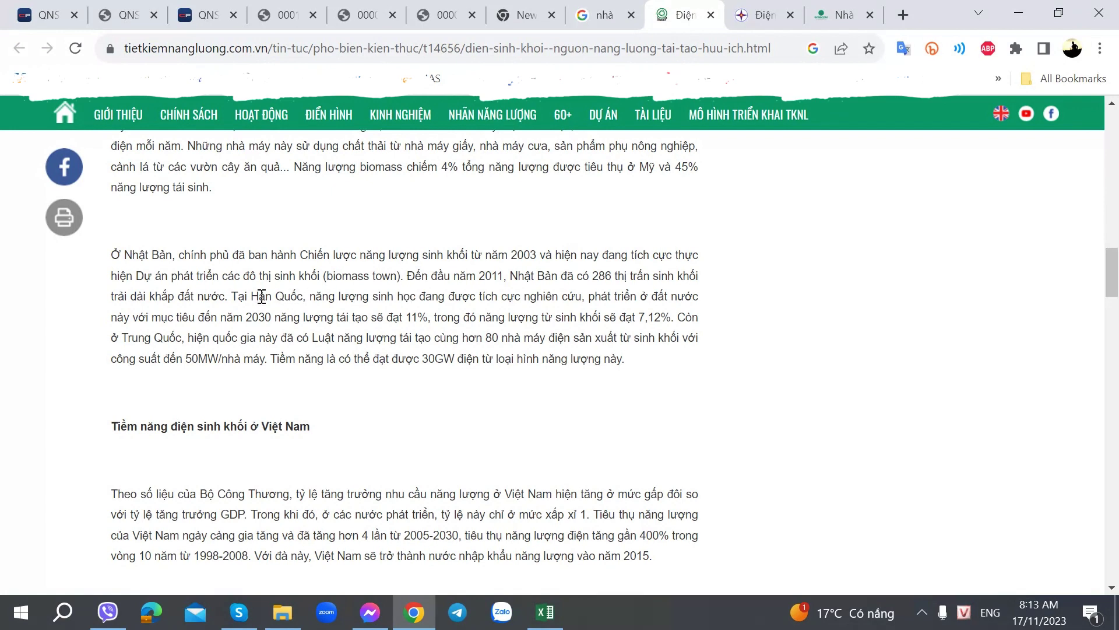
pyautogui.scroll(-2, 258, 296)
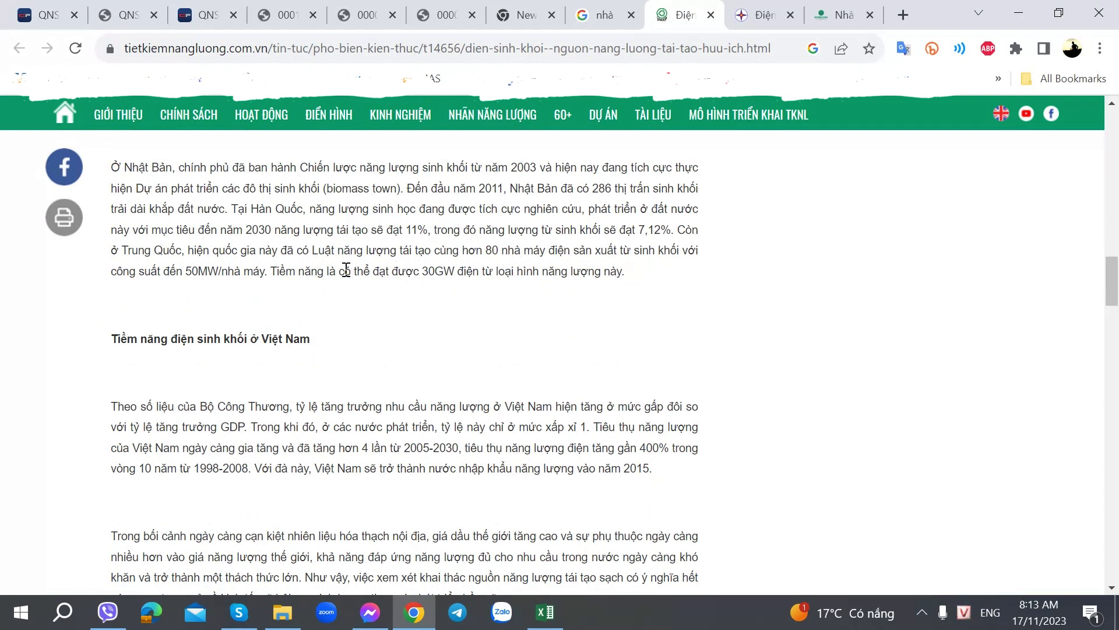
pyautogui.scroll(-3, 344, 270)
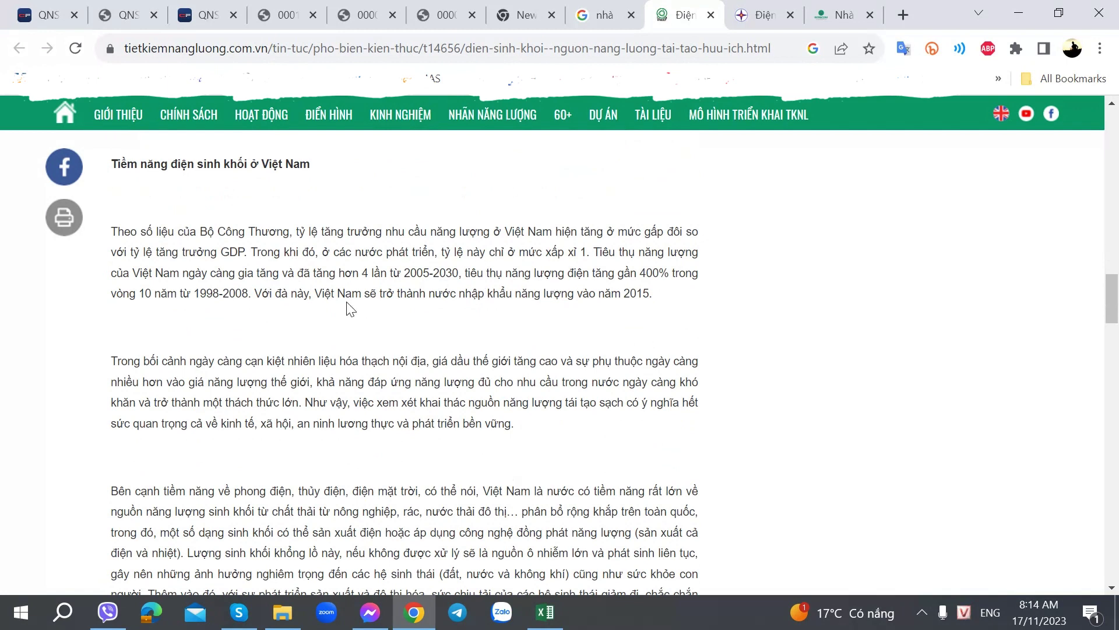
pyautogui.scroll(-2, 348, 307)
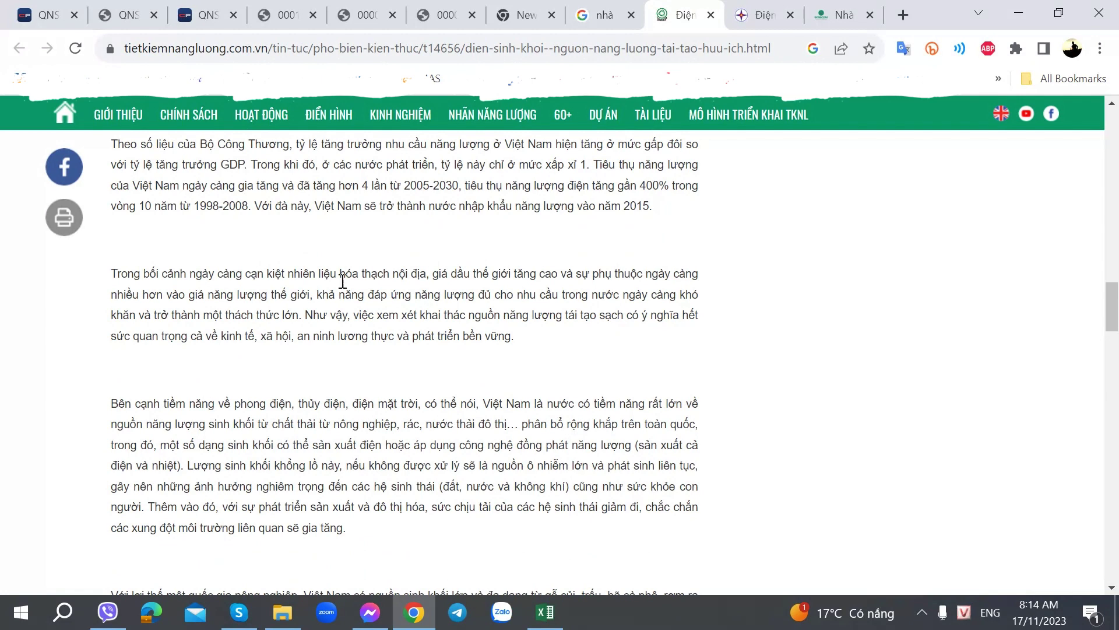
pyautogui.scroll(-2, 274, 294)
pyautogui.scroll(-5, 320, 305)
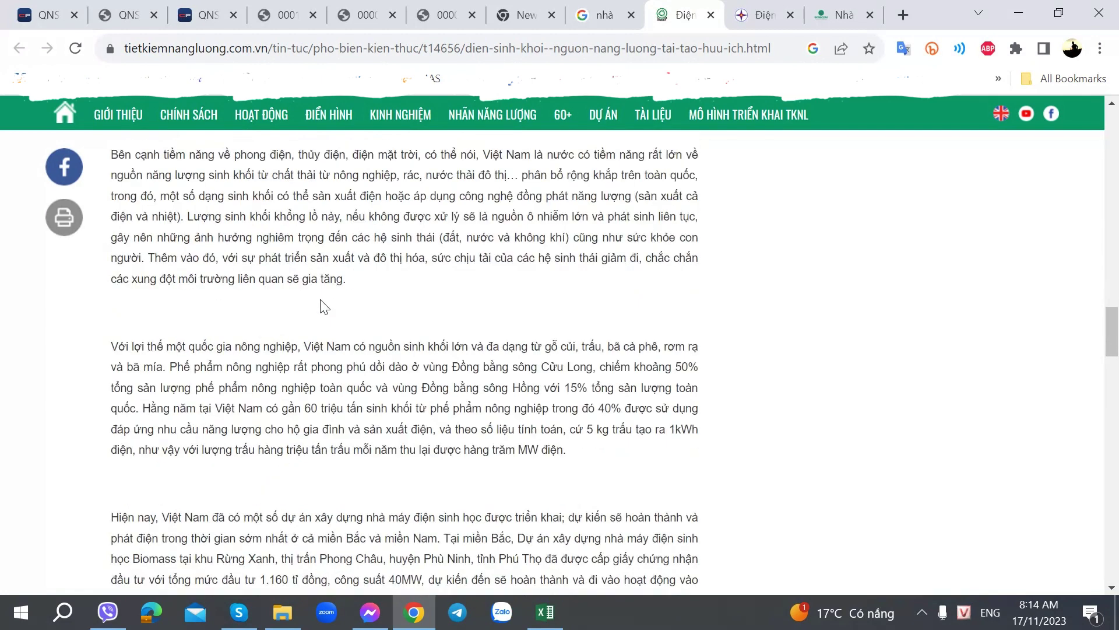
pyautogui.scroll(5, 312, 303)
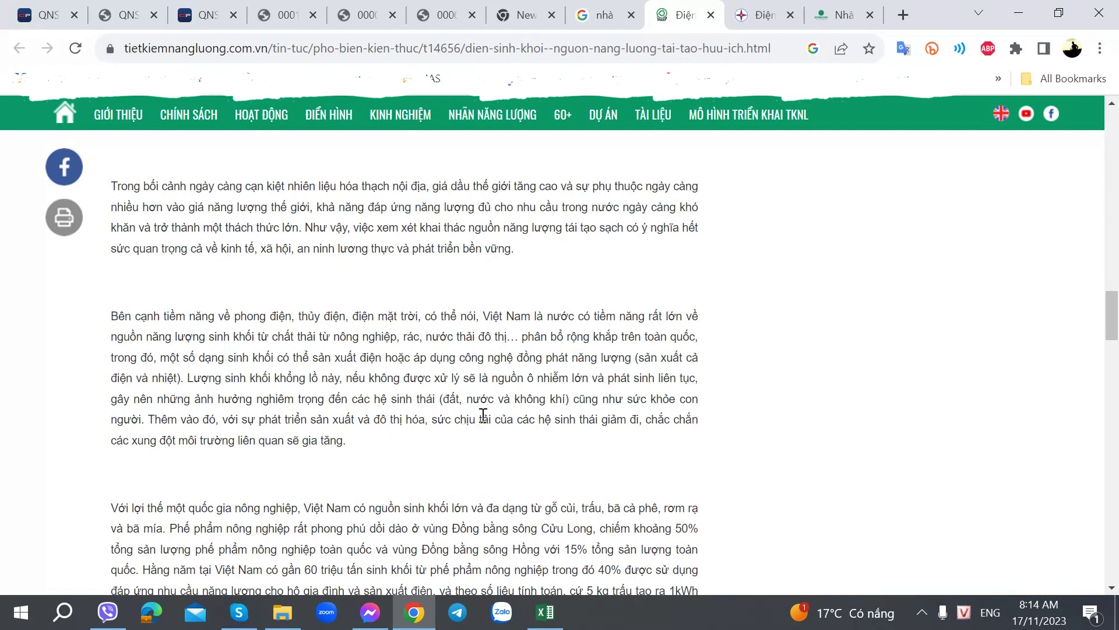
pyautogui.scroll(-3, 421, 437)
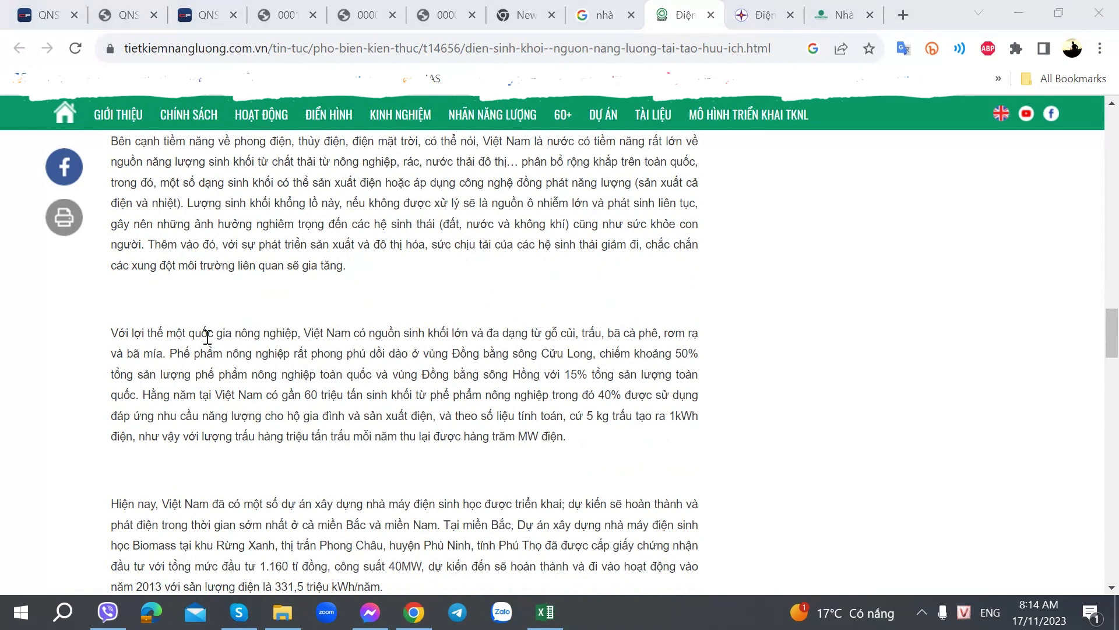
pyautogui.moveTo(207, 335); pyautogui.dragTo(304, 338)
pyautogui.click(300, 395)
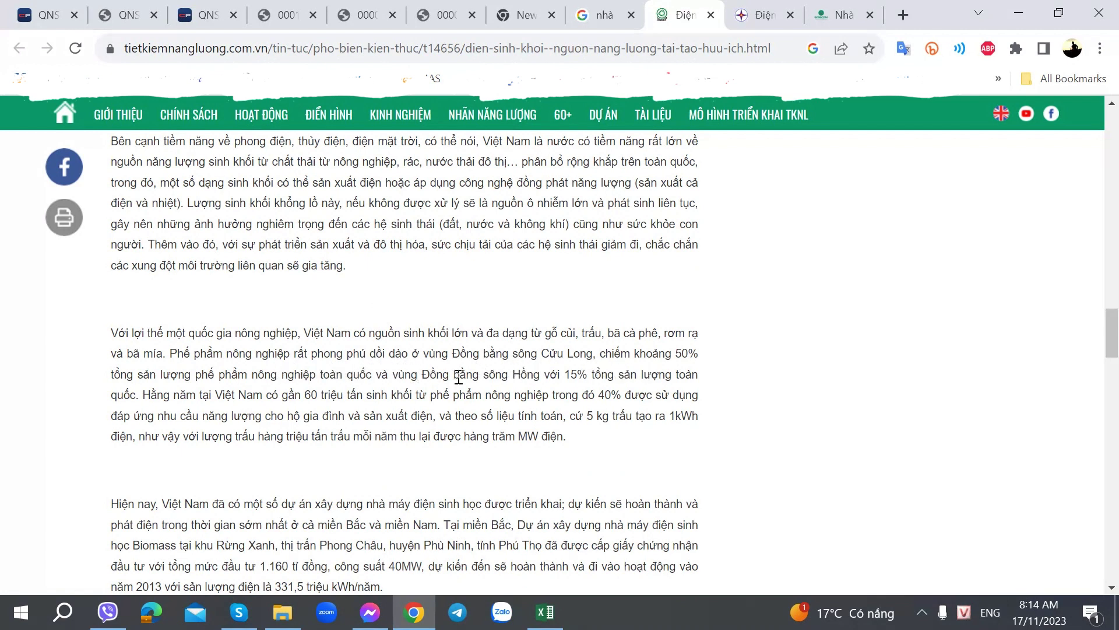
# Step: Read the article's paragraph on the Phú Thọ biomass project's investment, capacity and annual output, returning to Excel
pyautogui.scroll(-2, 437, 397)
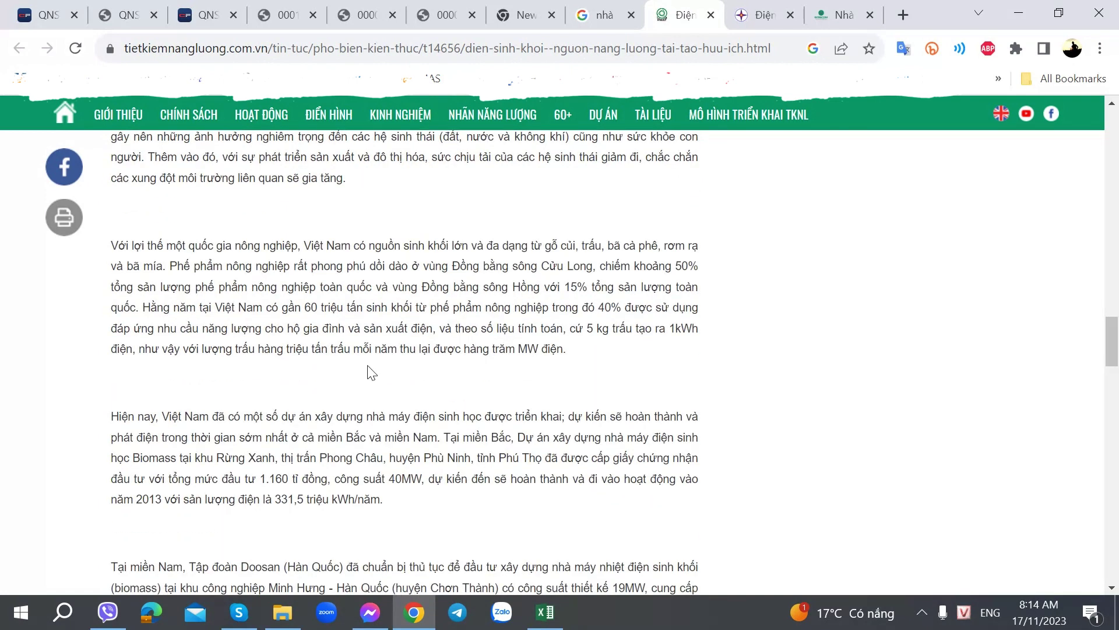
pyautogui.scroll(-2, 372, 373)
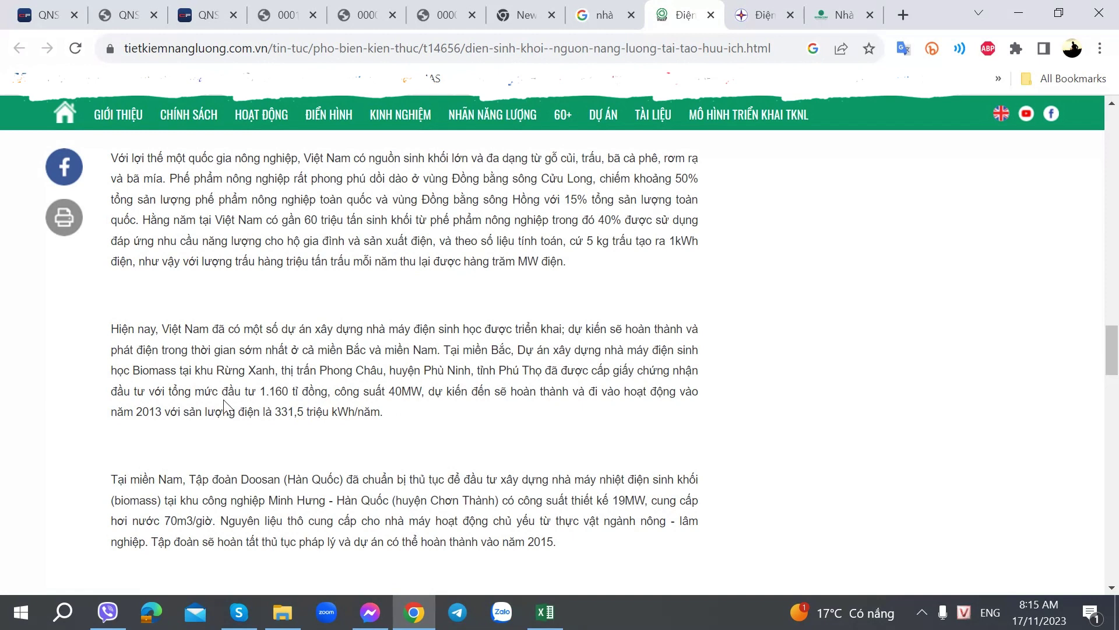
pyautogui.scroll(-1, 245, 390)
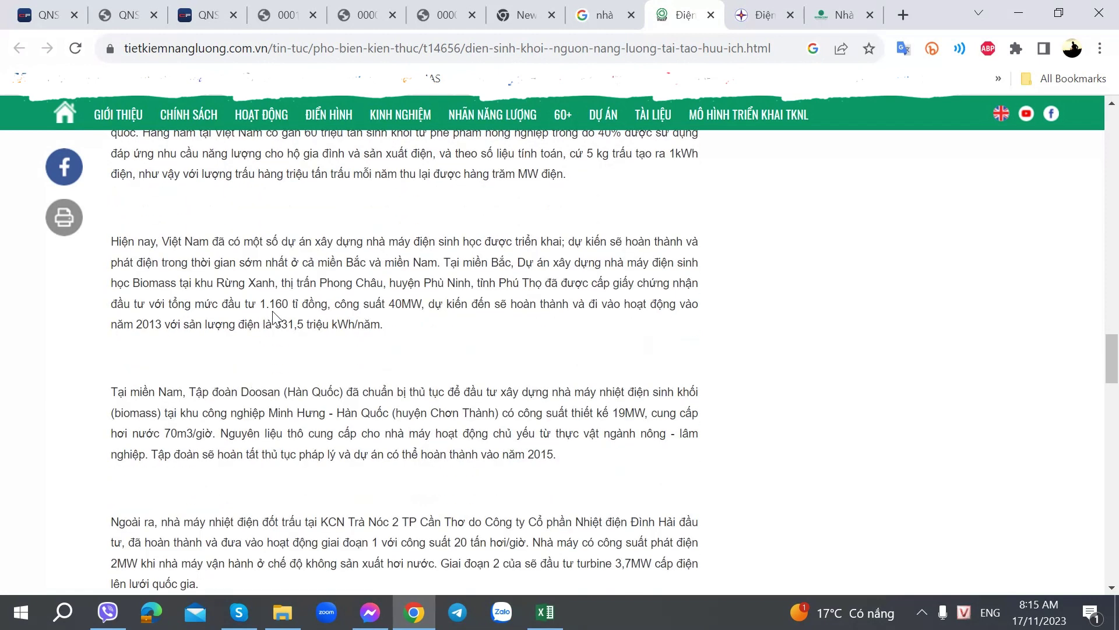
pyautogui.moveTo(243, 287); pyautogui.dragTo(387, 324)
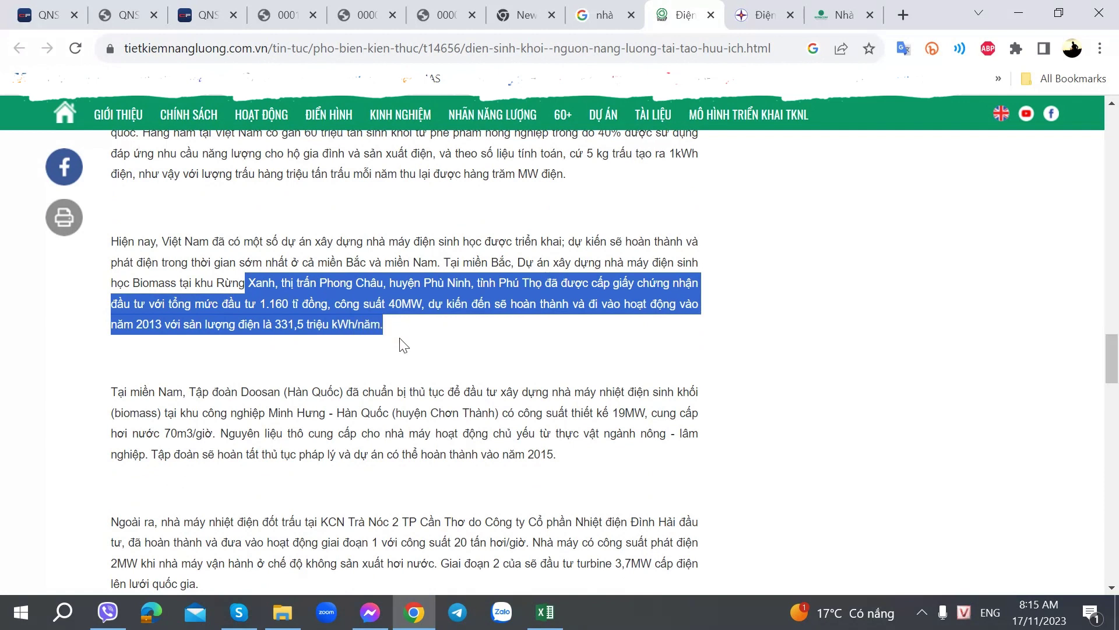
pyautogui.click(384, 331)
pyautogui.hotkey('alt', 'Tab')
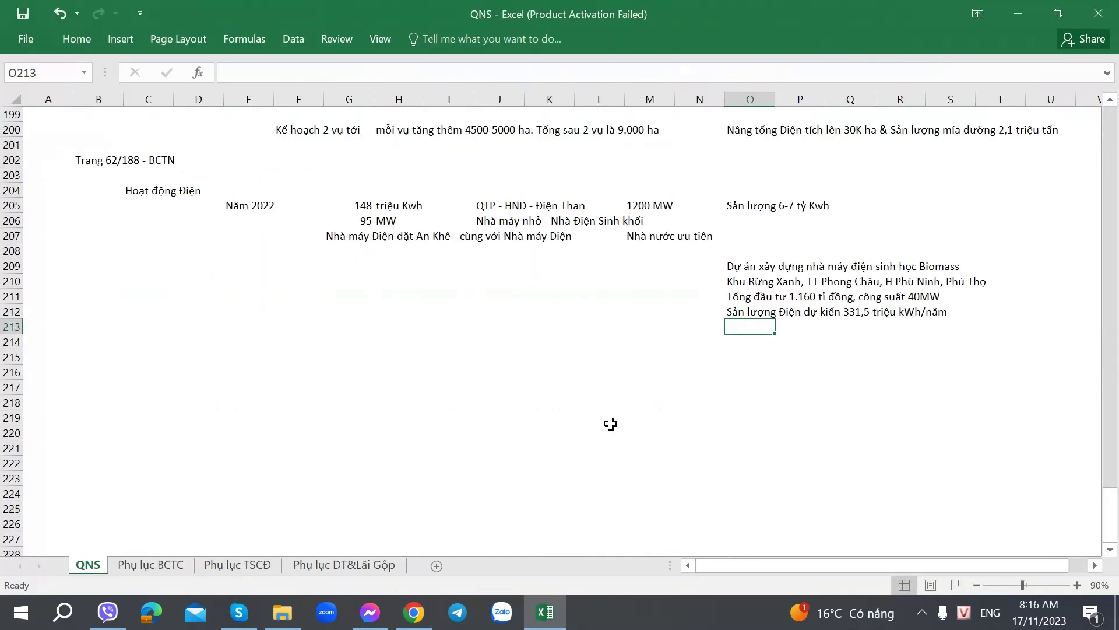
# Step: Compare the Phú Thọ biomass project notes in O209:O212 with QNS's 2022 electricity output and capacity in G205:G206
pyautogui.click(748, 263)
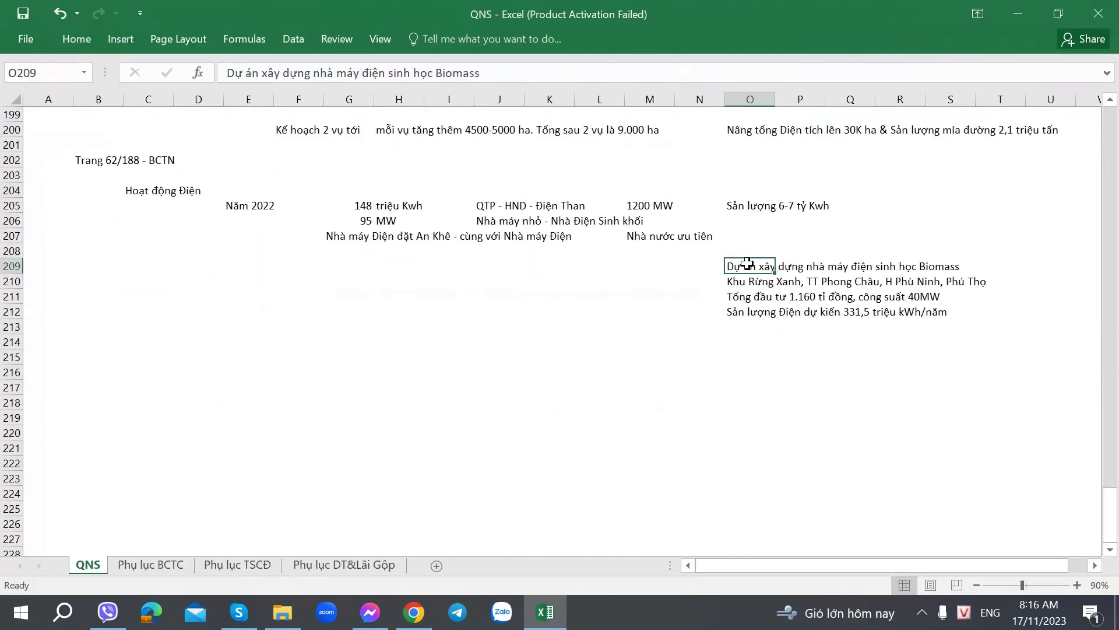
pyautogui.click(365, 208)
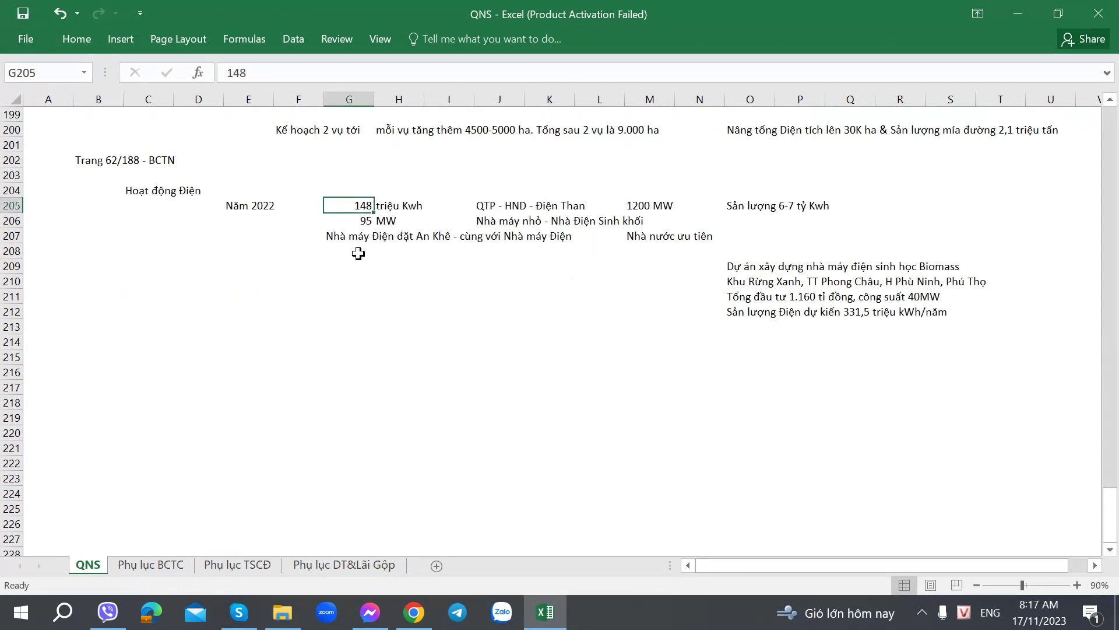
pyautogui.click(548, 299)
pyautogui.click(350, 208)
pyautogui.click(748, 311)
pyautogui.click(746, 299)
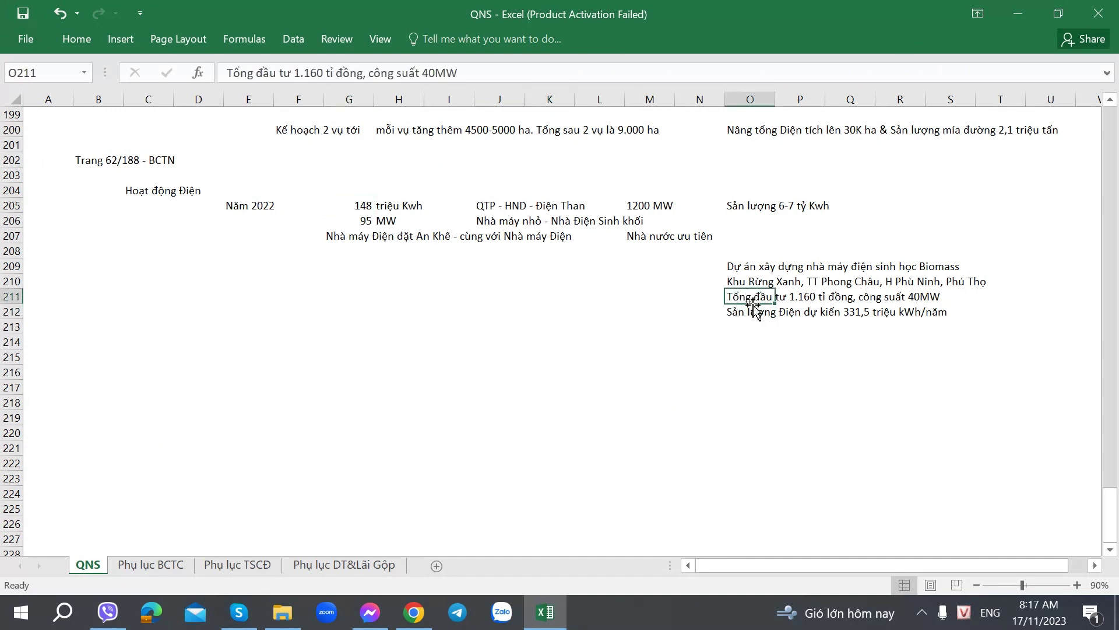
pyautogui.click(371, 223)
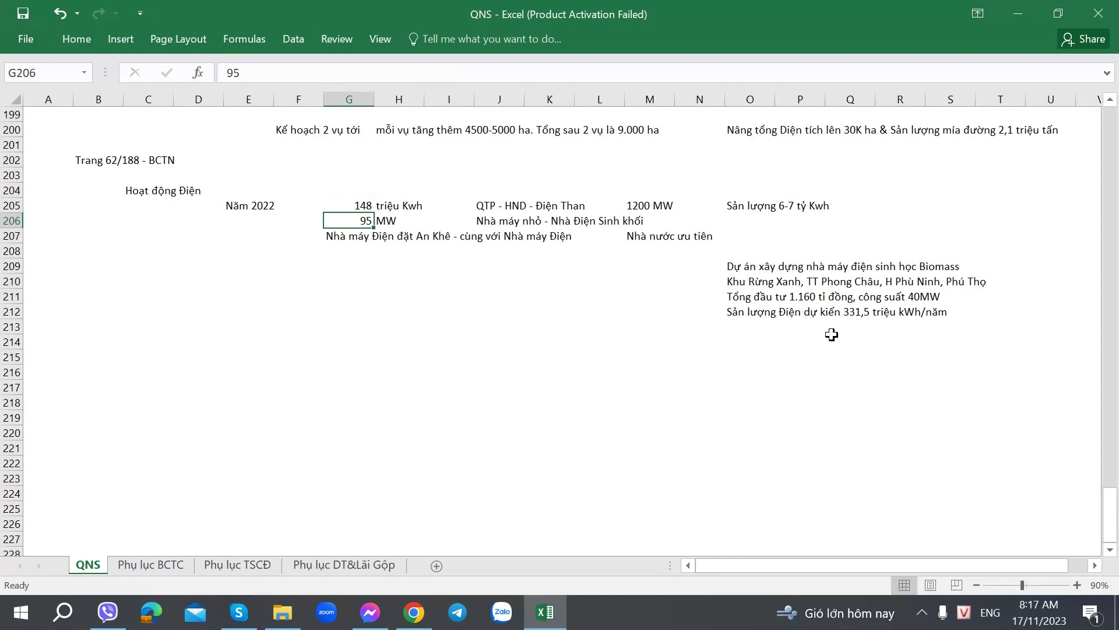
pyautogui.click(747, 313)
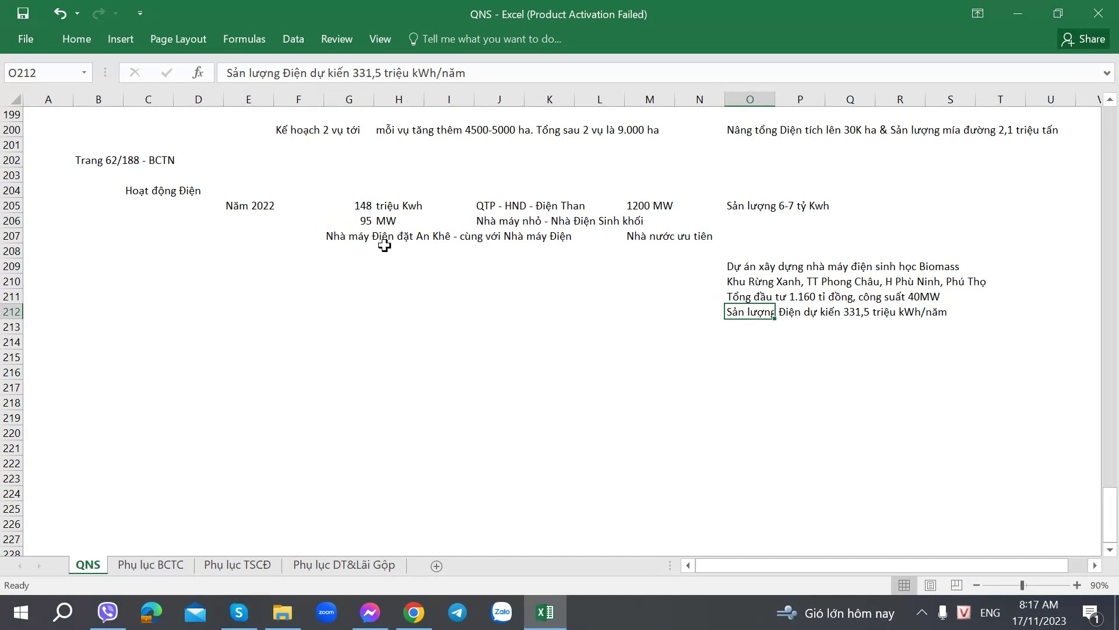
pyautogui.click(361, 208)
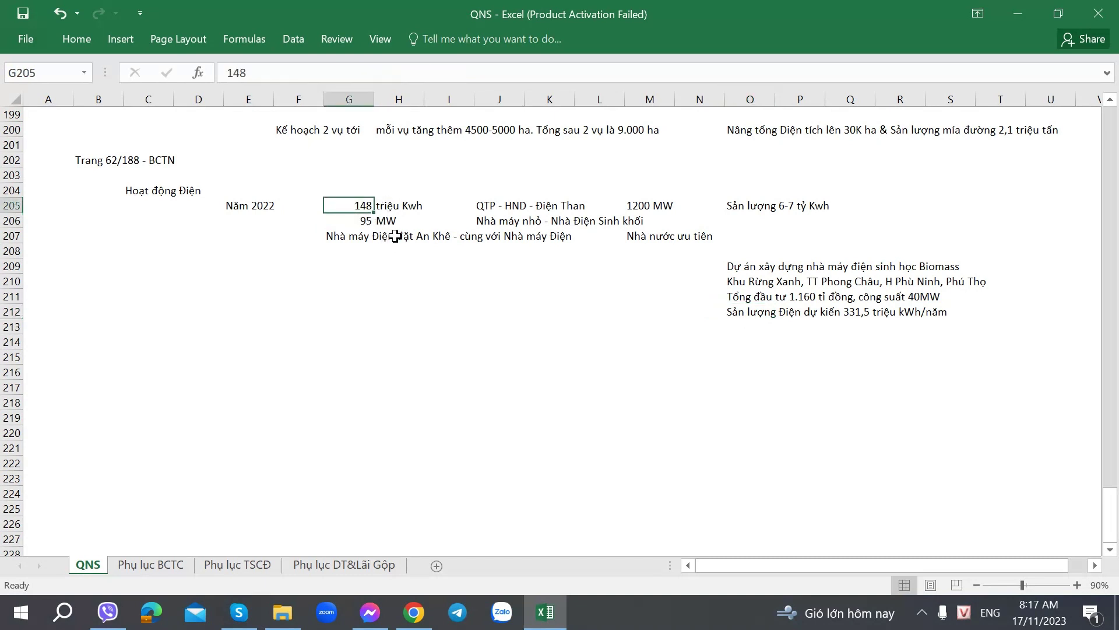
pyautogui.click(395, 236)
pyautogui.click(353, 208)
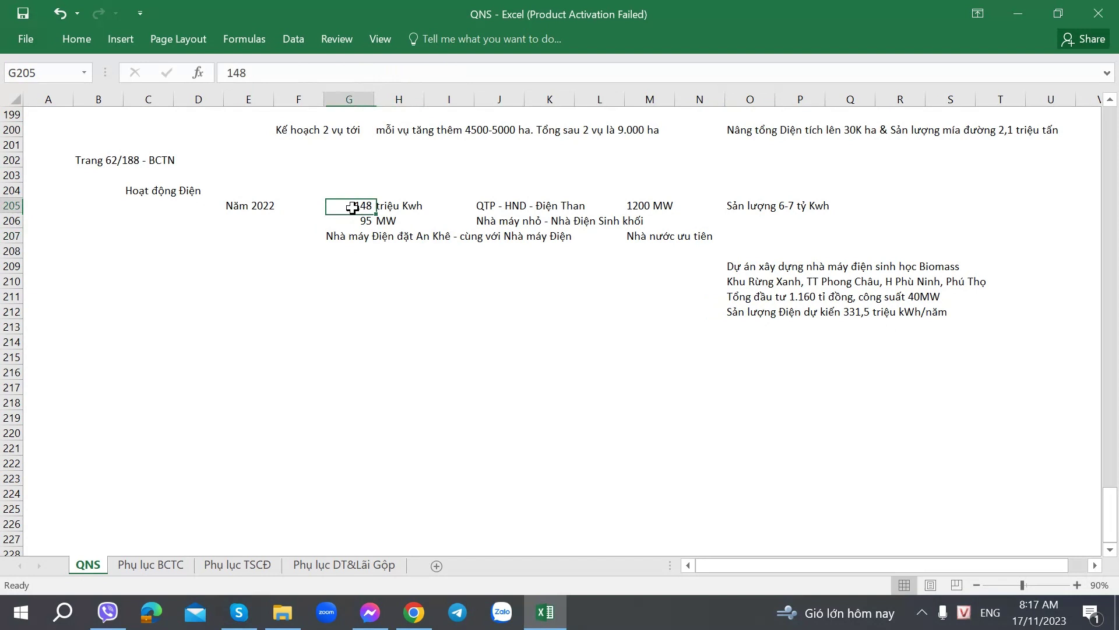
pyautogui.click(356, 268)
pyautogui.click(342, 210)
pyautogui.click(332, 264)
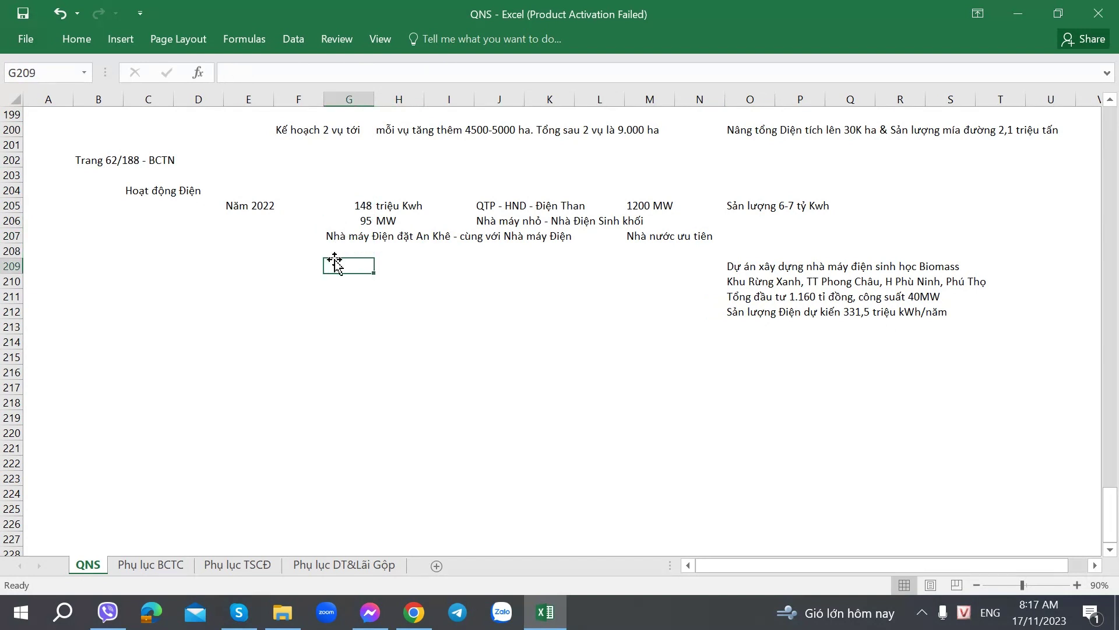
pyautogui.click(245, 253)
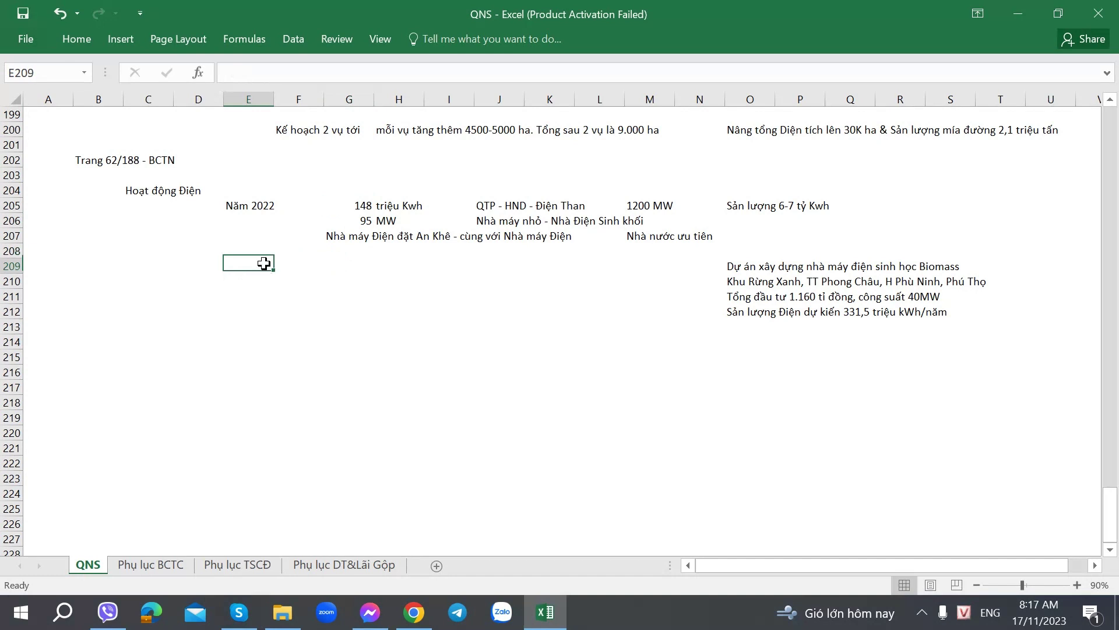
pyautogui.click(369, 219)
pyautogui.click(379, 202)
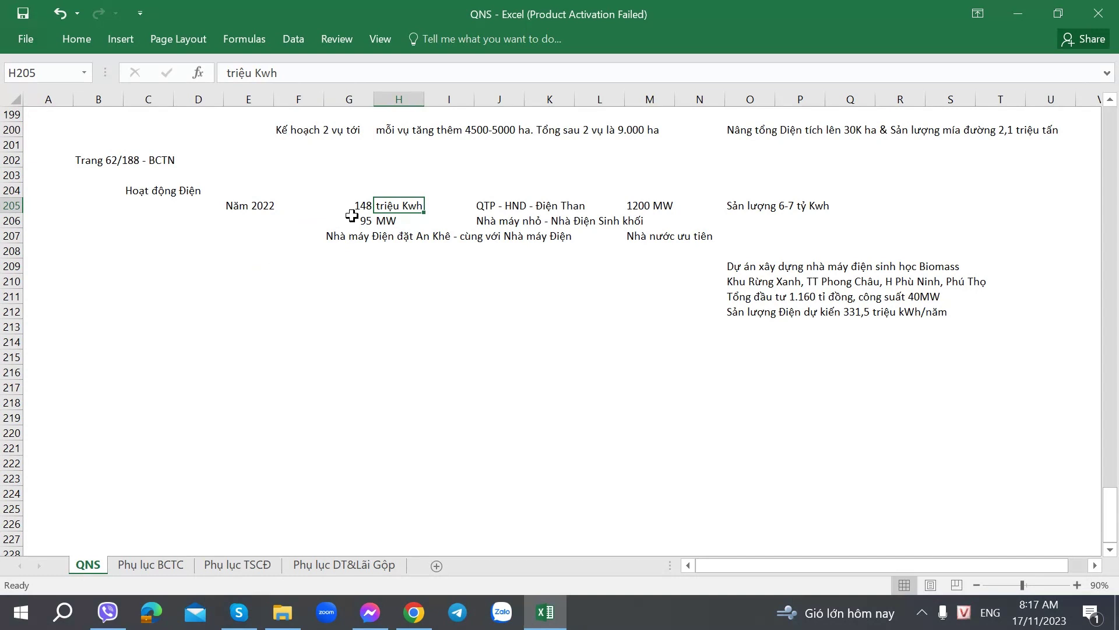
pyautogui.click(252, 271)
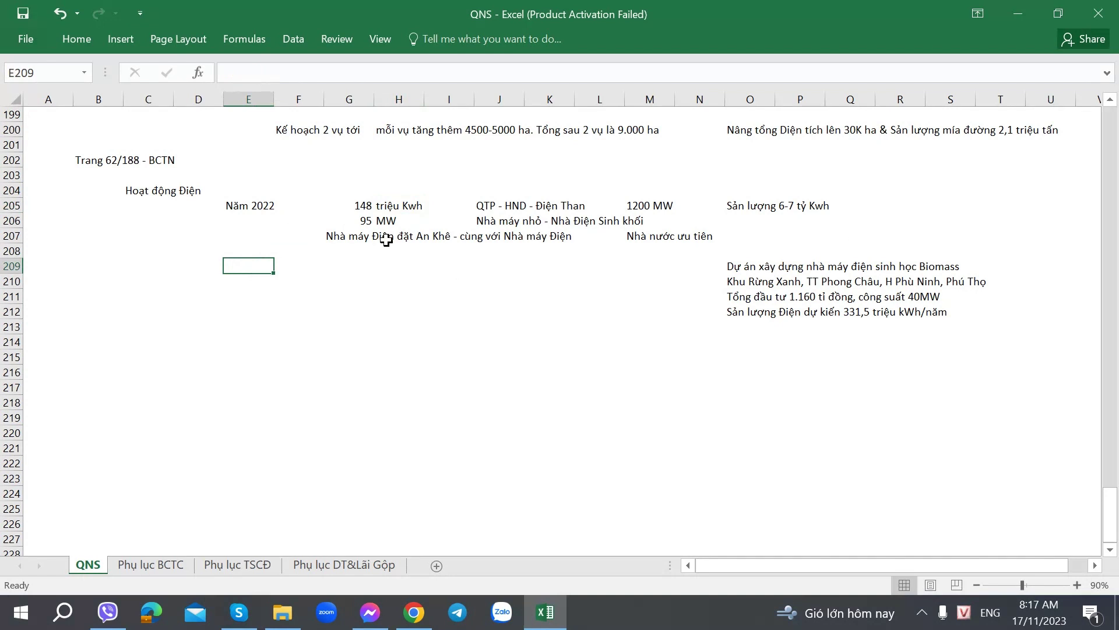
pyautogui.click(366, 207)
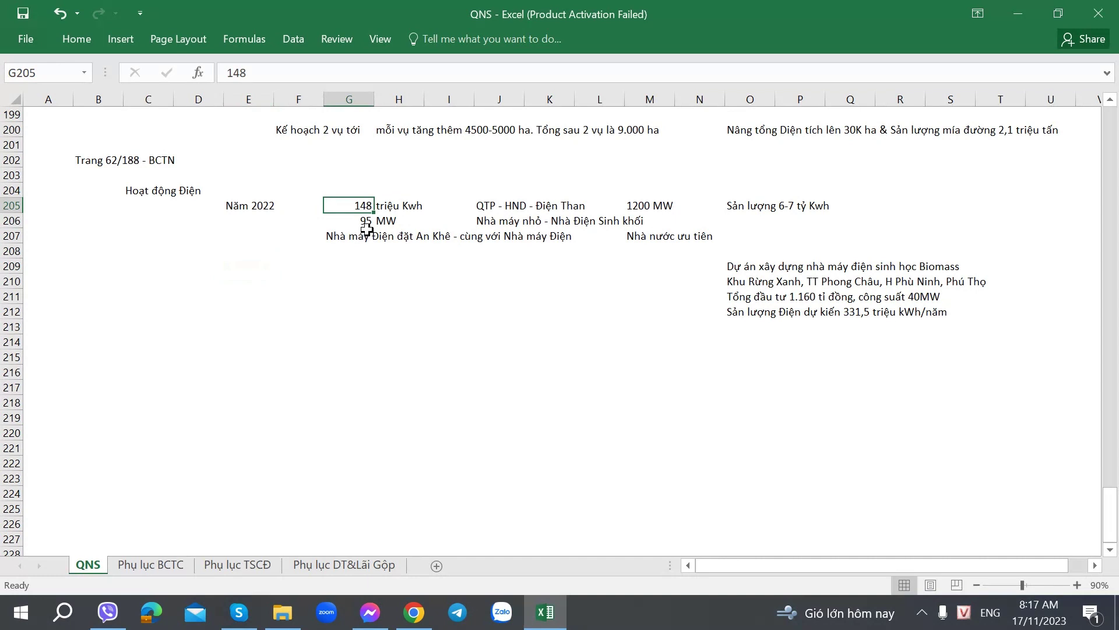
pyautogui.click(362, 264)
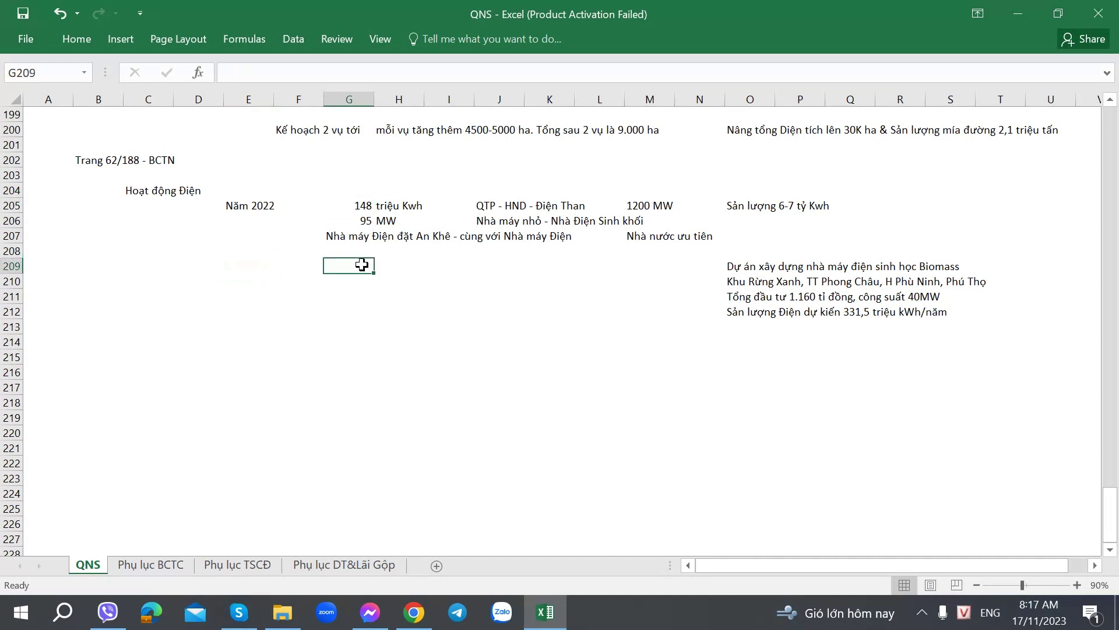
pyautogui.click(353, 209)
pyautogui.click(262, 267)
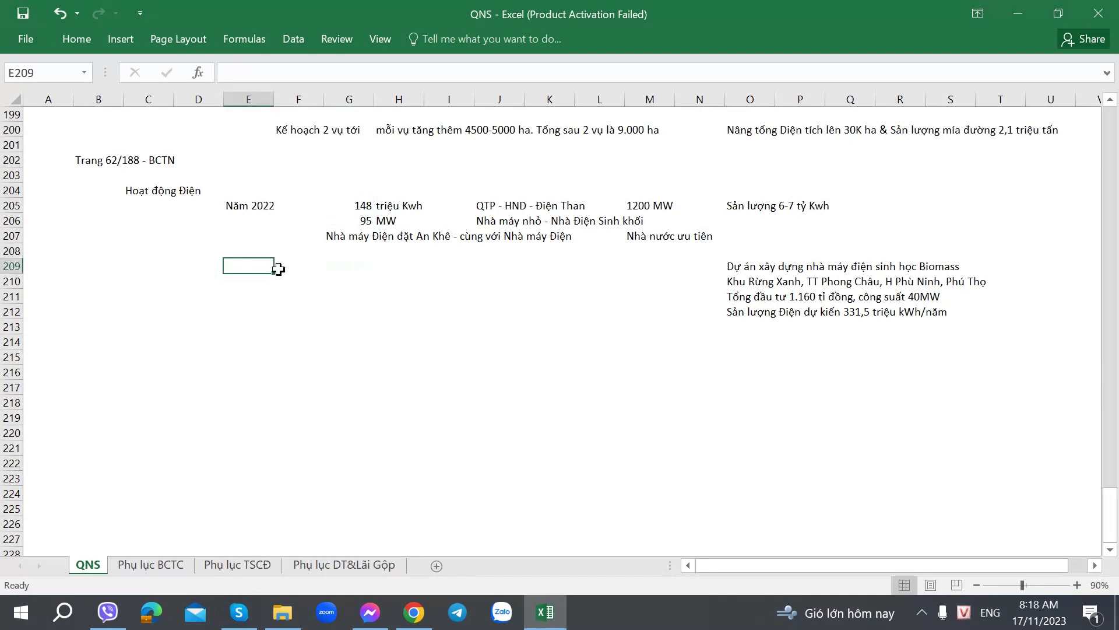
# Step: In Chrome, skim the biomass article's closing paragraphs, then return to the biomass electricity section on page 63 of the QNS annual report
pyautogui.hotkey('alt', 'Tab')
pyautogui.hotkey('alt', 'Tab')
pyautogui.hotkey('alt', 'Tab')
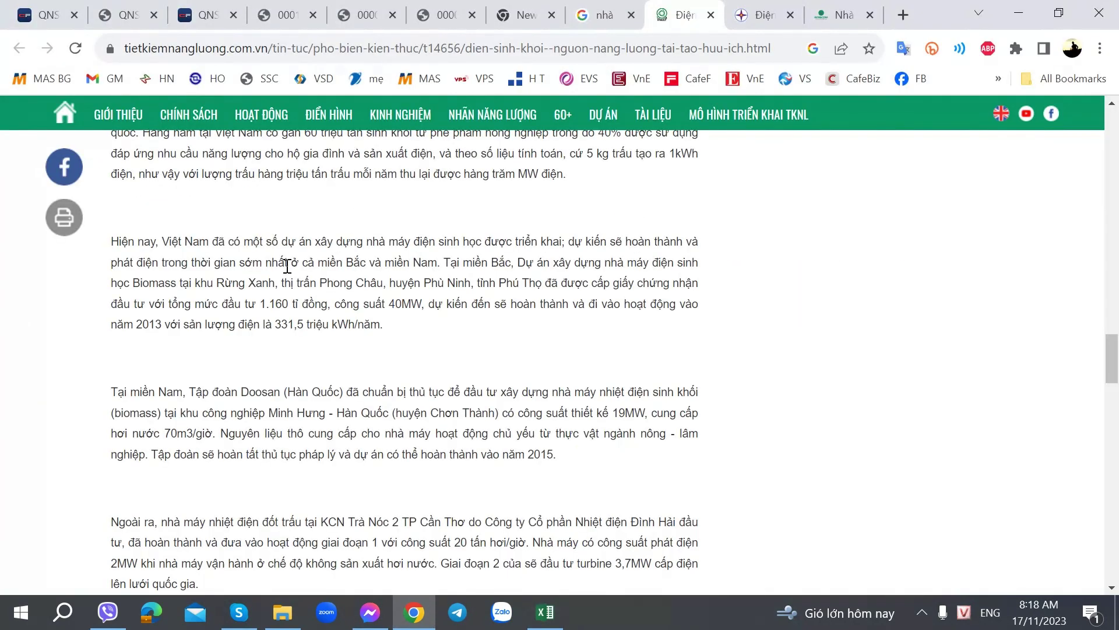
pyautogui.hotkey('alt', 'Tab')
pyautogui.hotkey('alt', 'Tab')
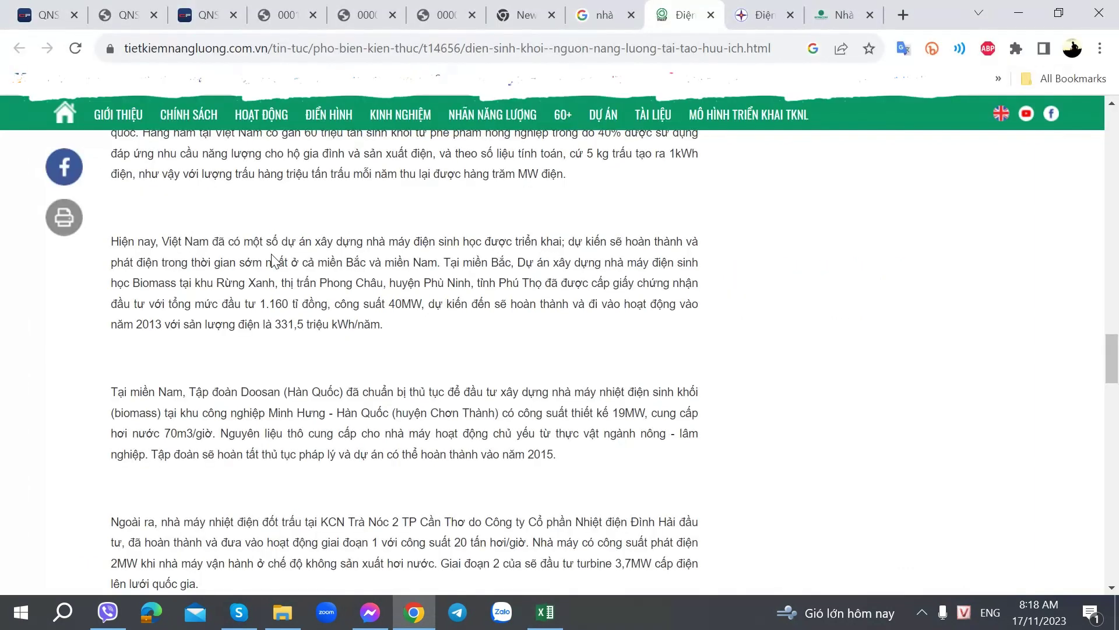
pyautogui.scroll(-5, 269, 254)
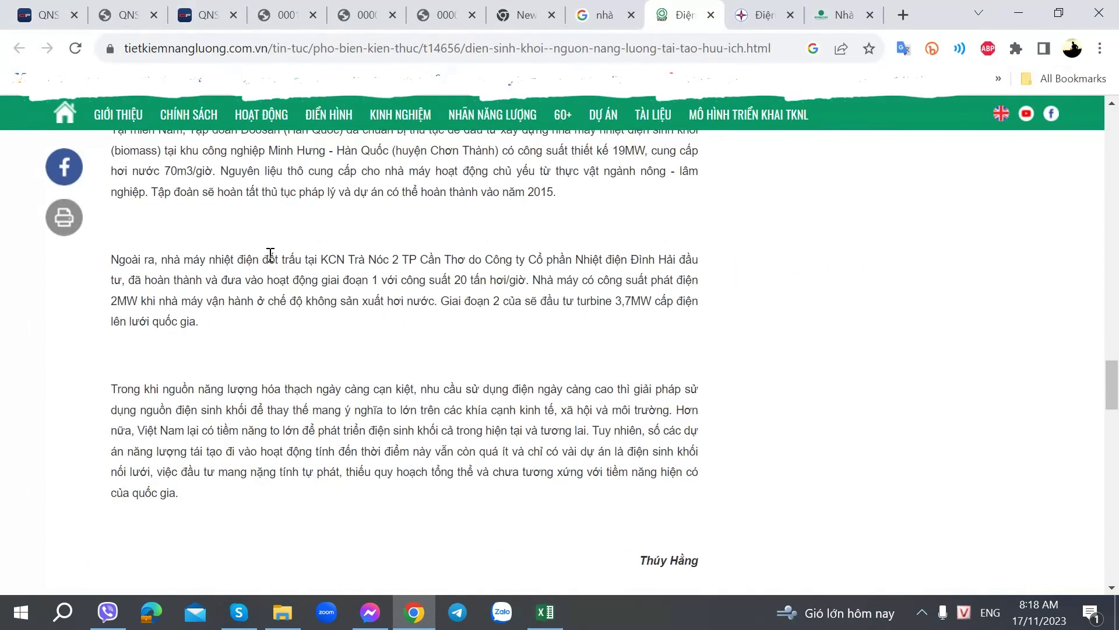
pyautogui.hotkey('ctrl', '2')
pyautogui.scroll(-1, 247, 489)
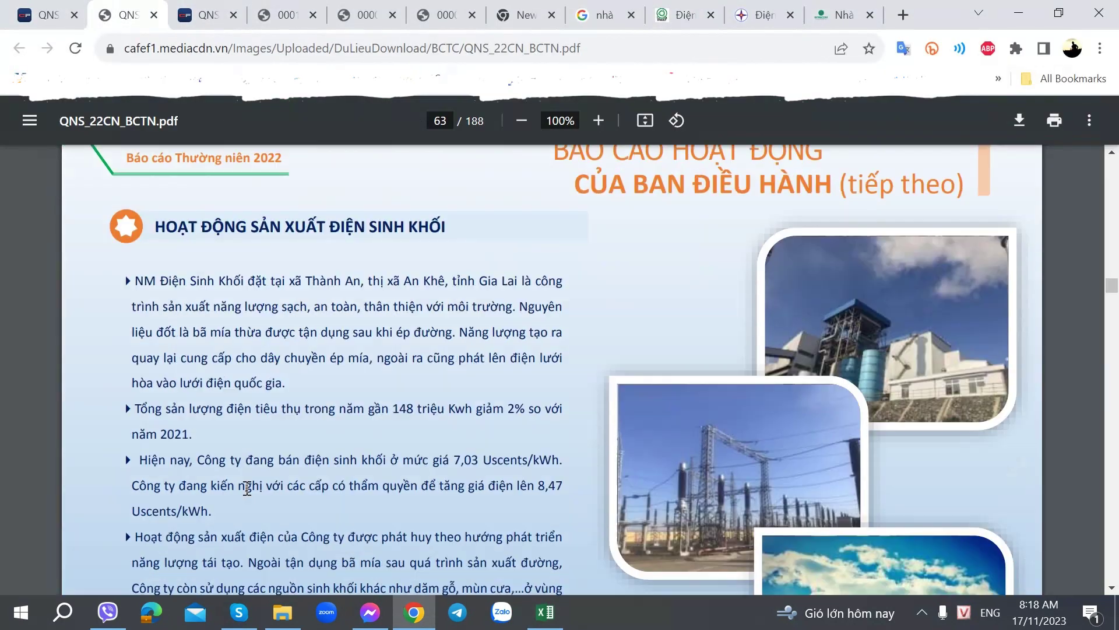
# Step: Using the biomass section of the annual report as reference, enter "Nguyên liệu đốt bã mìa thừa sau khi ép đường" in E209 in Excel
pyautogui.scroll(-3, 247, 488)
pyautogui.scroll(2, 247, 487)
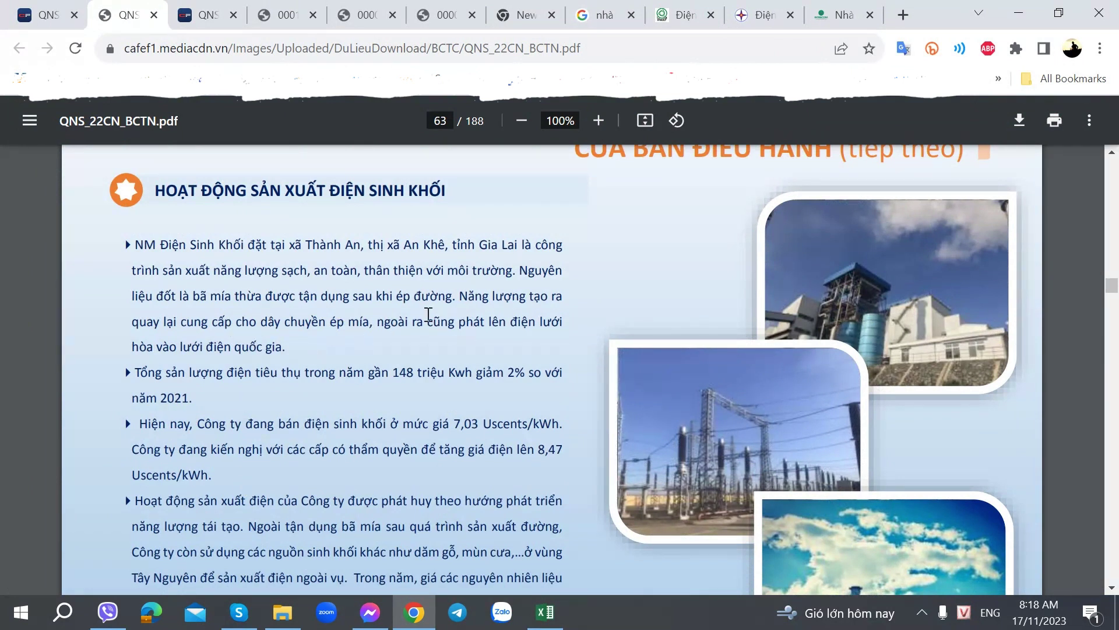
pyautogui.hotkey('alt', 'Tab')
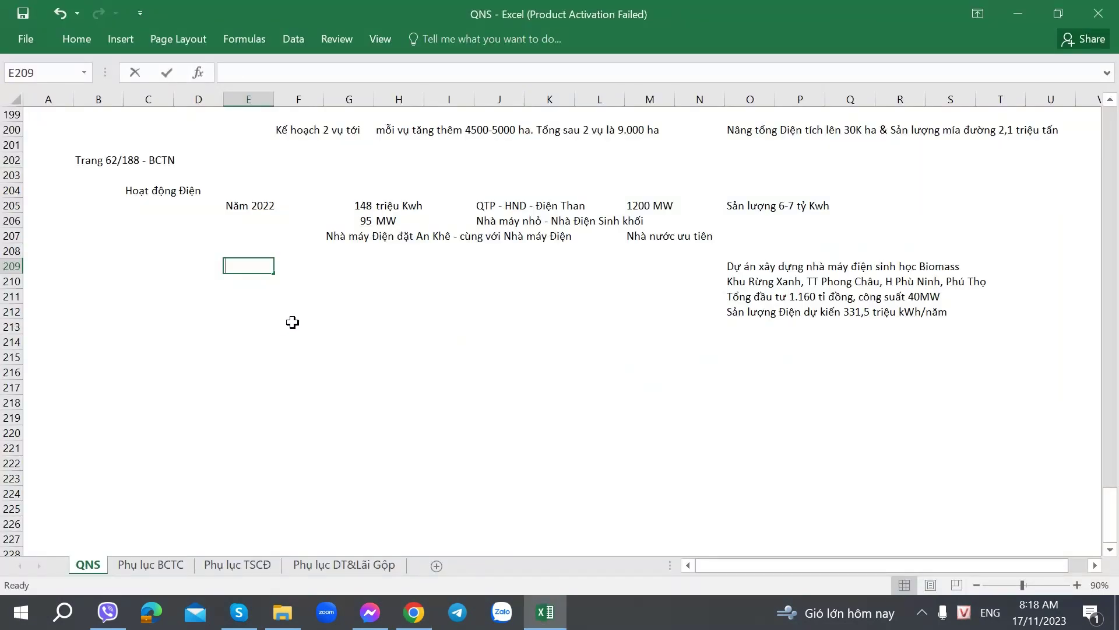
pyautogui.write('Nguyeyn (')
pyautogui.press('BackSpace')
pyautogui.press('BackSpace')
pyautogui.press('BackSpace')
pyautogui.press('BackSpace')
pyautogui.press('BackSpace')
pyautogui.press('BackSpace')
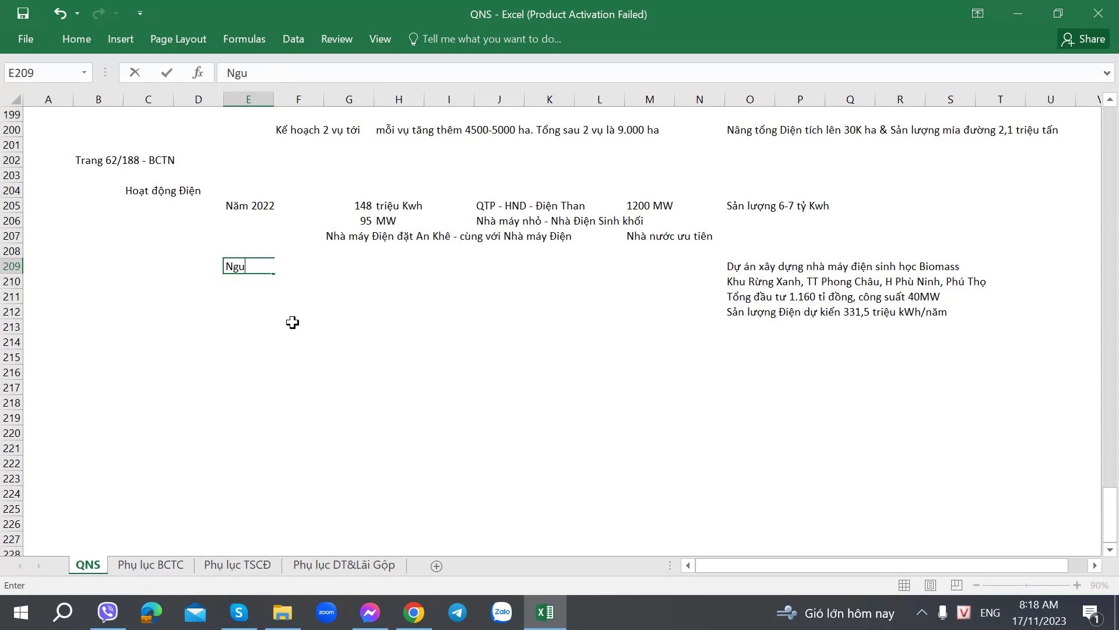
pyautogui.write('yen liệu')
pyautogui.hotkey('alt', 'Tab')
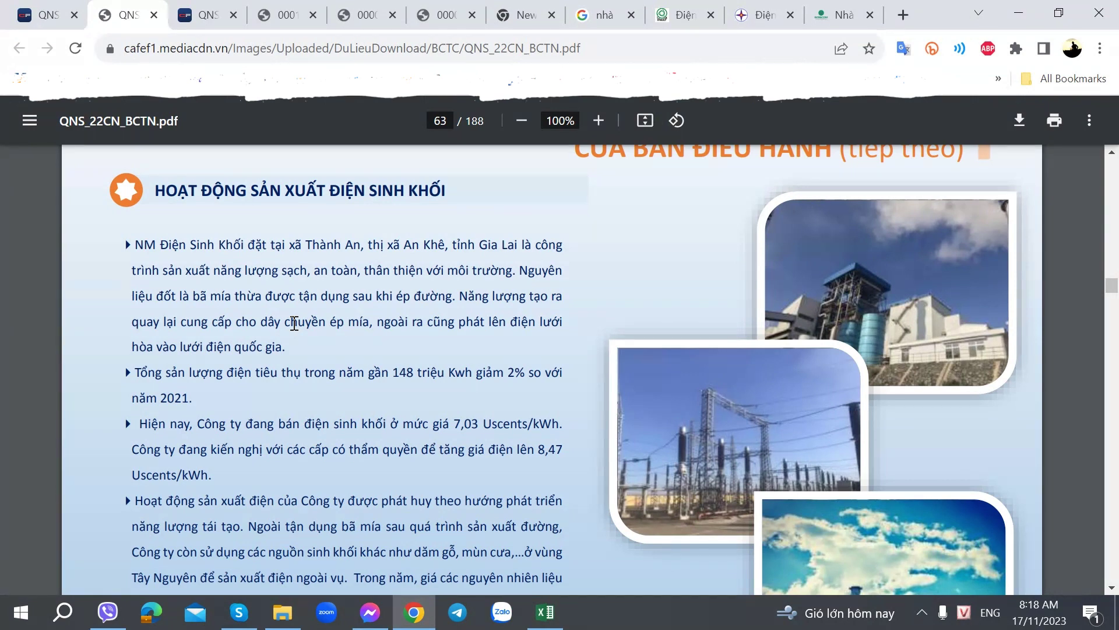
pyautogui.hotkey('alt', 'Tab')
pyautogui.write('u đô')
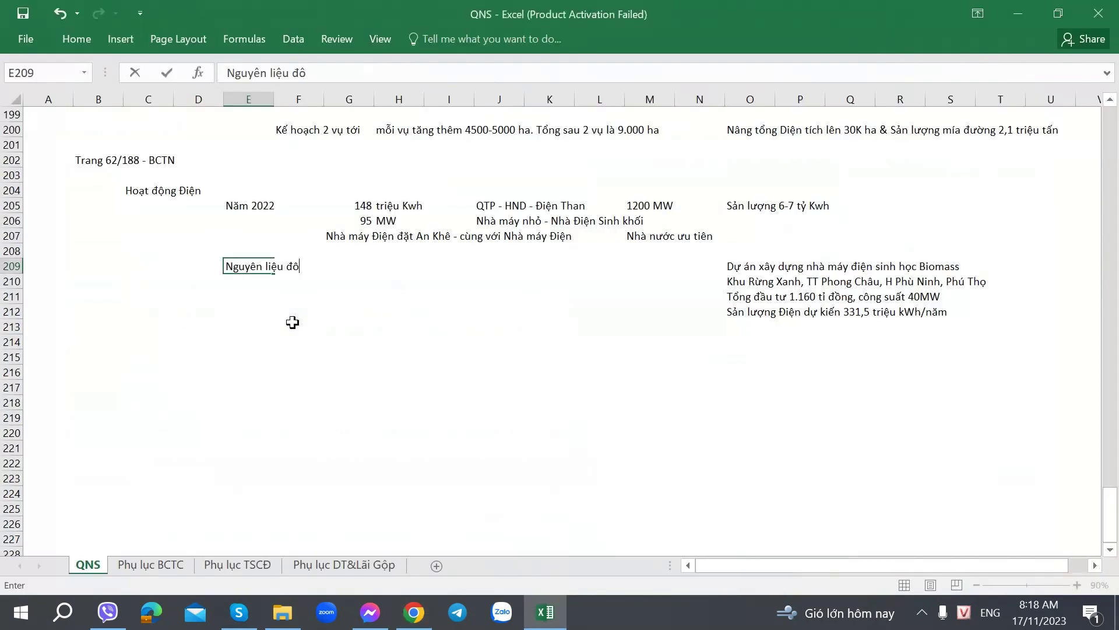
pyautogui.write('t bã mia thừa')
pyautogui.hotkey('alt', 'Tab')
pyautogui.hotkey('alt', 'Tab')
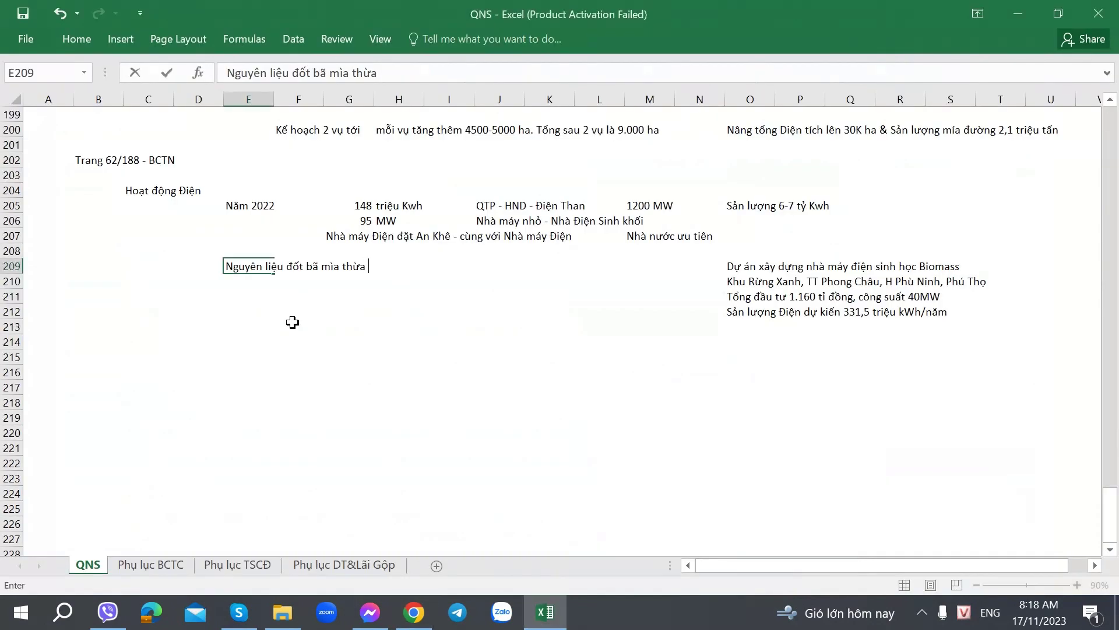
pyautogui.write('sau khi ép d')
pyautogui.write('ường')
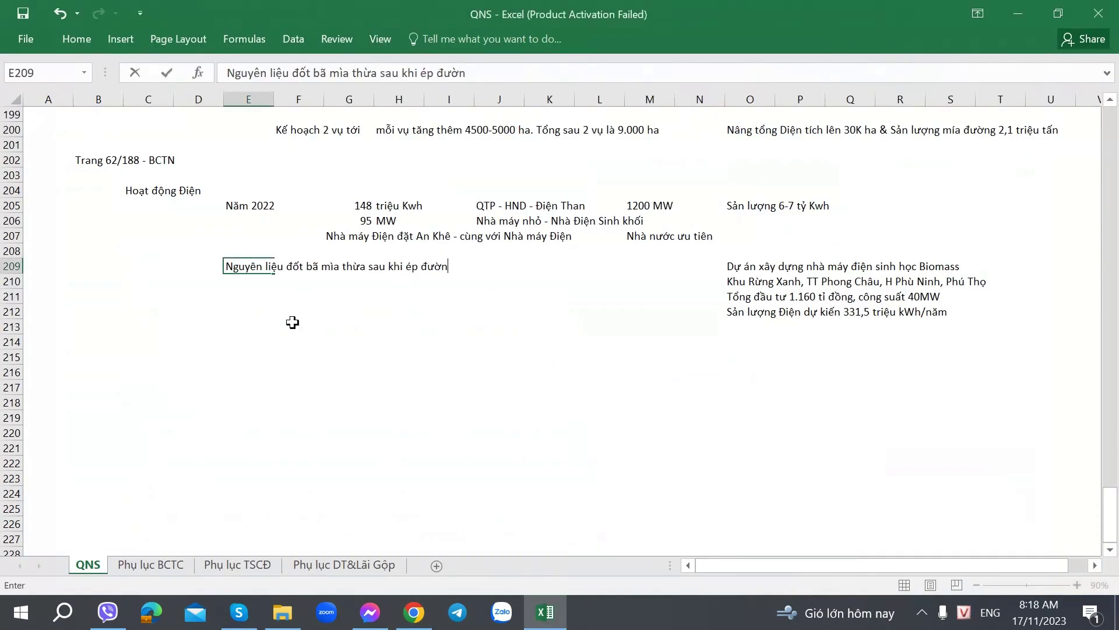
pyautogui.press('Return')
# Step: Consult the report in Chrome and add the note "Năng lượng cung cấp cho nhà máy ép mía" in F210 of the Excel sheet
pyautogui.hotkey('alt', 'Tab')
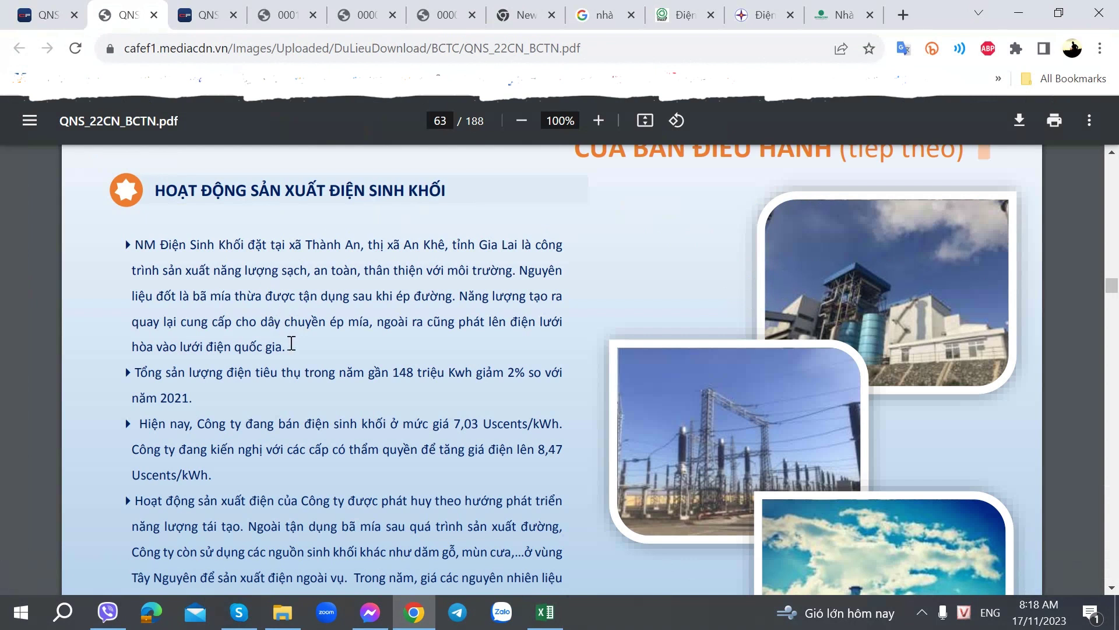
pyautogui.hotkey('alt', 'Tab')
pyautogui.write('Năng luộng')
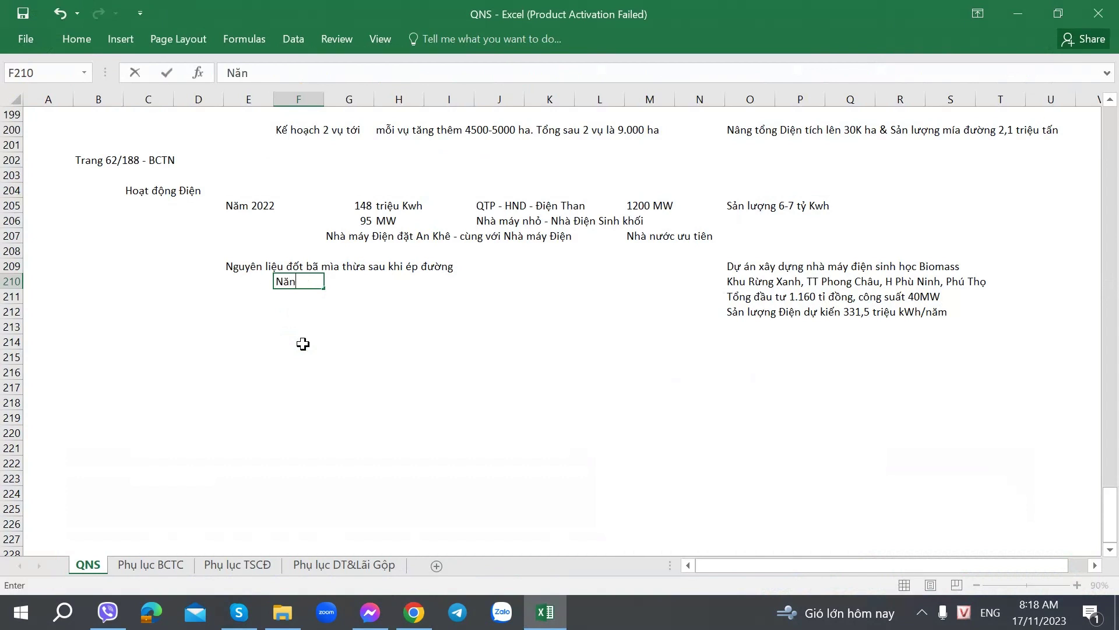
pyautogui.press('BackSpace')
pyautogui.press('BackSpace')
pyautogui.press('BackSpace')
pyautogui.press('BackSpace')
pyautogui.write('ượng cung cápa cho')
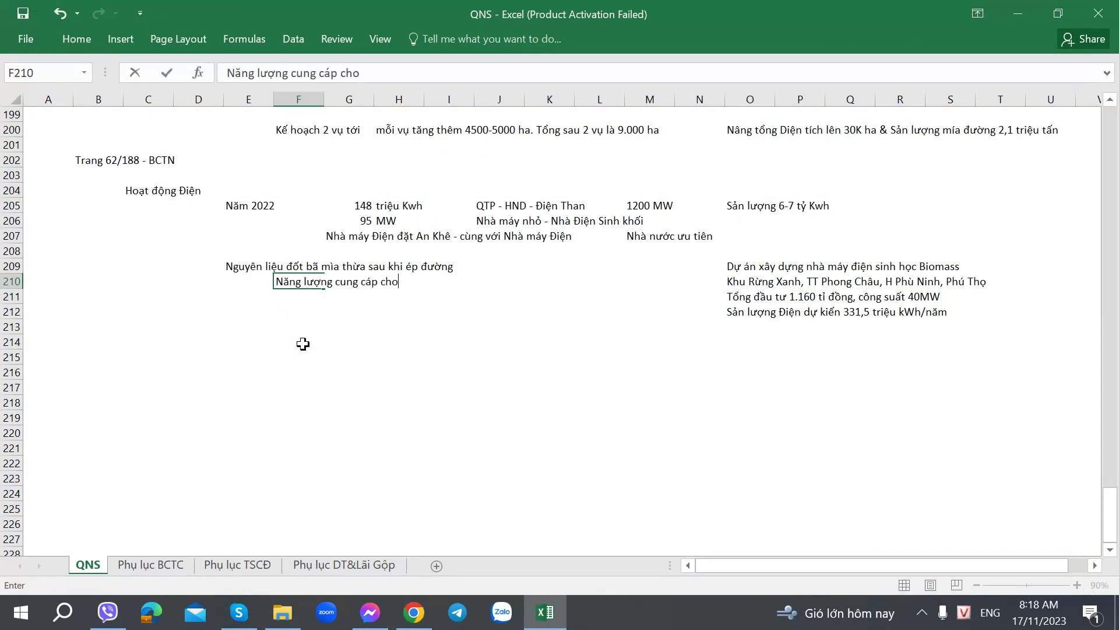
pyautogui.press('BackSpace')
pyautogui.press('BackSpace')
pyautogui.press('BackSpace')
pyautogui.press('BackSpace')
pyautogui.write('cho nhà máy ép mía')
pyautogui.press('Right')
pyautogui.press('Right')
pyautogui.press('Right')
pyautogui.press('Right')
pyautogui.press('Right')
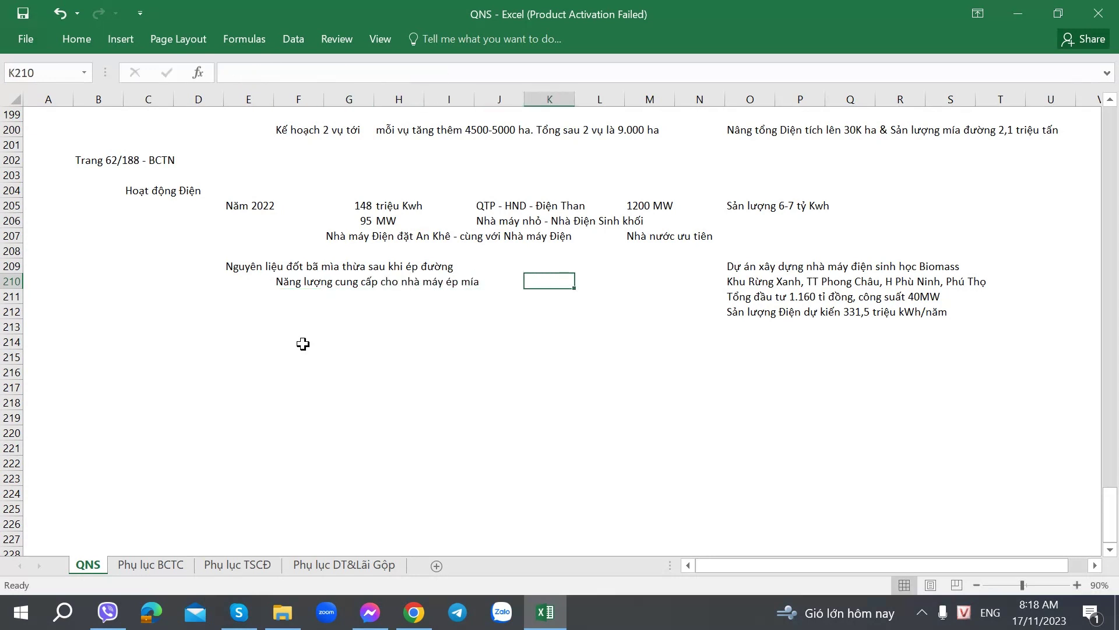
# Step: Recheck the report's grid supply wording in Chrome and enter "Nếu thừa phát lên lưới" in F211 of the Excel sheet
pyautogui.click(293, 303)
pyautogui.hotkey('alt', 'Tab')
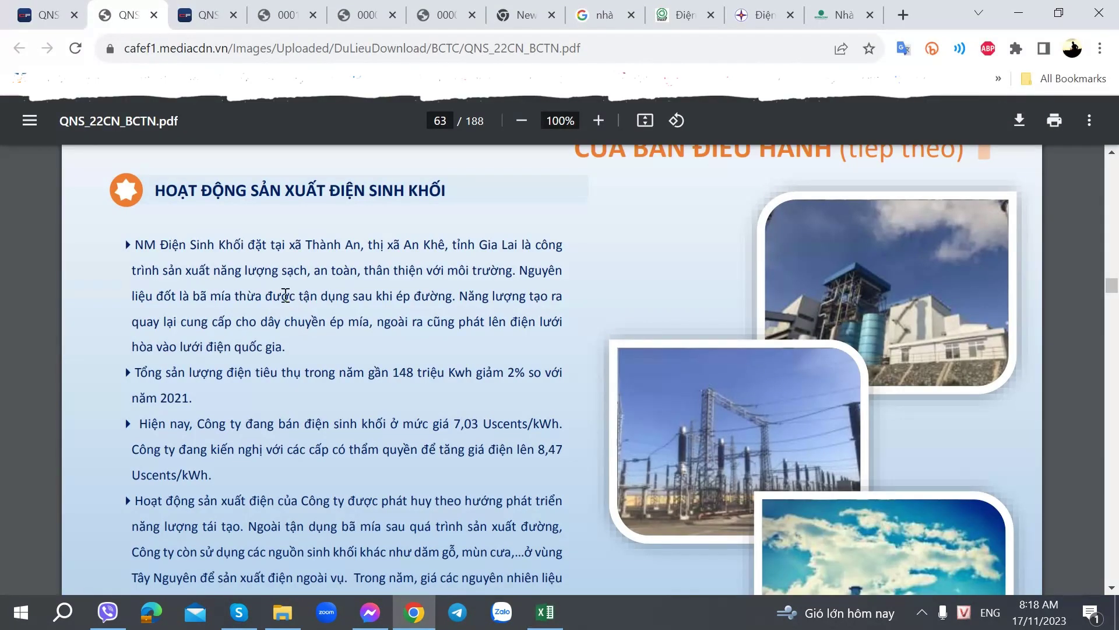
pyautogui.hotkey('alt', 'Tab')
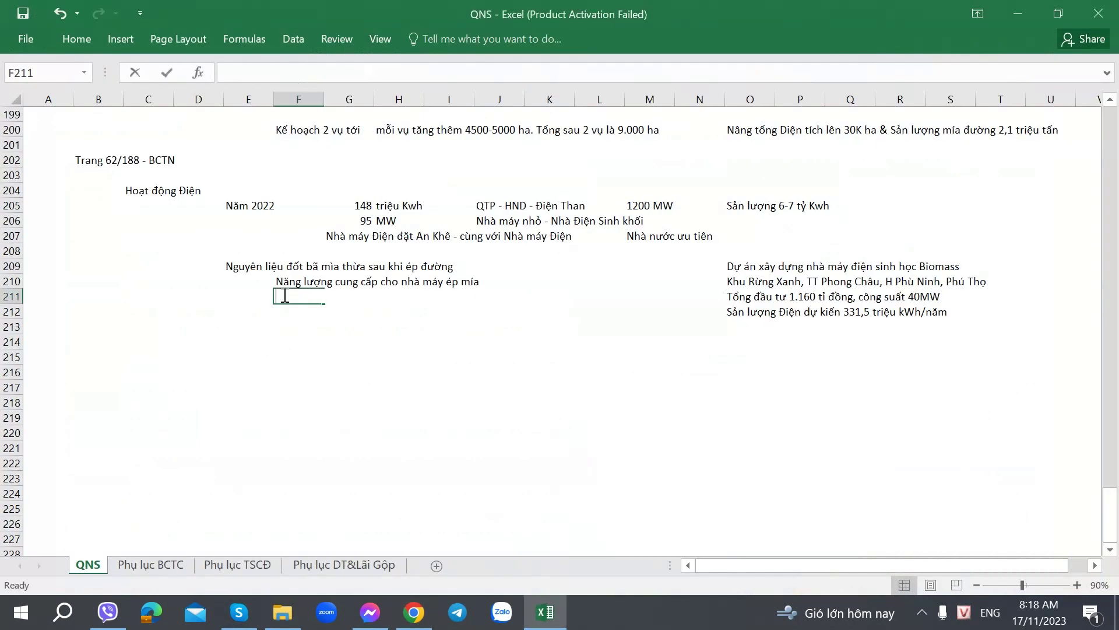
pyautogui.write('Nếu thừa phát ')
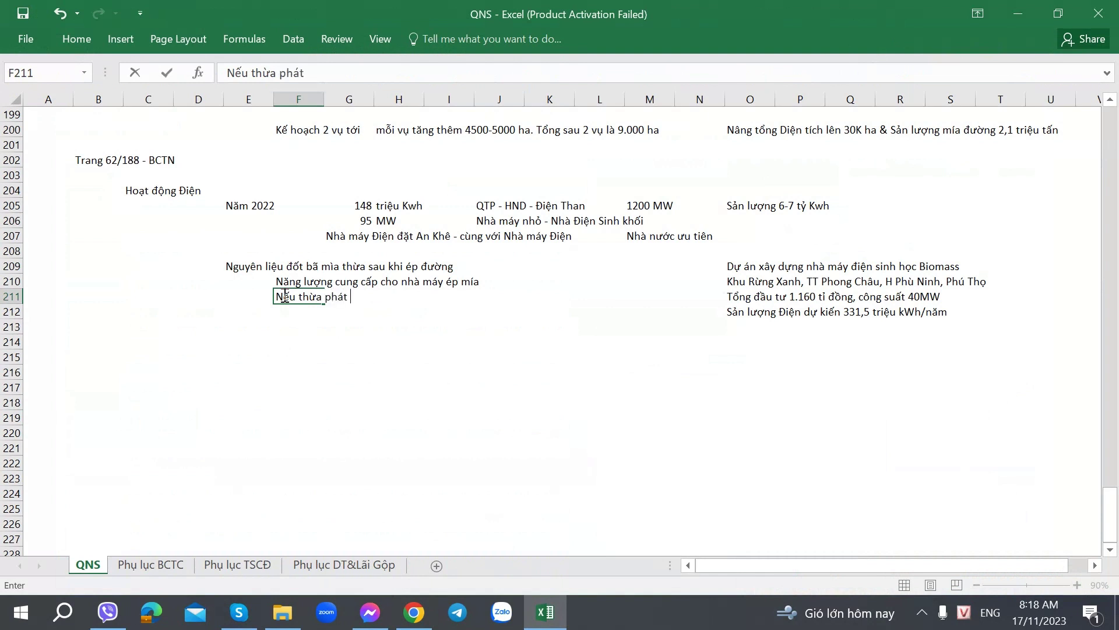
pyautogui.write('lên luwới')
pyautogui.press('Return')
# Step: In Chrome, read page 63 of the annual report on biomass electricity consumption and selling price
pyautogui.hotkey('alt', 'Tab')
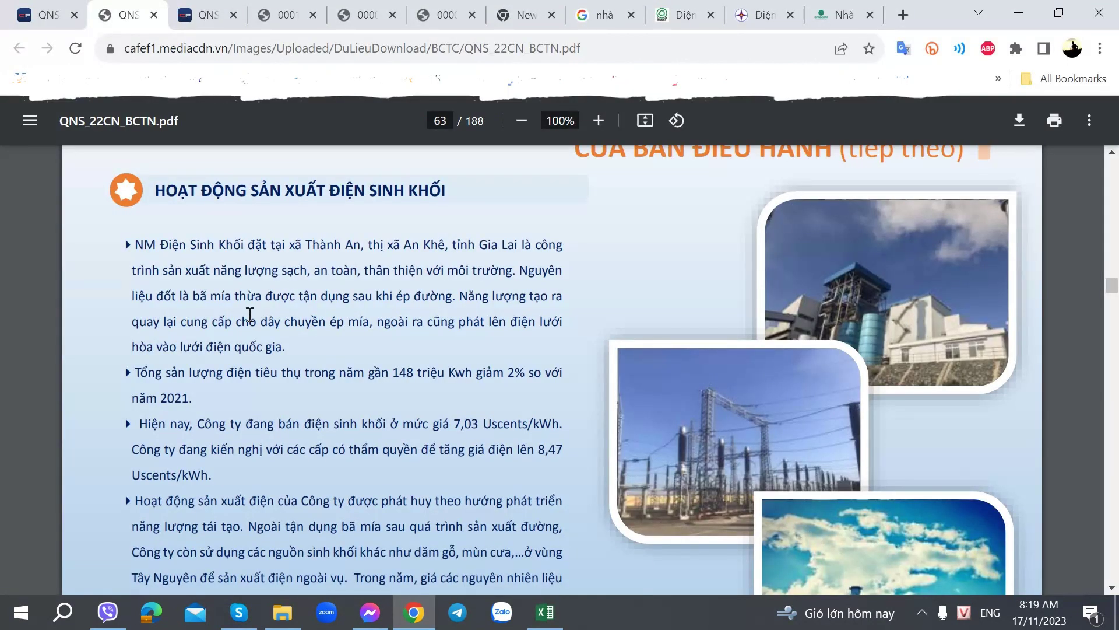
pyautogui.scroll(-2, 246, 328)
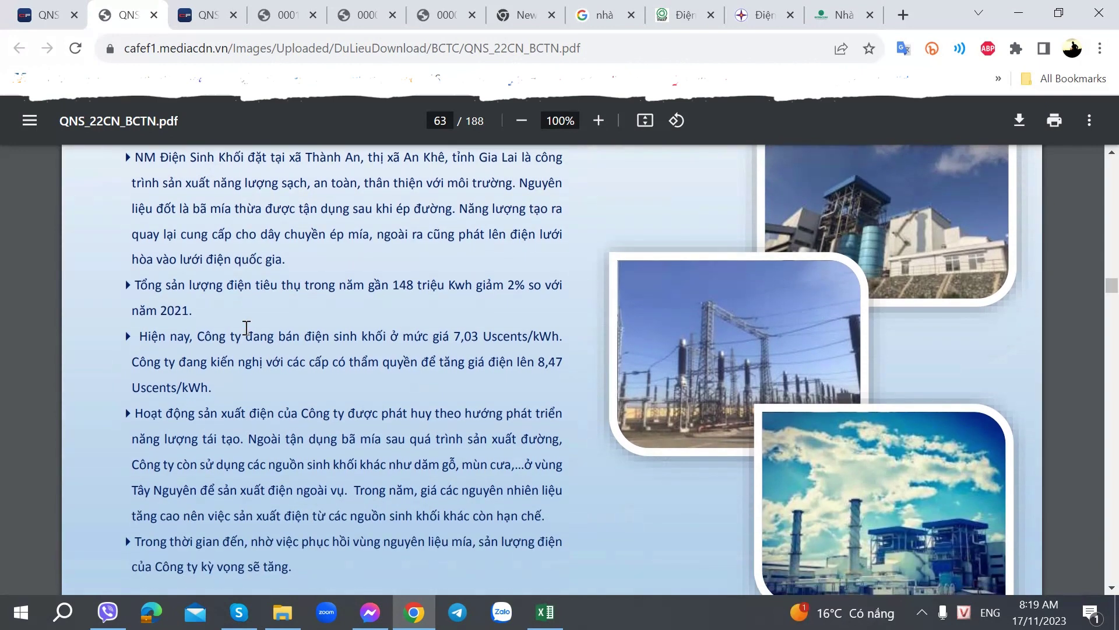
pyautogui.scroll(2, 234, 331)
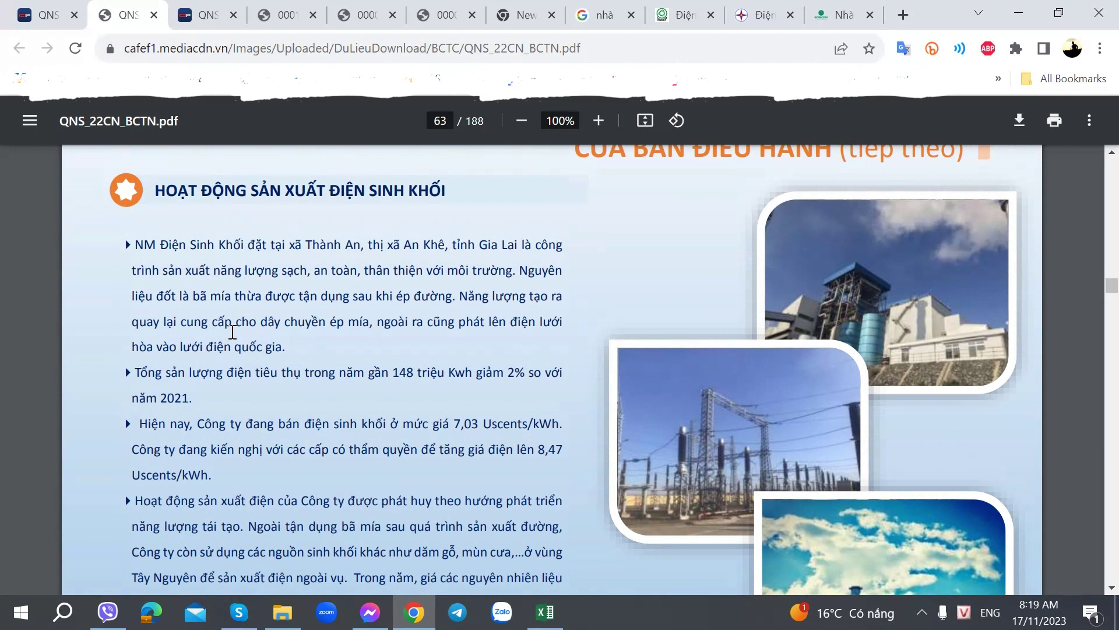
pyautogui.scroll(2, 233, 331)
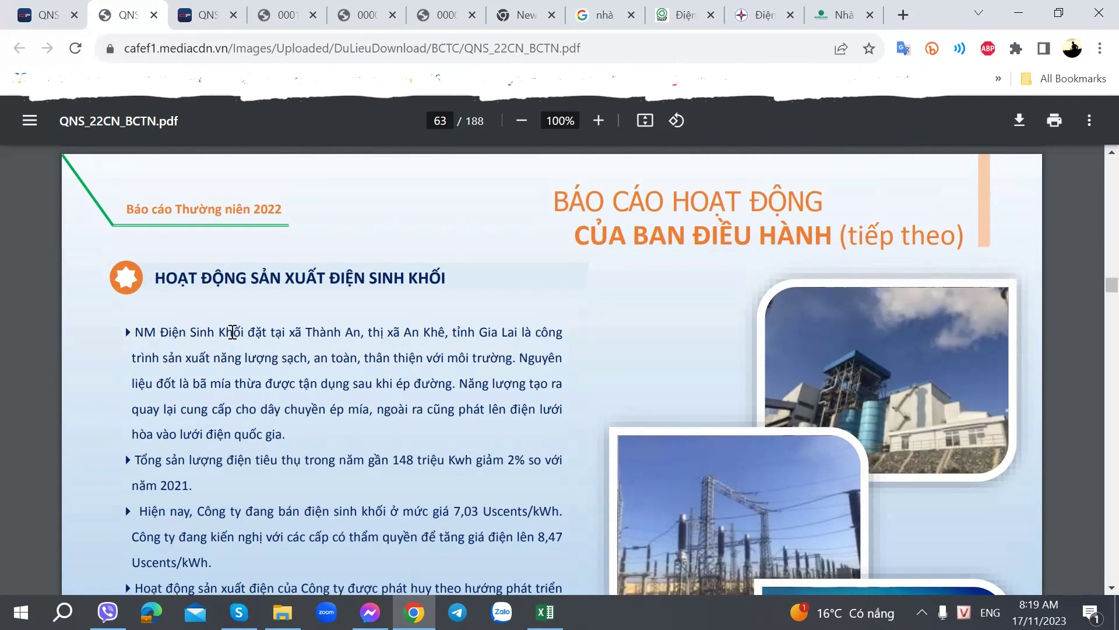
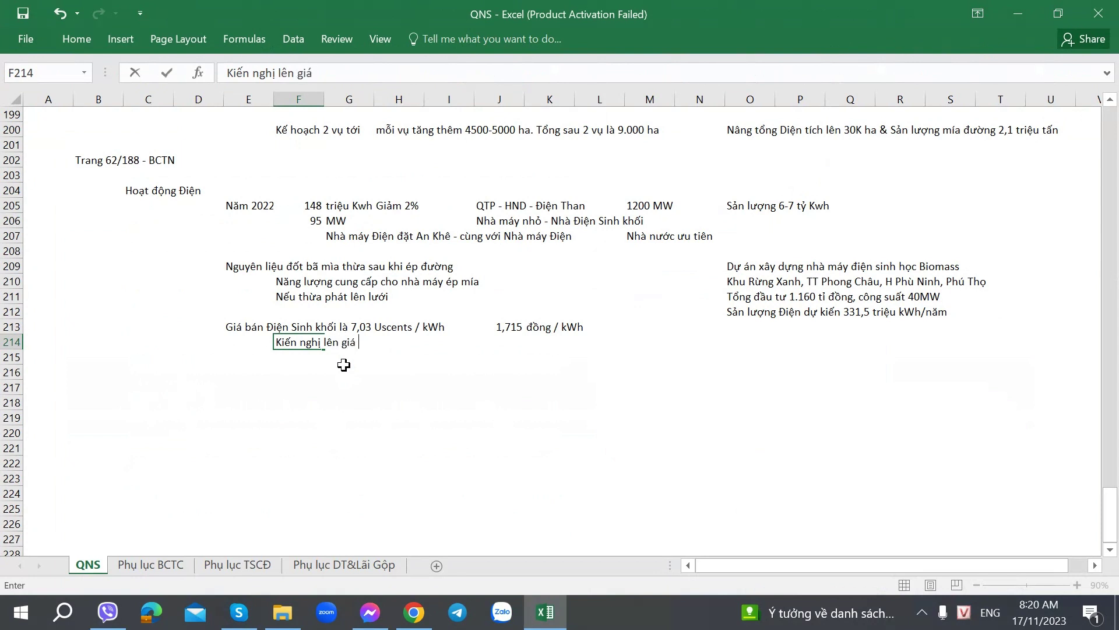
# Step: Complete the proposed electricity price note in F214 as "Kiến nghị lên giá 8,47 Uscents / kWh"
pyautogui.write('8,47 Uscents / kw')
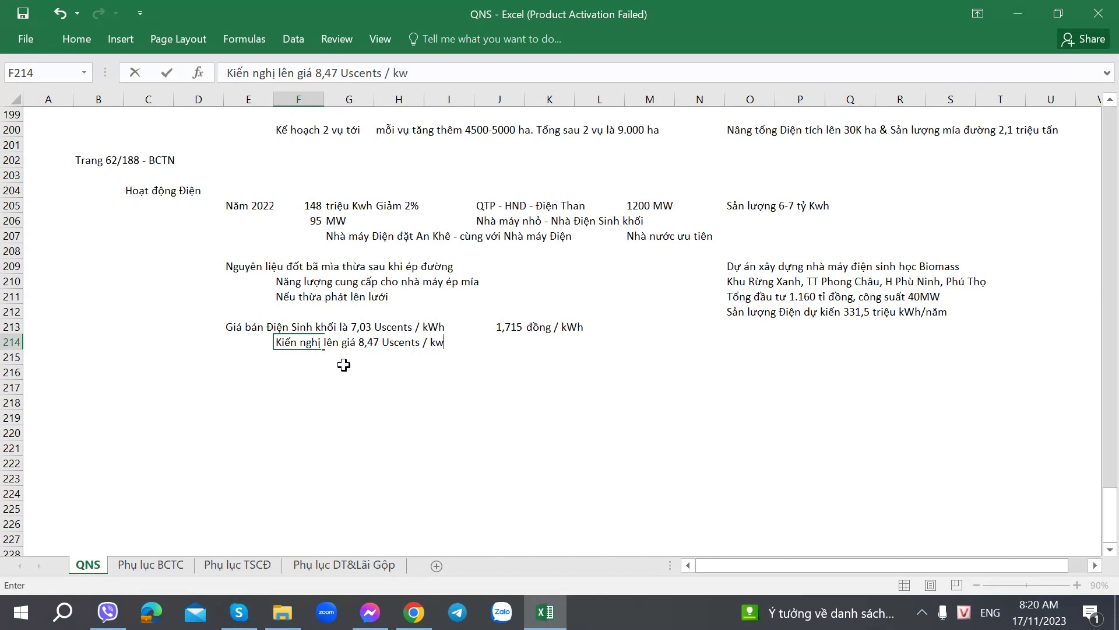
pyautogui.write('h')
pyautogui.press('BackSpace')
pyautogui.press('BackSpace')
pyautogui.write('Wh')
pyautogui.press('Return')
# Step: In Chrome, read the report's paragraph on other biomass fuels for off-season electricity production, returning to Excel
pyautogui.hotkey('alt', 'Tab')
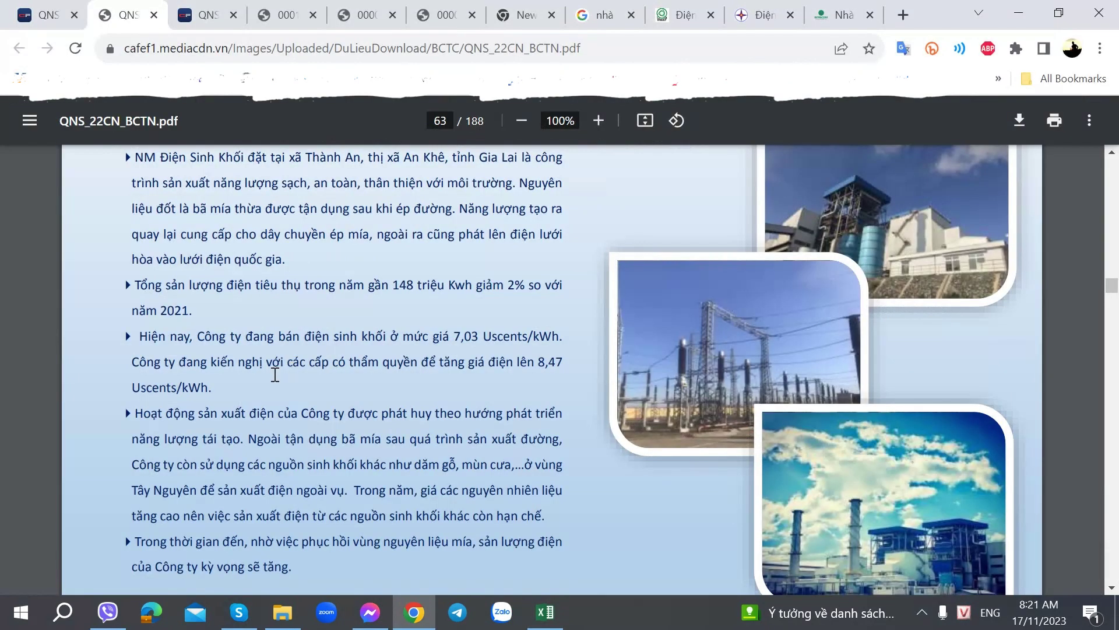
pyautogui.scroll(-2, 262, 385)
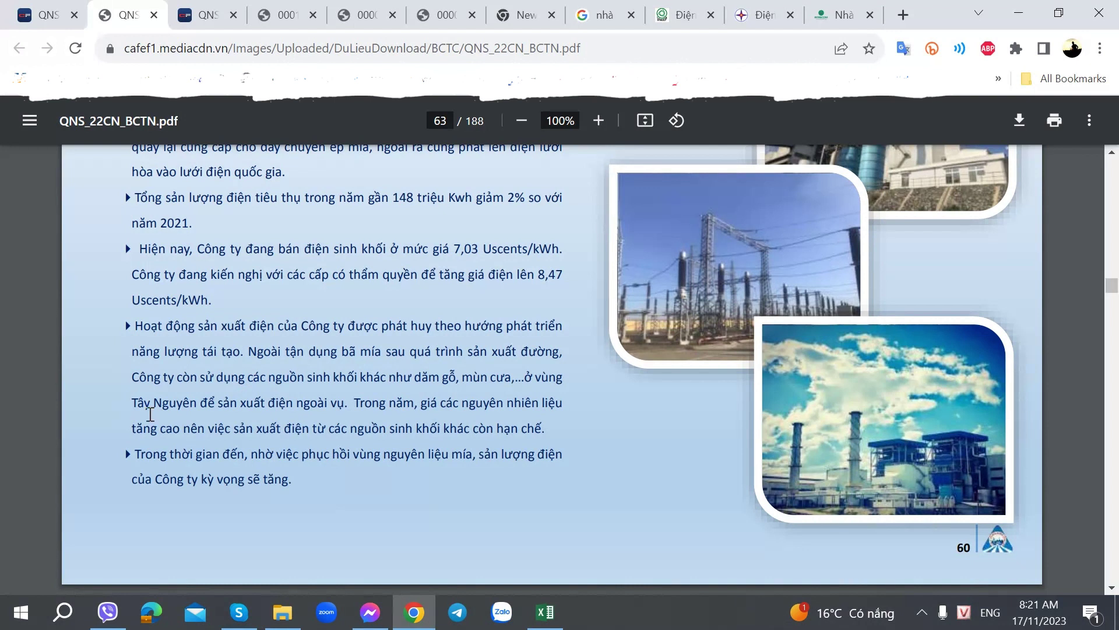
pyautogui.hotkey('alt', 'Tab')
pyautogui.click(548, 344)
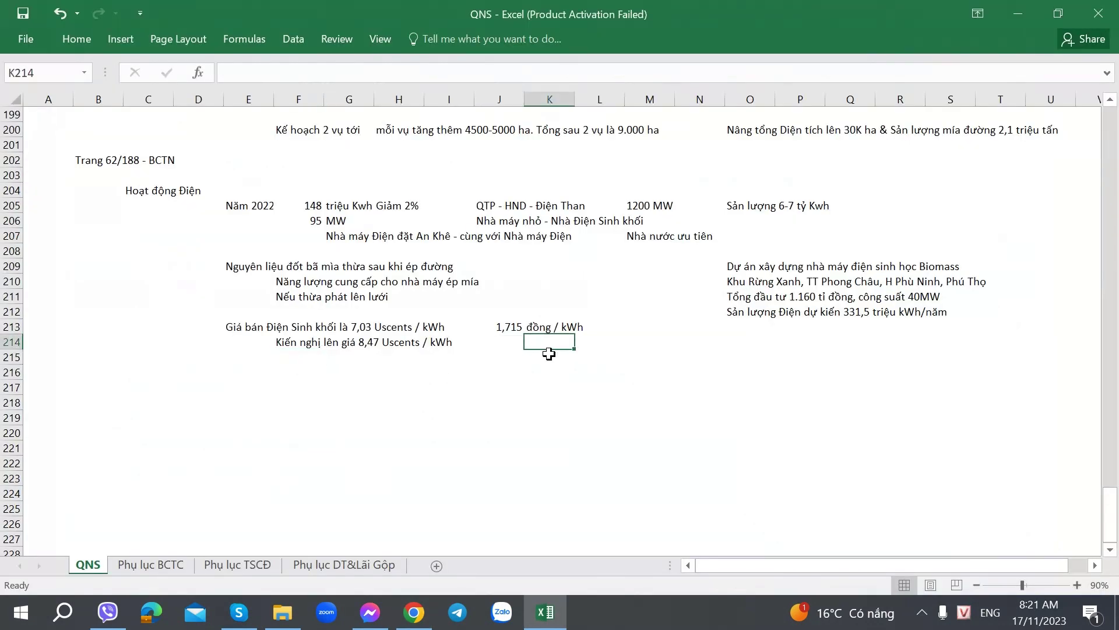
pyautogui.press('Left')
pyautogui.write('Nh')
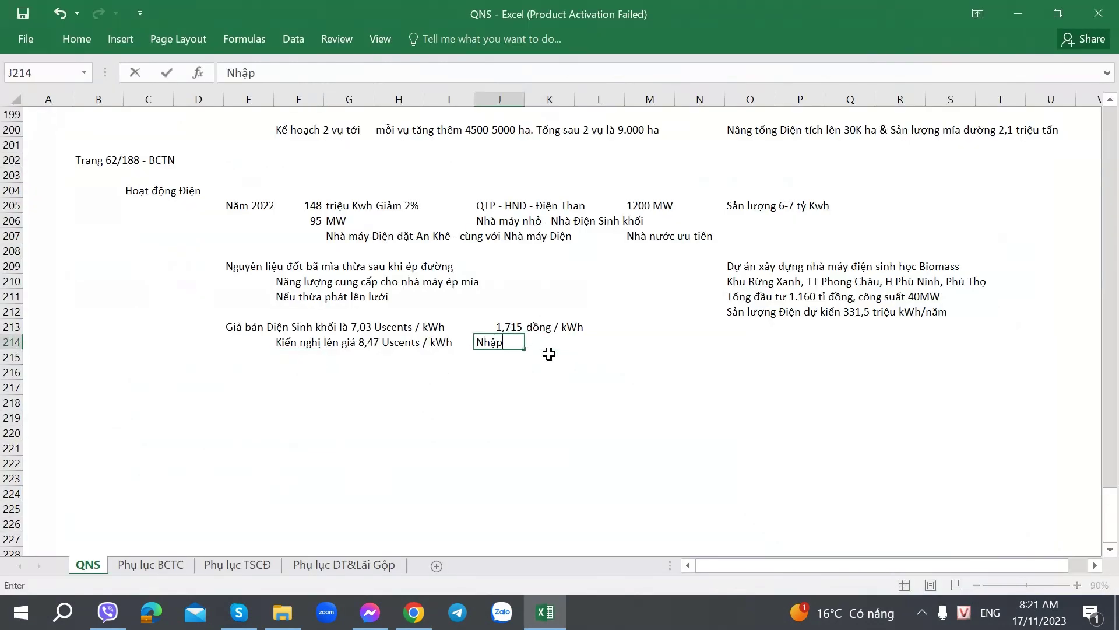
pyautogui.press('Escape')
# Step: Enter "Nhập cả nguyên liệu khác - để SX Điện ngoài vụ" in E216, checking the wording against the report in Chrome
pyautogui.click(236, 371)
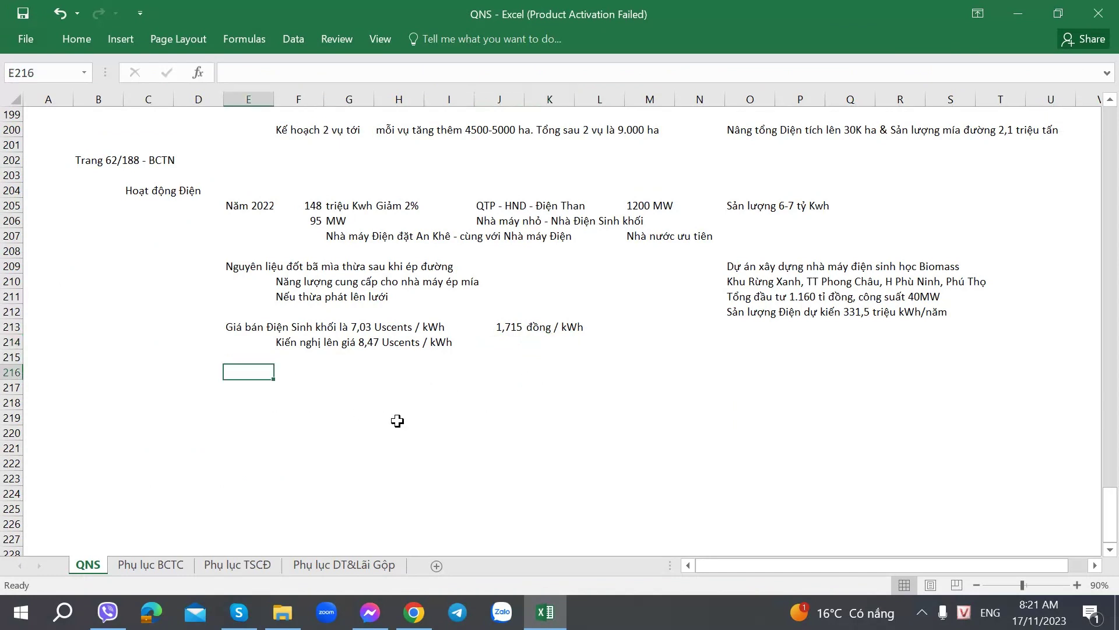
pyautogui.write('Nhập cả nguyên l')
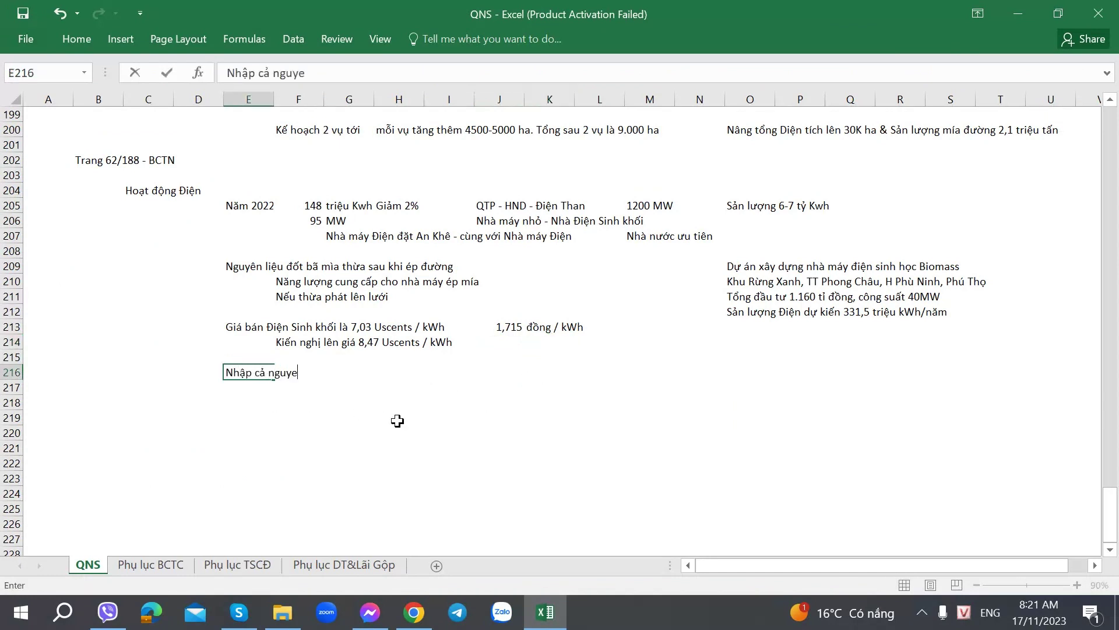
pyautogui.write('iệu khác -')
pyautogui.hotkey('alt', 'Tab')
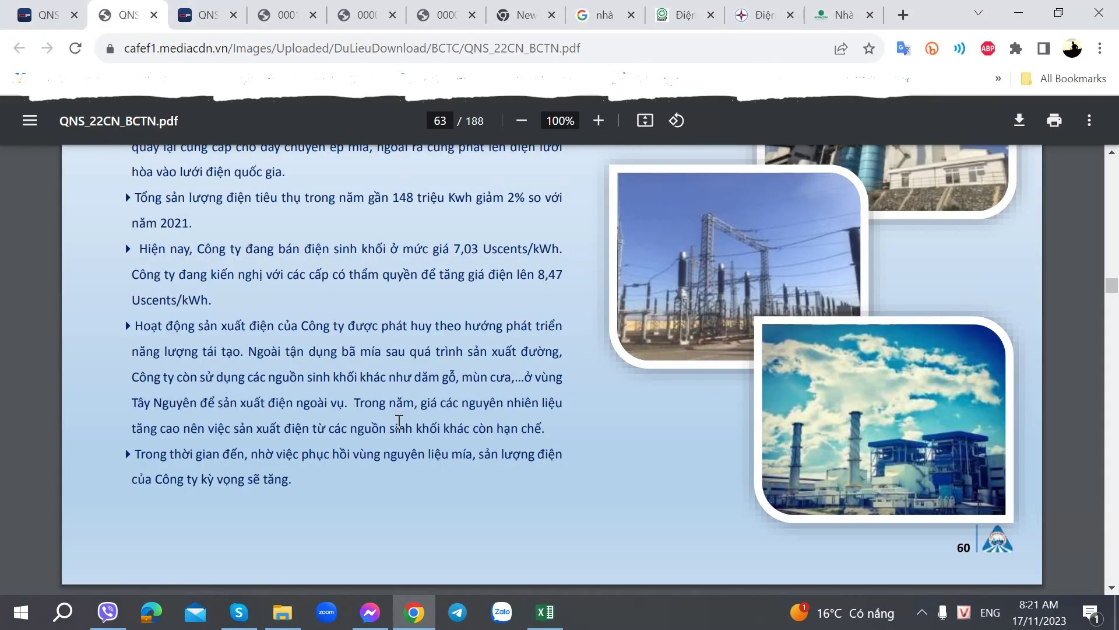
pyautogui.hotkey('alt', 'Tab')
pyautogui.write('- để ')
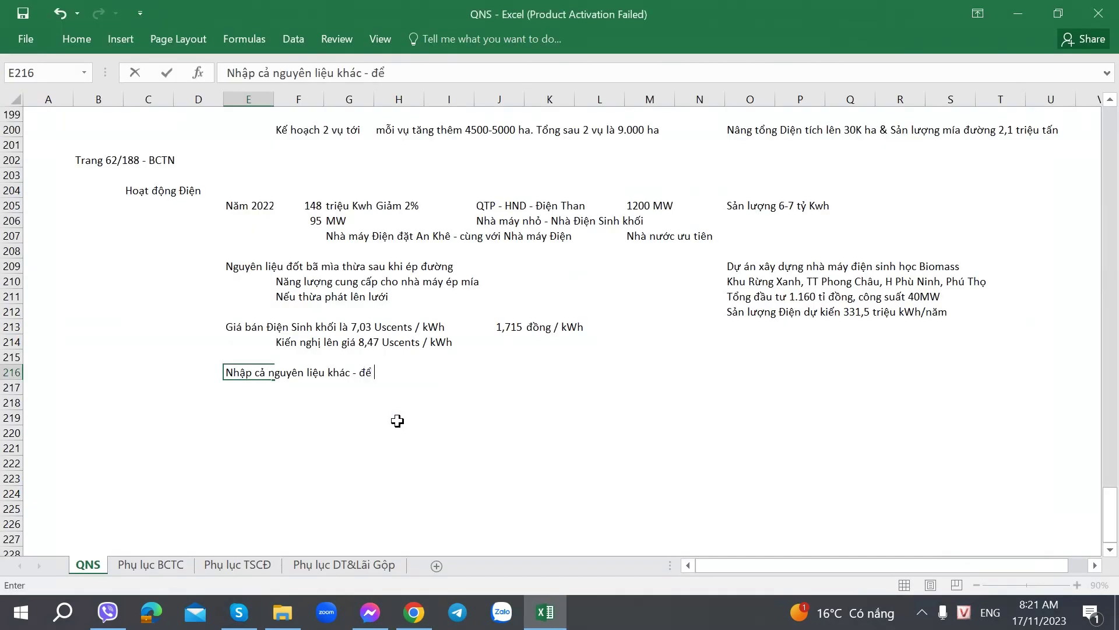
pyautogui.write('SX Điện ngoài vụ')
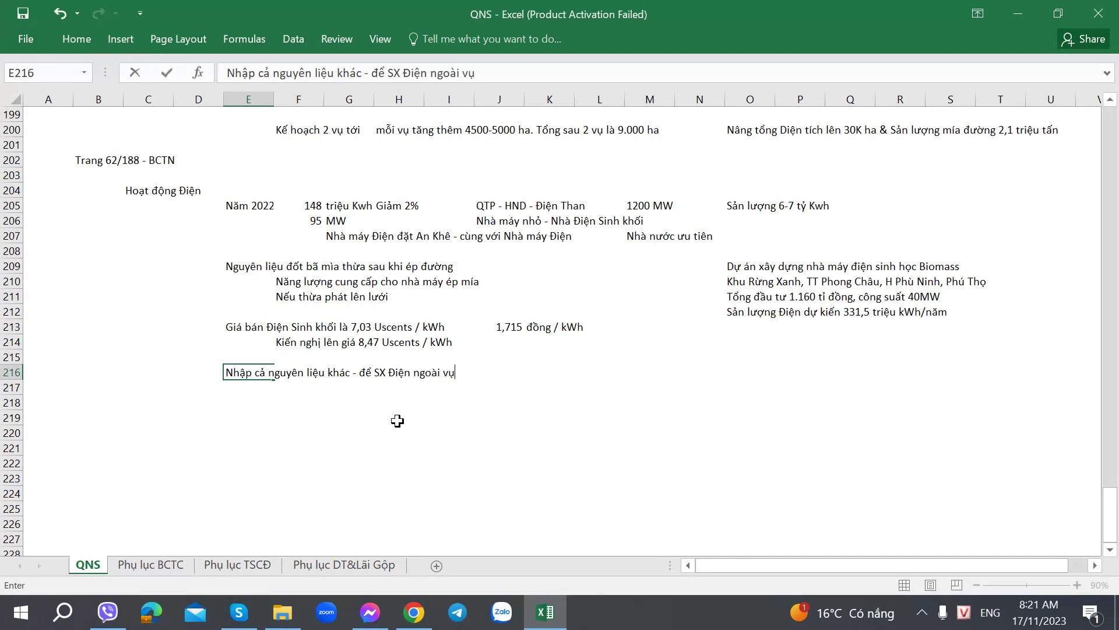
pyautogui.press('Right')
pyautogui.press('Right')
pyautogui.press('Right')
pyautogui.press('Right')
pyautogui.press('Right')
pyautogui.press('Right')
# Step: Read the report's electricity outlook in Chrome, and compare it with the sugarcane area and output notes in rows 181 to 200 in Excel
pyautogui.hotkey('alt', 'Tab')
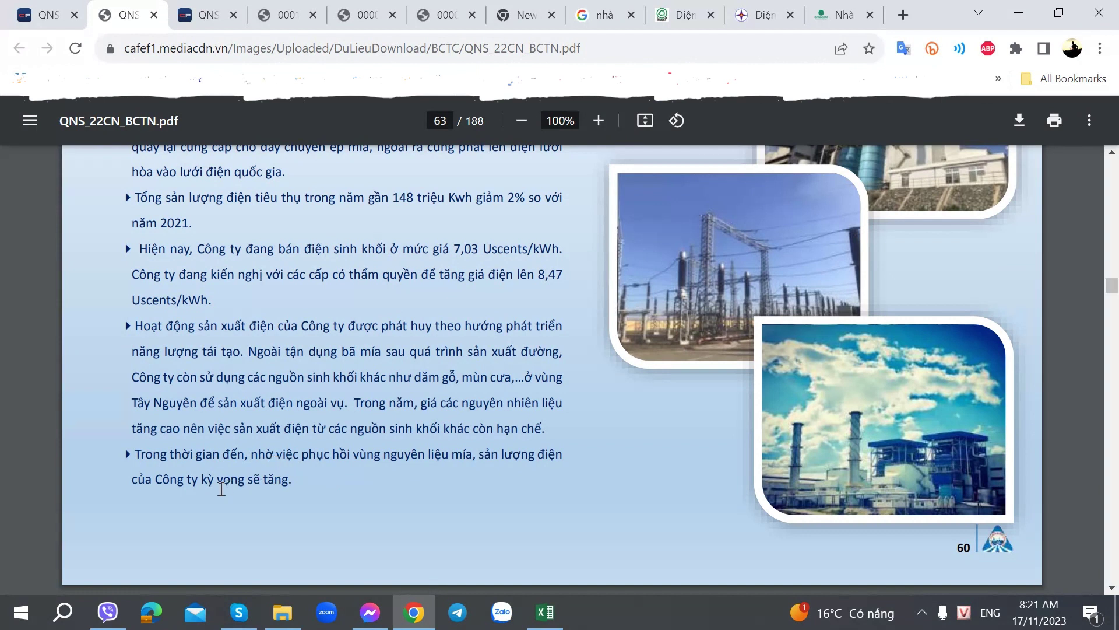
pyautogui.hotkey('alt', 'Tab')
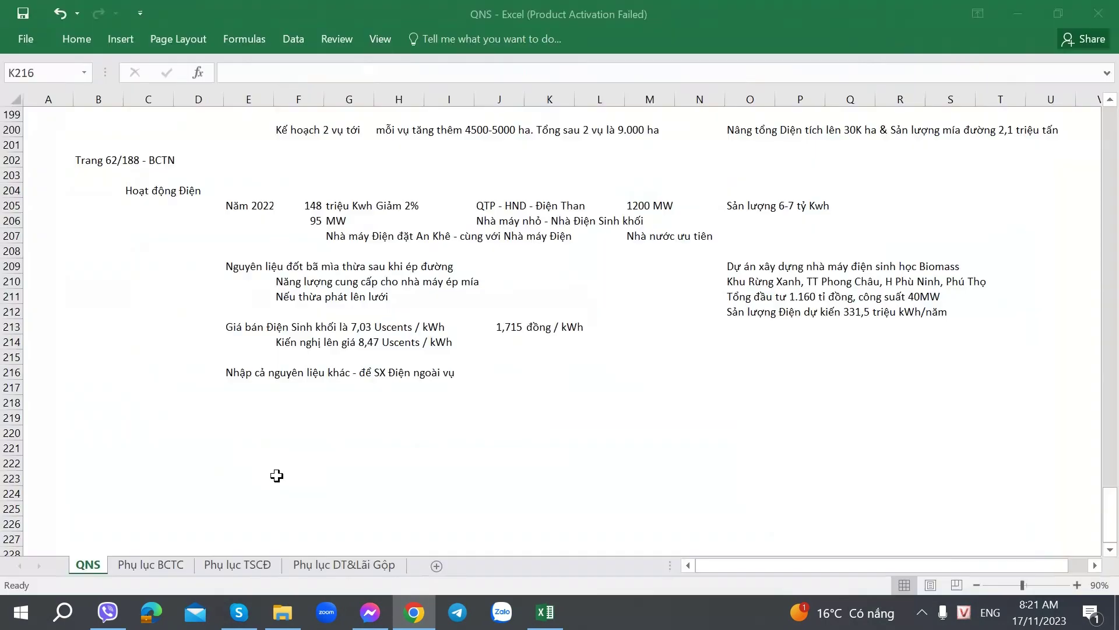
pyautogui.scroll(4, 319, 437)
pyautogui.scroll(2, 318, 437)
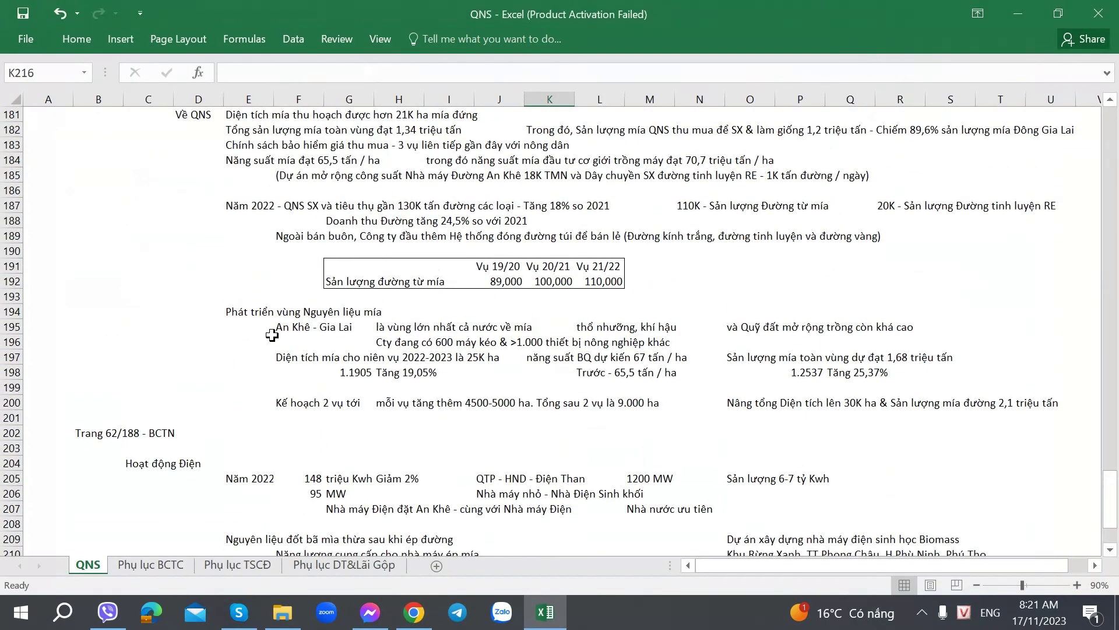
pyautogui.click(260, 327)
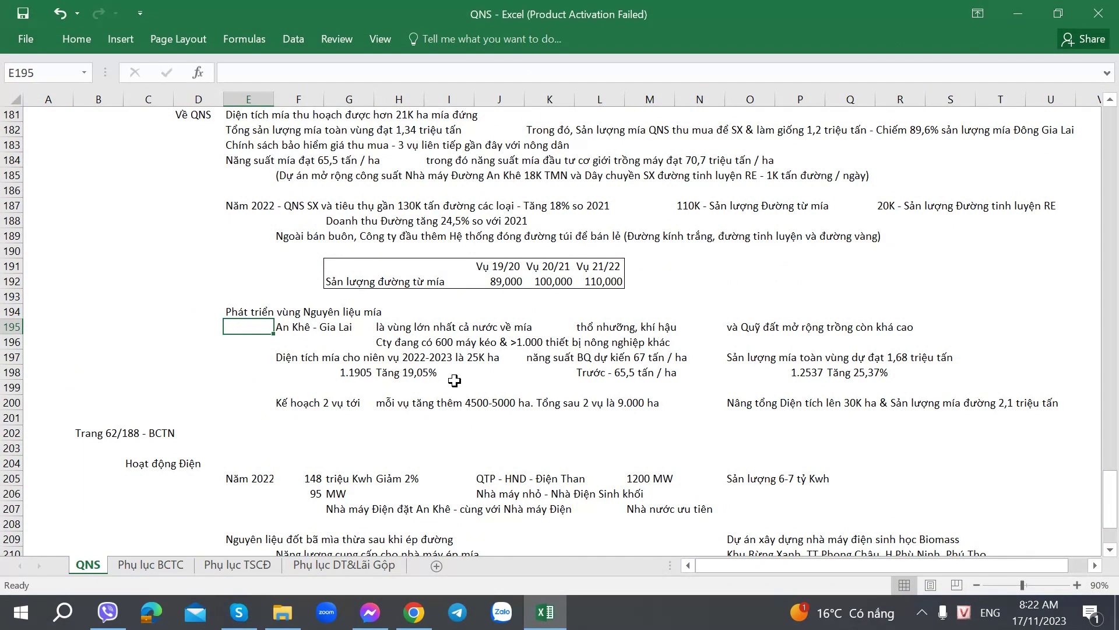
pyautogui.scroll(2, 606, 337)
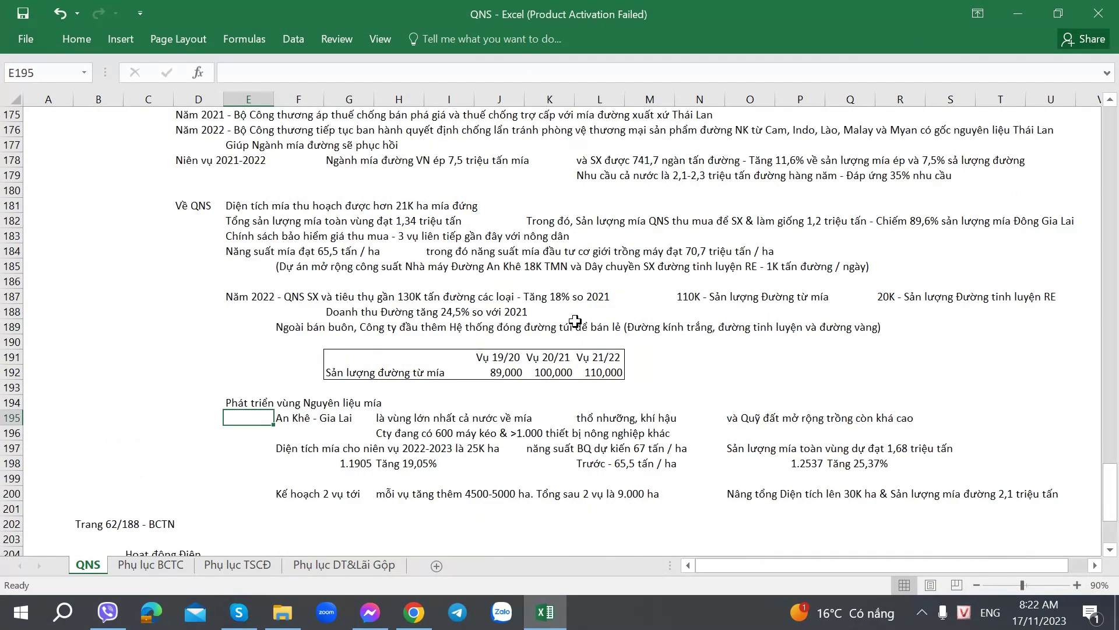
pyautogui.click(399, 224)
pyautogui.click(879, 447)
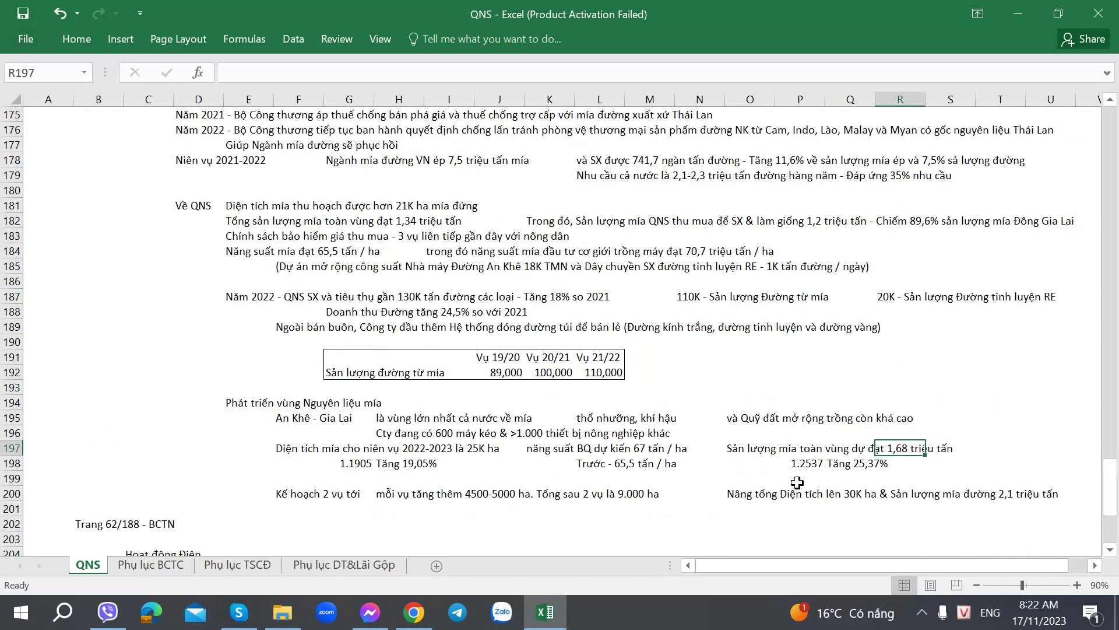
# Step: Review the two-season sugarcane area and output plan in row 200, returning to E218 below the electricity notes
pyautogui.scroll(-1, 784, 483)
pyautogui.click(987, 446)
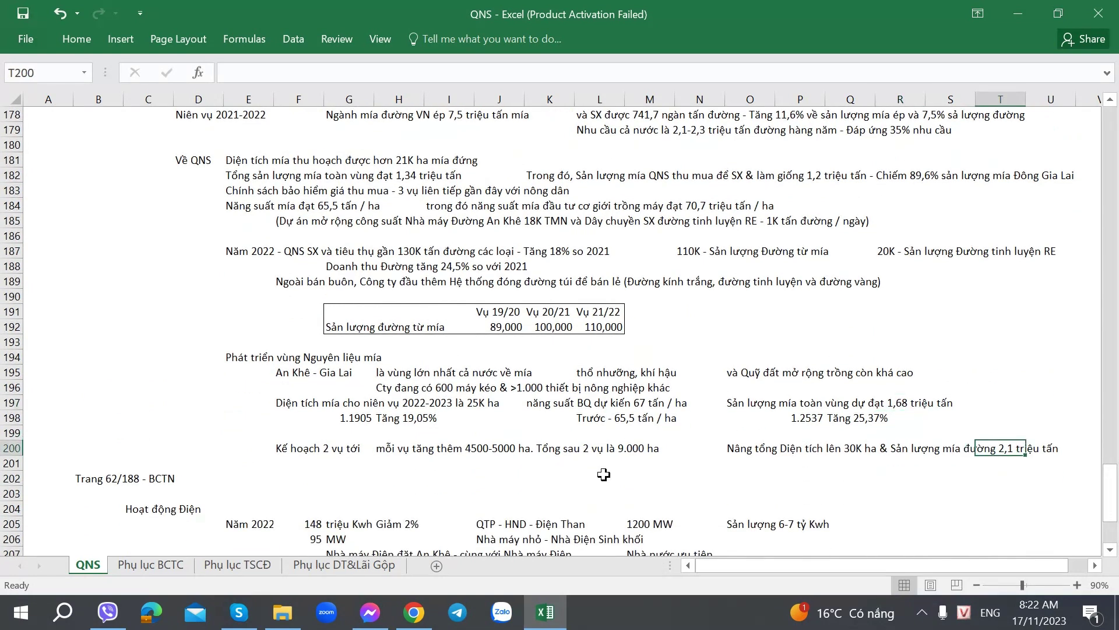
pyautogui.scroll(-5, 573, 470)
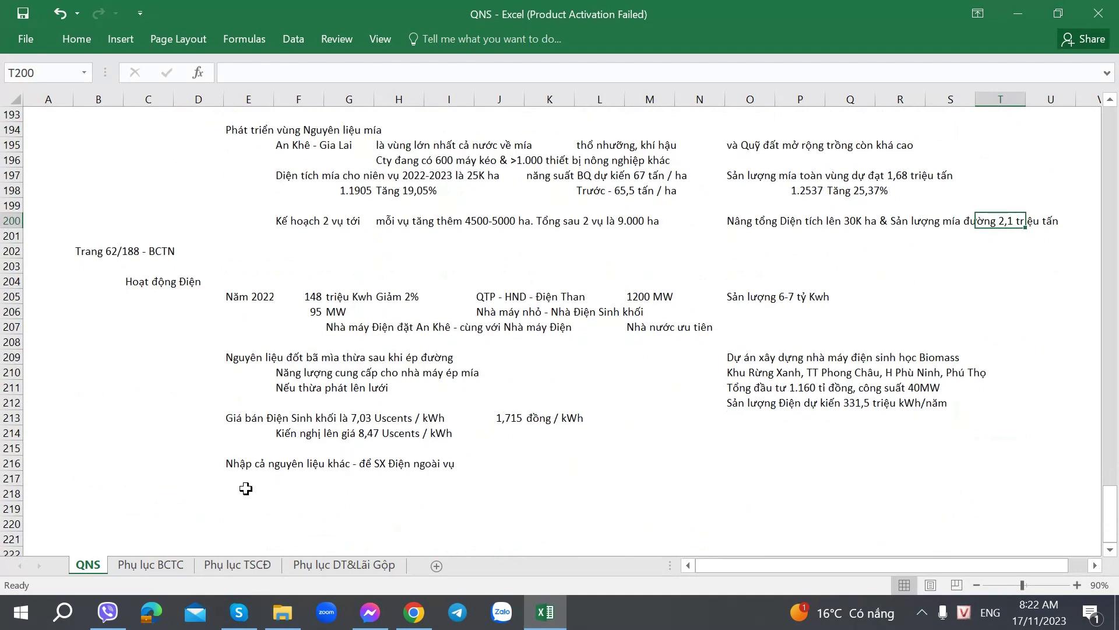
pyautogui.click(244, 493)
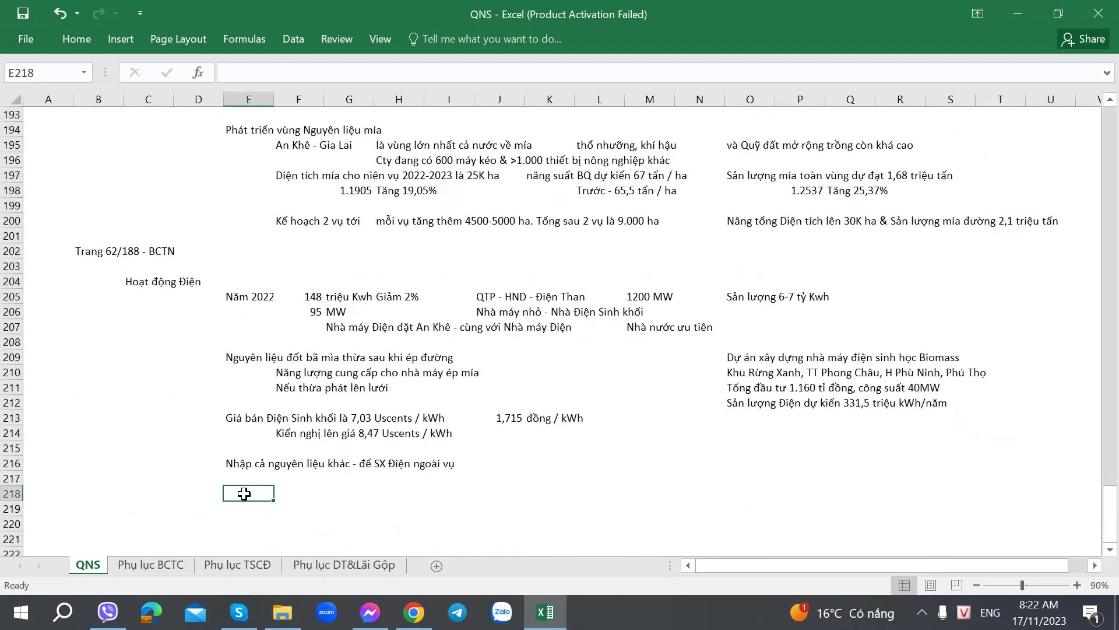
# Step: In Chrome, move past the electricity section of the annual report and read the mineral water and soft drinks section on page 65
pyautogui.hotkey('alt', 'Tab')
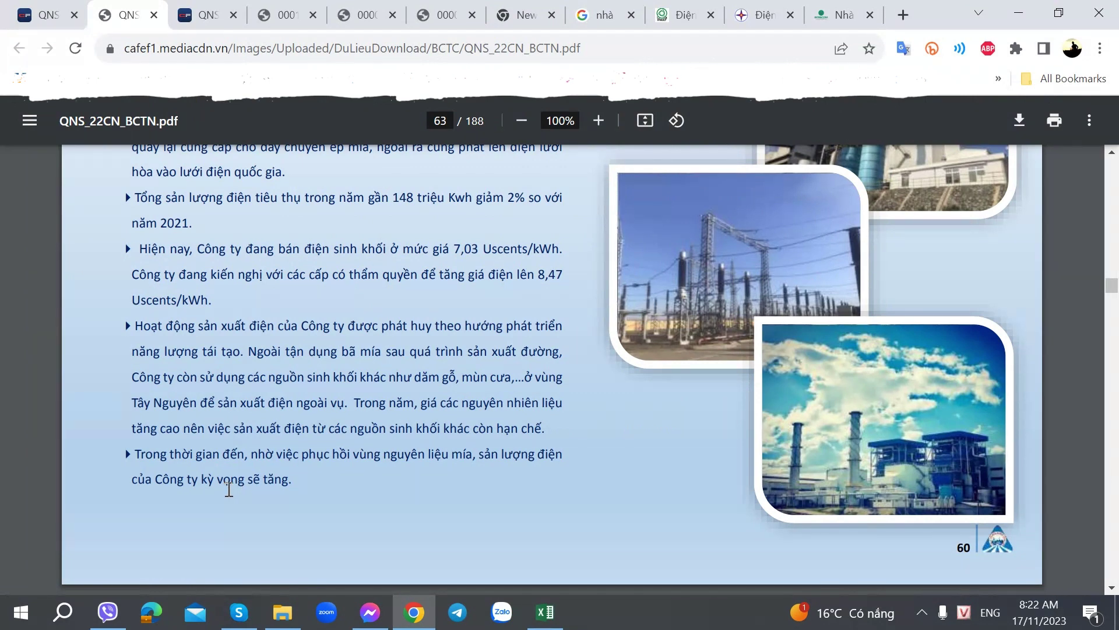
pyautogui.scroll(-15, 229, 490)
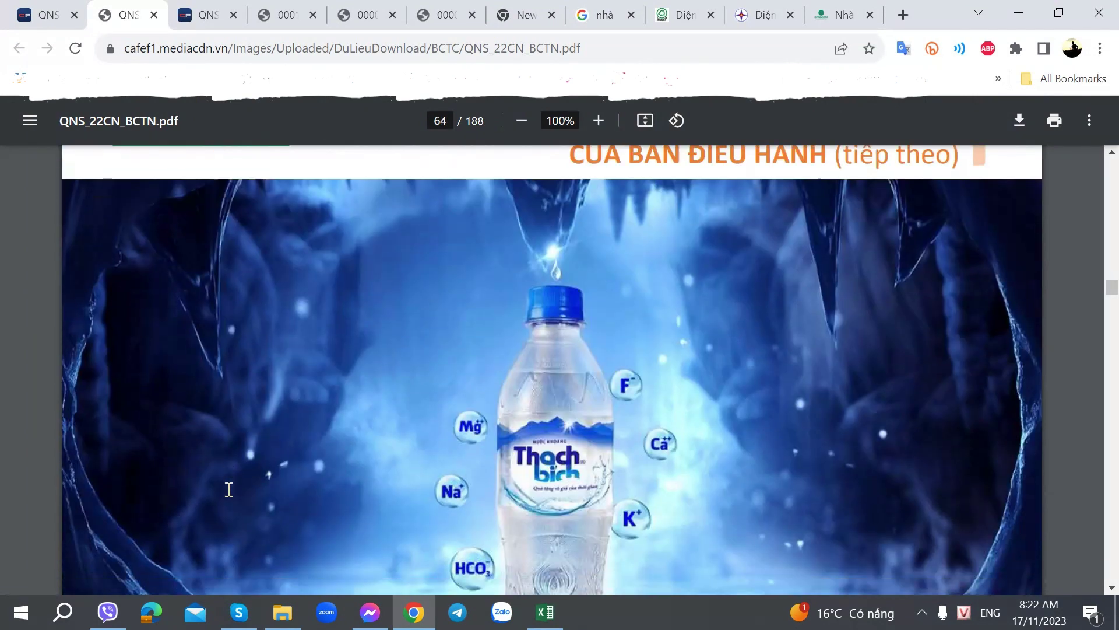
pyautogui.scroll(2, 230, 490)
pyautogui.scroll(10, 229, 489)
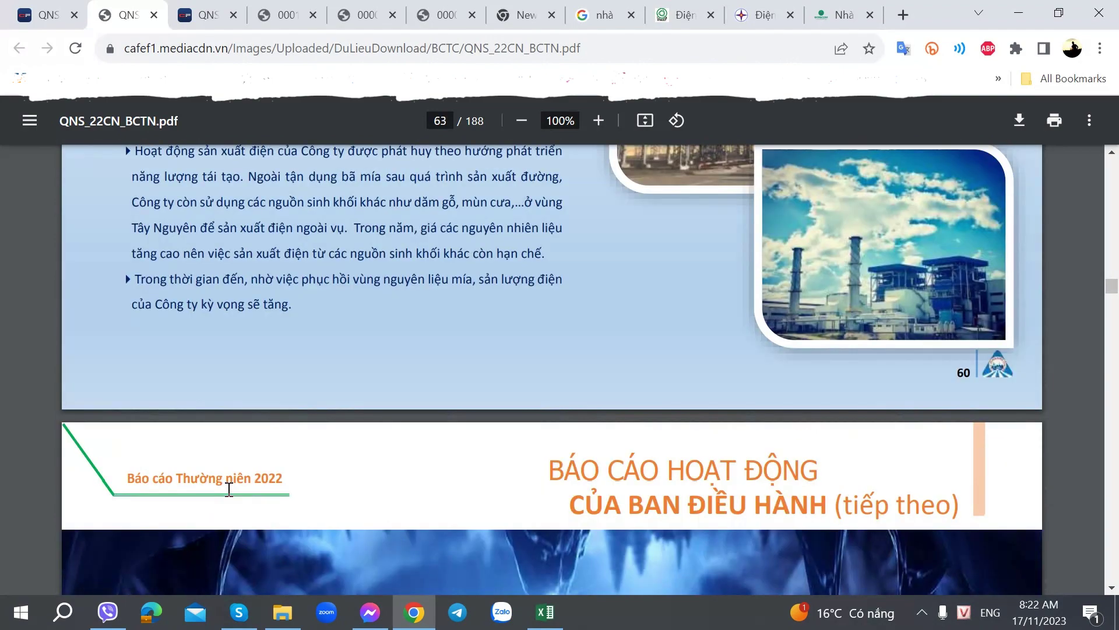
pyautogui.scroll(-11, 229, 490)
pyautogui.scroll(-4, 229, 490)
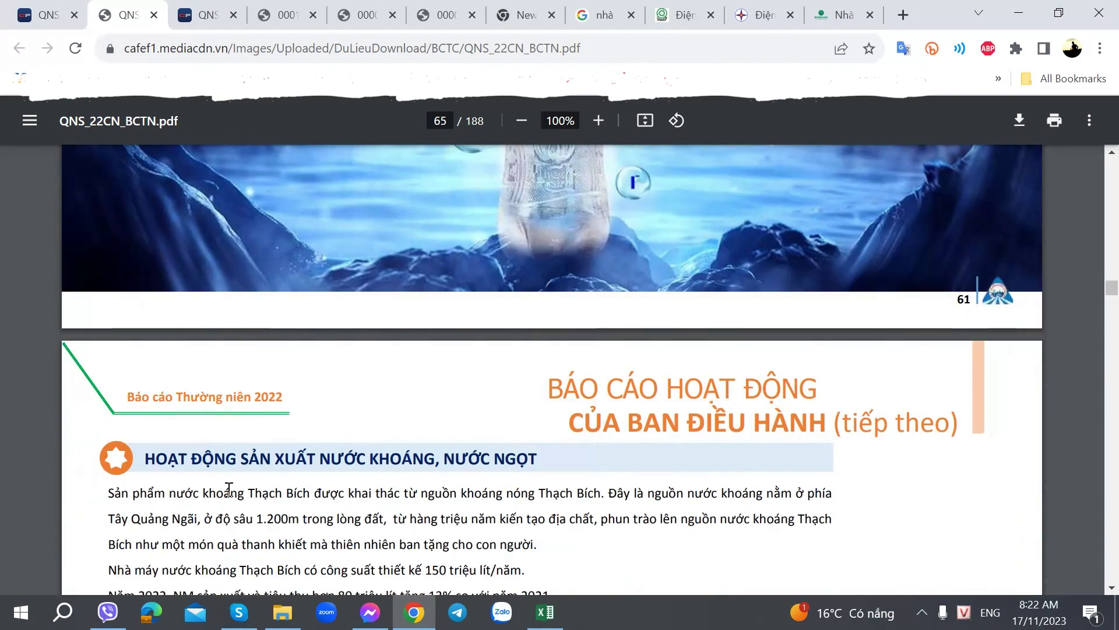
pyautogui.scroll(-4, 229, 490)
pyautogui.scroll(-1, 230, 489)
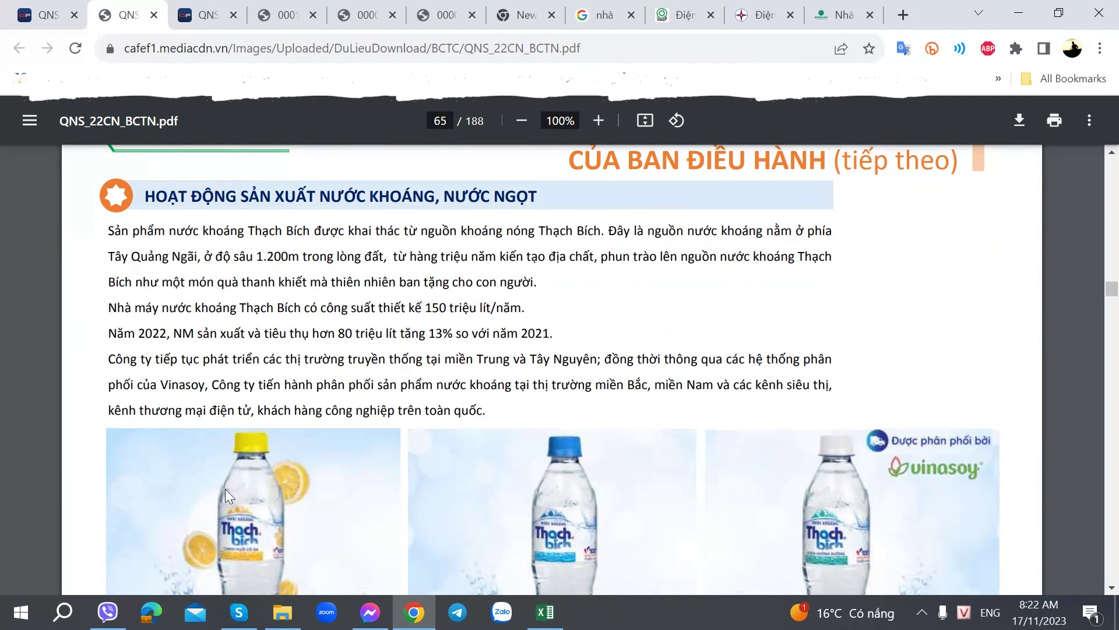
# Step: In Excel, add the heading "Hoạt động Nước khoáng, Nước ngọt" in C218, with "Nước khoáng Thạch Bích" in E219 and "Công suất 150 triệu lít / năm" in H219
pyautogui.hotkey('alt', 'Tab')
pyautogui.scroll(3, 238, 373)
pyautogui.scroll(-2, 239, 373)
pyautogui.hotkey('alt', 'Tab')
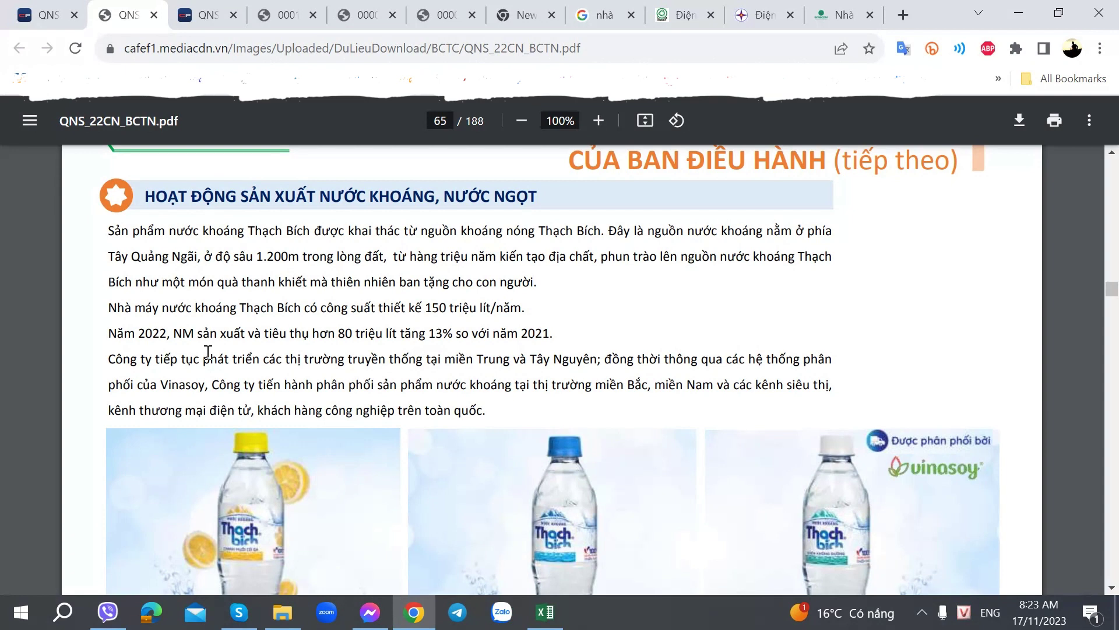
# Step: Using the report in Chrome, start the output note in Excel cell E220 as "Năm 2022 - Nhà máy SX và tiêu thụ được"
pyautogui.scroll(-3, 208, 352)
pyautogui.scroll(2, 208, 352)
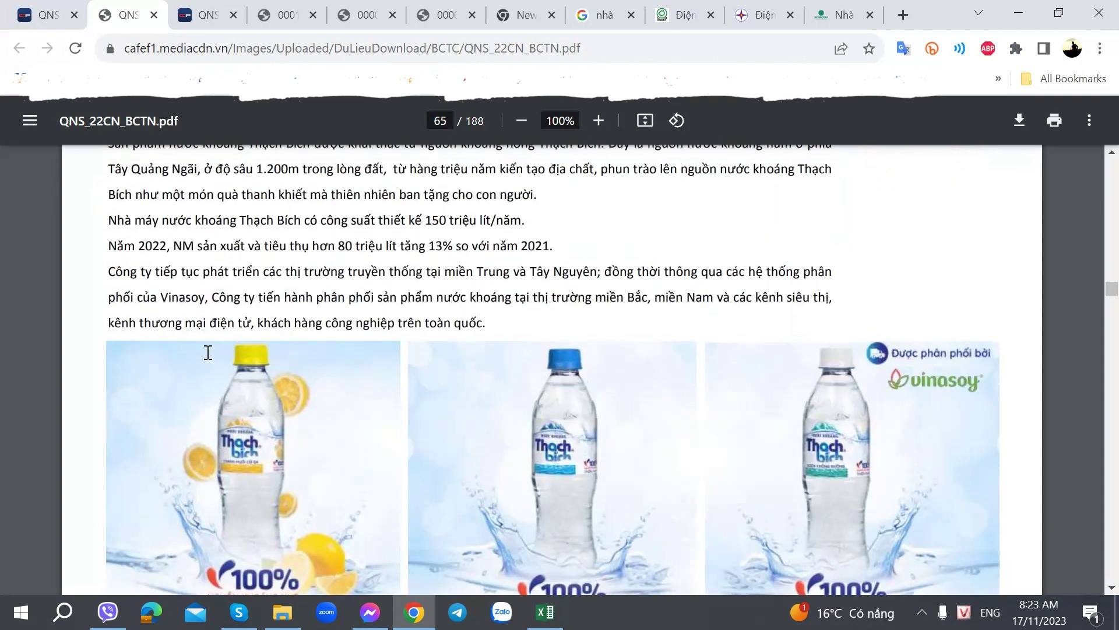
pyautogui.hotkey('alt', 'Tab')
pyautogui.write('Năm 202 -')
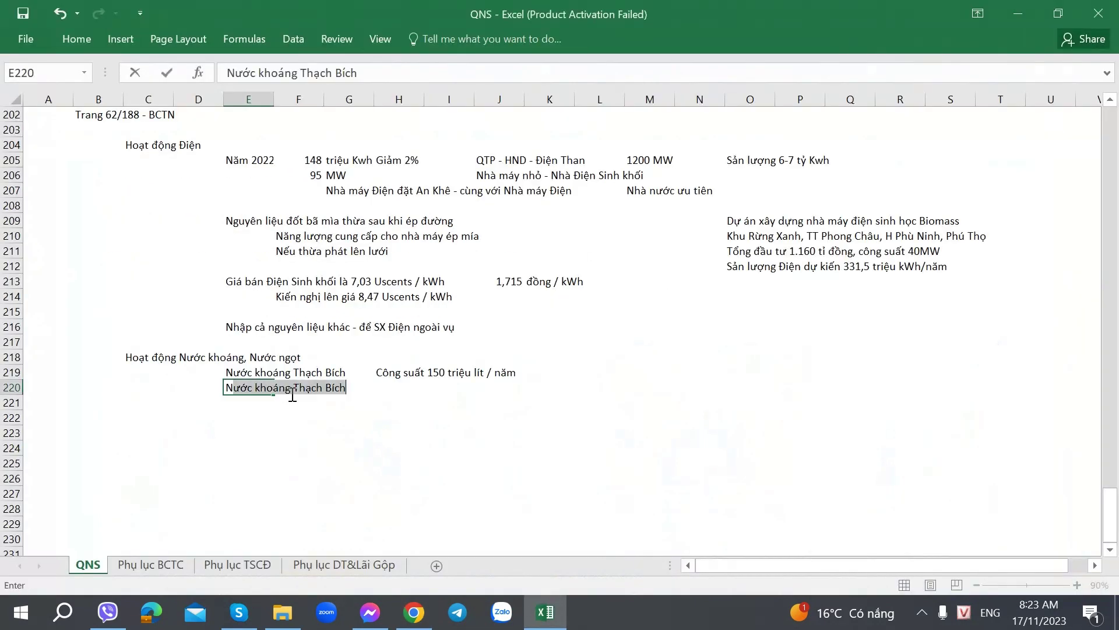
pyautogui.write('2022 -')
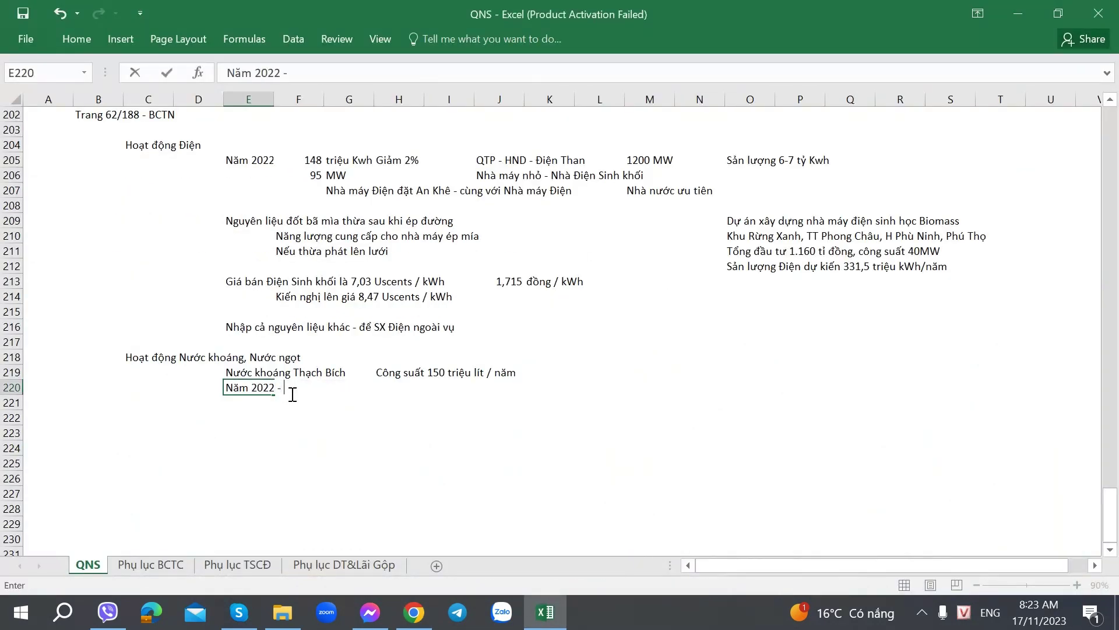
pyautogui.hotkey('alt', 'Tab')
pyautogui.hotkey('alt', 'Tab')
pyautogui.write('Nhà máy SX và Ti')
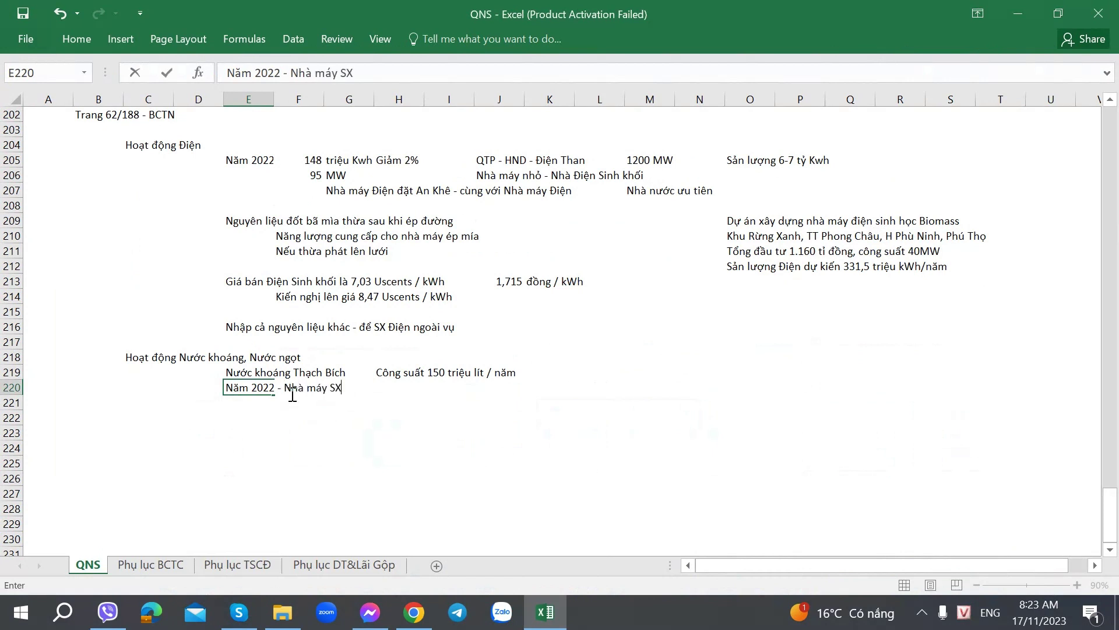
pyautogui.press('BackSpace')
pyautogui.press('BackSpace')
pyautogui.write('tiêu thu')
pyautogui.write('j được')
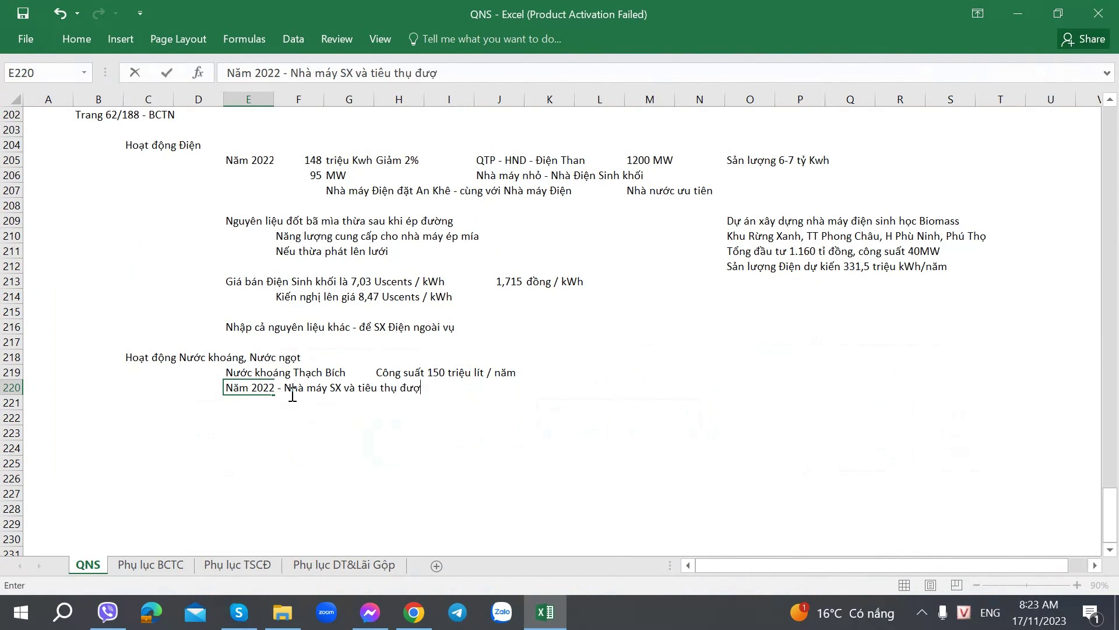
# Step: Complete the E220 note with "80 triệu lít / năm", checking the figures against the report in Chrome
pyautogui.hotkey('alt', 'Tab')
pyautogui.hotkey('alt', 'Tab')
pyautogui.write('80 triệu lít /')
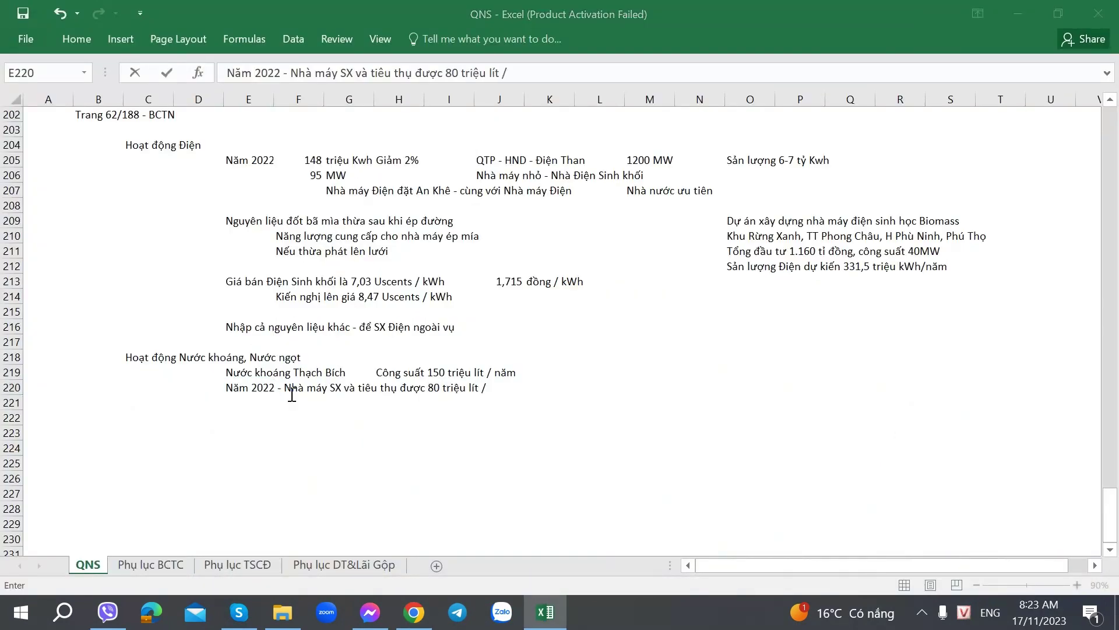
pyautogui.hotkey('alt', 'Tab')
pyautogui.hotkey('alt', 'Tab')
pyautogui.write('năm')
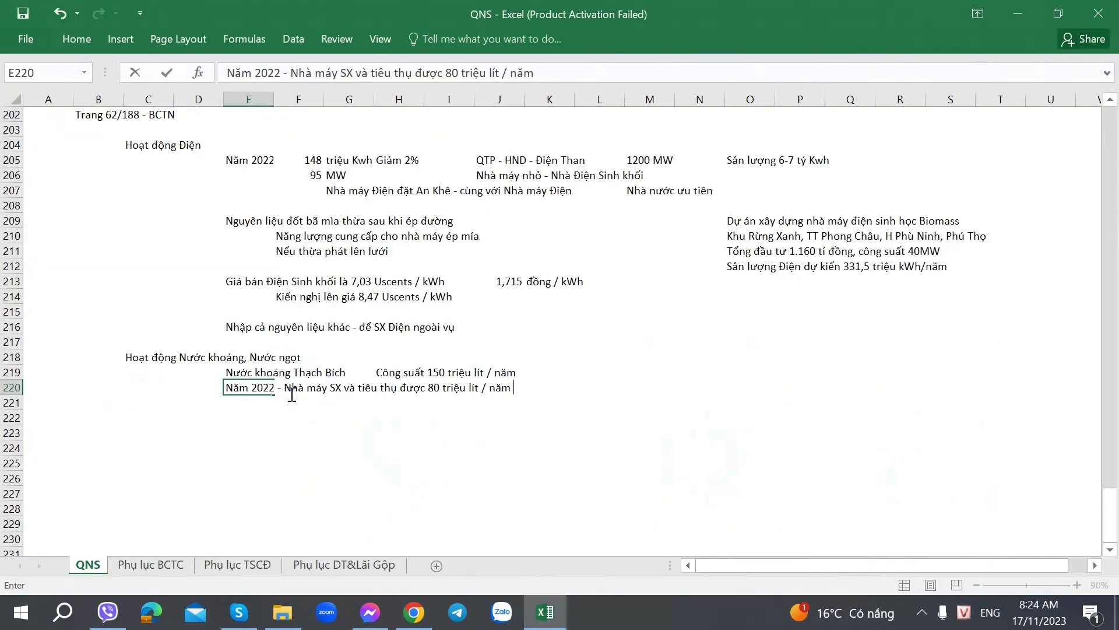
pyautogui.hotkey('alt', 'Tab')
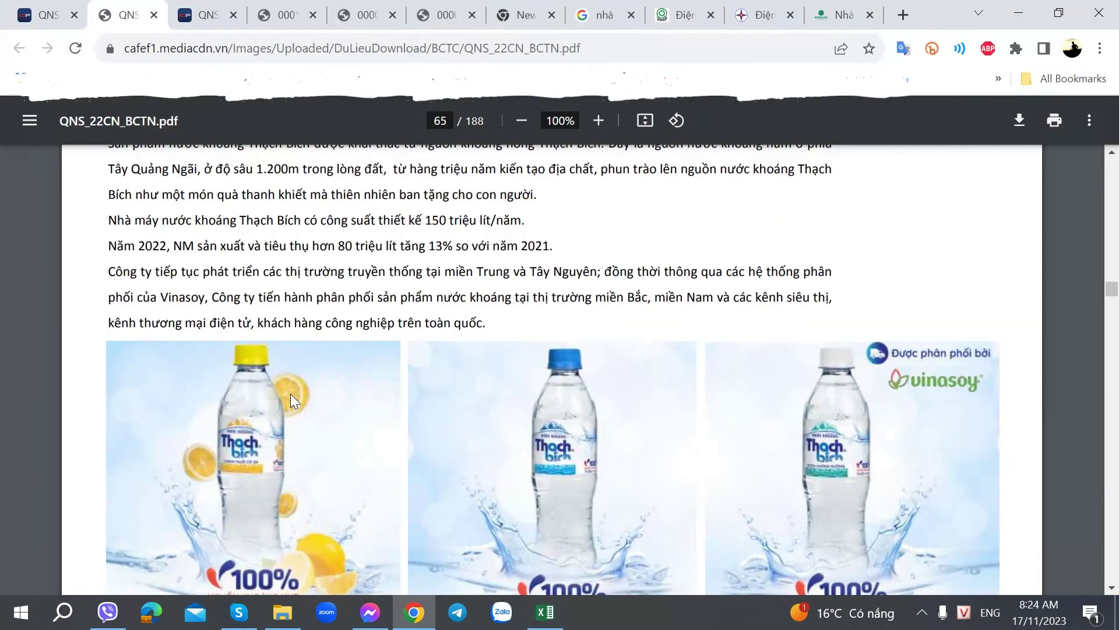
pyautogui.hotkey('alt', 'Tab')
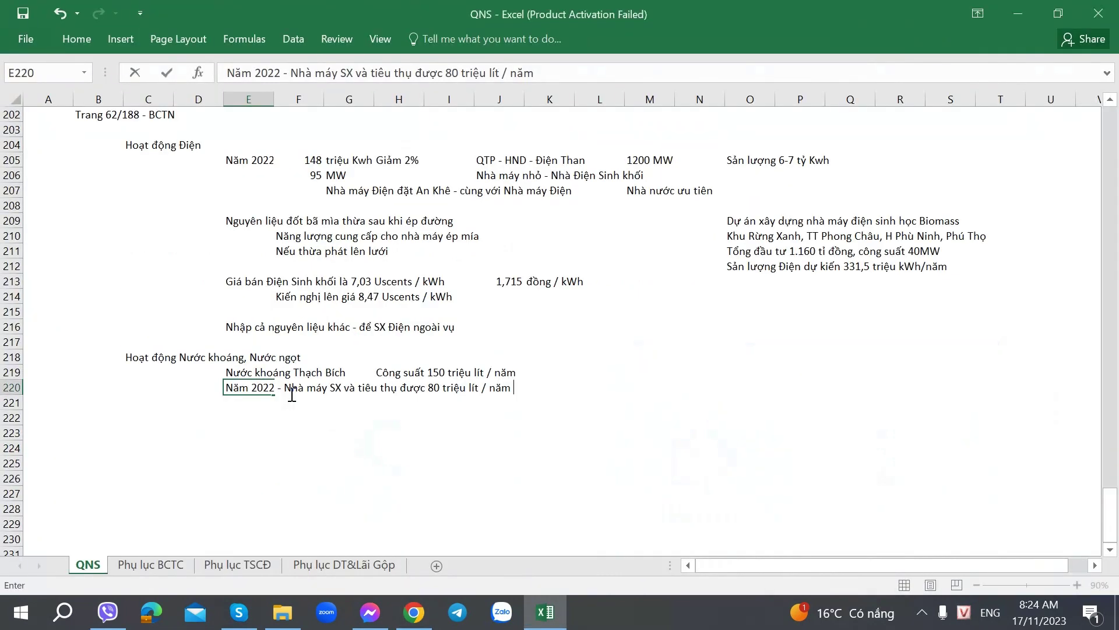
# Step: Enter the growth note "Tăng 13% so với 2021" in K220
pyautogui.press('Right')
pyautogui.press('Right')
pyautogui.press('Right')
pyautogui.press('Right')
pyautogui.press('Right')
pyautogui.press('Right')
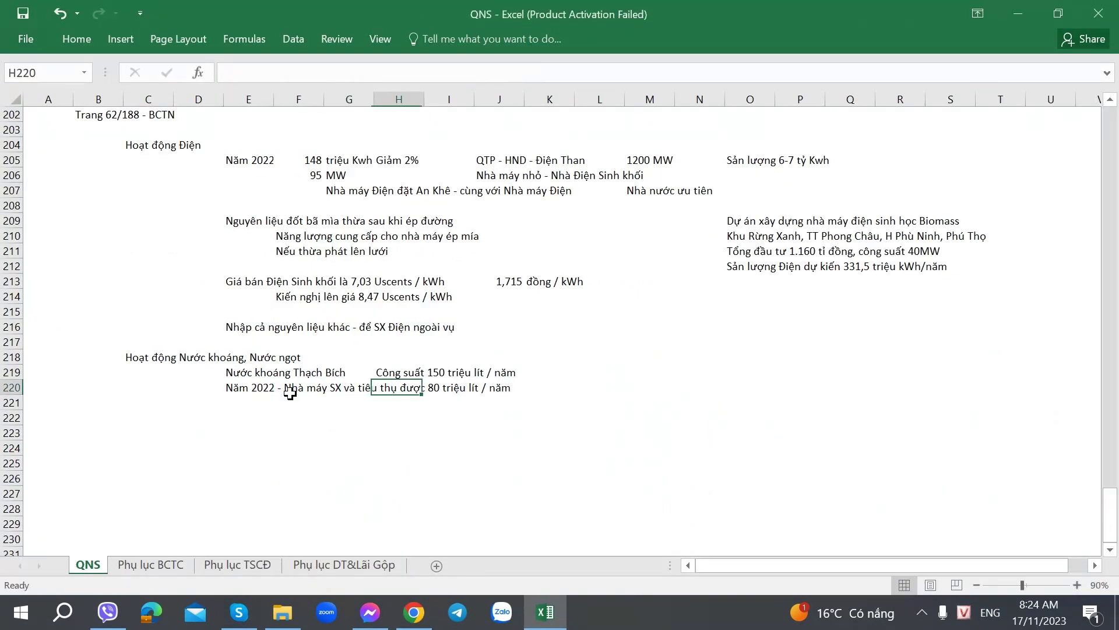
pyautogui.write('Tăng 13')
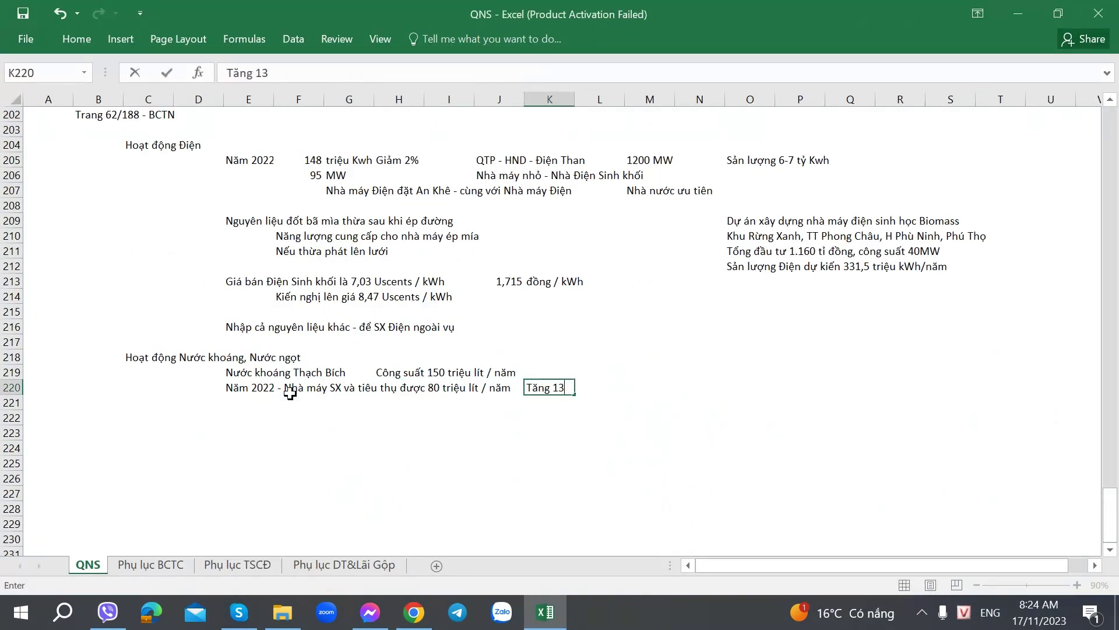
pyautogui.write('% so vơif 2021')
# Step: Enter the spare capacity remark "Dư địa về công suất" in N220
pyautogui.press('Right')
pyautogui.press('Right')
pyautogui.press('Right')
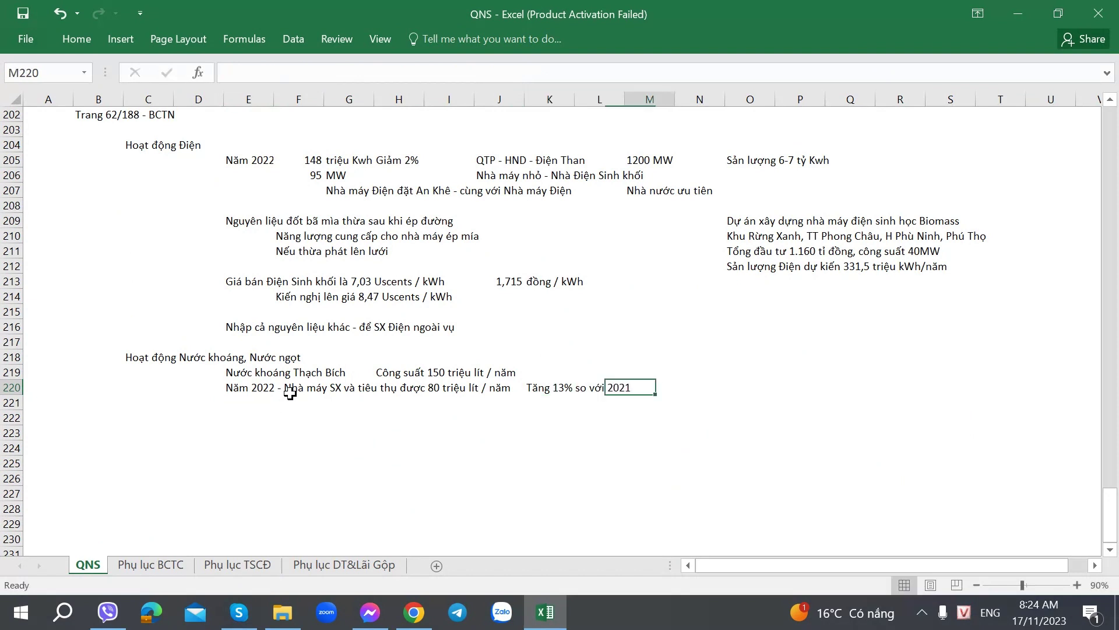
pyautogui.write('Duw ddiaj veef co')
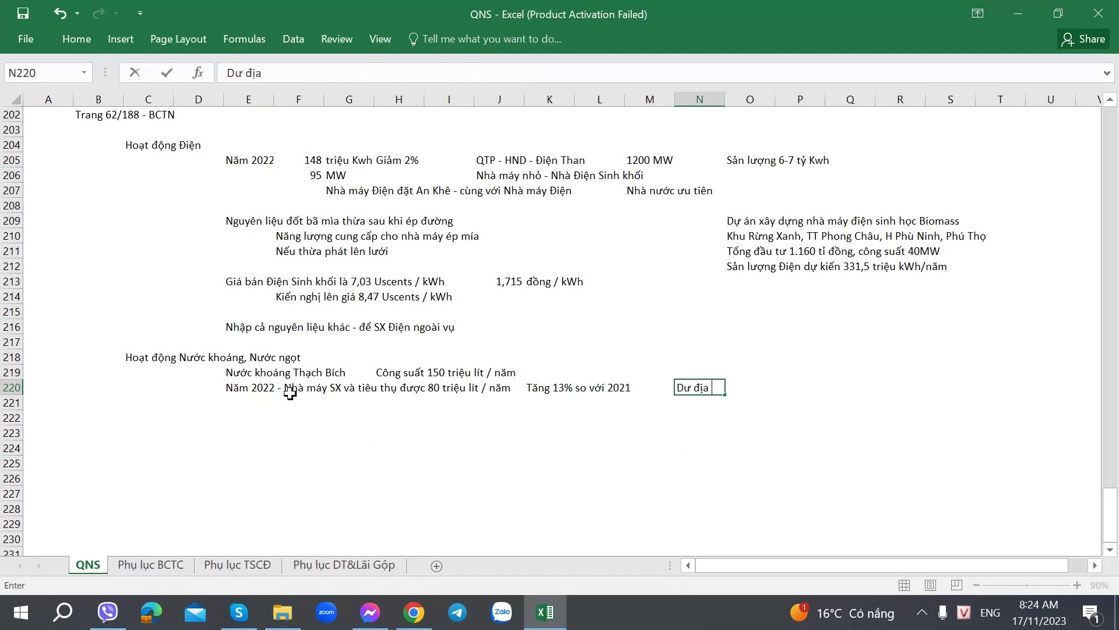
pyautogui.write('ong s')
pyautogui.write('uaats')
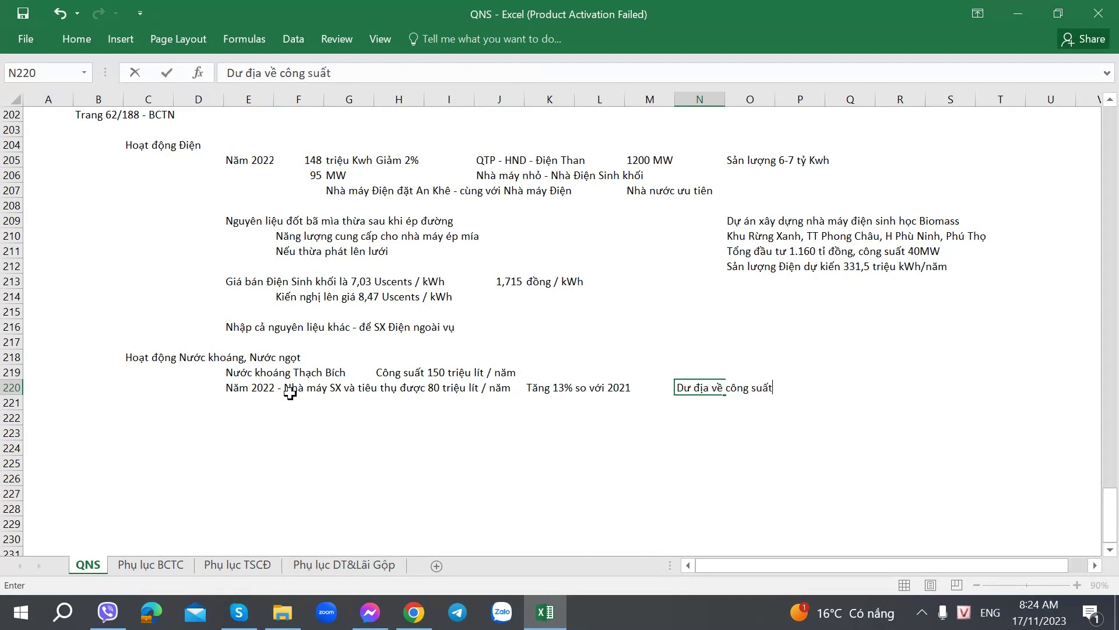
pyautogui.press('Return')
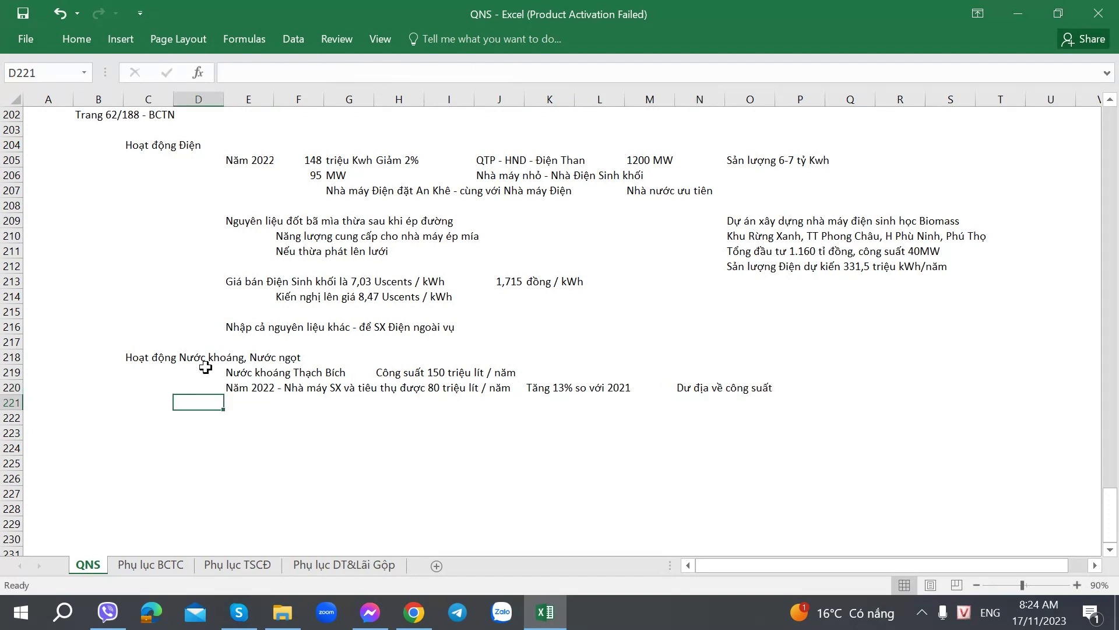
# Step: In Chrome, read the report's paragraph on mineral water markets and distribution channels
pyautogui.click(236, 415)
pyautogui.hotkey('alt', 'Tab')
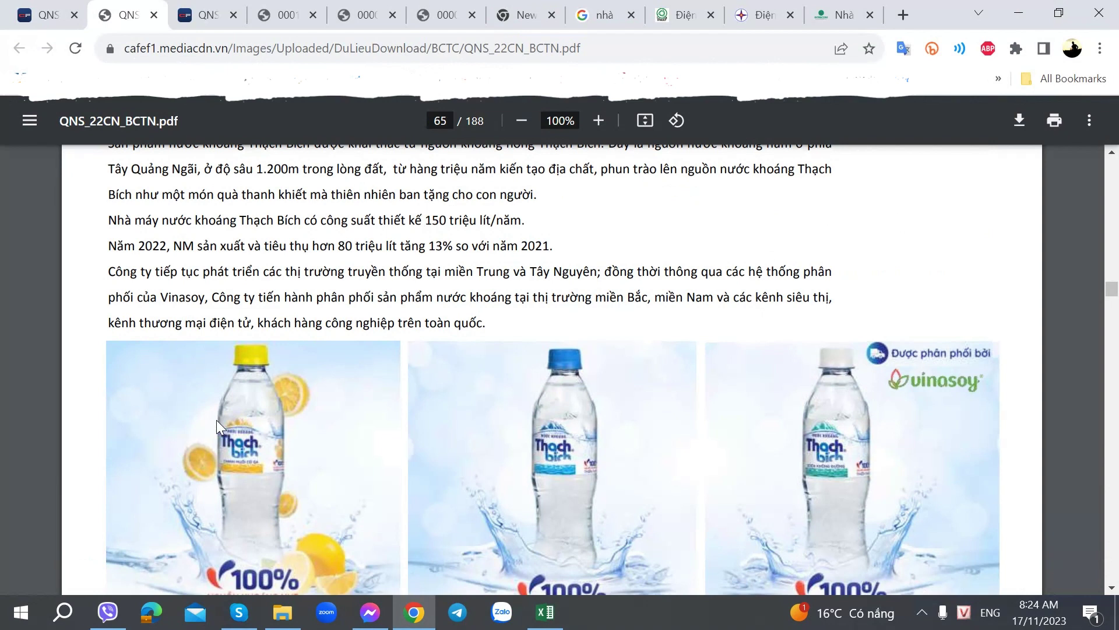
pyautogui.scroll(2, 217, 426)
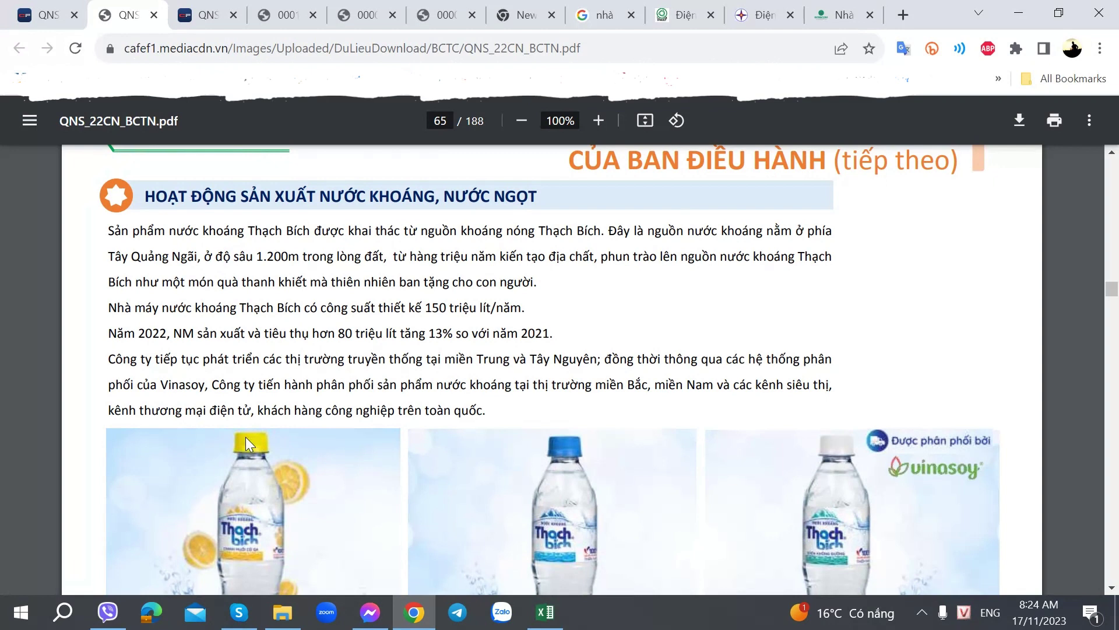
pyautogui.scroll(-3, 246, 436)
pyautogui.scroll(2, 246, 437)
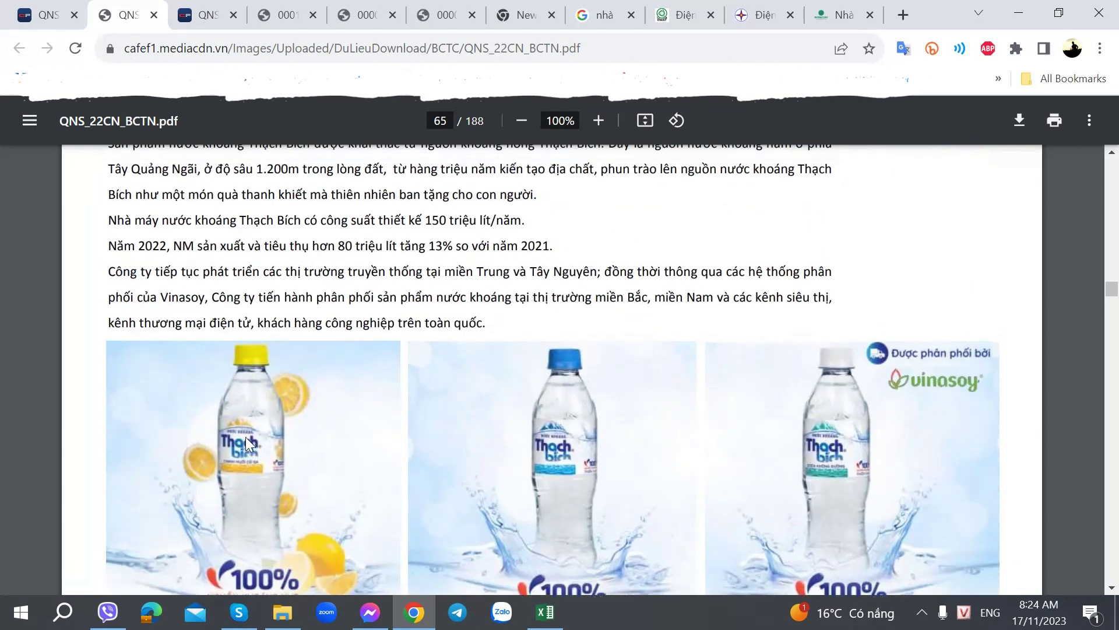
# Step: Back in Excel, enter "Khách hàng truyền thống Miền Trung & Tây Nguyên" in E221
pyautogui.hotkey('alt', 'Tab')
pyautogui.press('Up')
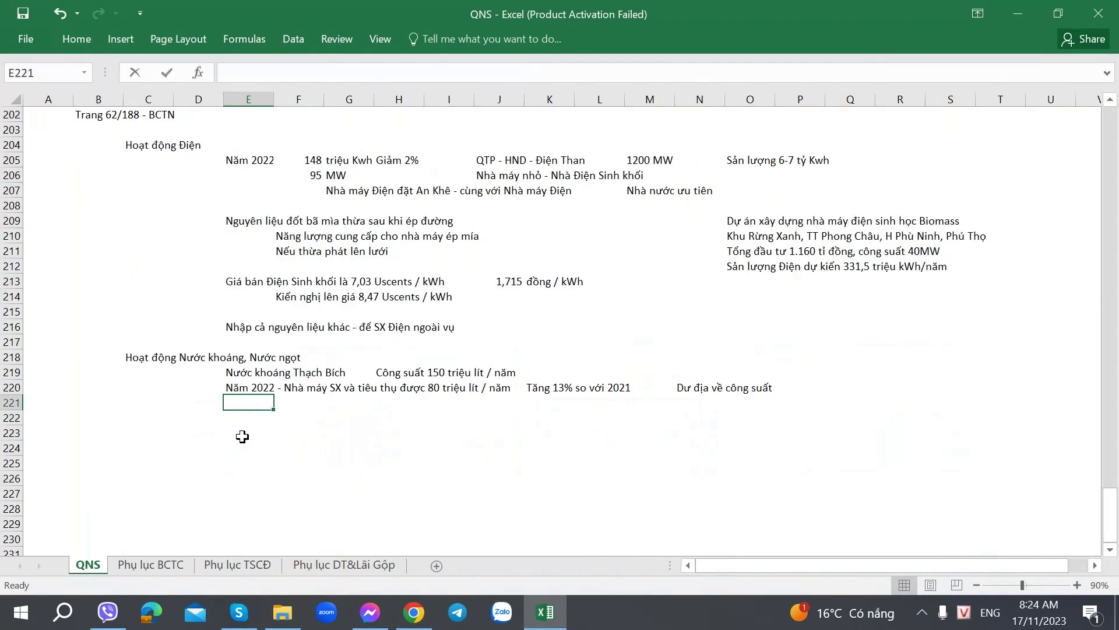
pyautogui.write('Khách hàng truyen th')
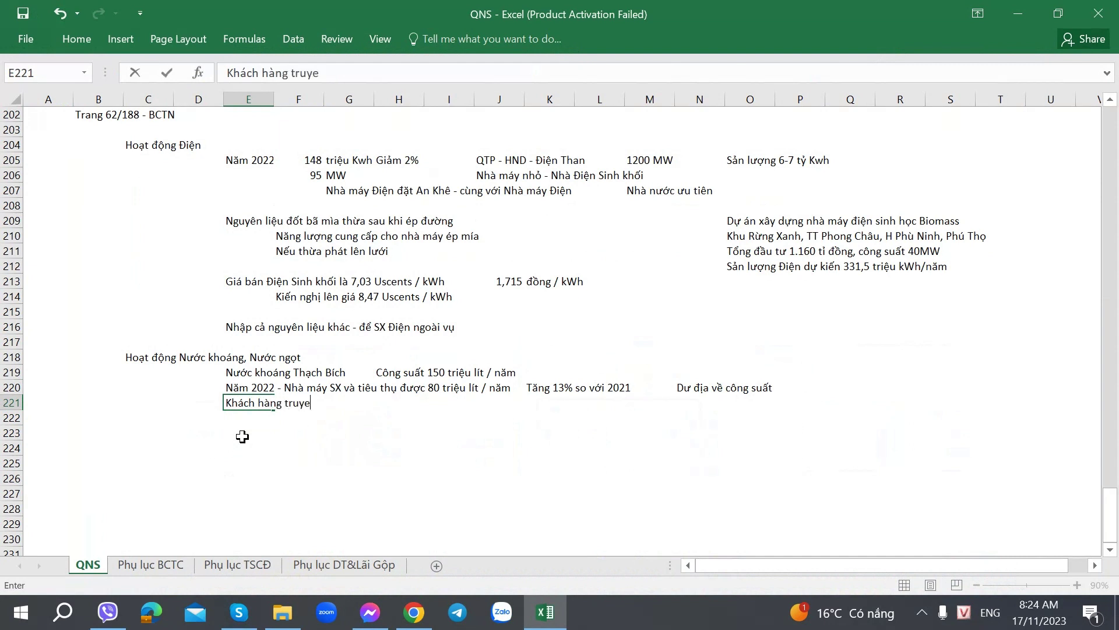
pyautogui.press('BackSpace')
pyautogui.press('BackSpace')
pyautogui.press('BackSpace')
pyautogui.press('BackSpace')
pyautogui.write('ền thông Miề')
pyautogui.press('BackSpace')
pyautogui.press('BackSpace')
pyautogui.press('BackSpace')
pyautogui.press('BackSpace')
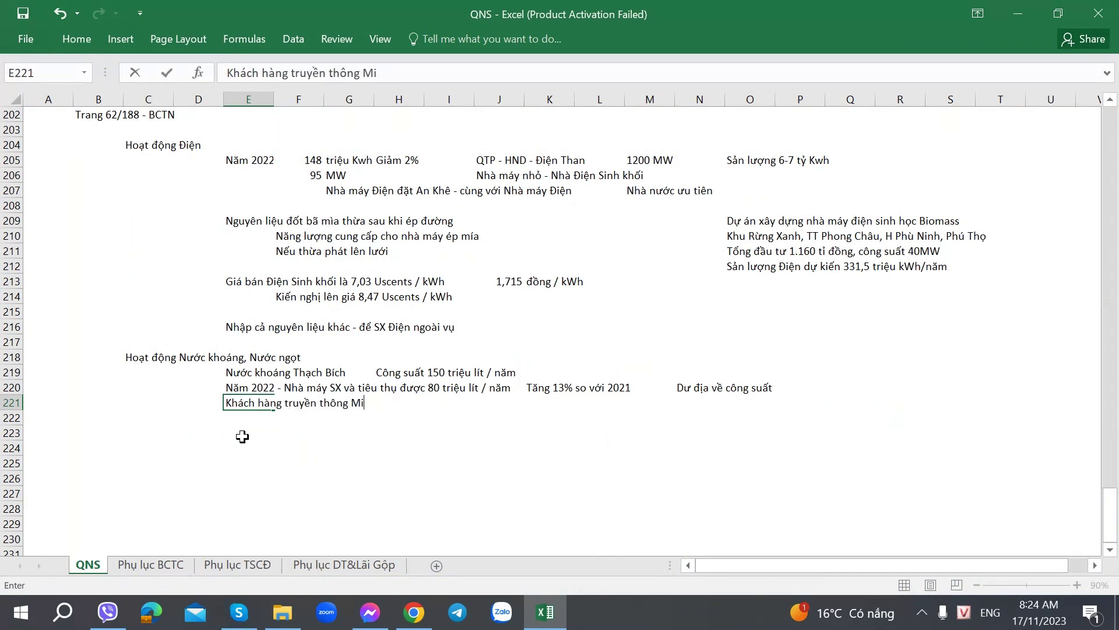
pyautogui.write('s M')
pyautogui.write('iền Trung & T')
pyautogui.write('ây Nguyên')
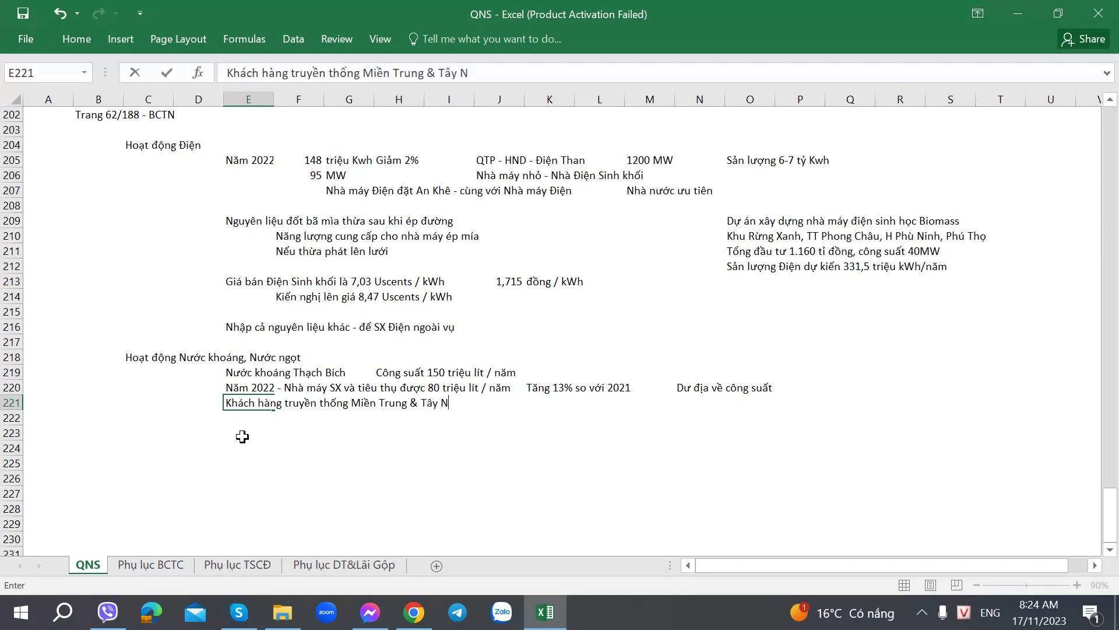
# Step: Enter the expansion note "Phấn đấu ra Bắc - vào Nam qua các Kênh Vinasoy" in K221
pyautogui.press('Right')
pyautogui.press('Right')
pyautogui.press('Right')
pyautogui.press('Right')
pyautogui.press('Right')
pyautogui.press('Right')
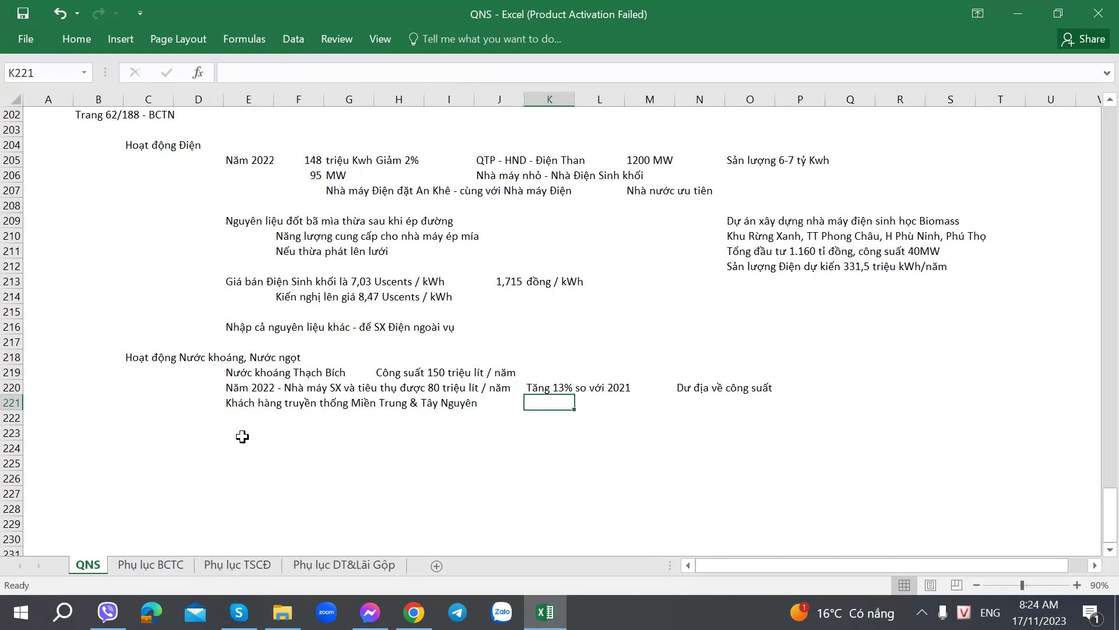
pyautogui.write('Phấn đấu')
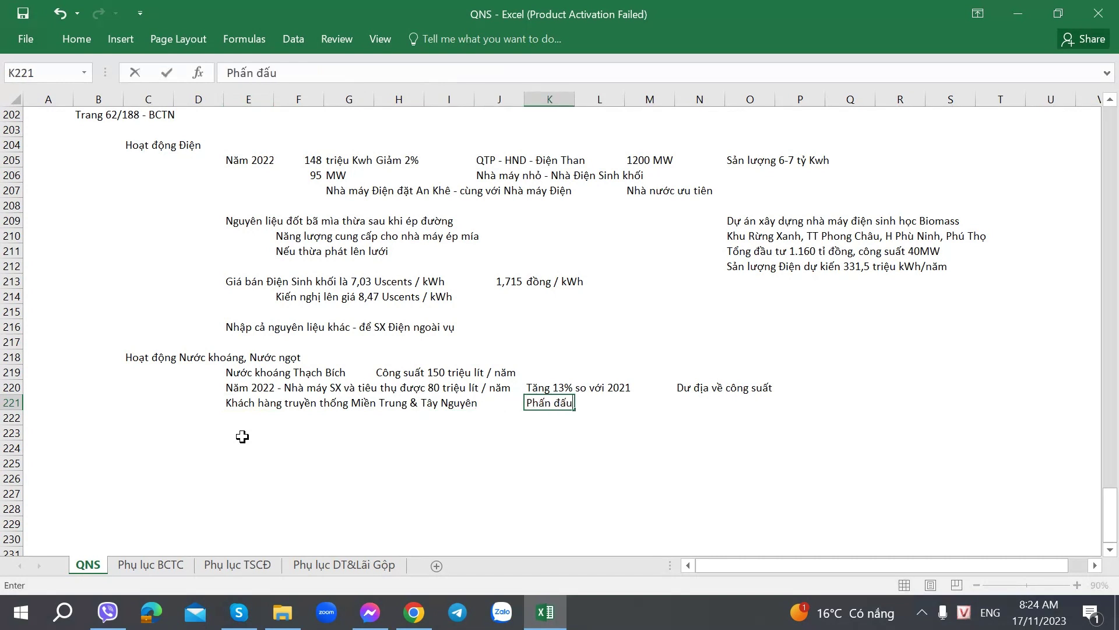
pyautogui.write(' ra Bắc - vào Nam')
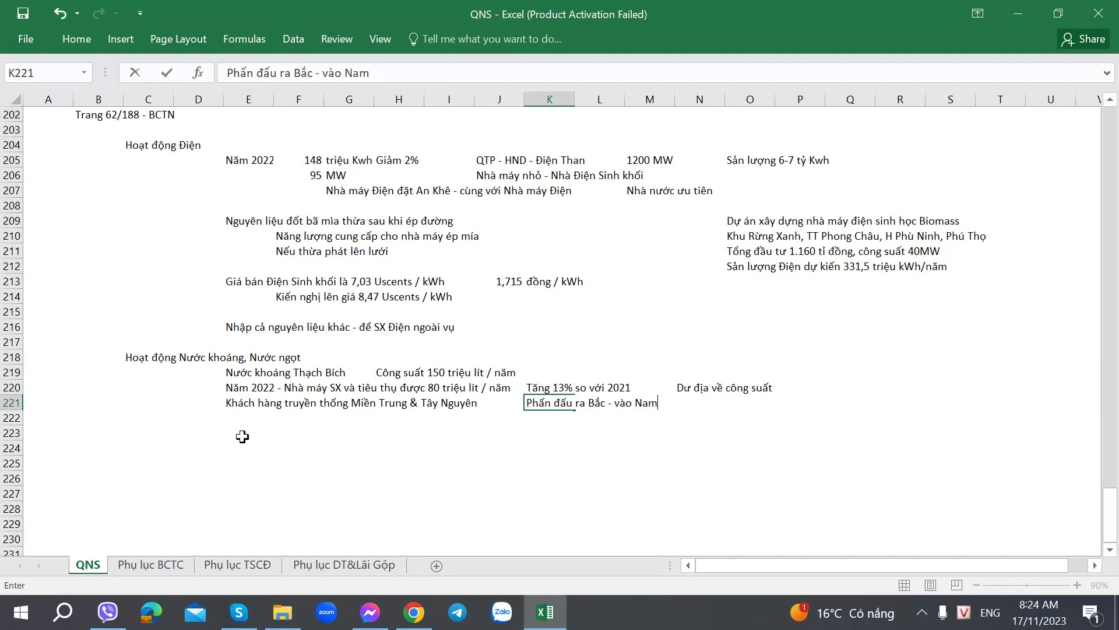
pyautogui.hotkey('alt', 'Tab')
pyautogui.write('qua các Kênh ')
pyautogui.write('Vinaso')
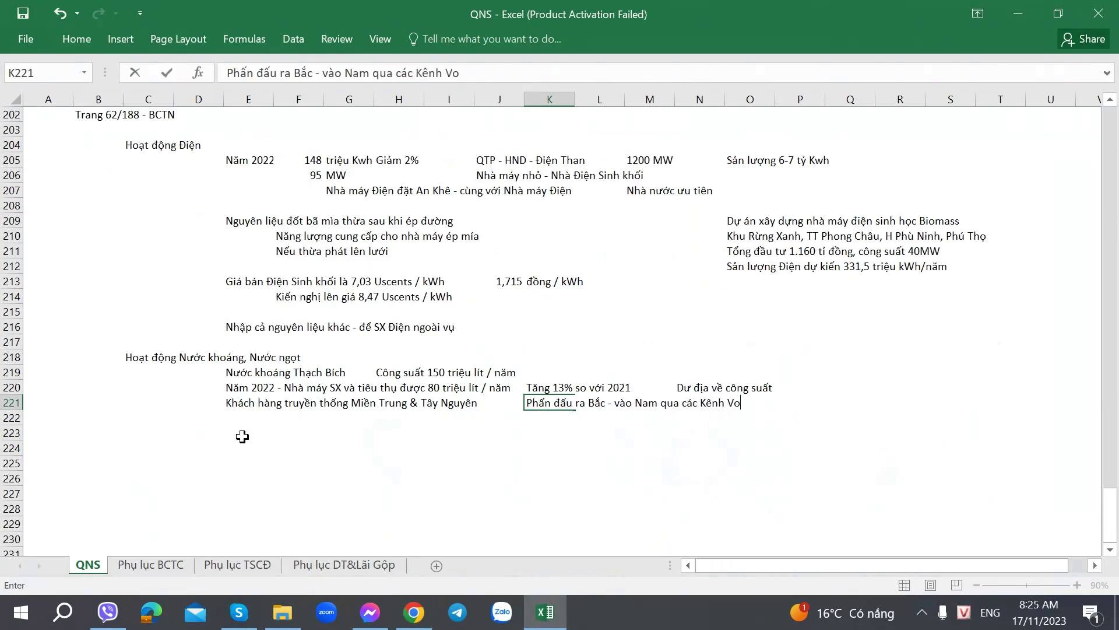
pyautogui.write('y')
pyautogui.press('Return')
# Step: In Chrome, read the annual report's section on confectionery production, including Biscafun's history, capacity, 2022 output and export markets
pyautogui.click(243, 436)
pyautogui.hotkey('alt', 'Tab')
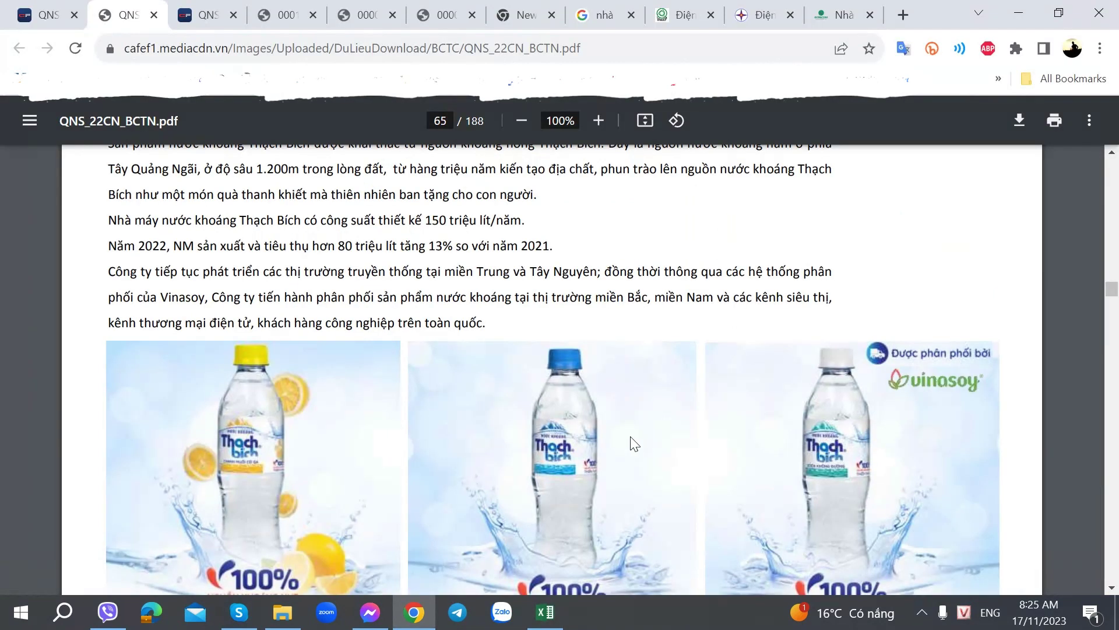
pyautogui.scroll(-4, 491, 423)
pyautogui.scroll(4, 490, 420)
pyautogui.scroll(-10, 490, 421)
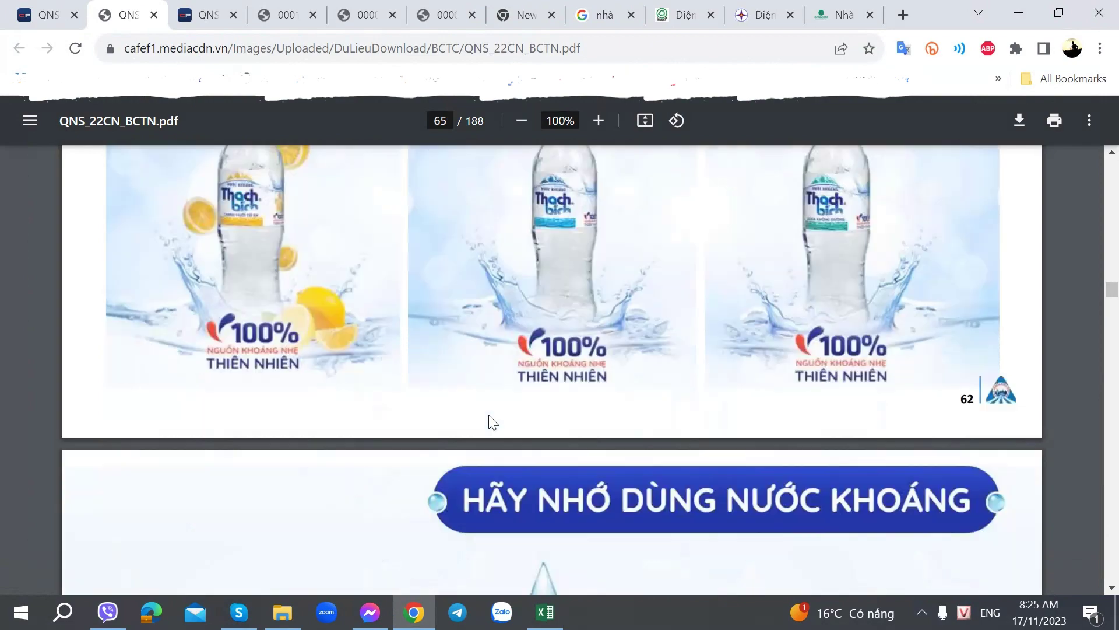
pyautogui.scroll(2, 490, 421)
pyautogui.scroll(-10, 488, 415)
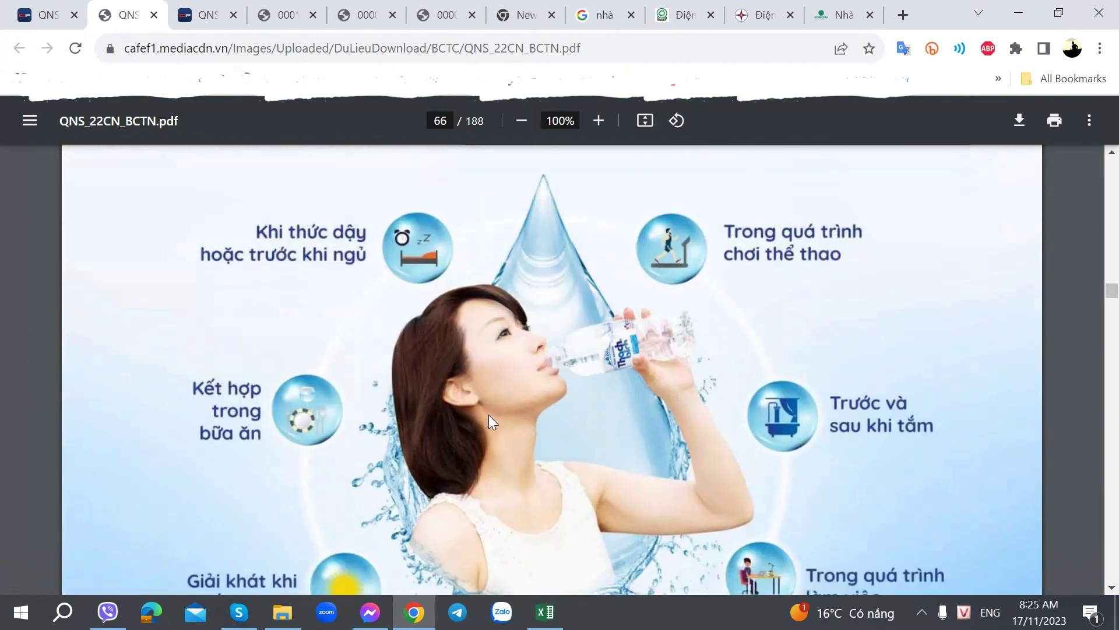
pyautogui.scroll(-6, 490, 416)
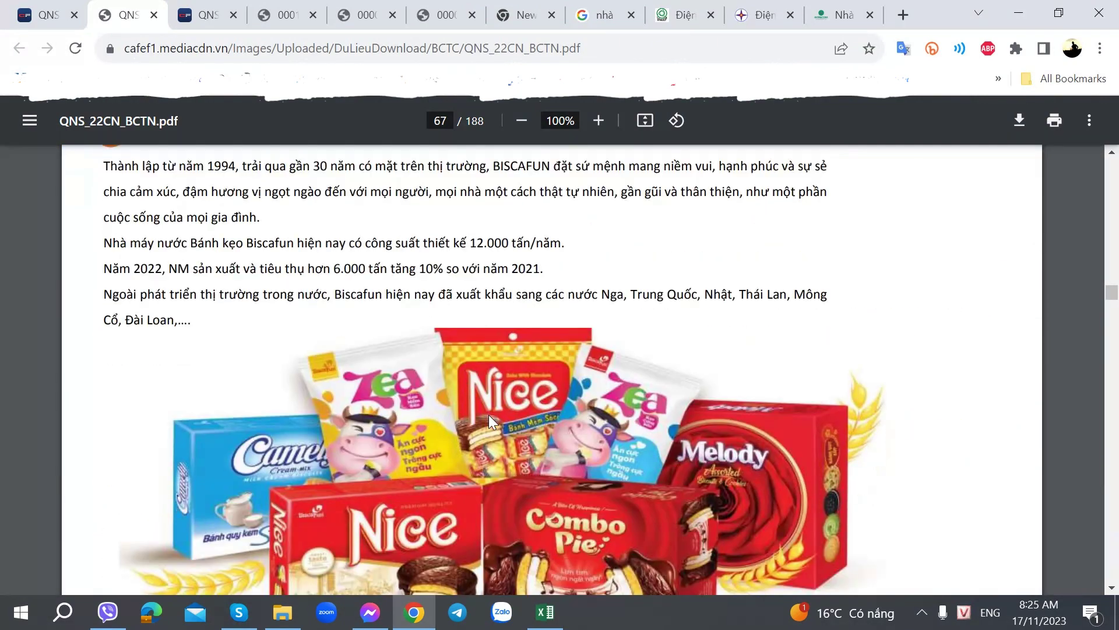
pyautogui.scroll(3, 489, 416)
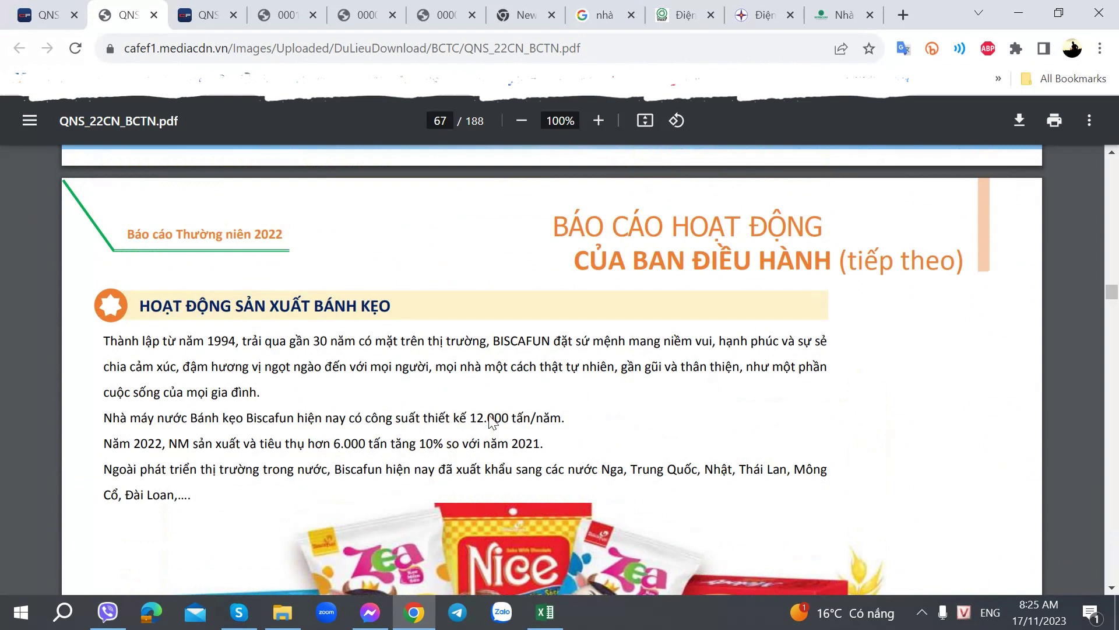
pyautogui.scroll(-2, 490, 421)
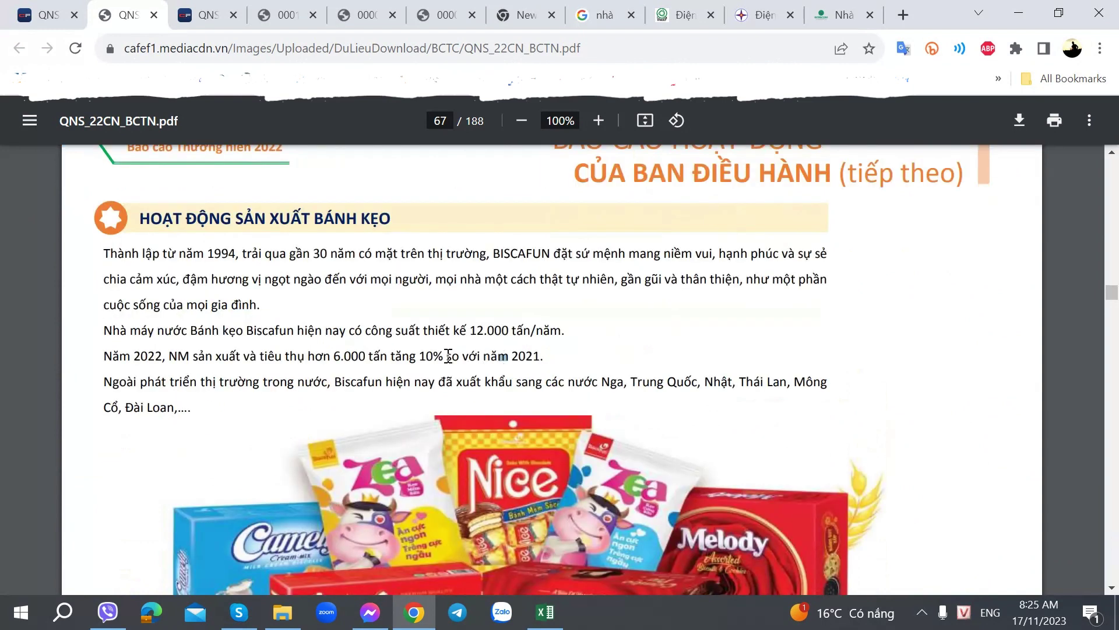
# Step: Back in Excel, enter "gần 30 năm" in H224 beside the Biscafun founding note
pyautogui.hotkey('alt', 'Tab')
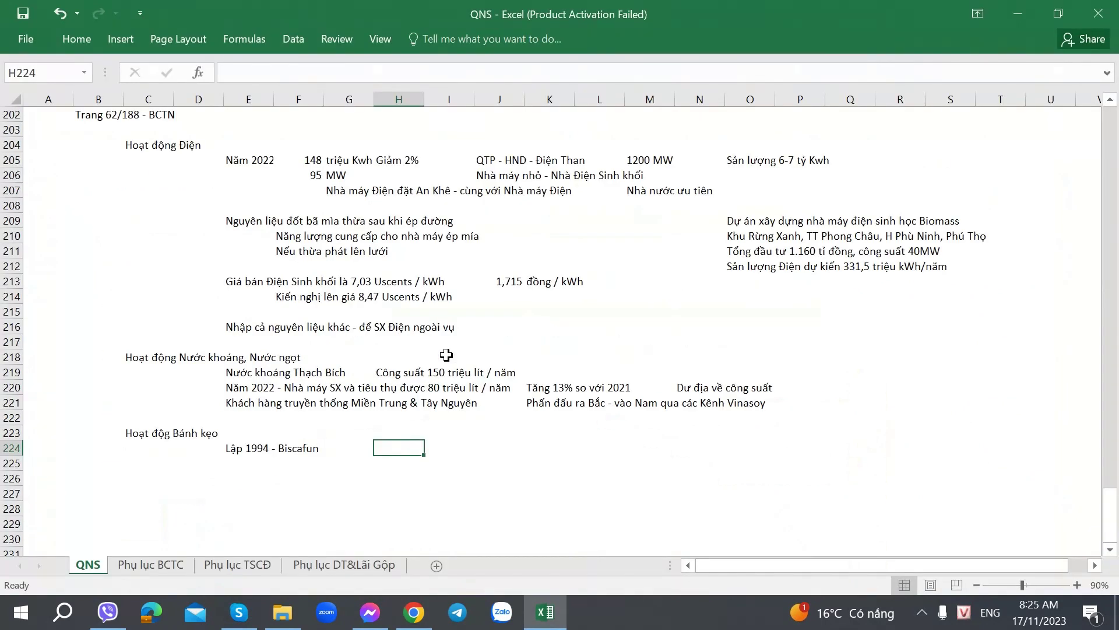
pyautogui.write('30 n')
pyautogui.press('BackSpace')
pyautogui.press('BackSpace')
pyautogui.press('BackSpace')
pyautogui.press('BackSpace')
pyautogui.write('ga')
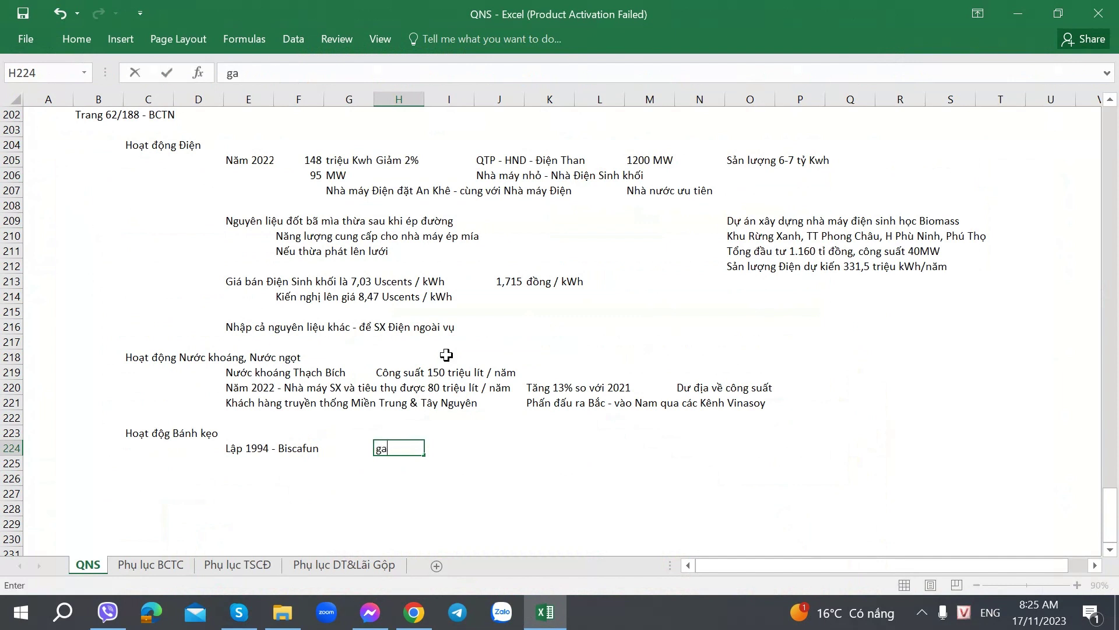
pyautogui.write('af0-')
pyautogui.press('BackSpace')
pyautogui.press('BackSpace')
pyautogui.press('BackSpace')
pyautogui.press('BackSpace')
pyautogui.write('0')
pyautogui.press('BackSpace')
pyautogui.press('BackSpace')
pyautogui.press('BackSpace')
pyautogui.write('afn 30 năm')
pyautogui.press('Return')
# Step: Enter the Biscafun plant figure "12 ngàn tấn / năm" in J224, consulting the report in Chrome
pyautogui.press('Right')
pyautogui.press('Right')
pyautogui.press('Right')
pyautogui.press('Right')
pyautogui.press('Right')
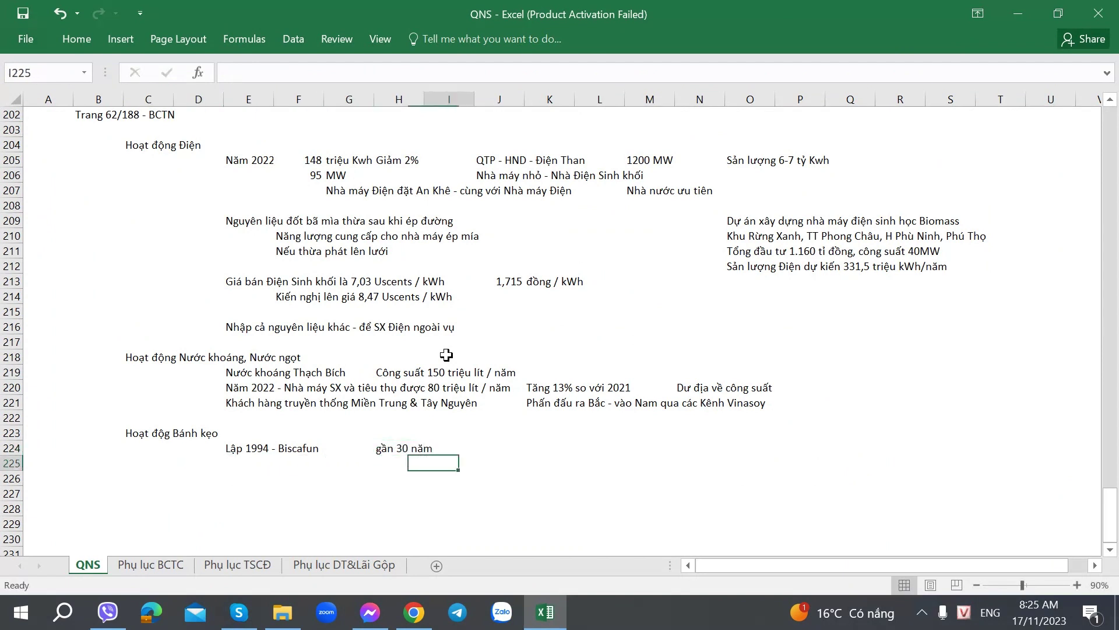
pyautogui.press('Right')
pyautogui.press('Up')
pyautogui.hotkey('alt', 'Tab')
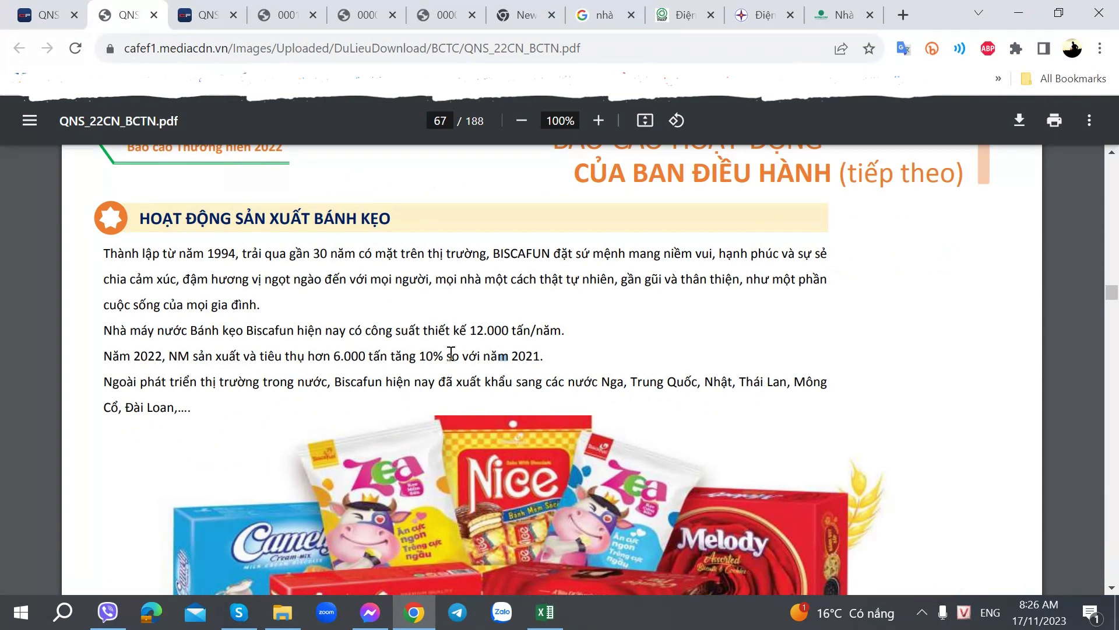
pyautogui.hotkey('alt', 'Tab')
pyautogui.write('12 ')
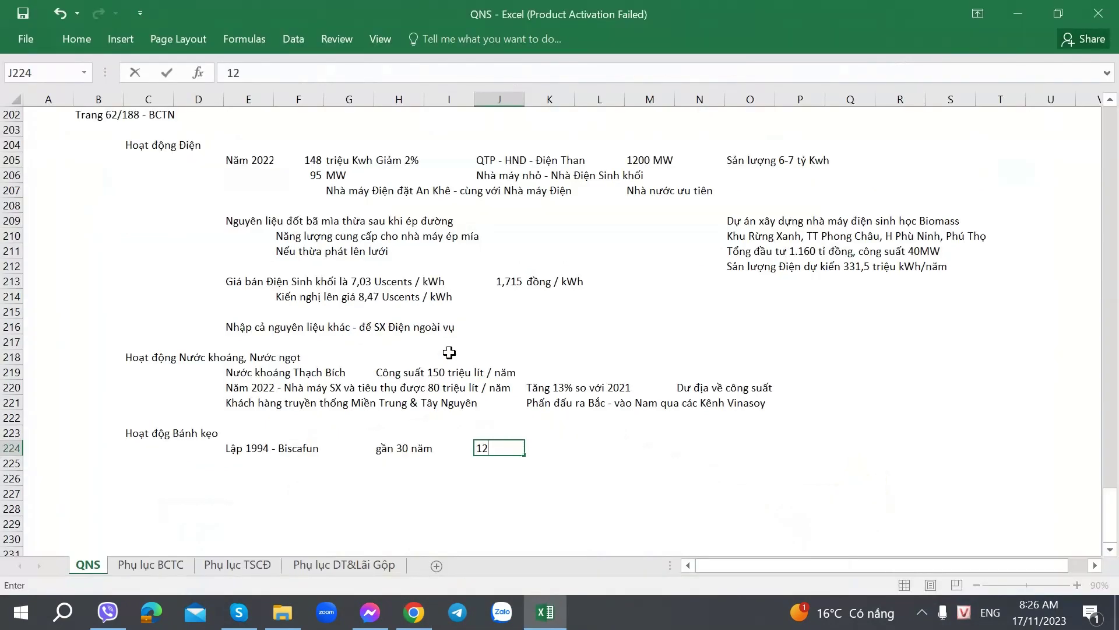
pyautogui.write('ngàn tấn')
pyautogui.hotkey('alt', 'Tab')
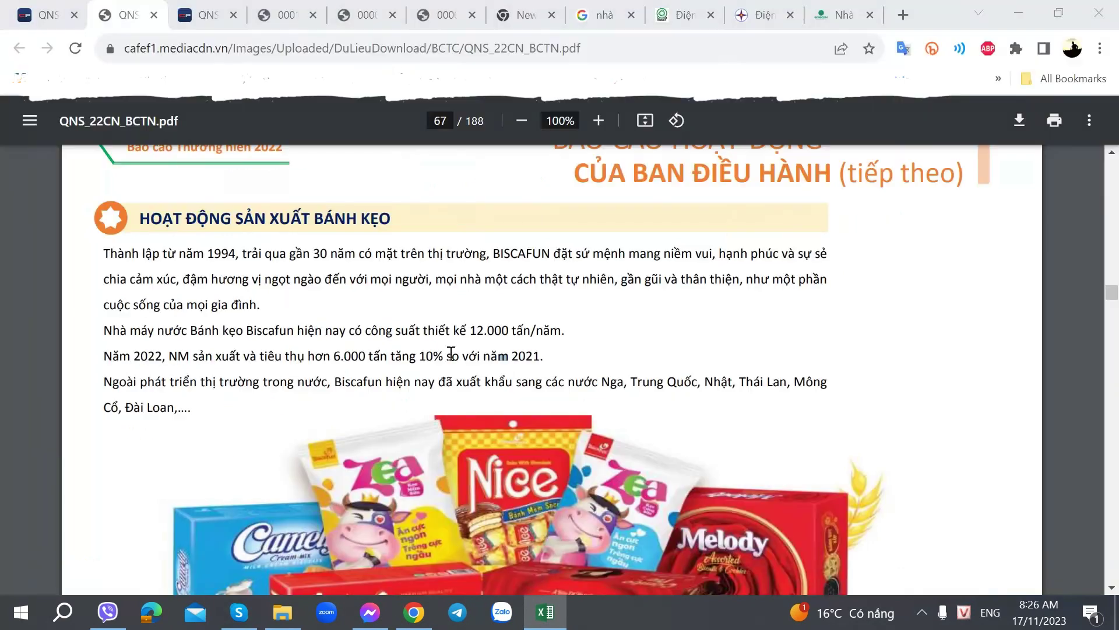
pyautogui.hotkey('alt', 'Tab')
pyautogui.write('năm')
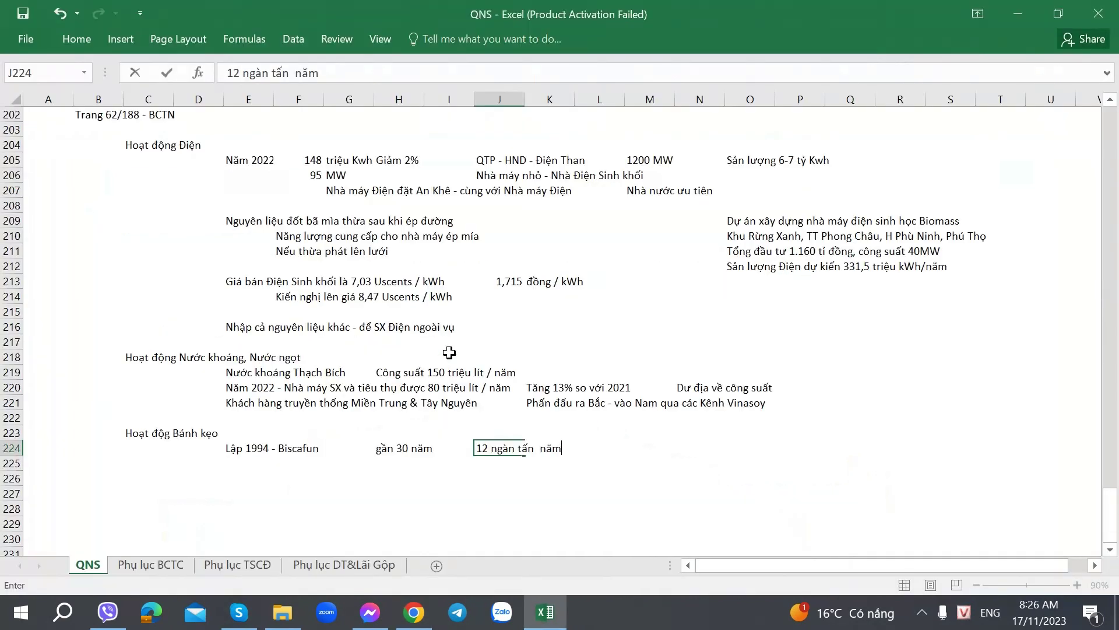
pyautogui.press('BackSpace')
pyautogui.press('BackSpace')
pyautogui.press('BackSpace')
pyautogui.write('/ năm')
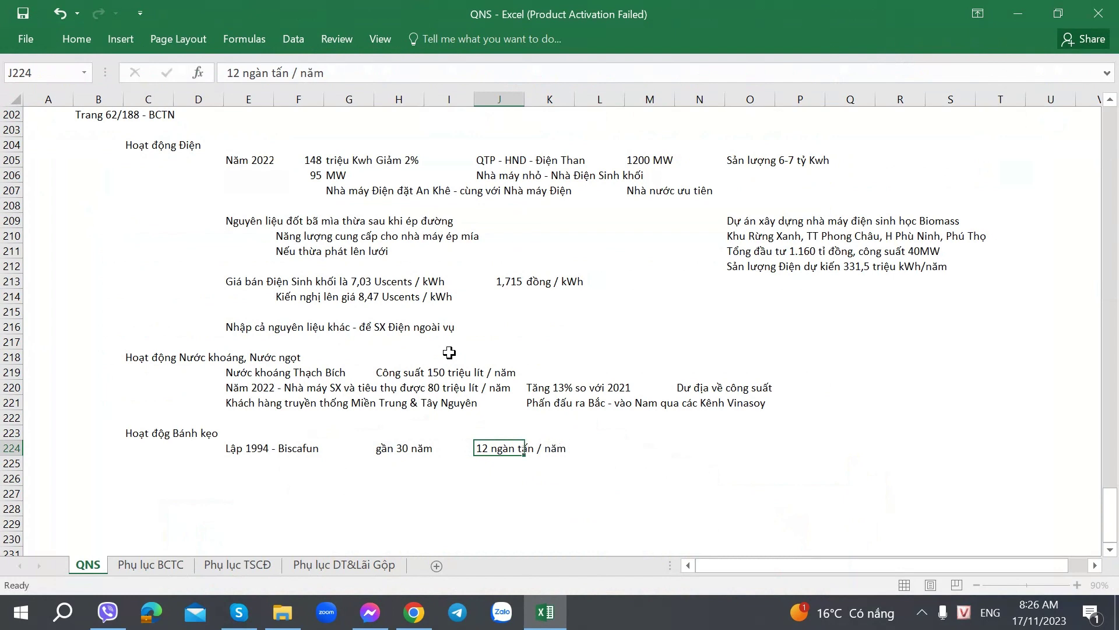
# Step: Check the report's capacity wording in Chrome and add "công suất" before the figure in J224 in Excel
pyautogui.press('Right')
pyautogui.press('Right')
pyautogui.press('Right')
pyautogui.hotkey('alt', 'Tab')
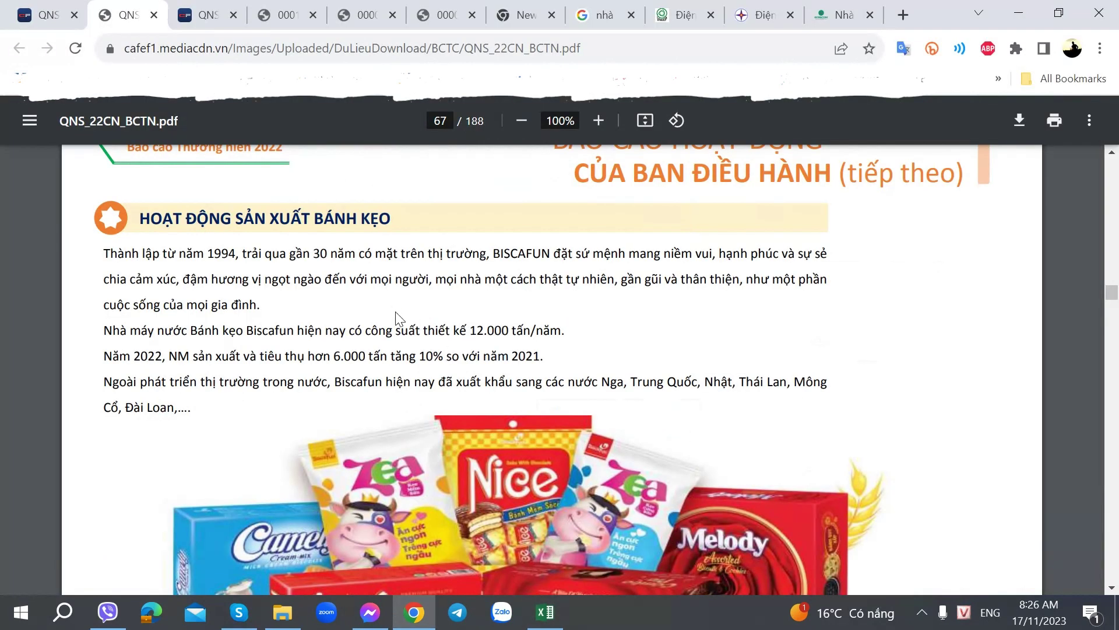
pyautogui.hotkey('alt', 'Tab')
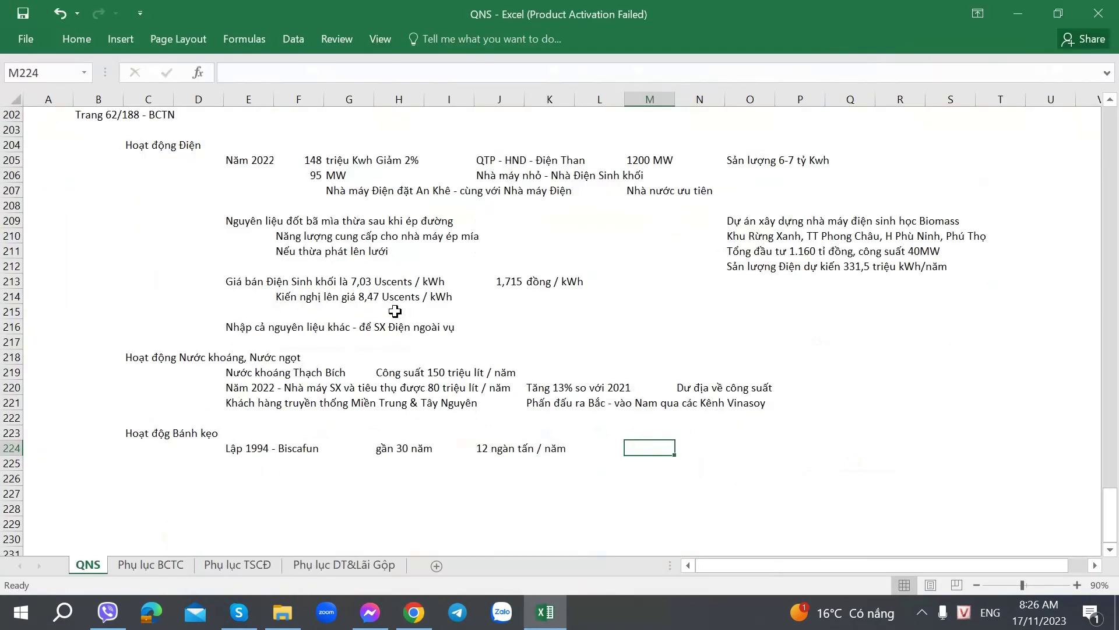
pyautogui.hotkey('alt', 'Tab')
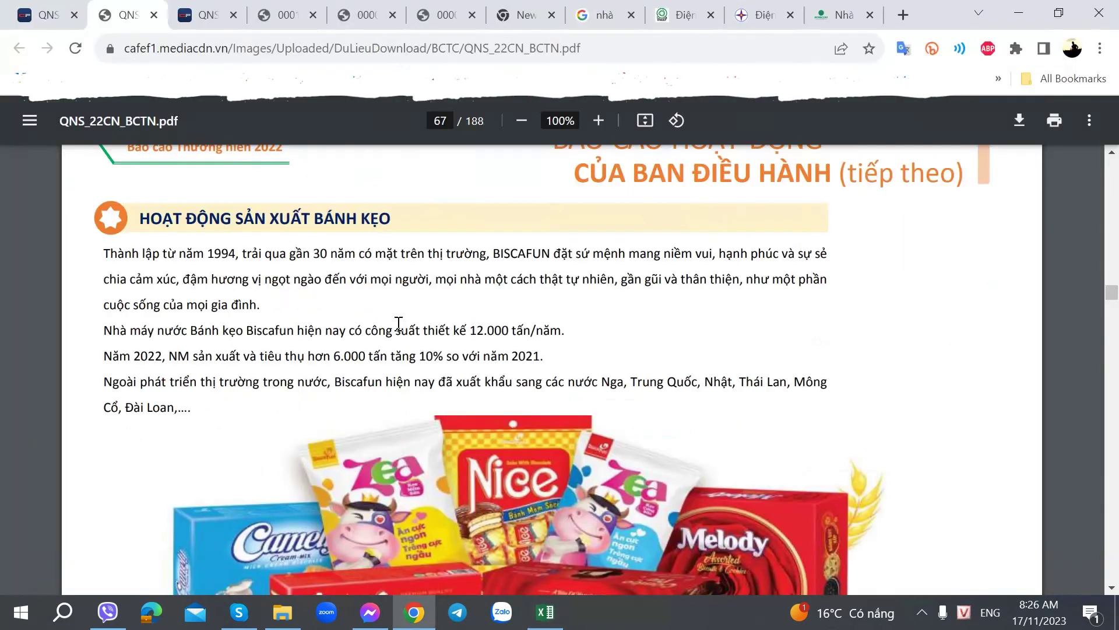
pyautogui.hotkey('alt', 'Tab')
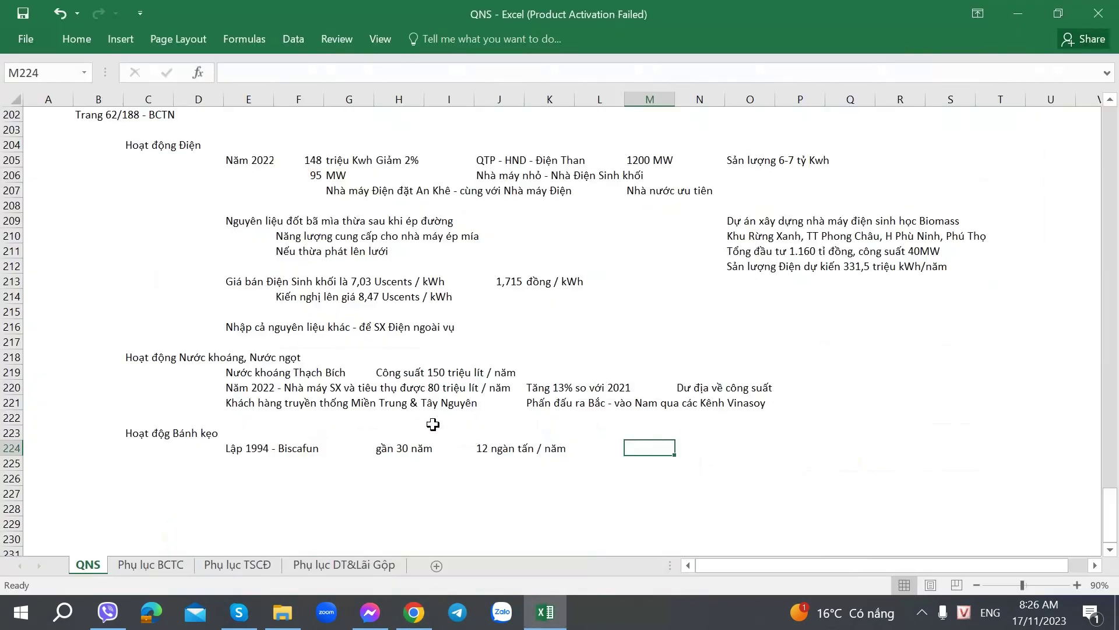
pyautogui.click(496, 449)
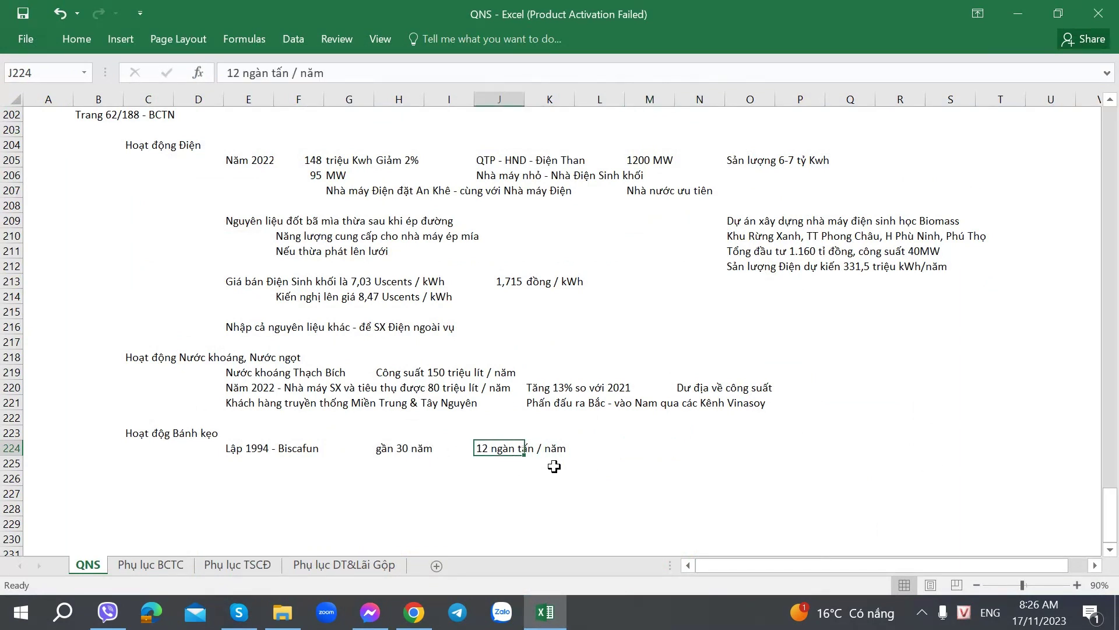
pyautogui.press('F2')
pyautogui.press('Home')
pyautogui.write('công suất')
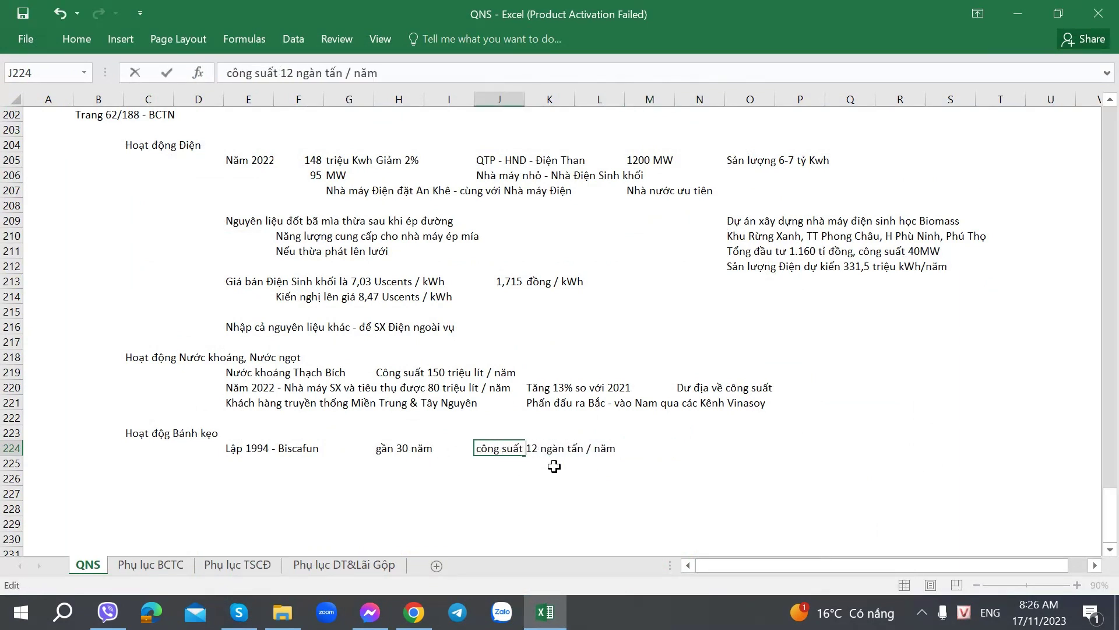
pyautogui.press('Return')
# Step: Enter the output note "Năm 2022 - NM SX và tiêu thụ hơ 6 ngàn tấn / năm" in E225, consulting the report in Chrome
pyautogui.press('Left')
pyautogui.press('Left')
pyautogui.press('Left')
pyautogui.press('Left')
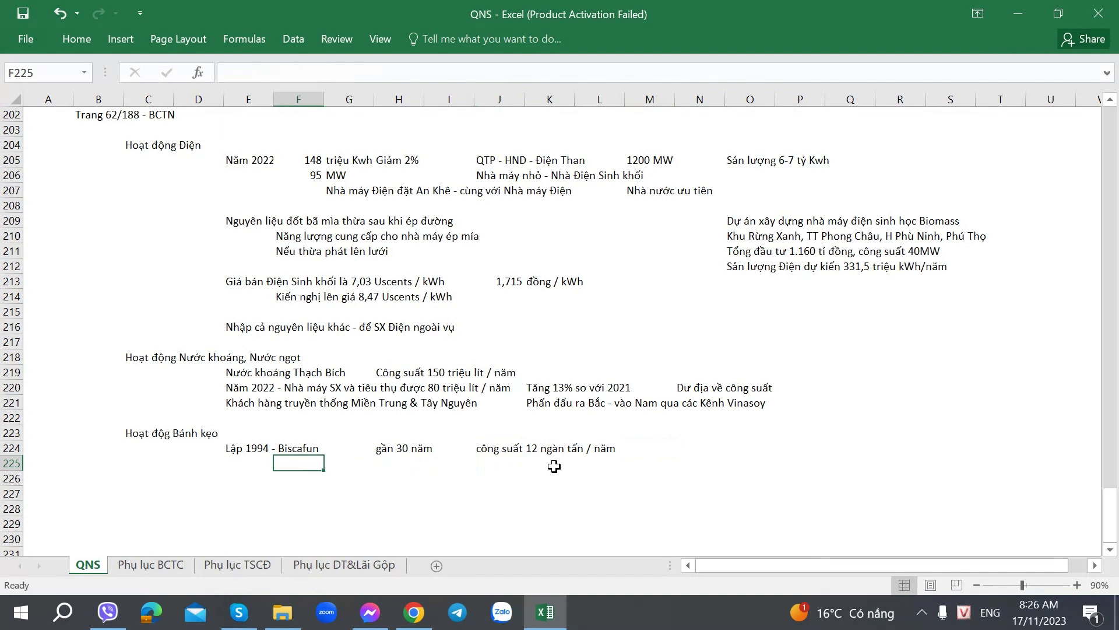
pyautogui.press('Right')
pyautogui.press('Left')
pyautogui.press('Left')
pyautogui.press('Right')
pyautogui.press('Left')
pyautogui.hotkey('alt', 'Tab')
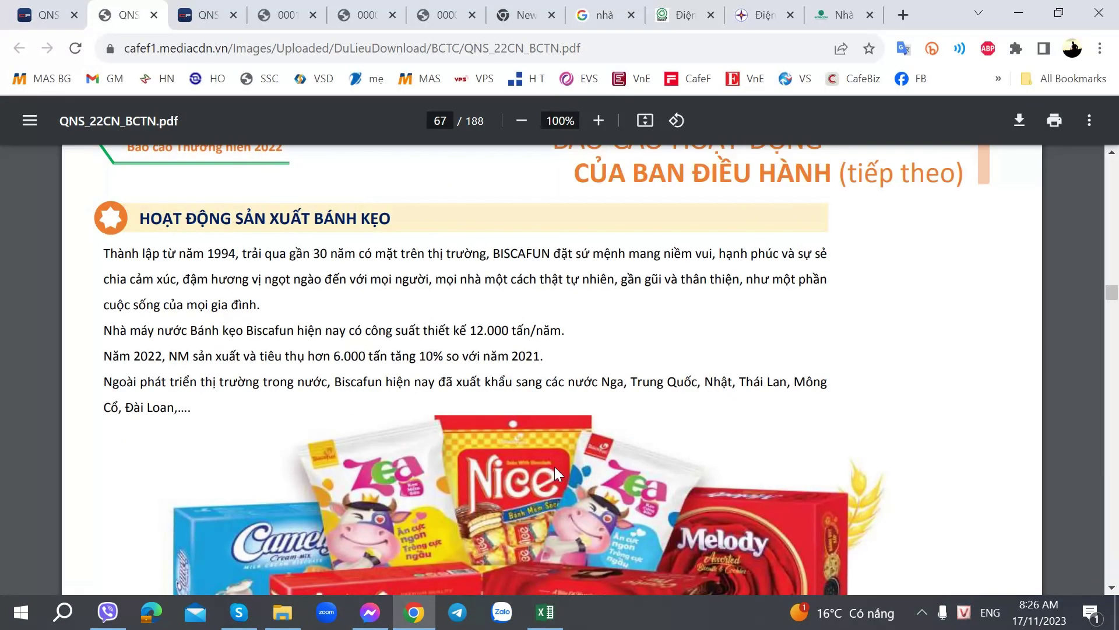
pyautogui.hotkey('alt', 'Tab')
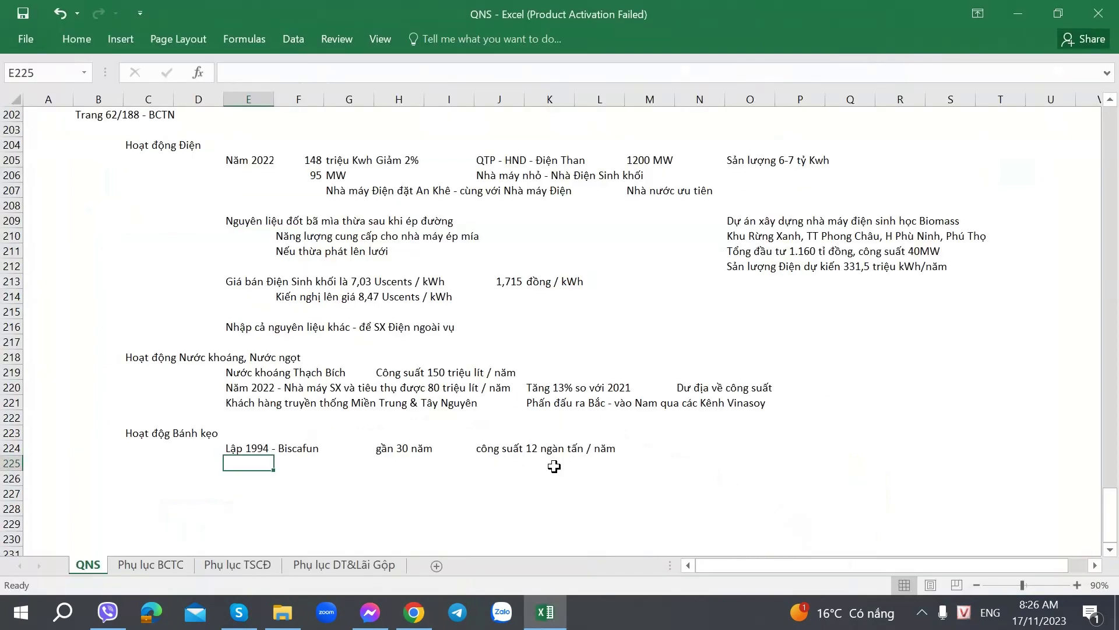
pyautogui.write('Năm 222')
pyautogui.press('BackSpace')
pyautogui.press('BackSpace')
pyautogui.write('022 ')
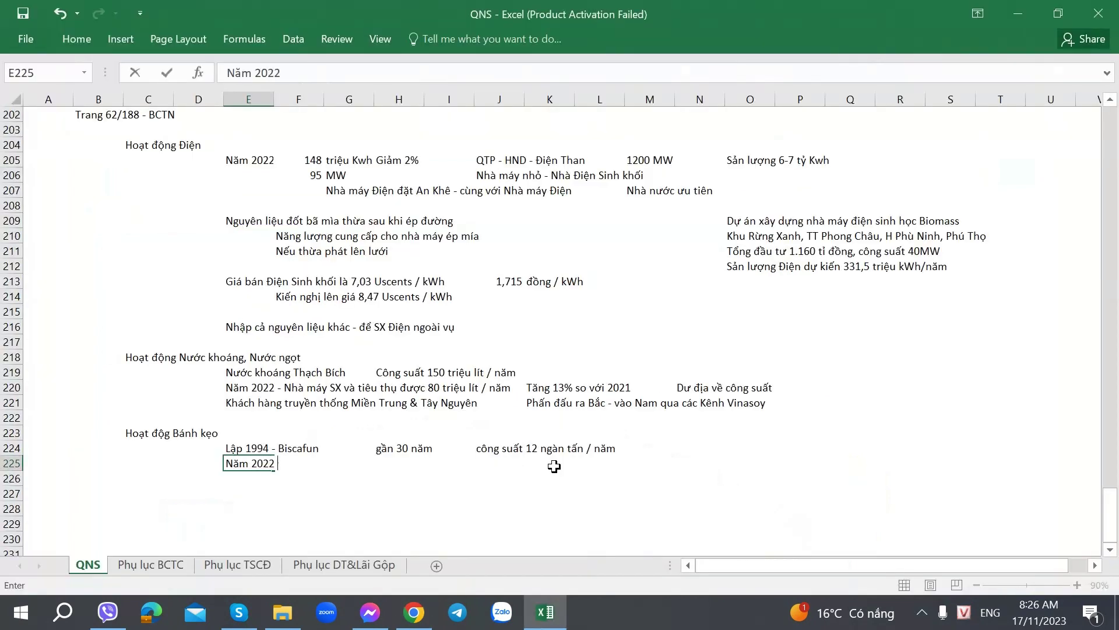
pyautogui.write('-')
pyautogui.hotkey('alt', 'Tab')
pyautogui.hotkey('alt', 'Tab')
pyautogui.write('NM SX')
pyautogui.hotkey('alt', 'Tab')
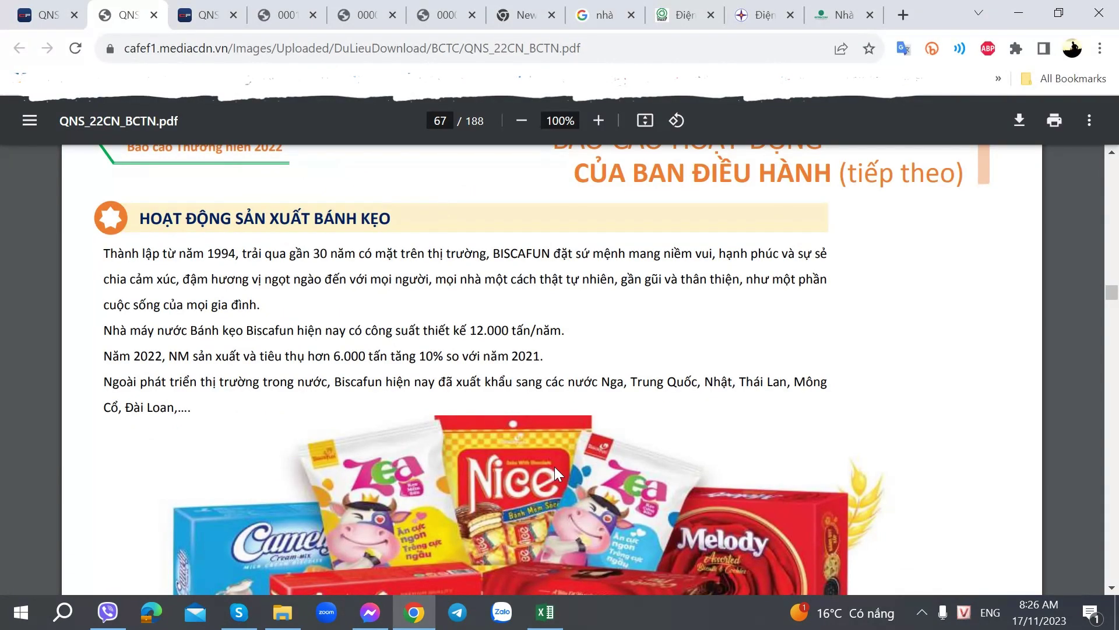
pyautogui.hotkey('alt', 'Tab')
pyautogui.write('và t')
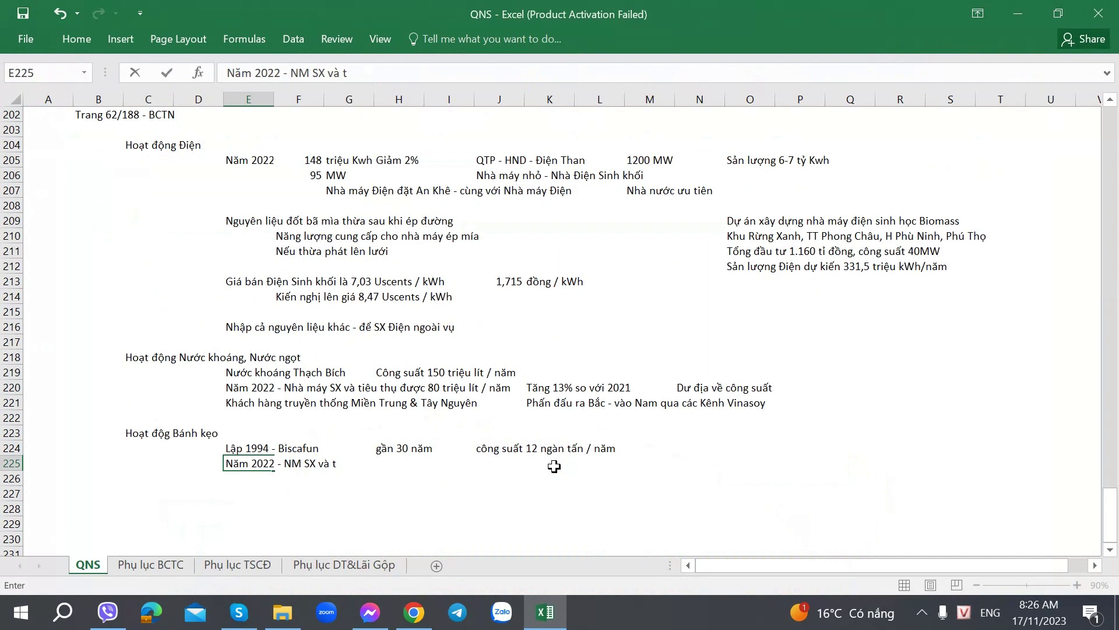
pyautogui.write('ieu thụ hơ')
pyautogui.hotkey('alt', 'Tab')
pyautogui.hotkey('alt', 'Tab')
pyautogui.write('6 ngàn tá')
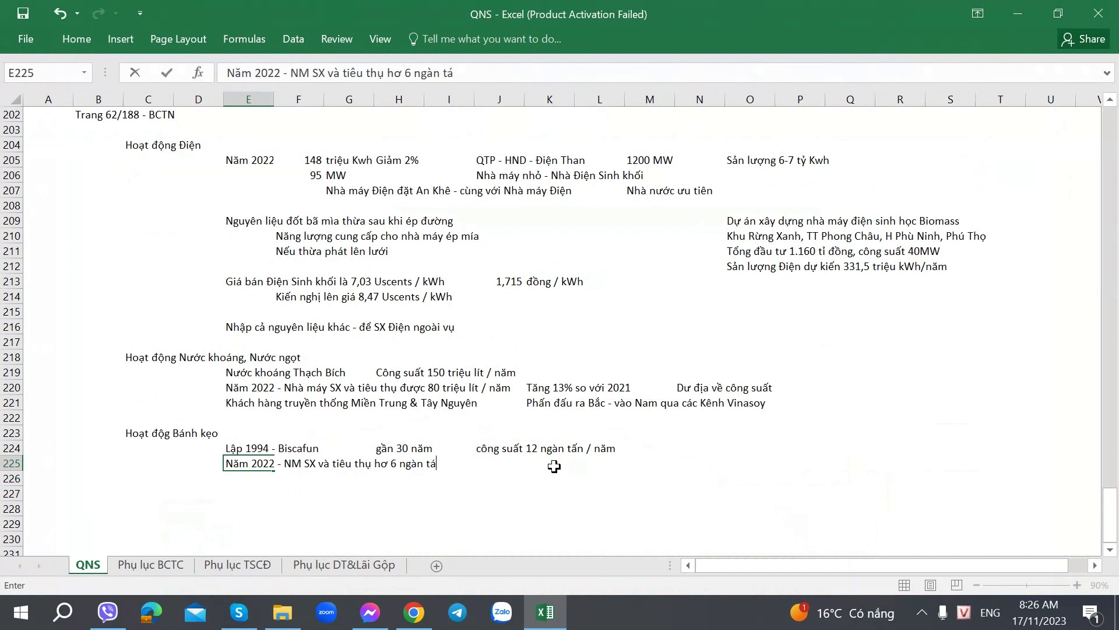
pyautogui.press('BackSpace')
pyautogui.write('ấn /')
pyautogui.hotkey('alt', 'Tab')
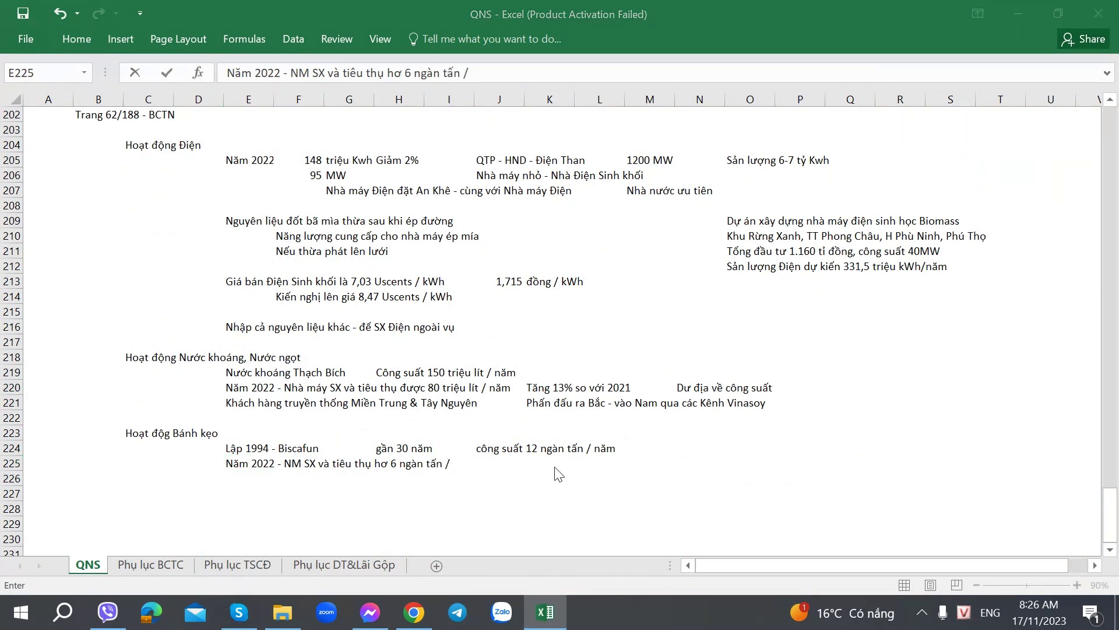
pyautogui.hotkey('alt', 'Tab')
pyautogui.write('năm')
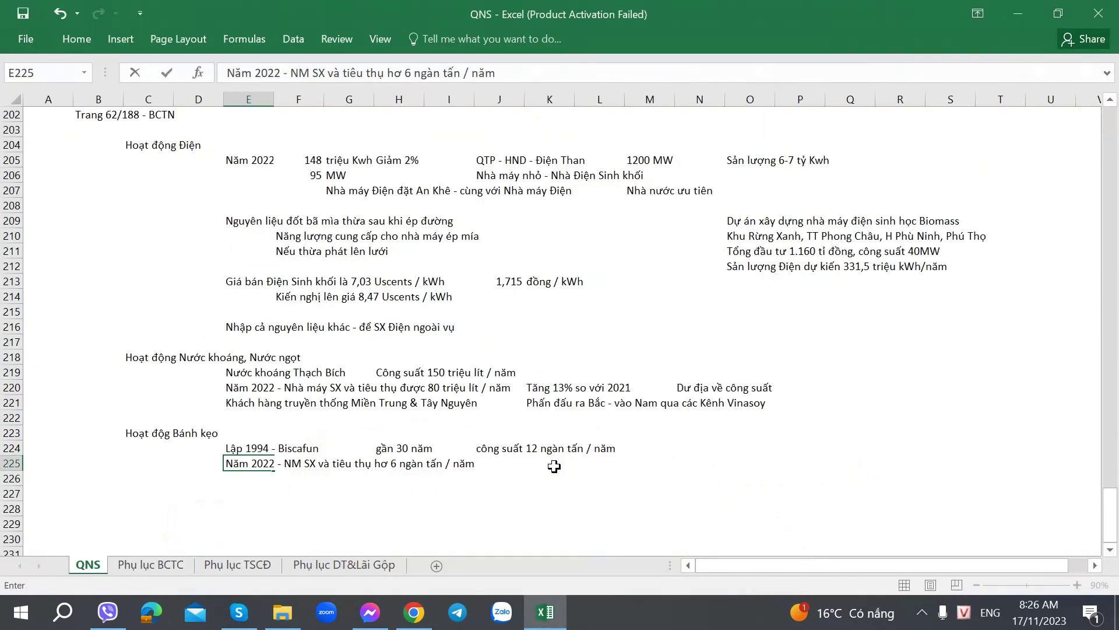
# Step: Enter the growth note "Tăng 10% so với 2021" in K225 beside the Biscafun 2022 output
pyautogui.press('Right')
pyautogui.press('Right')
pyautogui.press('Right')
pyautogui.press('Right')
pyautogui.press('Right')
pyautogui.press('Right')
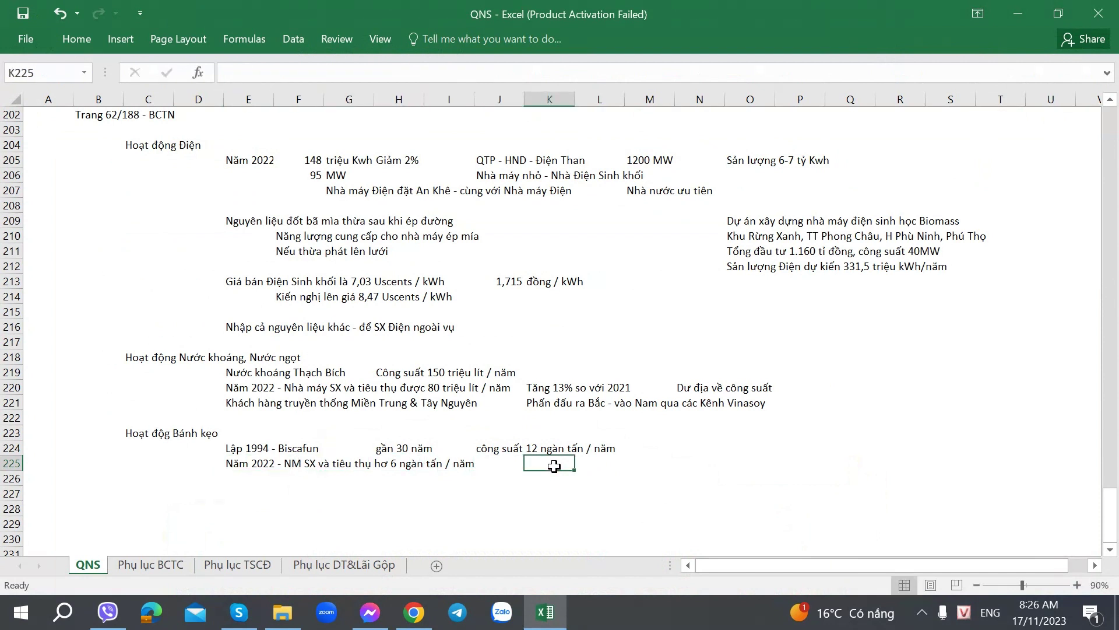
pyautogui.write('Tăng 10%')
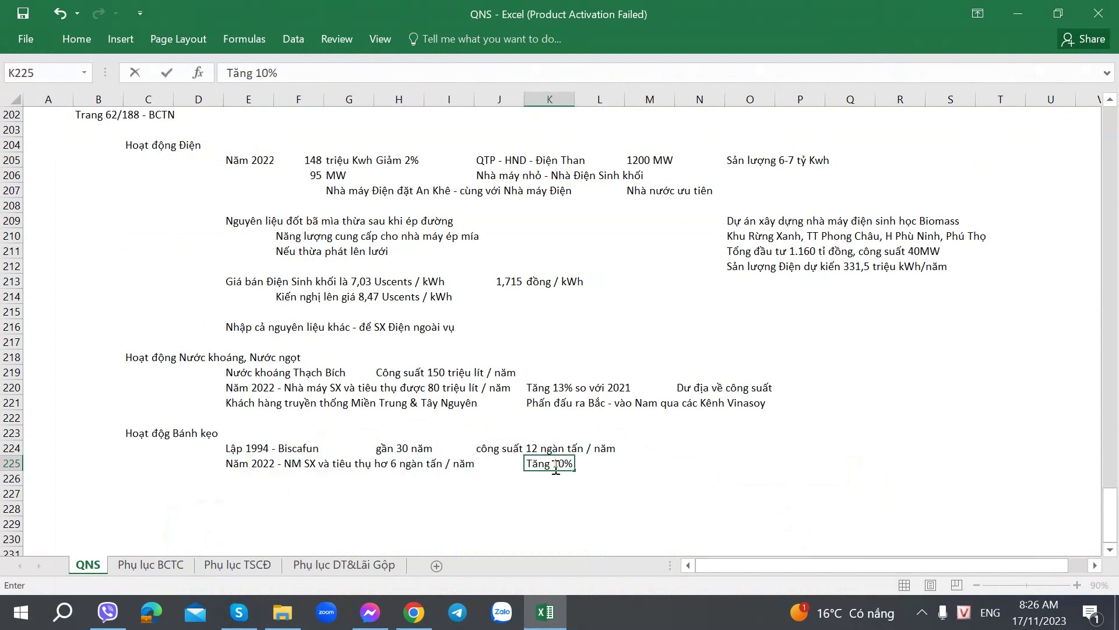
pyautogui.write(' so với 2021')
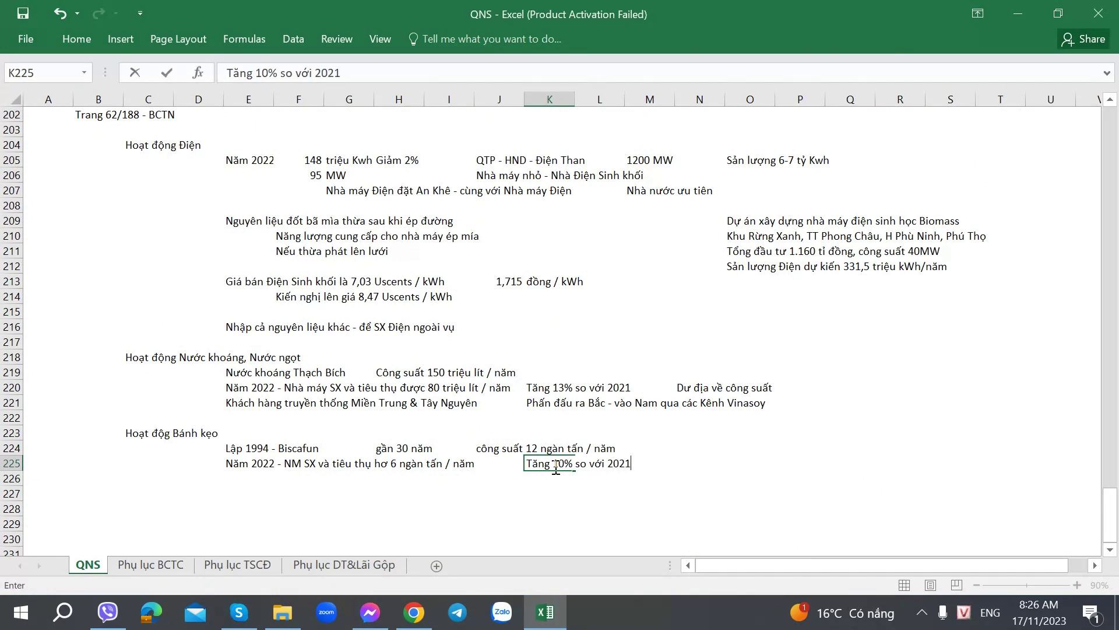
pyautogui.hotkey('alt', 'Tab')
pyautogui.hotkey('alt', 'Tab')
pyautogui.press('Right')
pyautogui.press('Right')
pyautogui.press('Right')
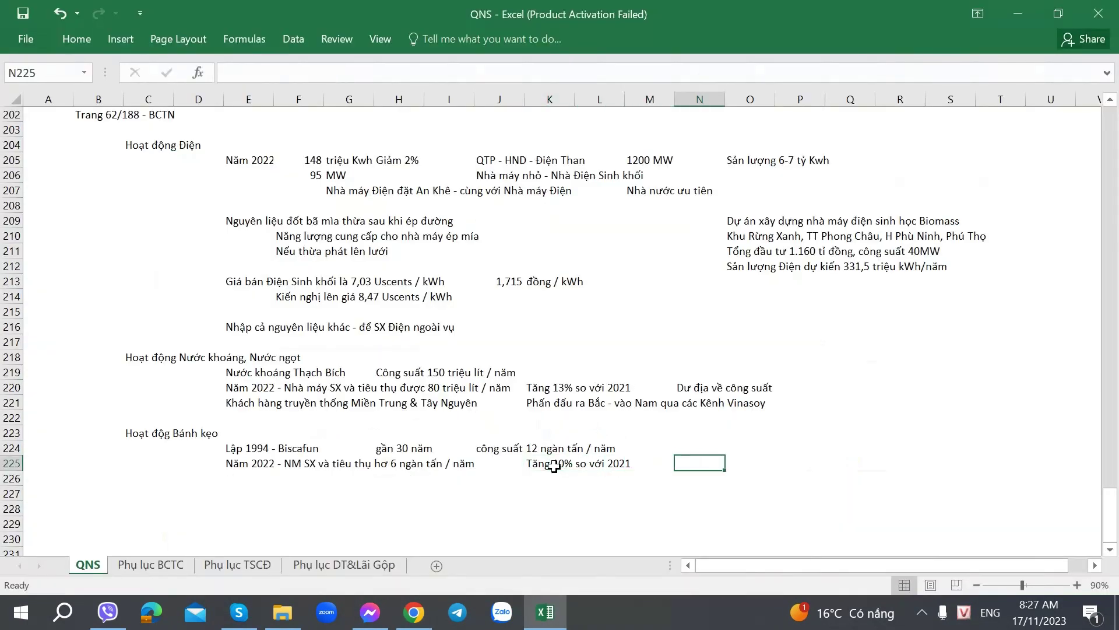
# Step: Check the export wording in Chrome and enter "Ngoài trong nước - có cả XK Nga, TQ" in F226 in Excel
pyautogui.hotkey('alt', 'Tab')
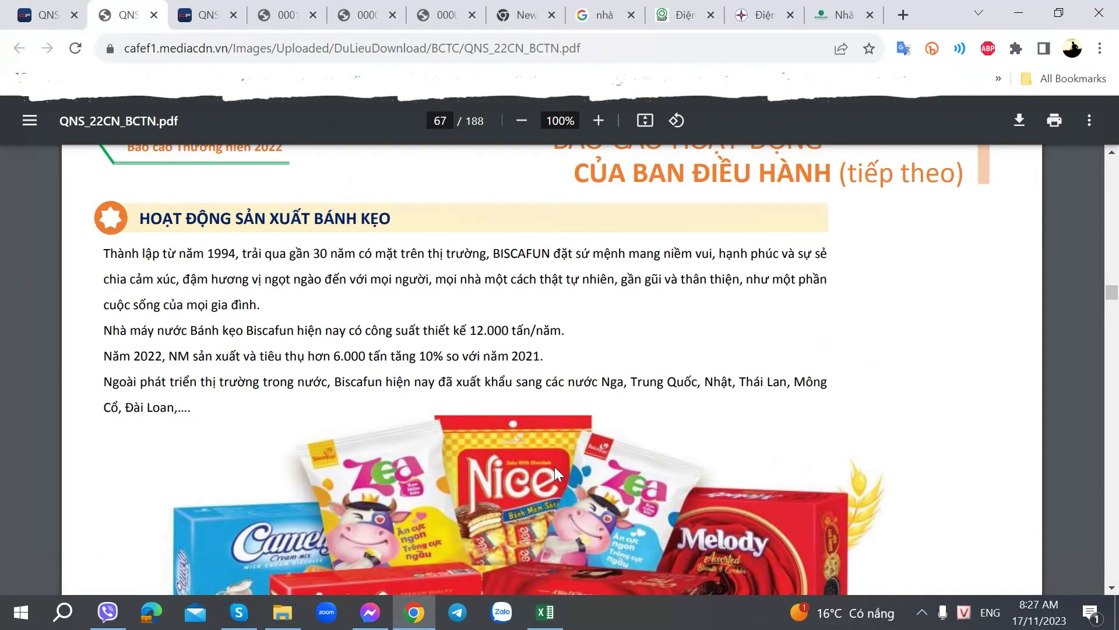
pyautogui.hotkey('alt', 'Tab')
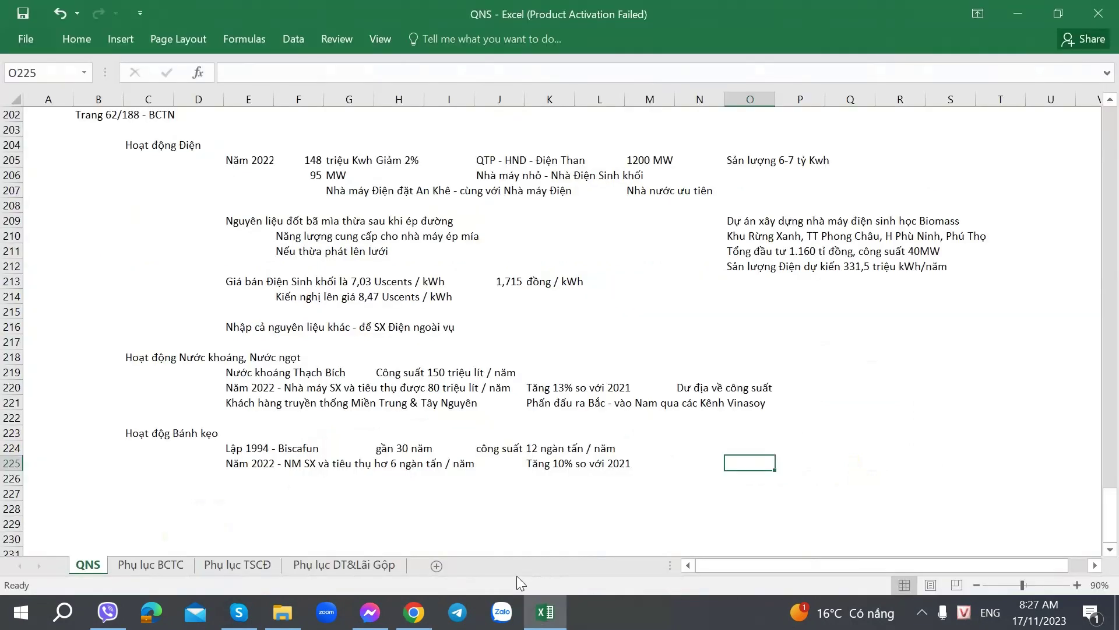
pyautogui.click(301, 476)
pyautogui.write('Ngoài trong nước -')
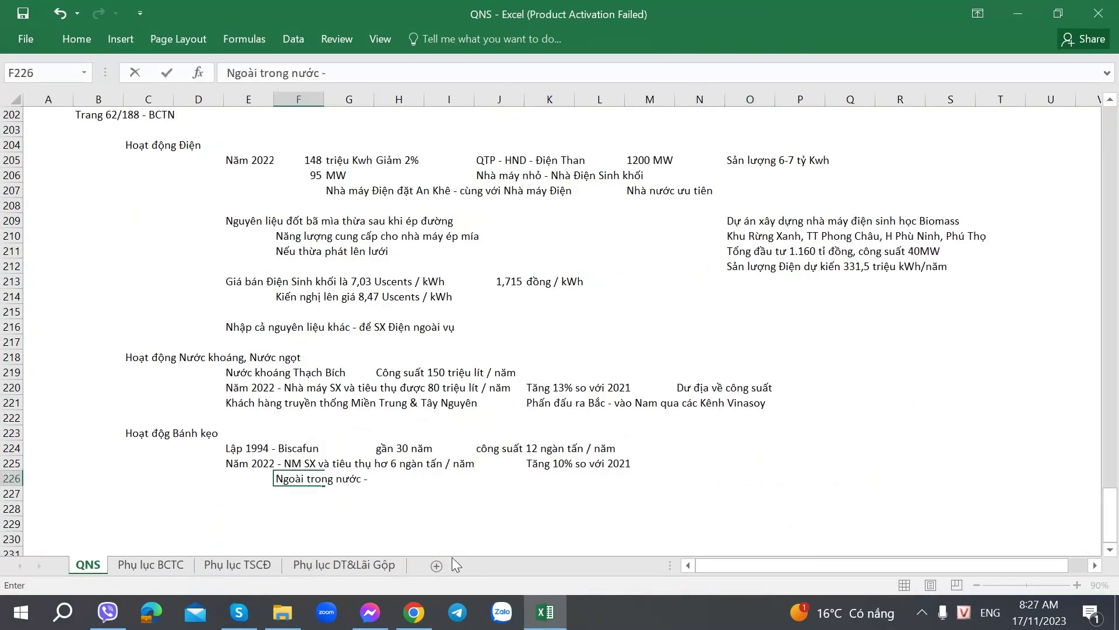
pyautogui.write(' cos XK')
pyautogui.hotkey('alt', 'Tab')
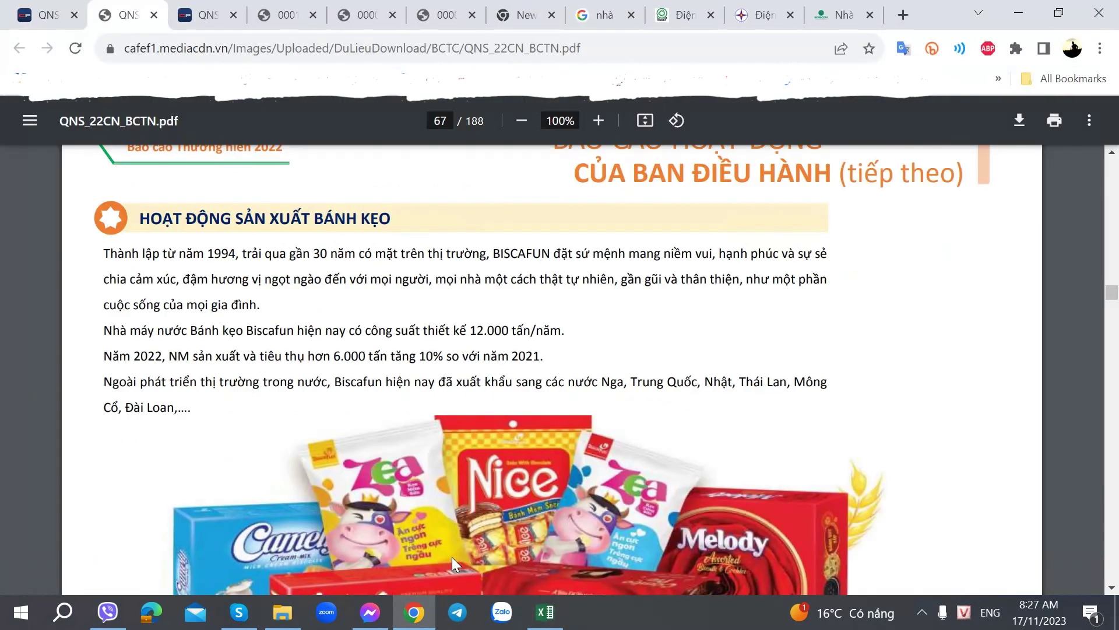
pyautogui.hotkey('alt', 'Tab')
pyautogui.write('Nga, TQ')
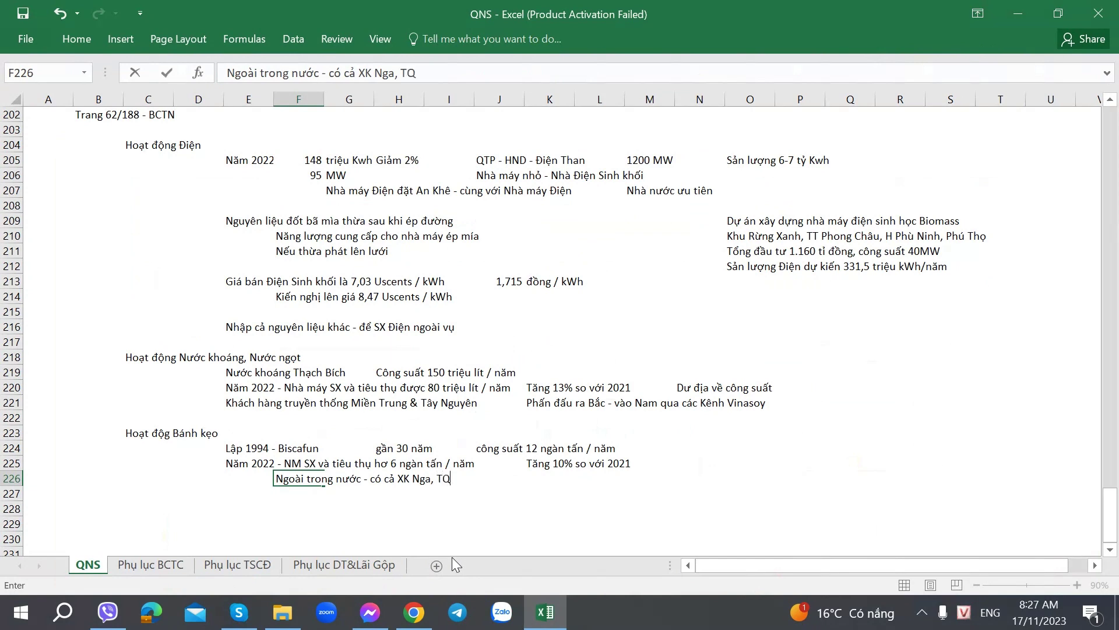
# Step: Extend the export list in F226 with ", Nhật, Thái, ", consulting the report in Chrome
pyautogui.hotkey('alt', 'Tab')
pyautogui.hotkey('alt', 'Tab')
pyautogui.write(', Nhật, Thái')
pyautogui.hotkey('alt', 'Tab')
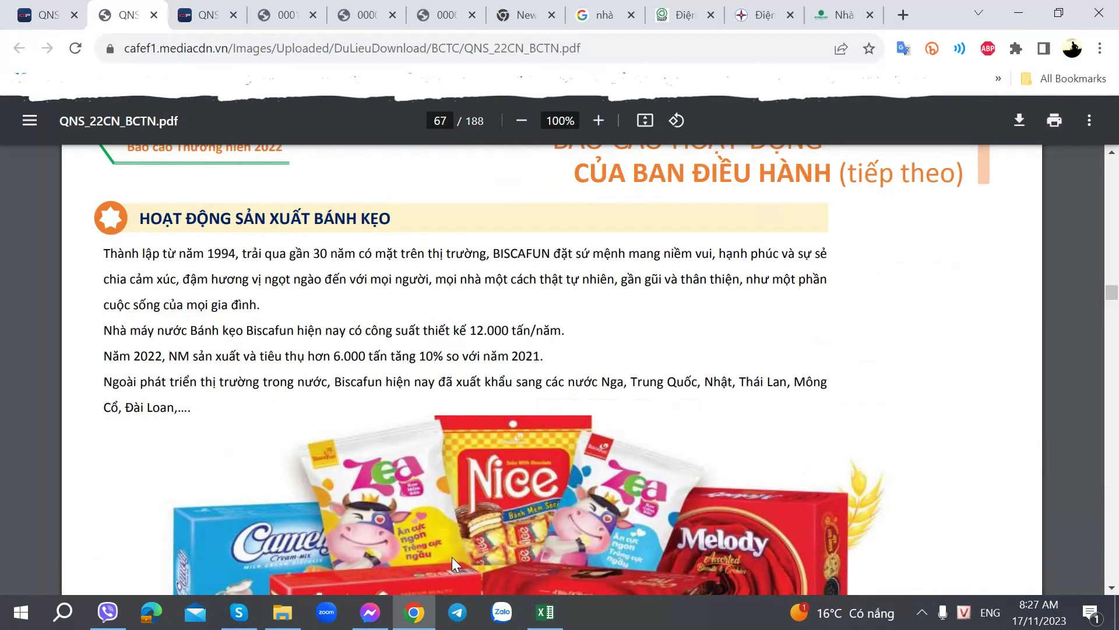
pyautogui.hotkey('alt', 'Tab')
pyautogui.write(', ')
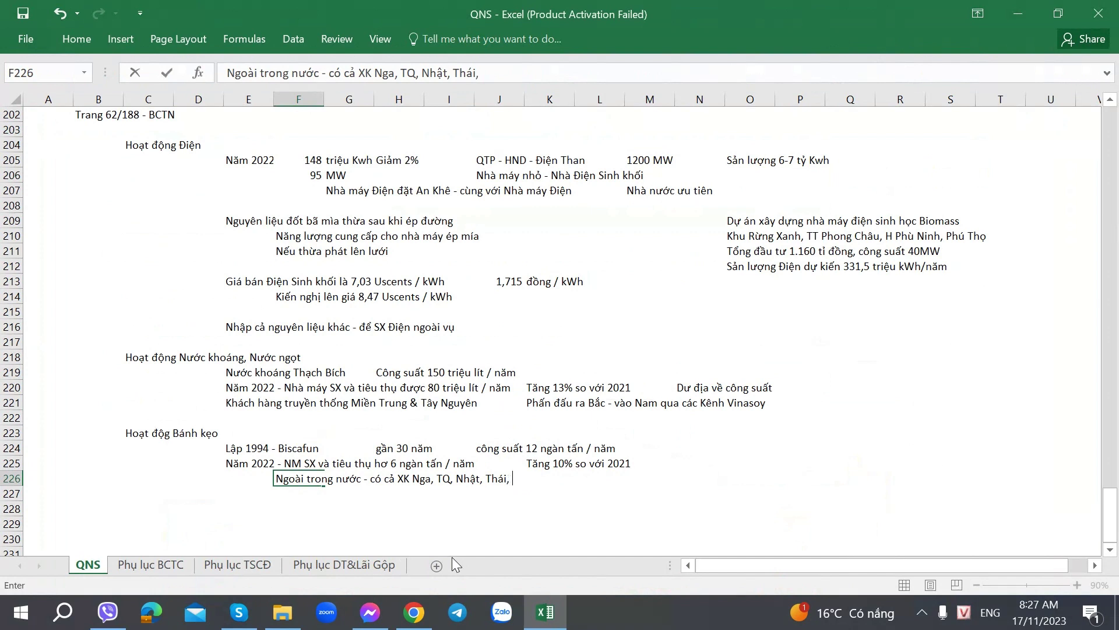
# Step: Complete the export note in F226 by adding "Mông Cổ, Đài Loan, ." to the country list
pyautogui.write('Mông Cổ ')
pyautogui.write('- 8')
pyautogui.press('BackSpace')
pyautogui.press('BackSpace')
pyautogui.press('BackSpace')
pyautogui.press('BackSpace')
pyautogui.write(', Đài')
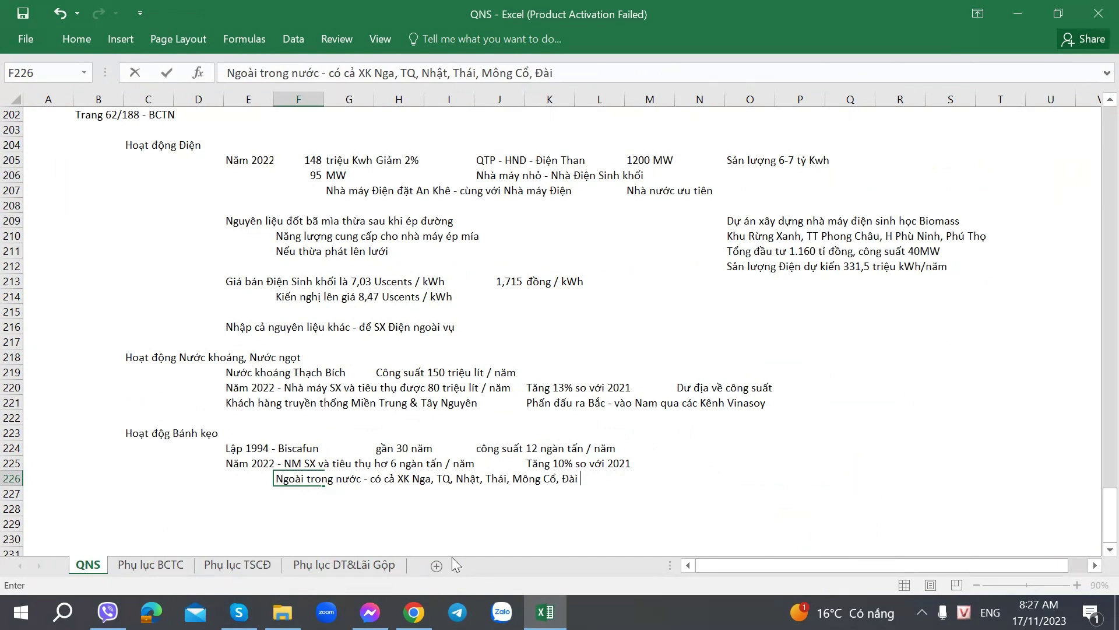
pyautogui.write(' Loan, .')
pyautogui.press('Return')
# Step: Switch to the annual report in Chrome and find the Dung Quất beer production section on page 69
pyautogui.hotkey('alt', 'Tab')
pyautogui.scroll(-3, 372, 460)
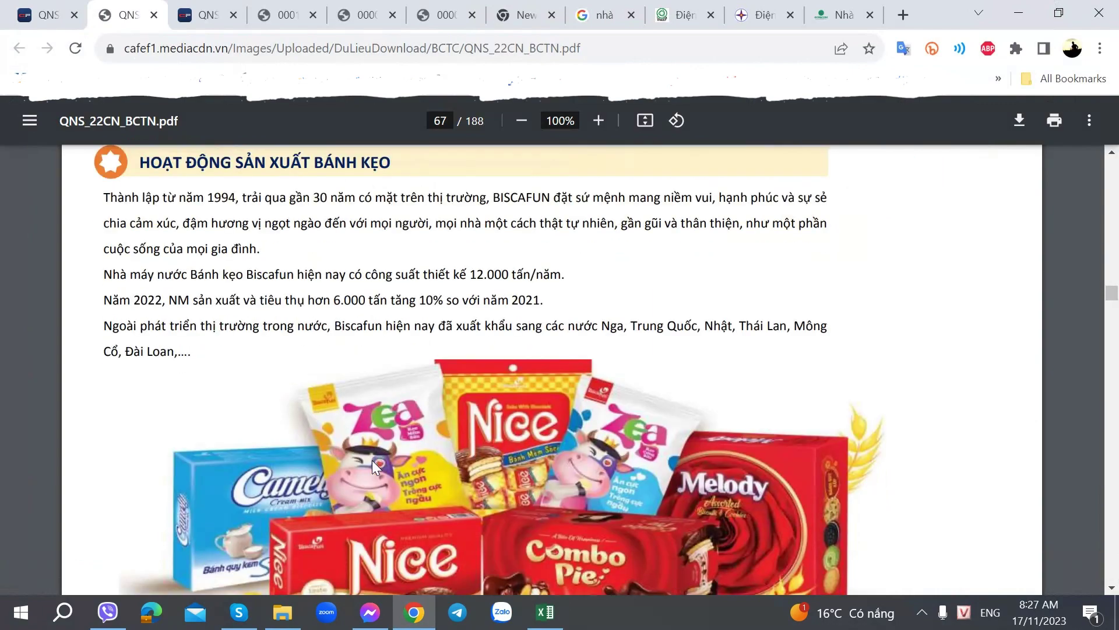
pyautogui.scroll(-12, 362, 459)
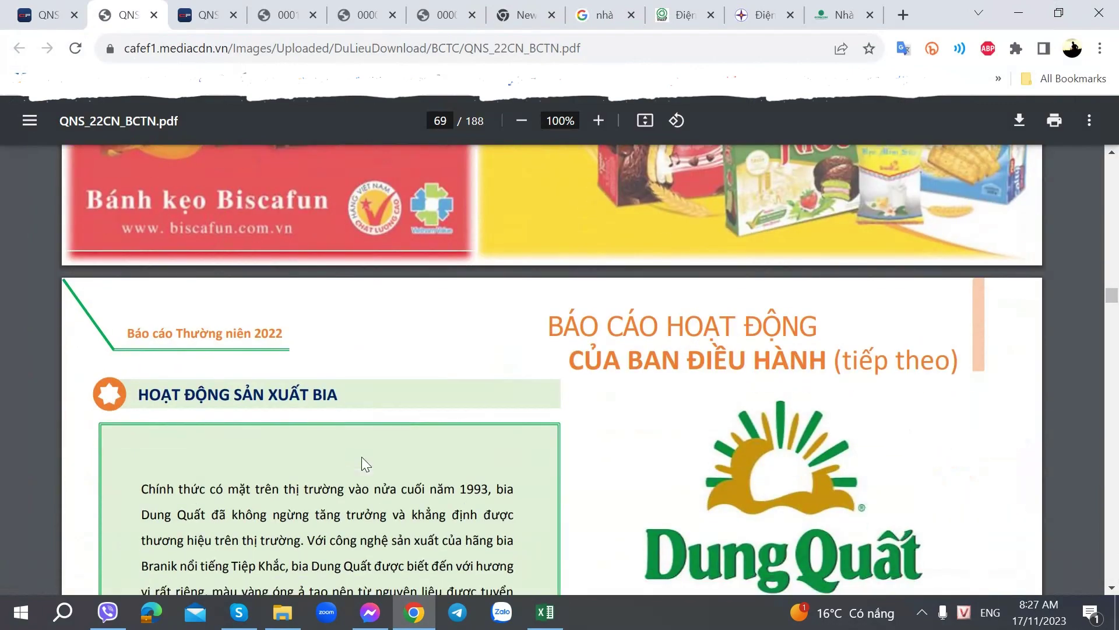
pyautogui.scroll(-8, 362, 460)
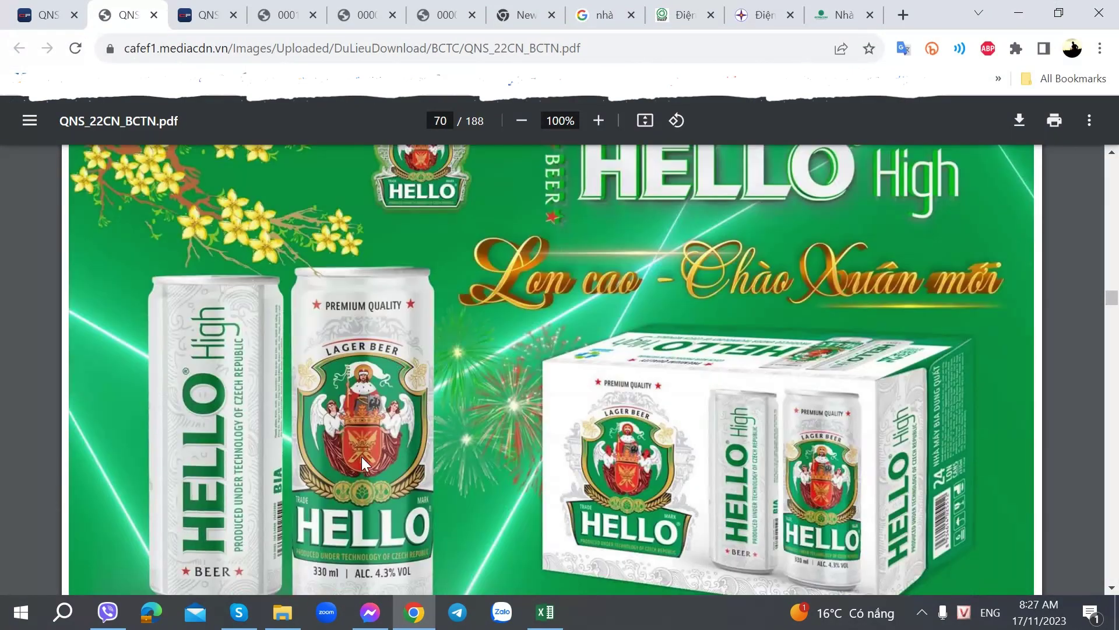
pyautogui.scroll(12, 362, 457)
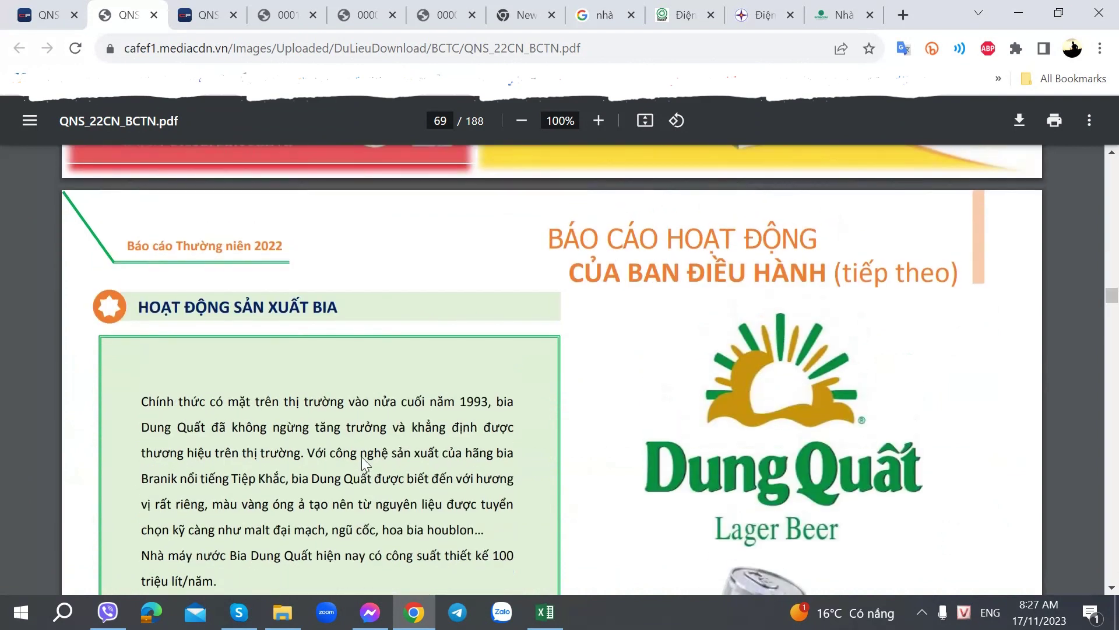